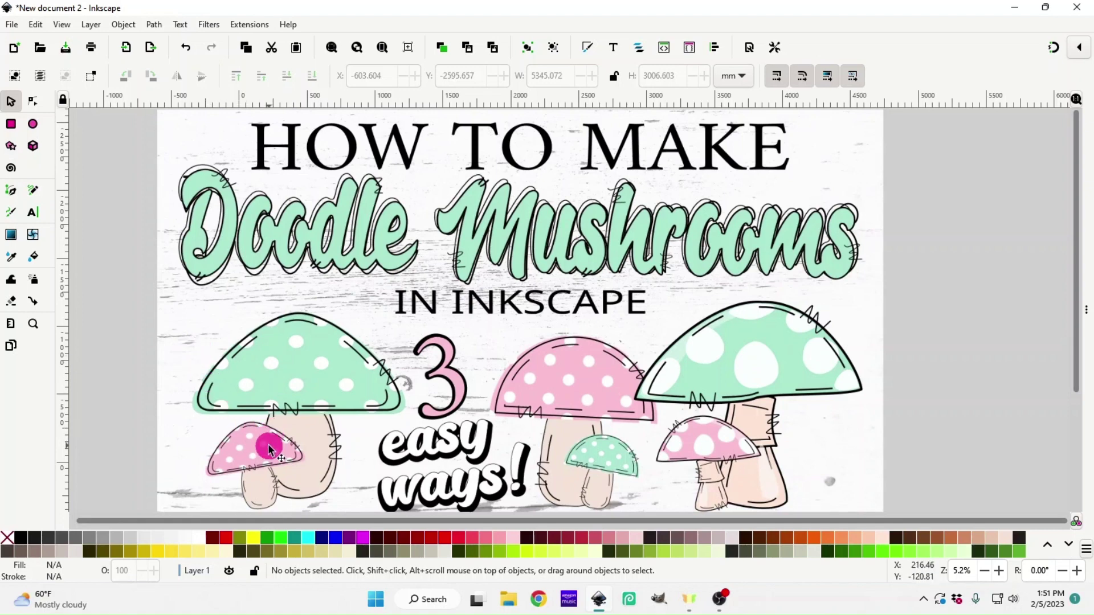
- Move the doodle mushrooms title image up and off the page to clear the blank canvas
scroll(268, 443, "down", 2)
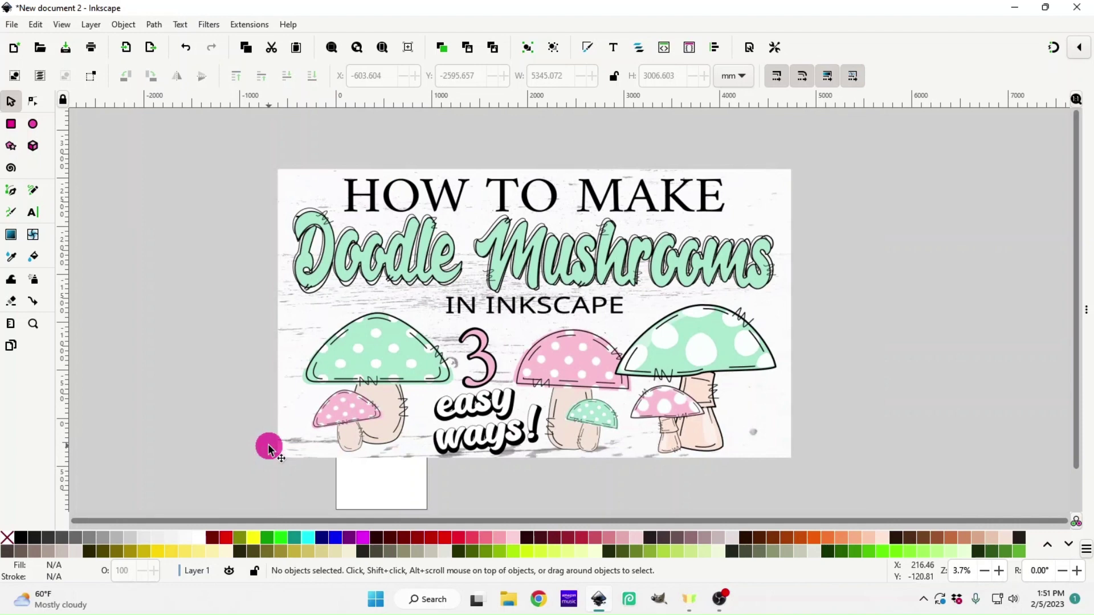
left_click_drag(556, 300, 509, 227)
scroll(478, 360, "up", 1)
left_click_drag(447, 310, 400, 250)
scroll(409, 423, "up", 3)
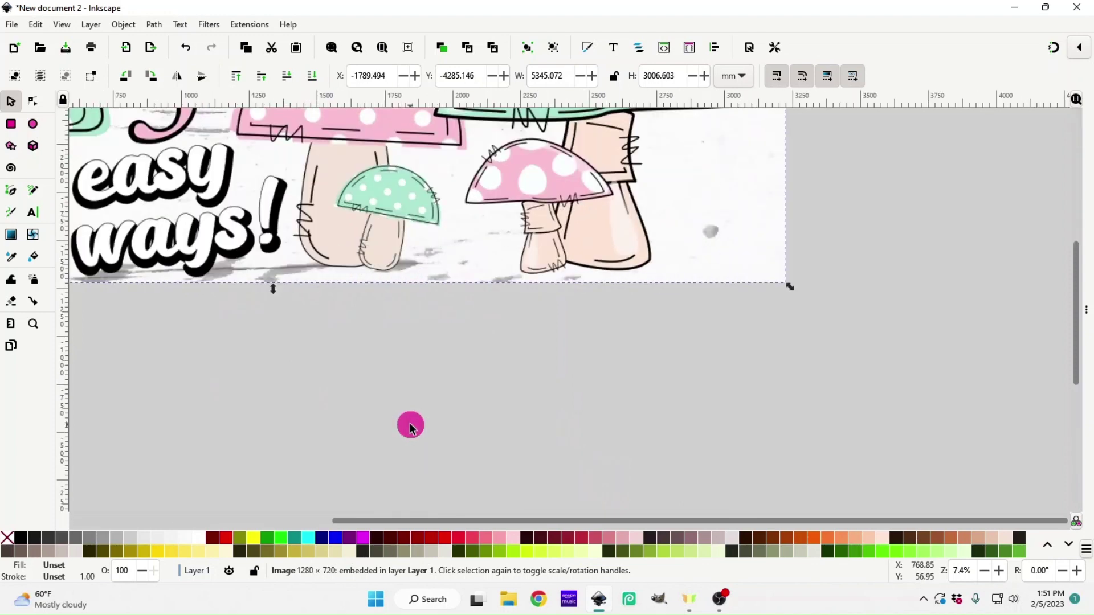
left_click_drag(674, 527, 415, 528)
scroll(497, 508, "down", 2)
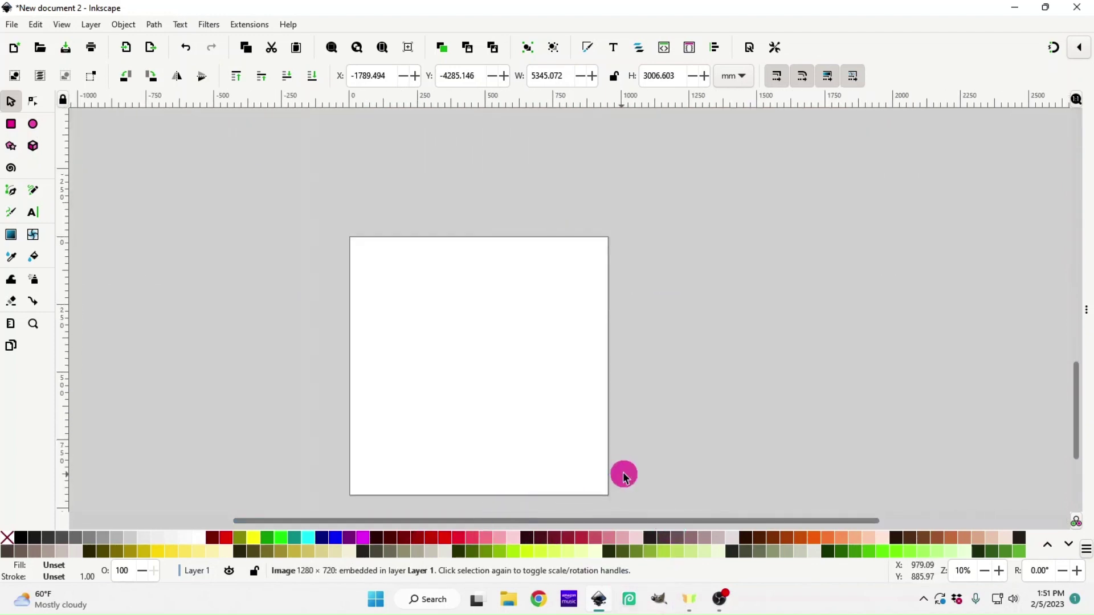
scroll(623, 472, "down", 2)
- Check the page format, width and height in the document properties
left_click(750, 49)
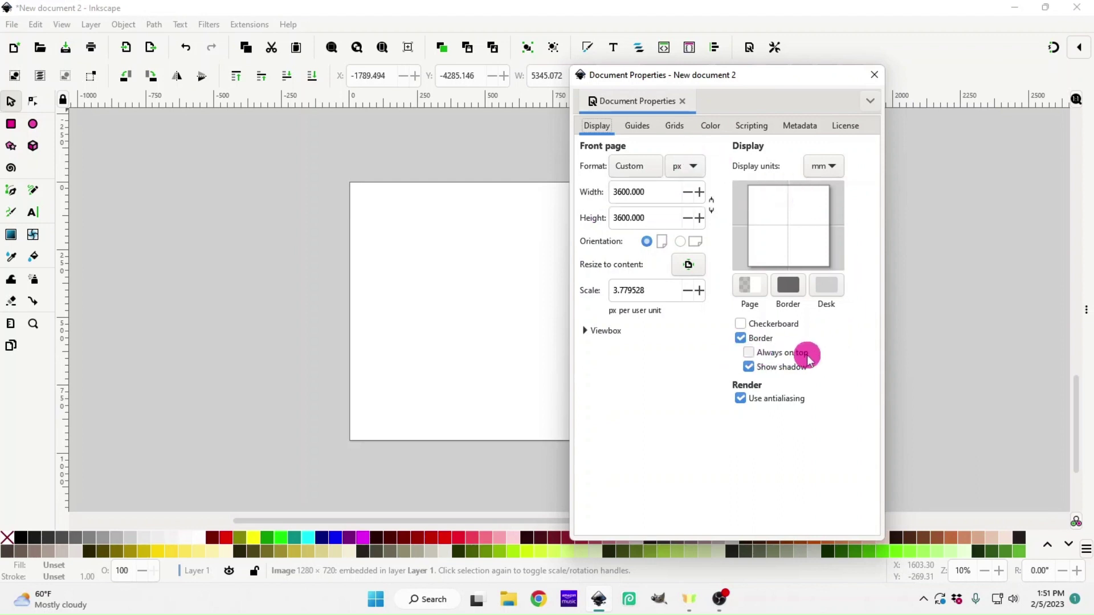
left_click(874, 74)
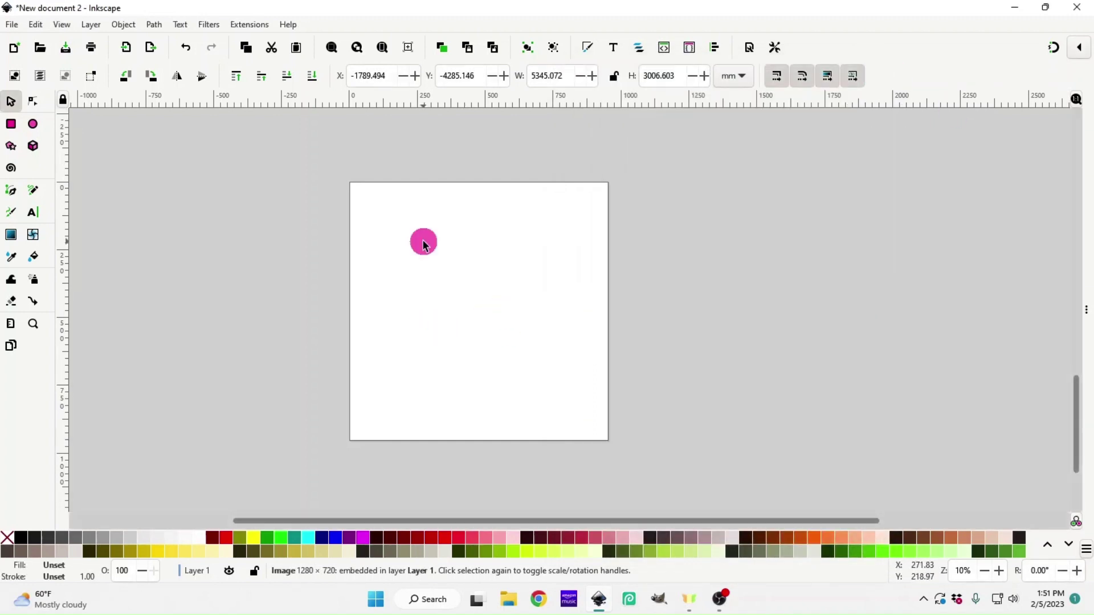
scroll(423, 245, "up", 1)
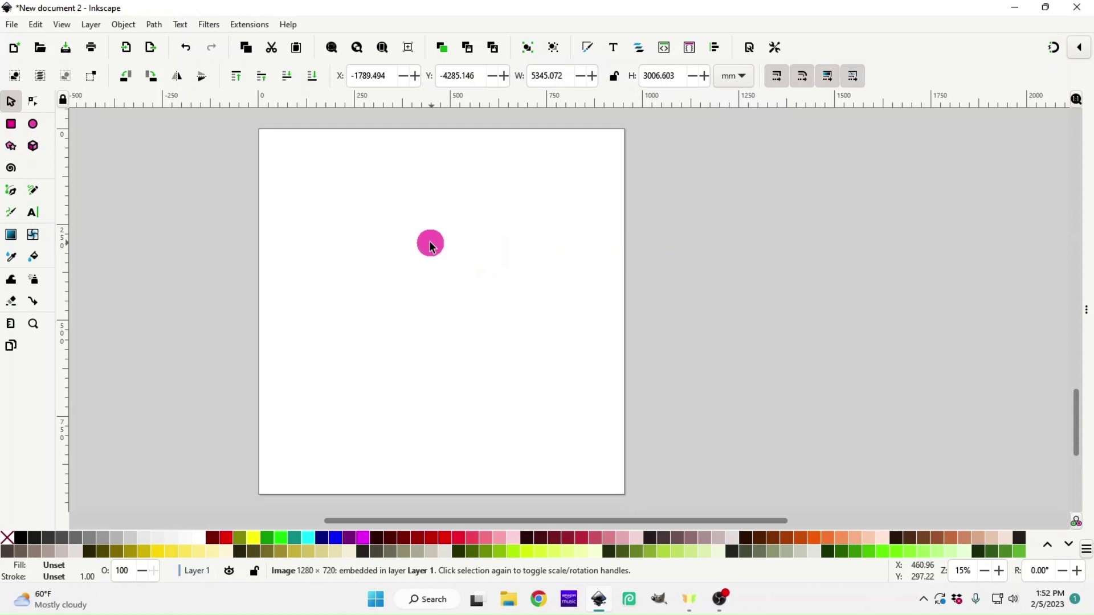
- Import the mushroom SVG from the Downloads folder as editable objects in the current file
left_click(13, 26)
left_click(12, 26)
left_click(13, 26)
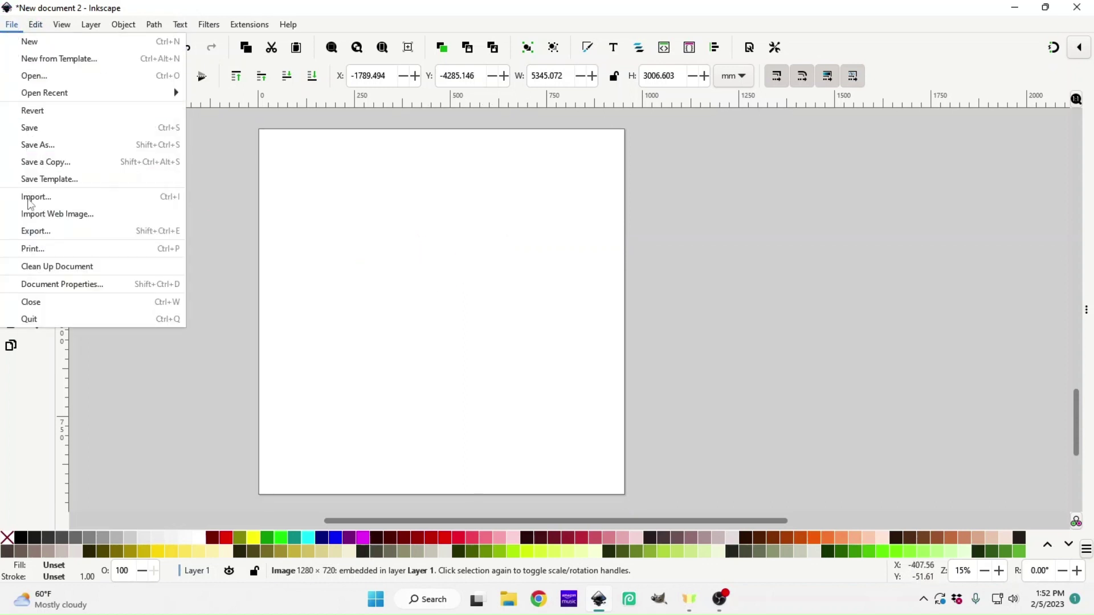
left_click(31, 200)
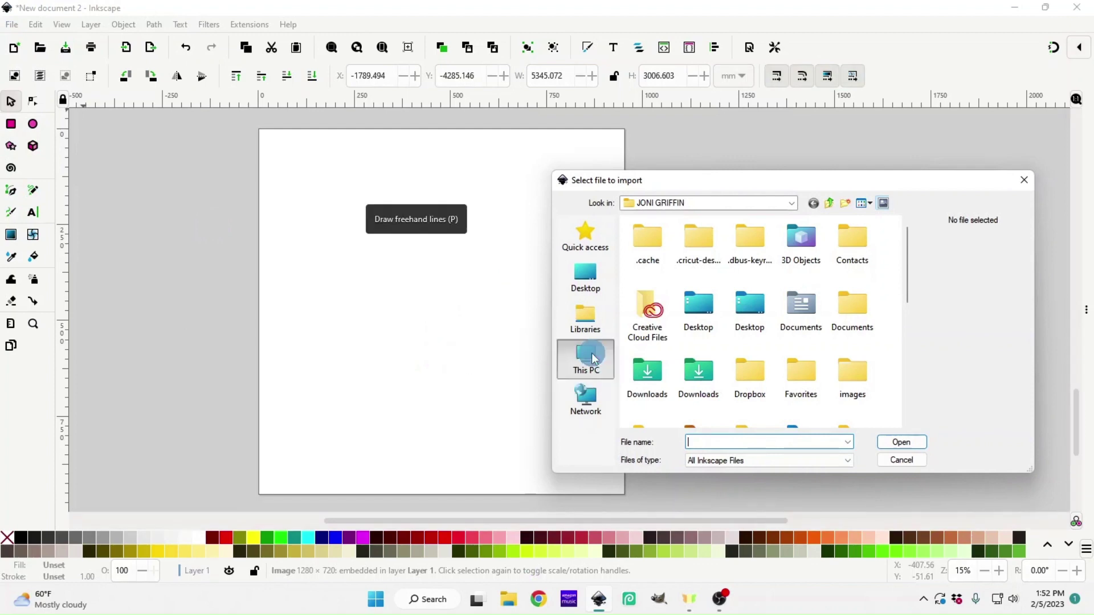
left_click(593, 358)
double_click(719, 322)
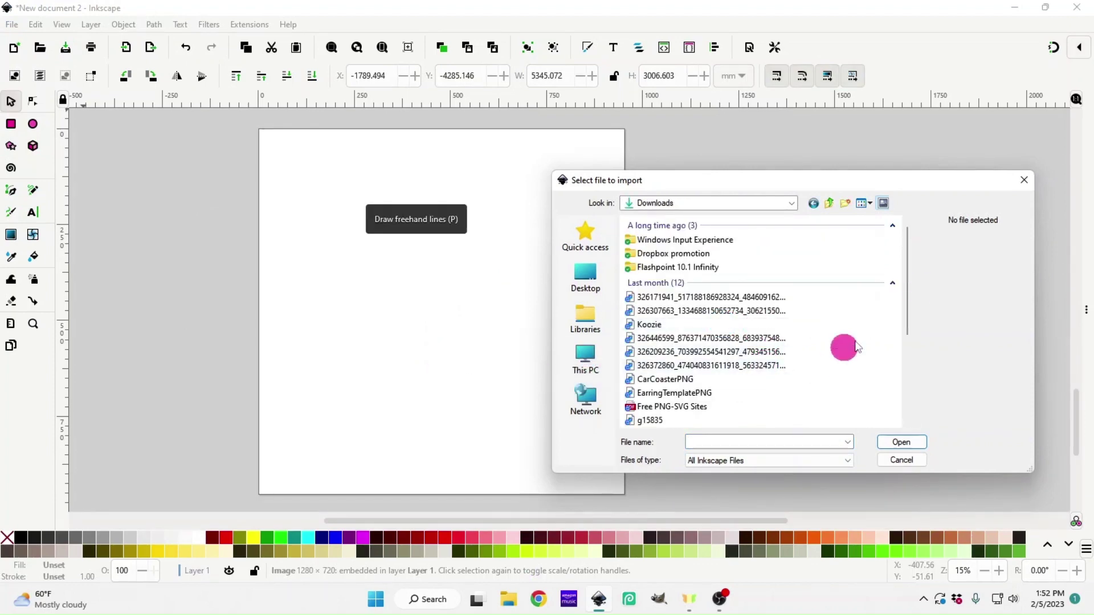
scroll(903, 276, "down", 4)
double_click(688, 420)
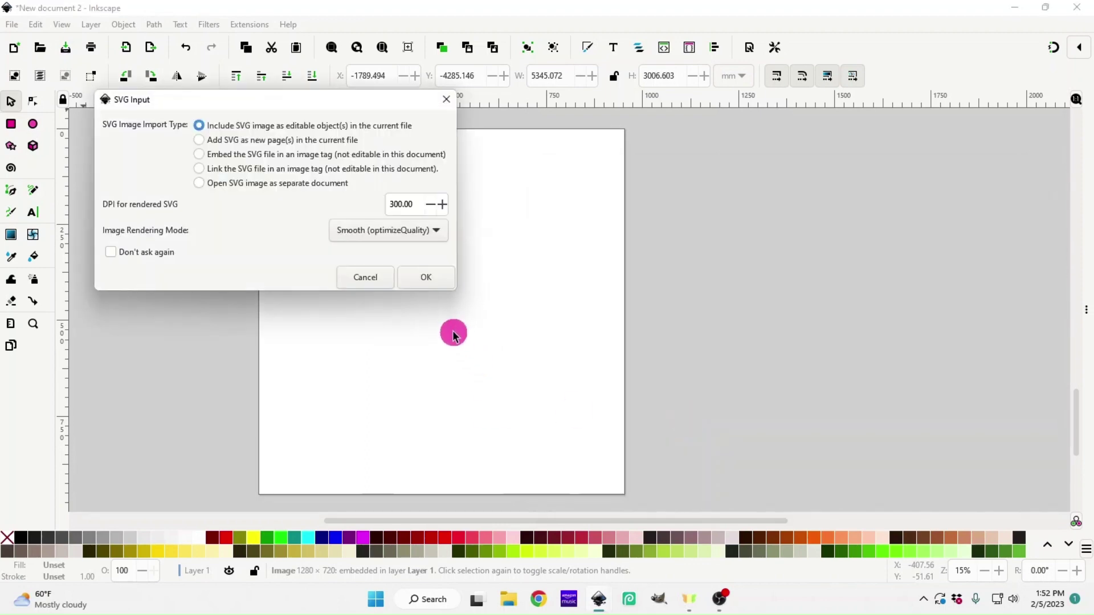
left_click(446, 278)
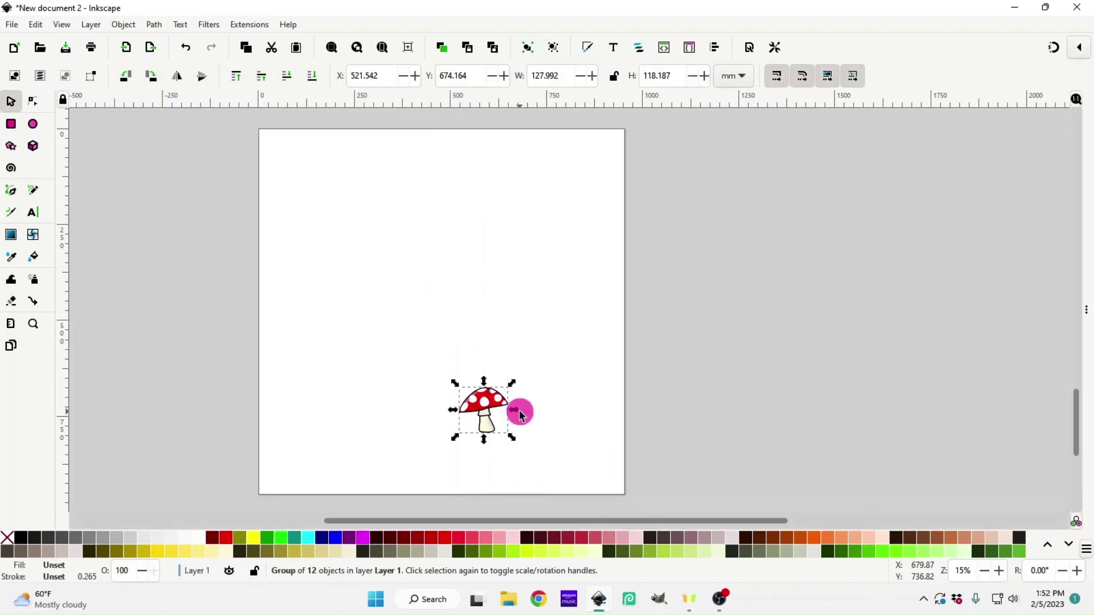
- Enlarge the imported mushroom to about 495 by 458 mm near the page's center and ungroup it
left_click_drag(512, 383, 495, 261)
left_click_drag(536, 212, 548, 196)
right_click(483, 272)
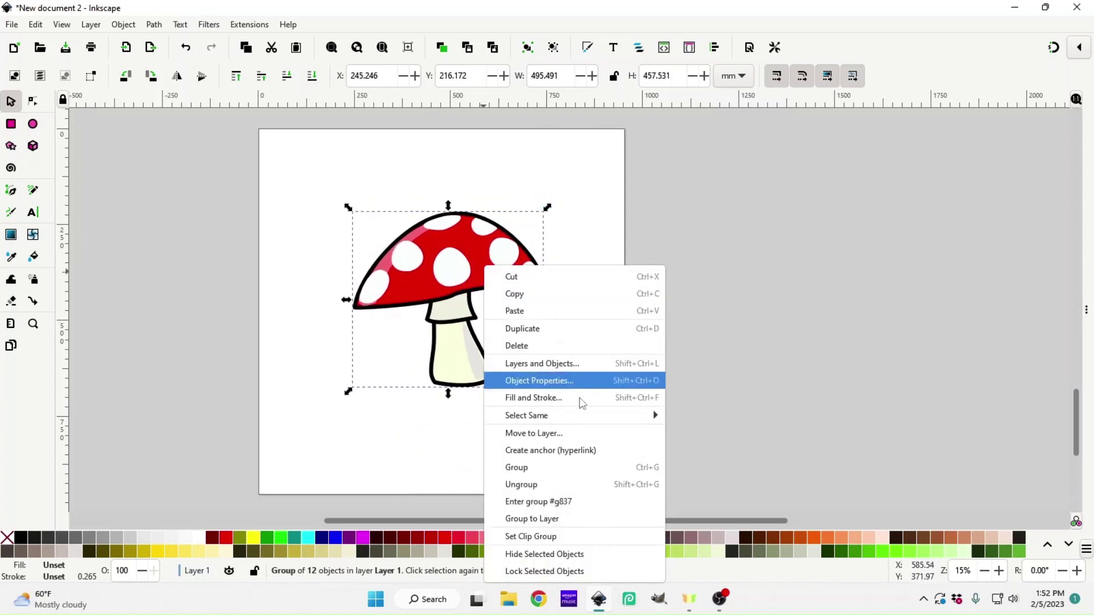
left_click(559, 484)
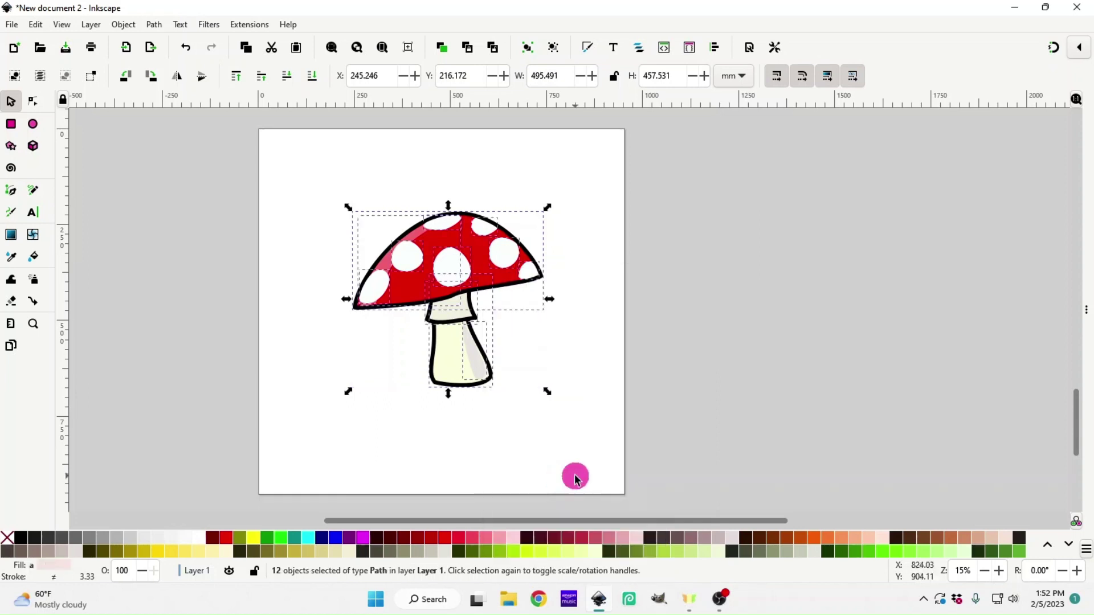
left_click(575, 479)
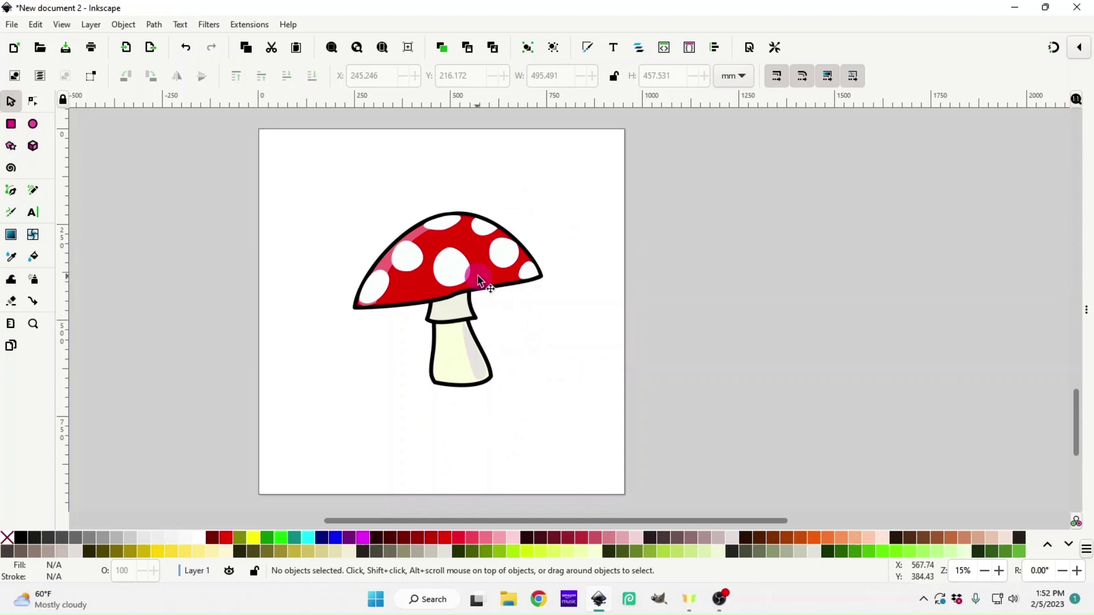
- Fill the red mushroom cap with the pink sampled from the pink mushroom in the title image
left_click(495, 286)
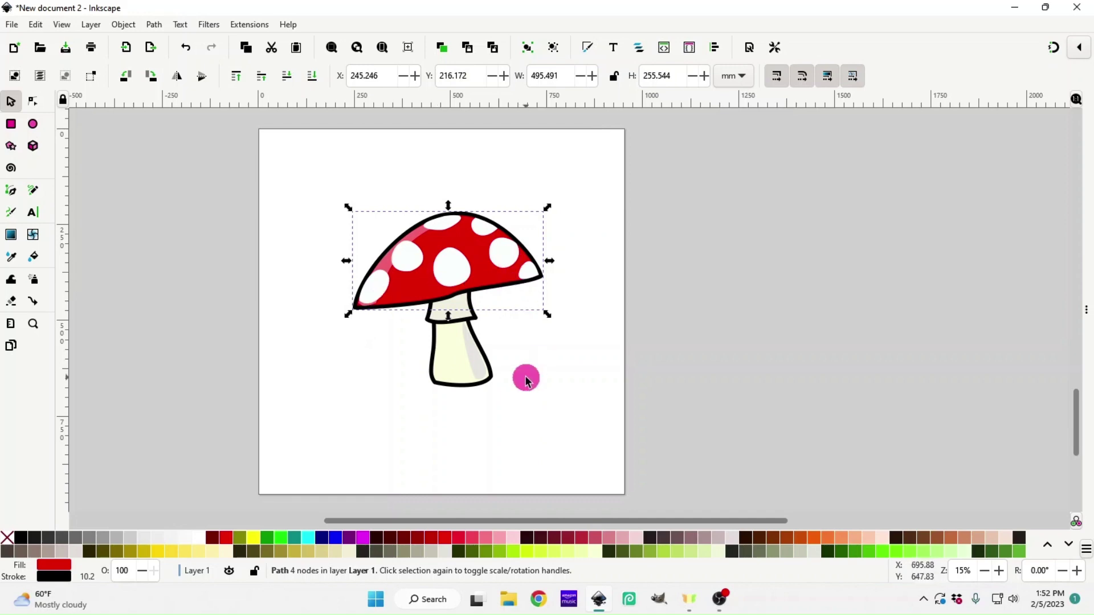
scroll(524, 379, "up", 15)
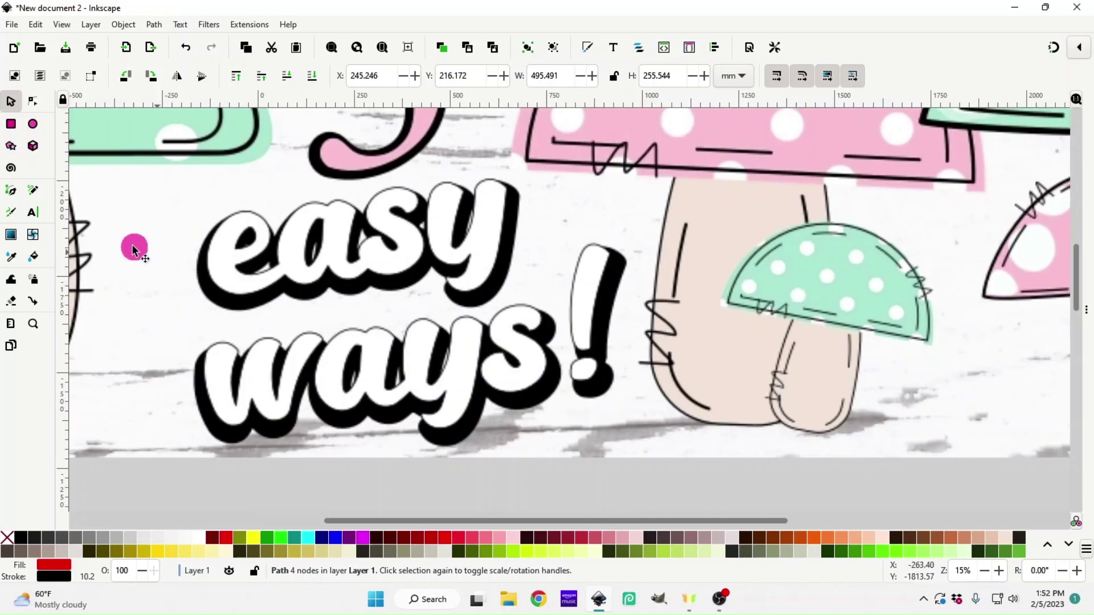
left_click(11, 256)
left_click_drag(732, 134, 738, 136)
scroll(548, 454, "down", 15)
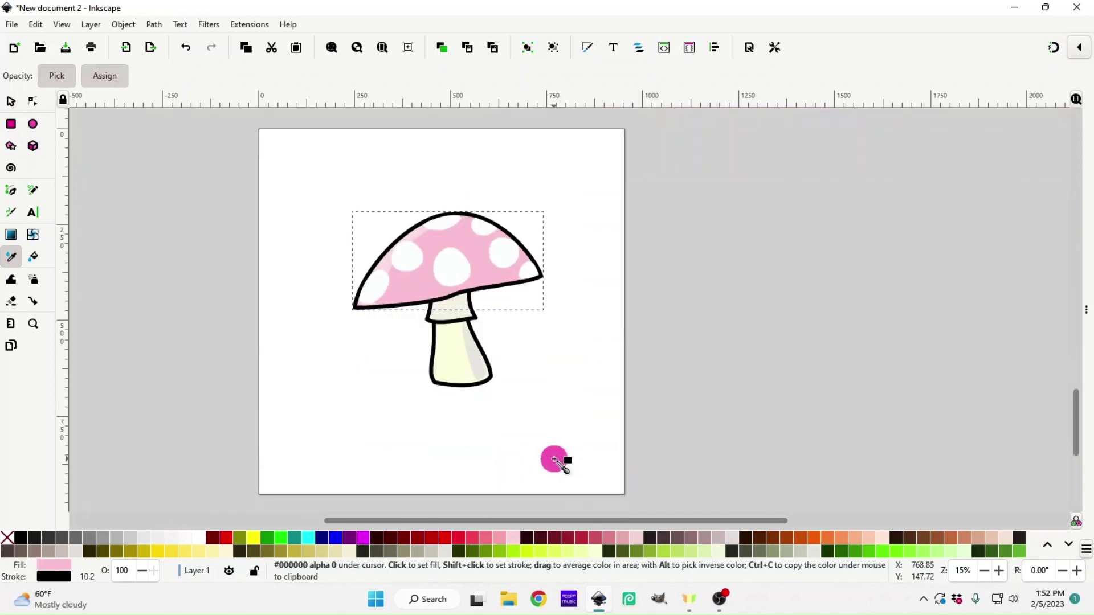
left_click(11, 101)
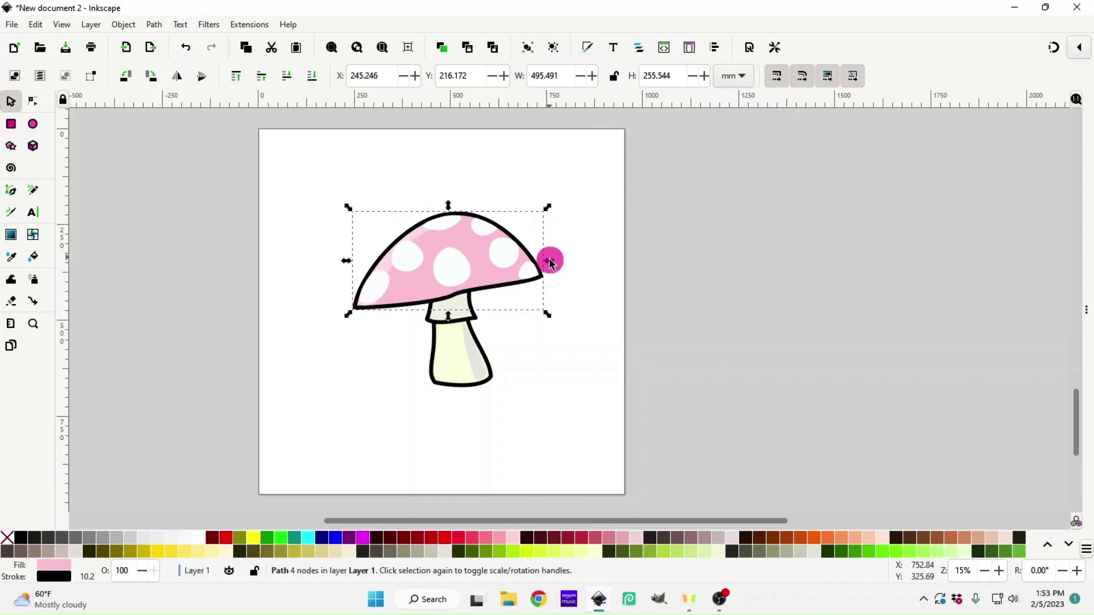
- Fill the mushroom's stem and the collar above it with the light beige #F4E3D7
left_click(455, 381)
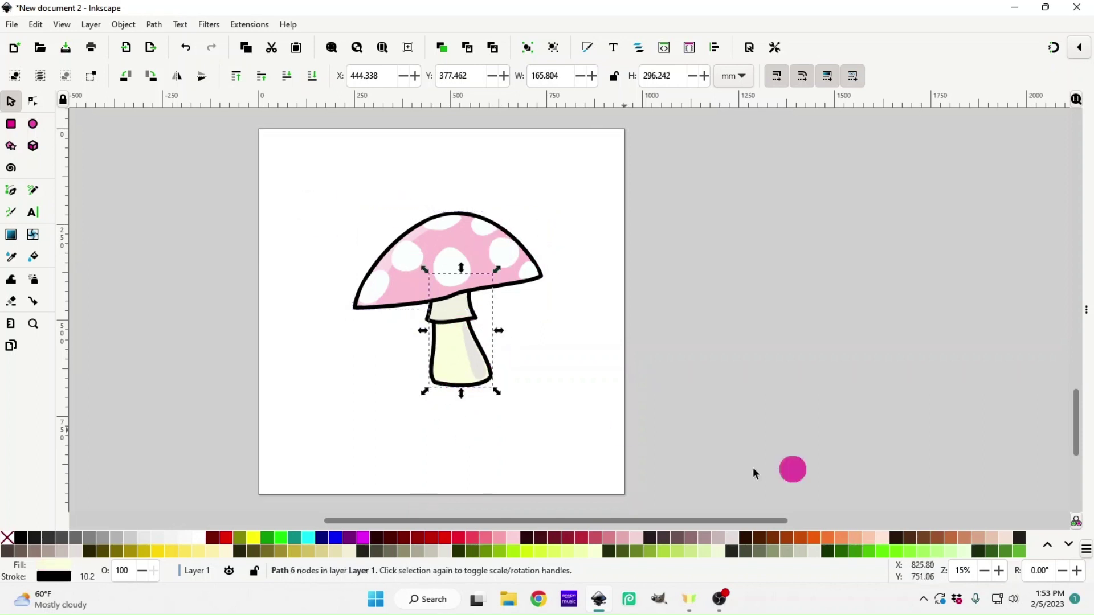
left_click(994, 540)
left_click(1005, 538)
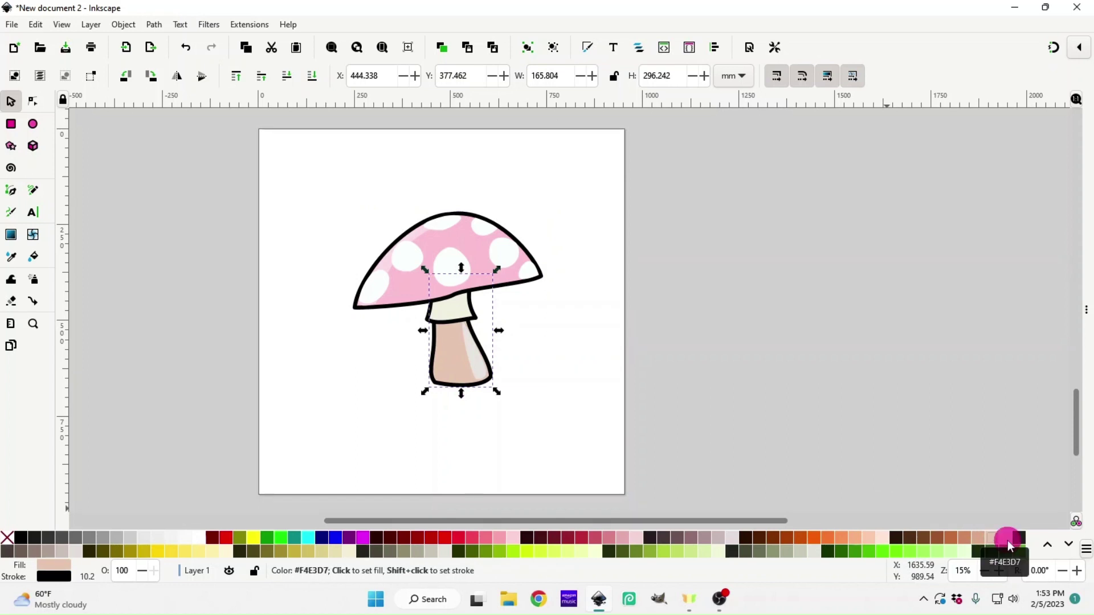
left_click(474, 339)
left_click(447, 310)
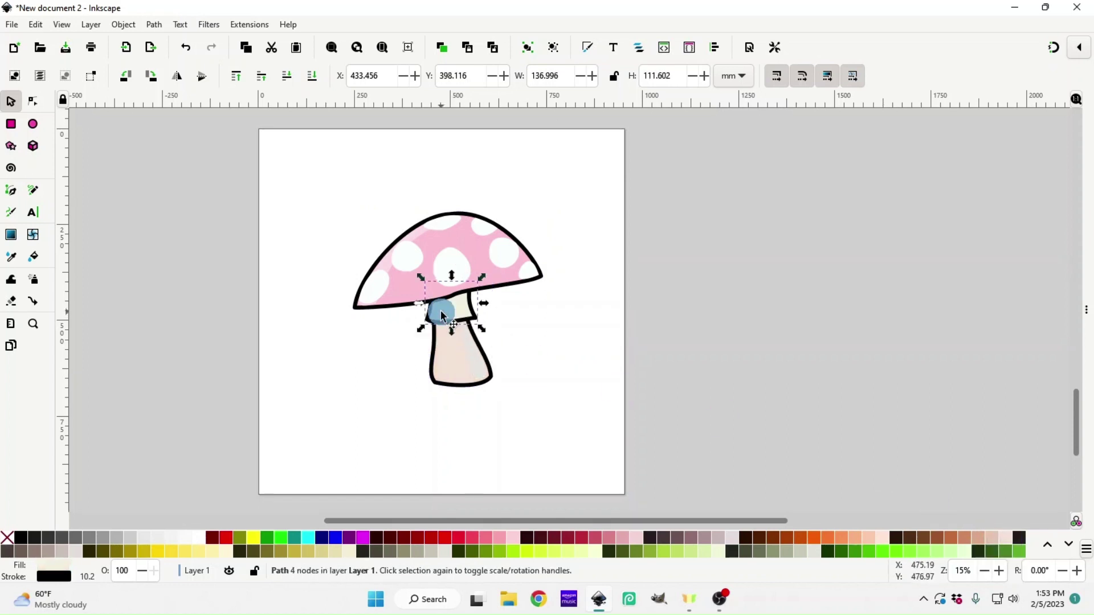
left_click(1007, 539)
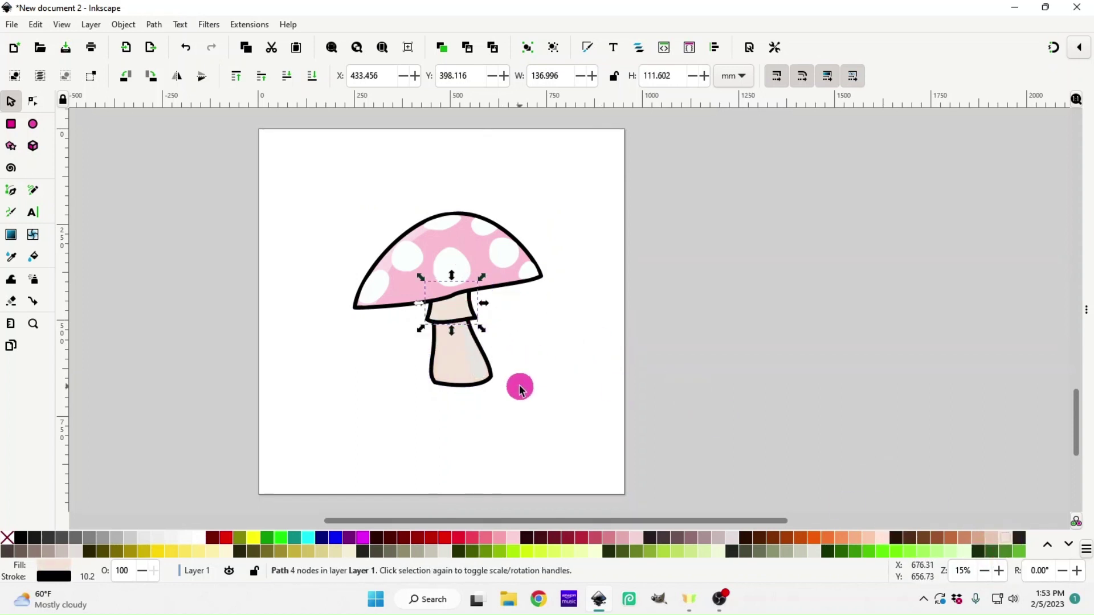
- Fill the grey shading shape on the stem with white and lower its opacity to 54.2%
left_click(480, 371)
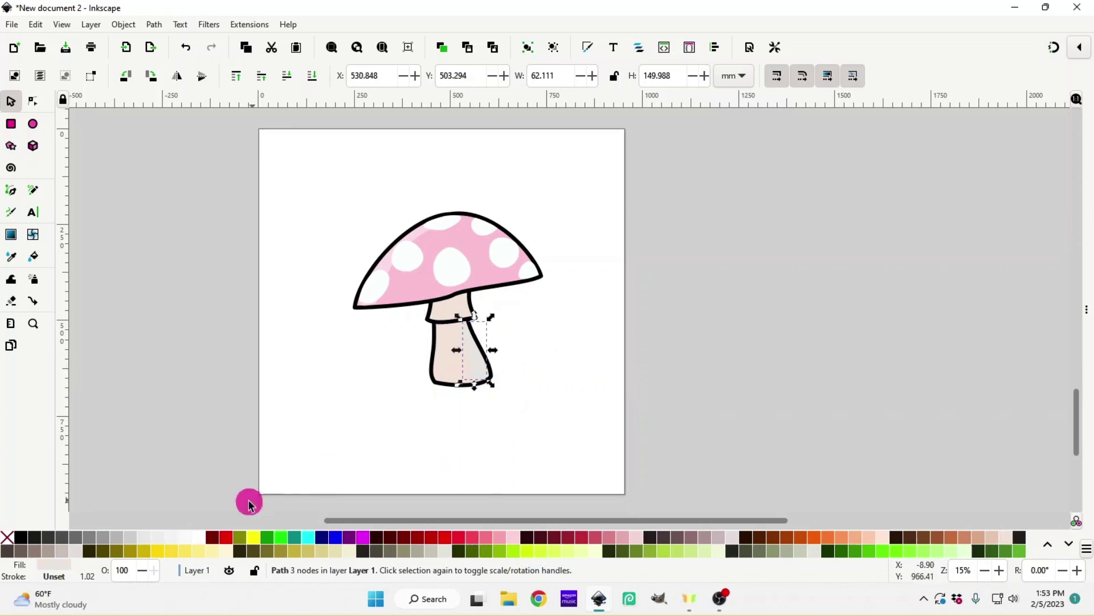
left_click(201, 538)
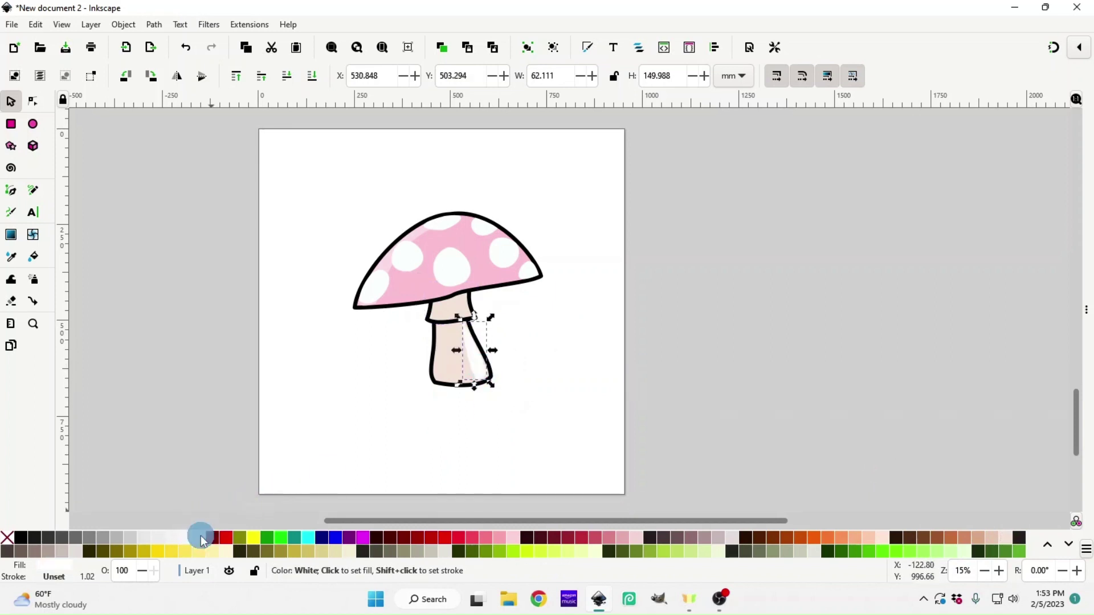
left_click(587, 48)
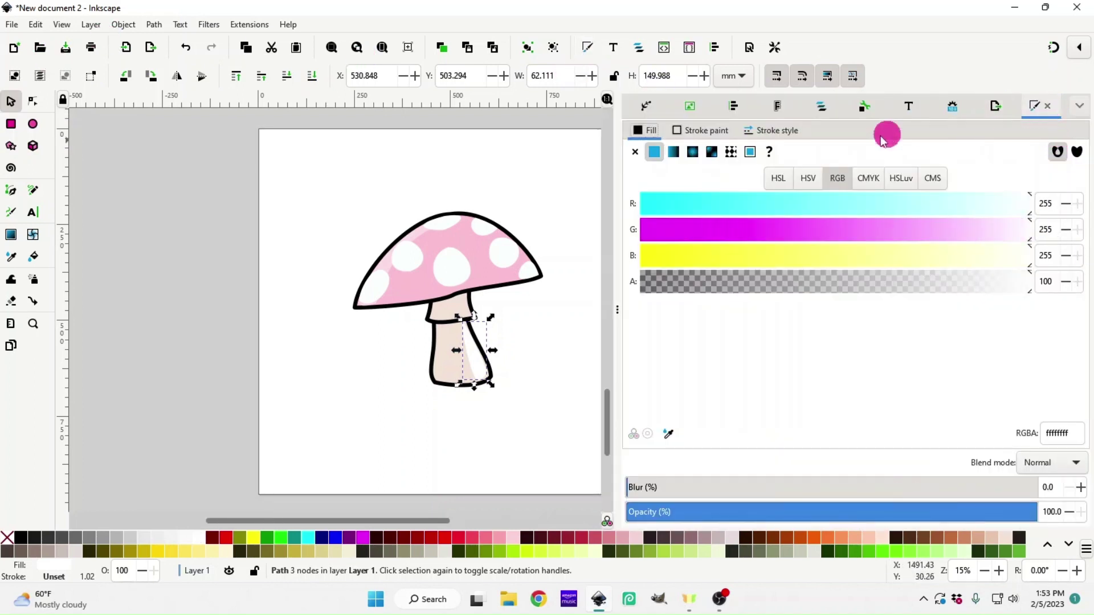
left_click_drag(828, 512, 903, 515)
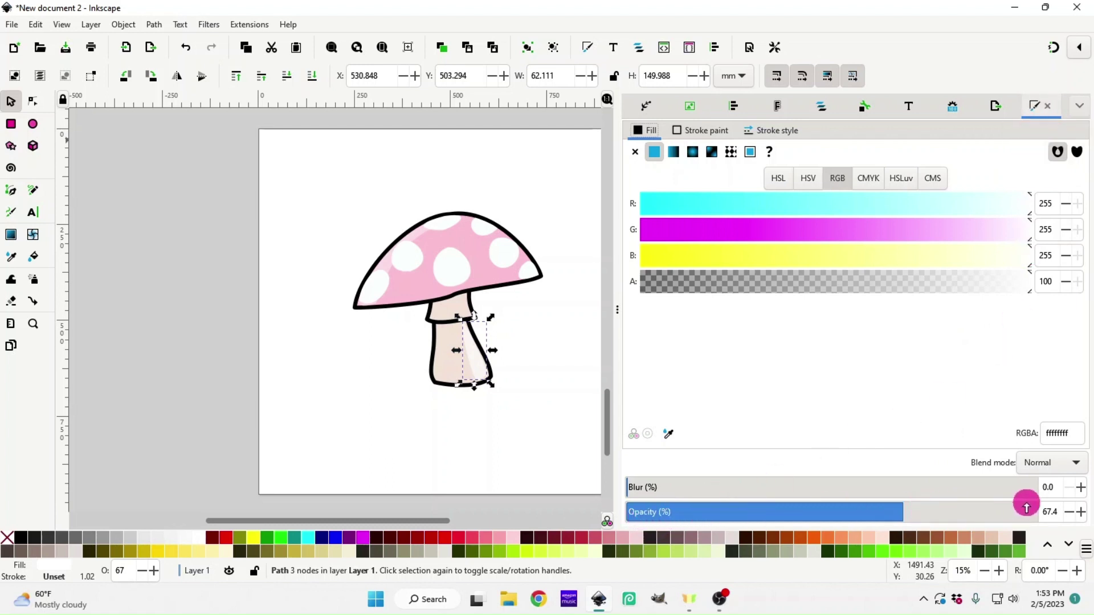
left_click(868, 516)
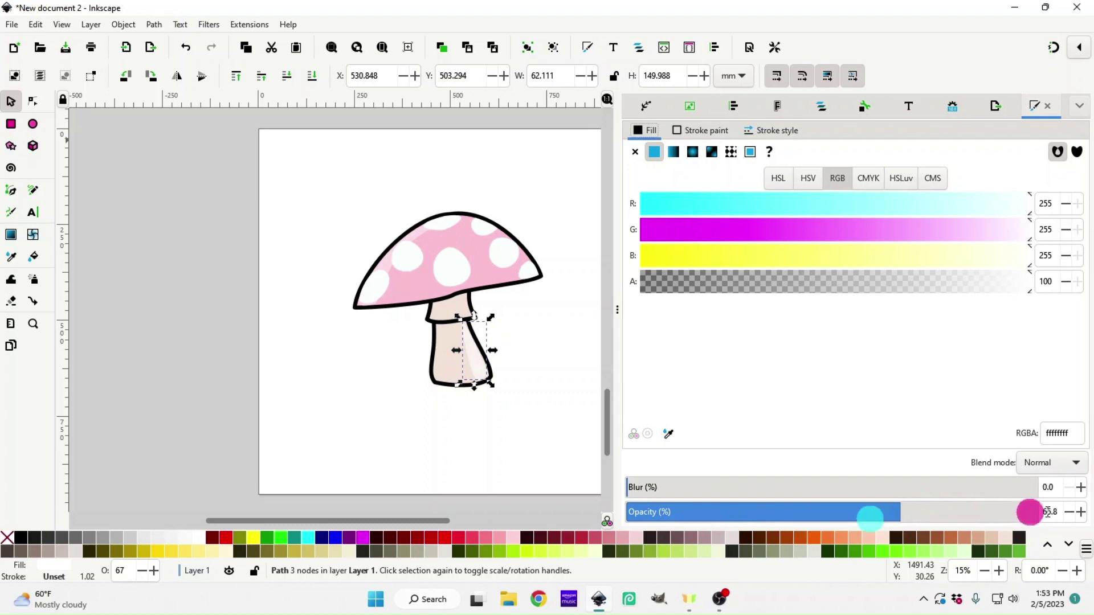
left_click(1073, 513)
left_click(1073, 512)
left_click(1074, 512)
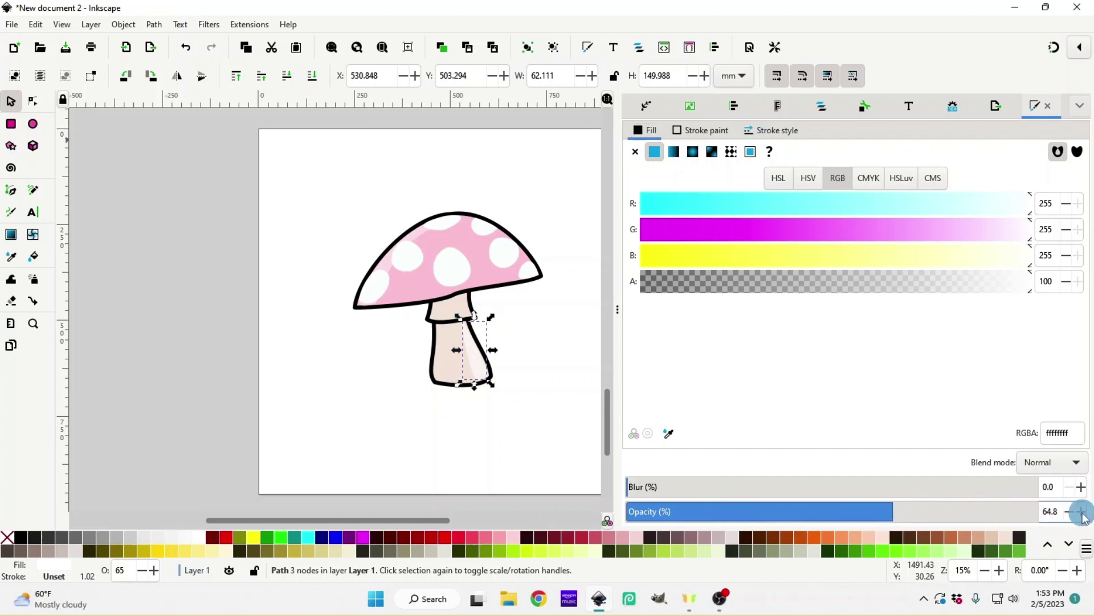
left_click_drag(882, 511, 849, 517)
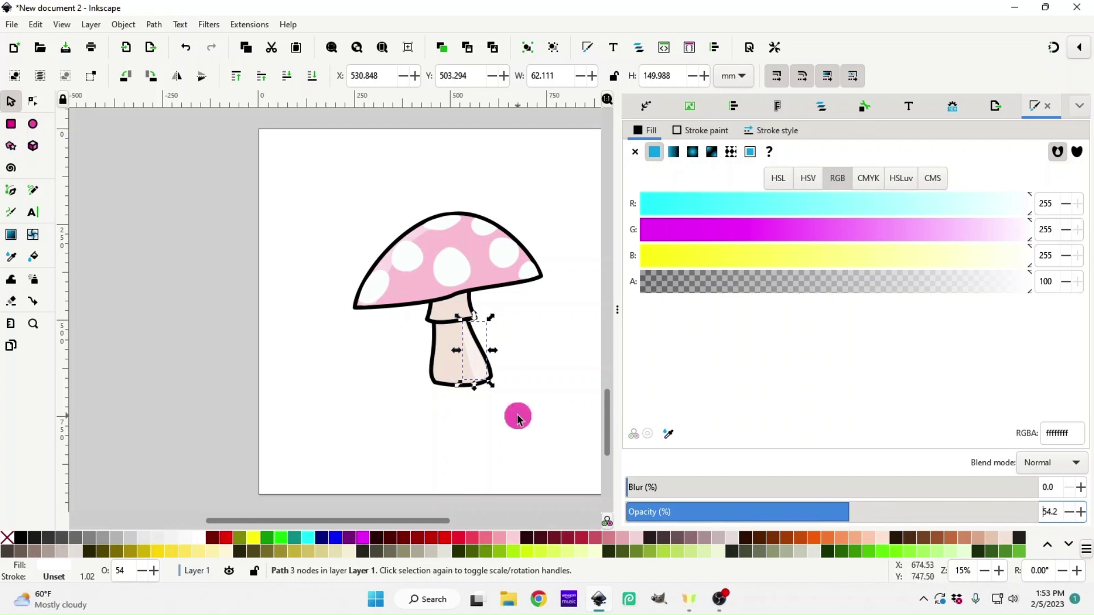
- Set the stroke width of the mushroom cap's outline to 2.400 mm
left_click(539, 260)
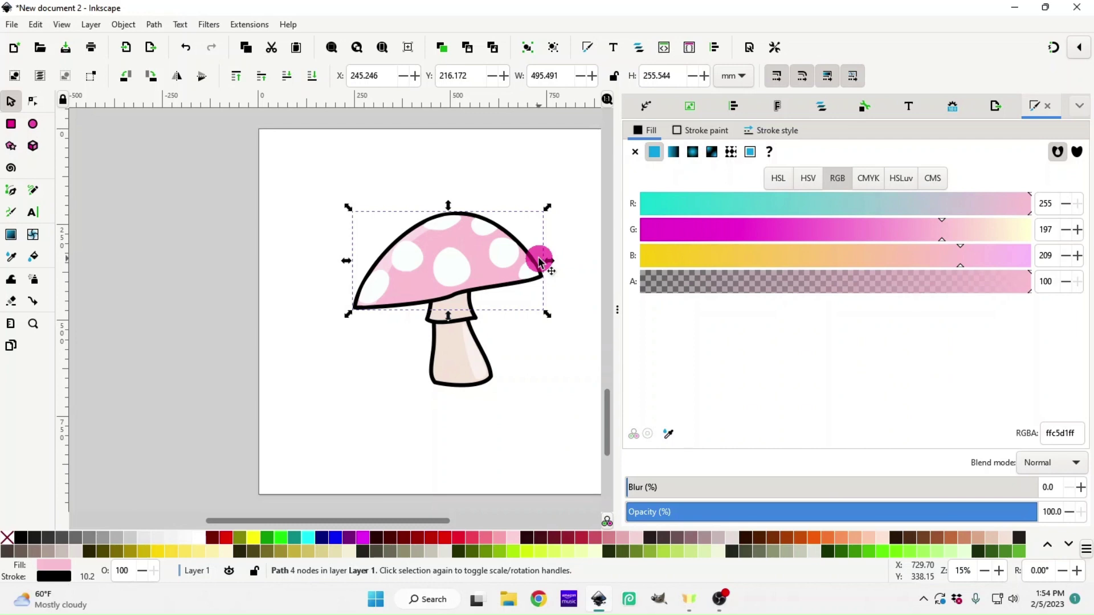
left_click(775, 131)
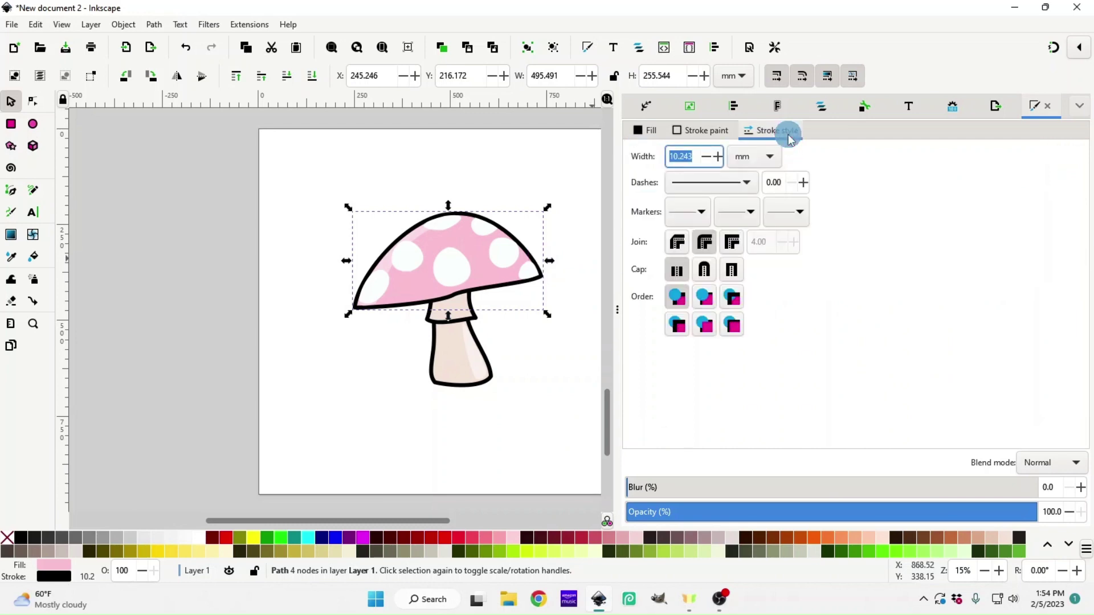
left_click(706, 159)
left_click(706, 161)
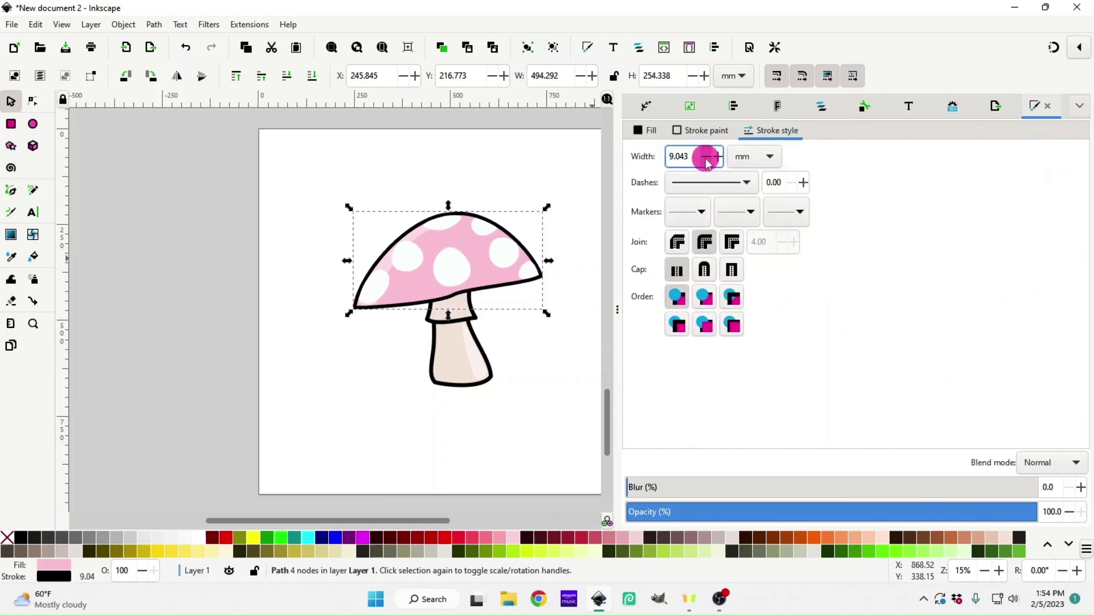
left_click(706, 161)
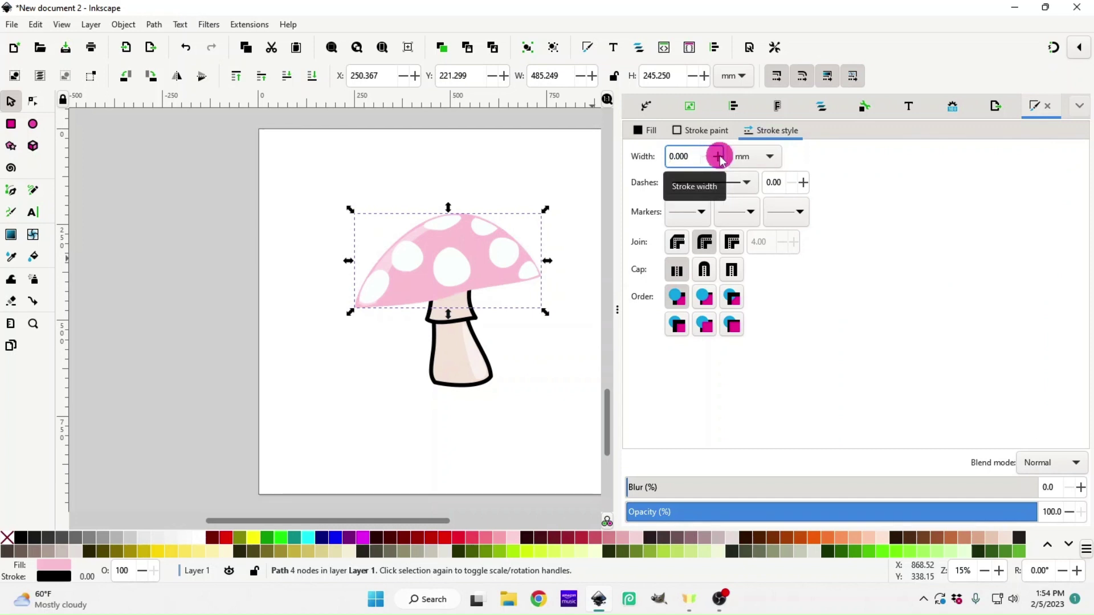
left_click(719, 159)
left_click(719, 158)
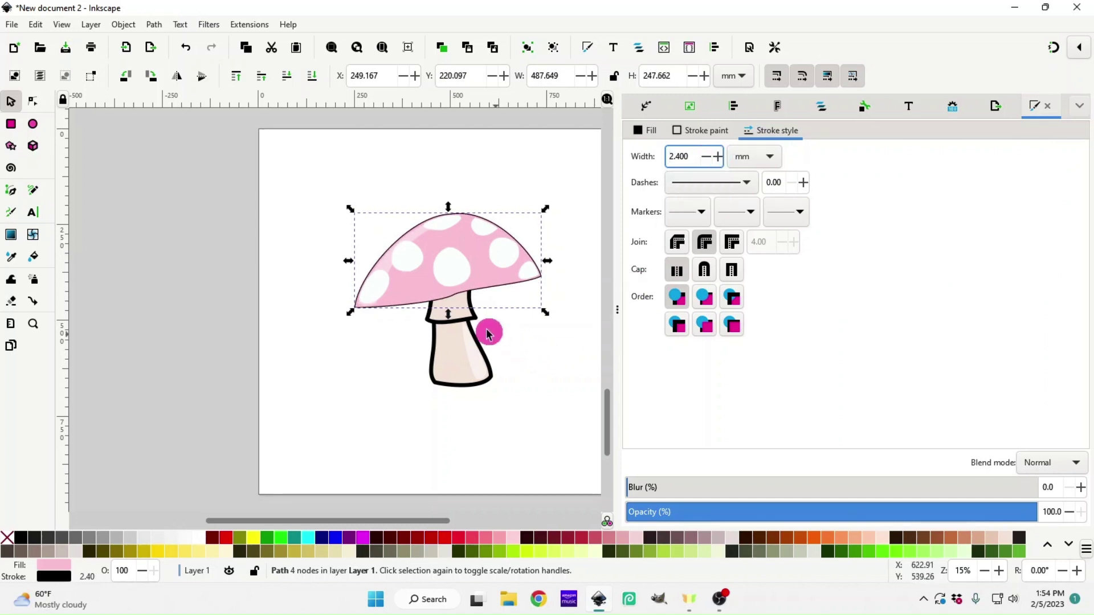
- Reduce the stroke width of the outline around the stem's collar to about 5.34 mm
left_click(471, 323)
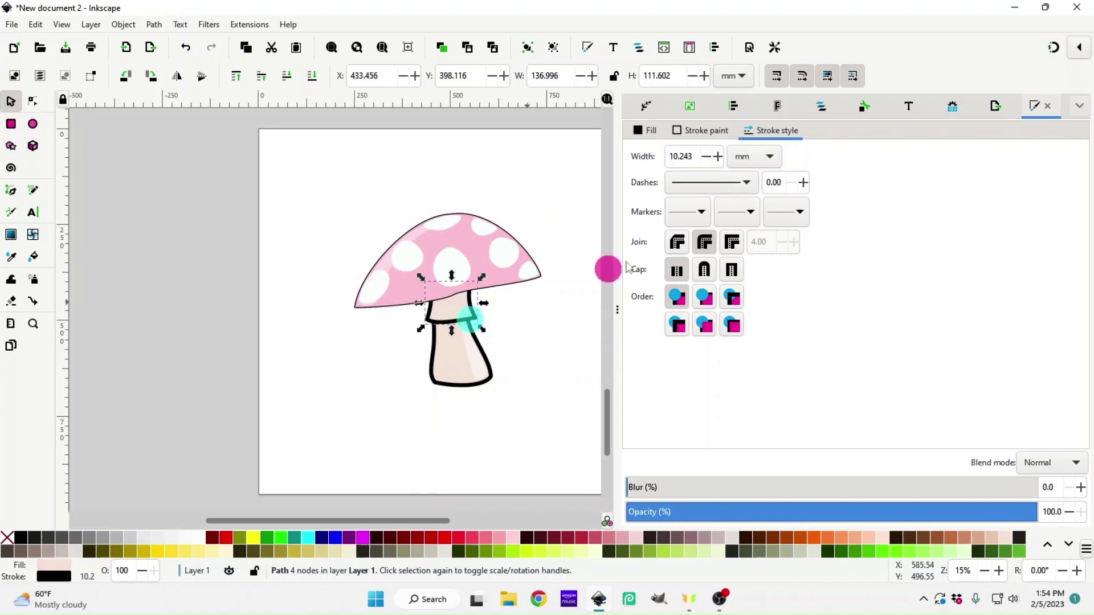
left_click(710, 162)
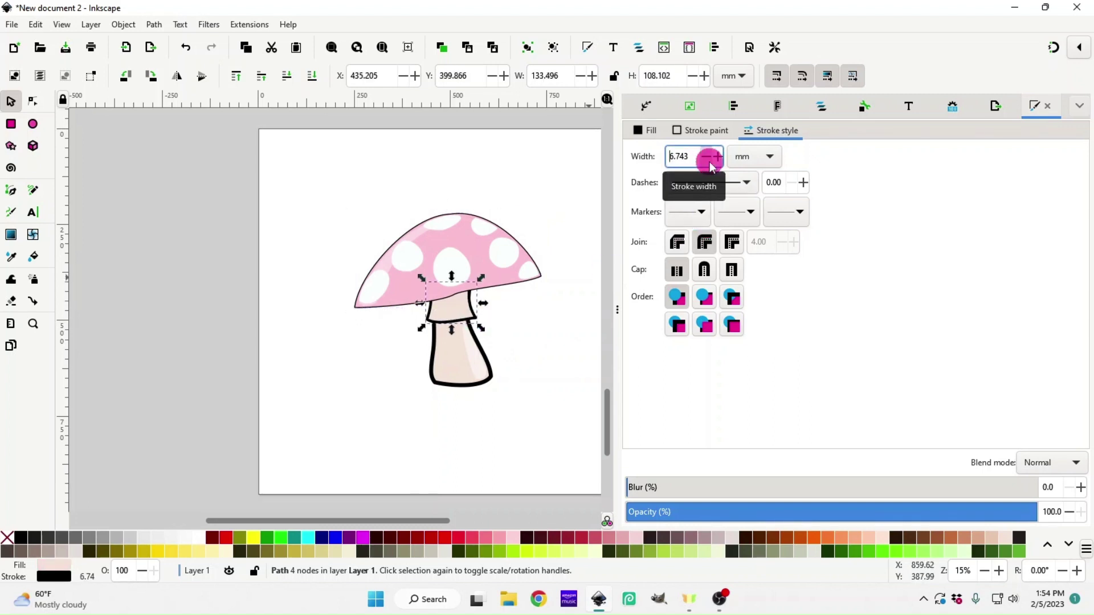
left_click(710, 161)
left_click(710, 162)
left_click(709, 162)
- Reduce the stroke width of the mushroom stem's outline to about 5.84 mm
left_click(497, 380)
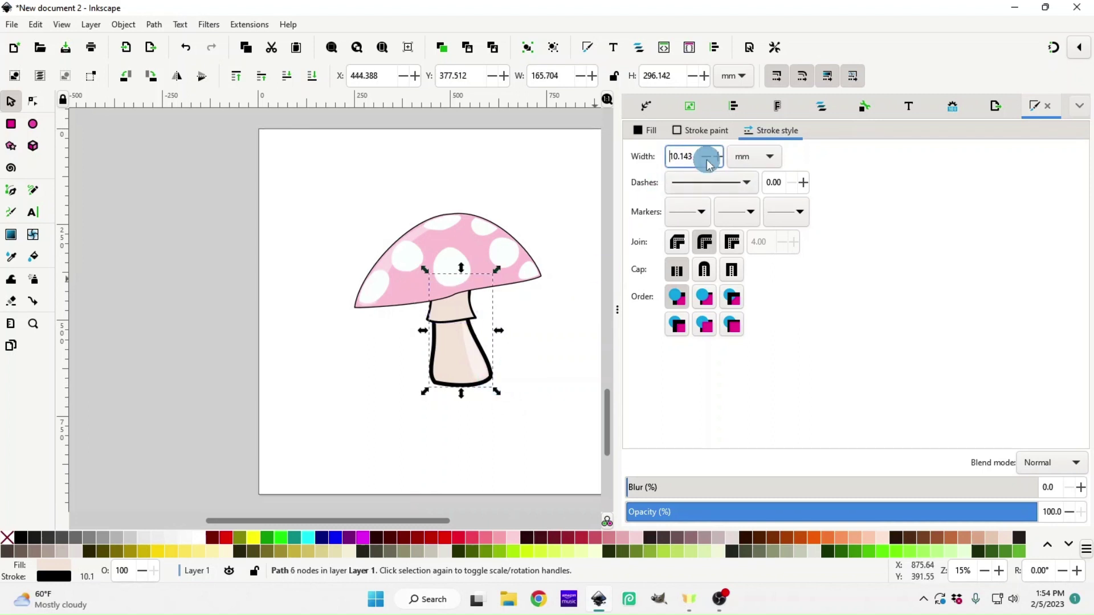
left_click(709, 161)
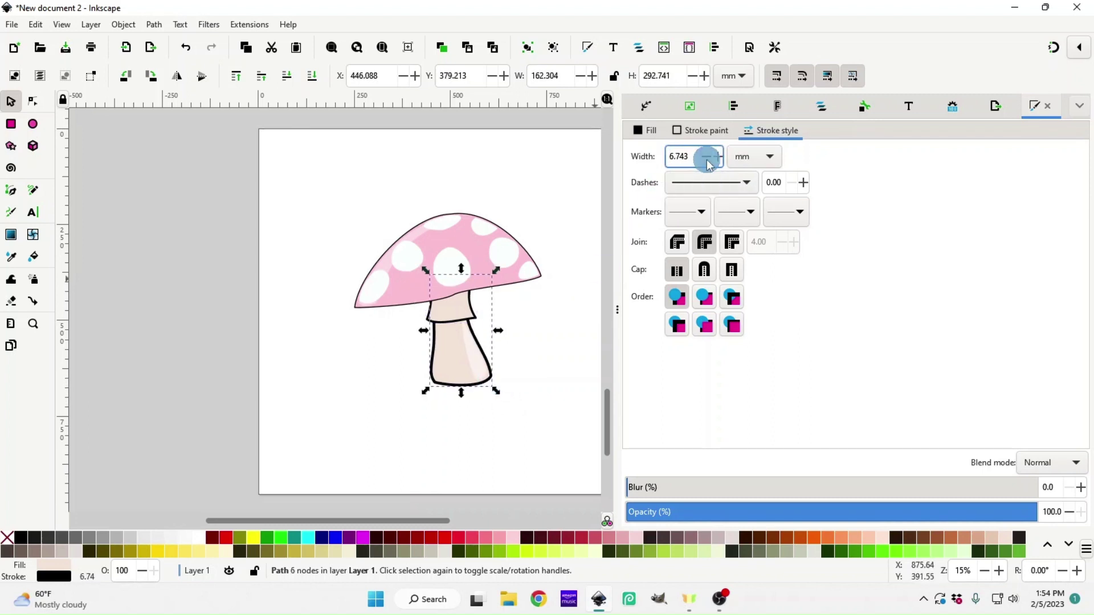
left_click(709, 162)
left_click(709, 163)
left_click(709, 162)
- Move the collar beneath the cap slightly down along the stem
left_click(466, 319)
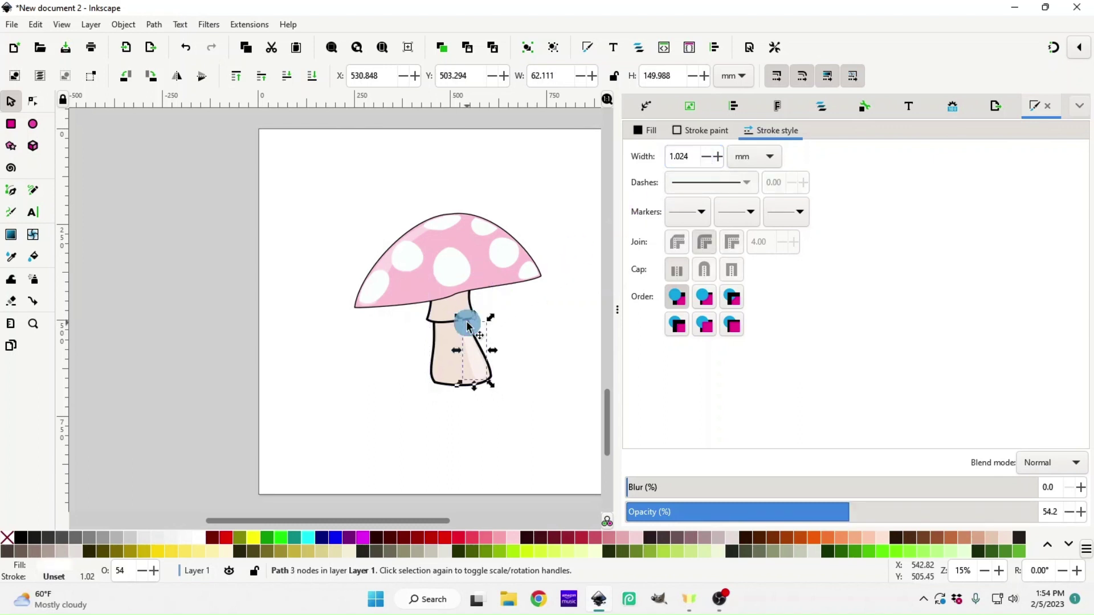
left_click(436, 319)
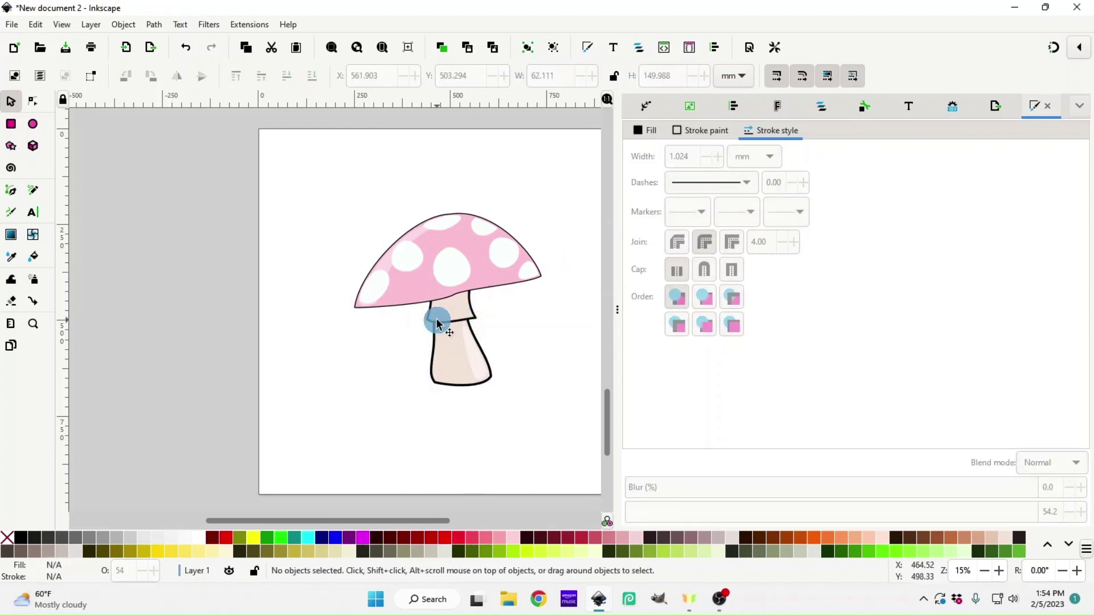
left_click(464, 306)
left_click_drag(465, 307, 435, 313)
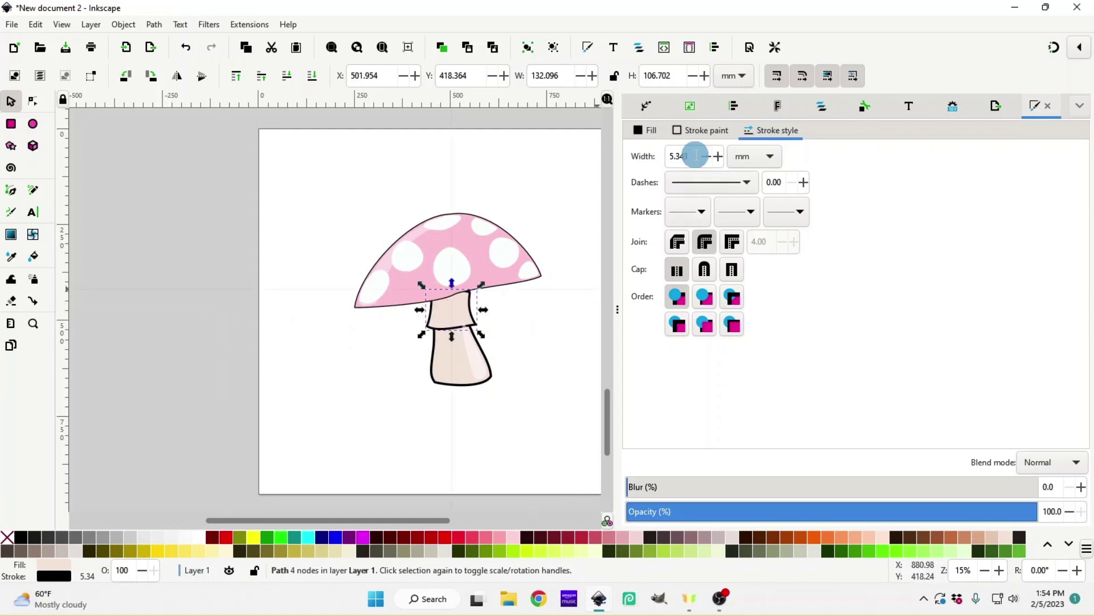
- Set the stroke width of the collar's outline to 3.000 mm
left_click_drag(696, 156, 648, 161)
type("1")
key("Return")
- Select the mushroom's stem and set its outline's stroke width to 3 mm
left_click(463, 275)
left_click(481, 381)
left_click(656, 218)
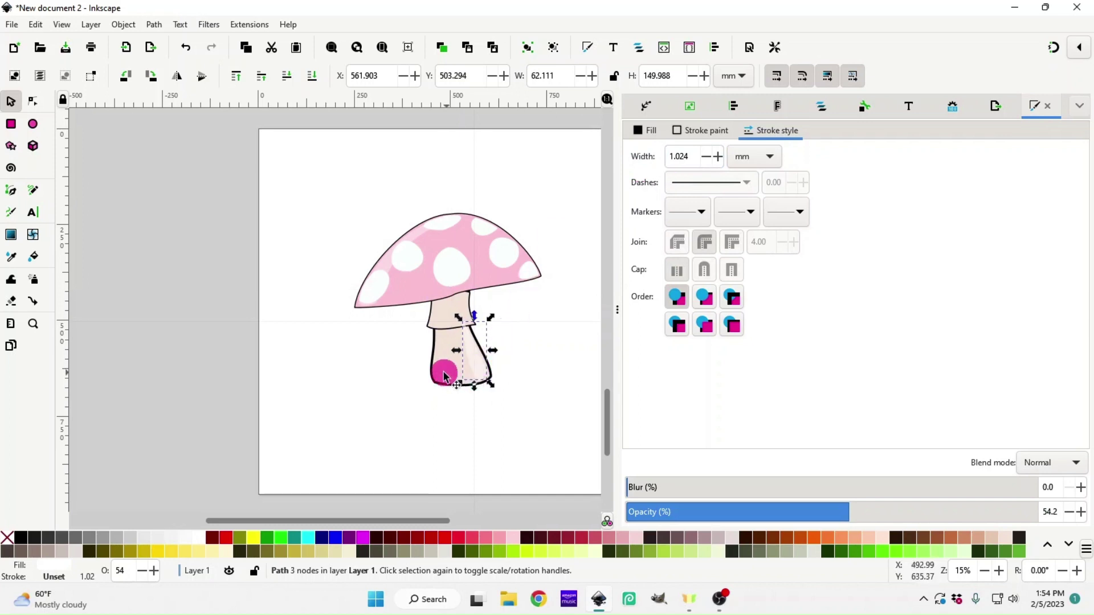
left_click(433, 373)
left_click_drag(695, 156, 643, 159)
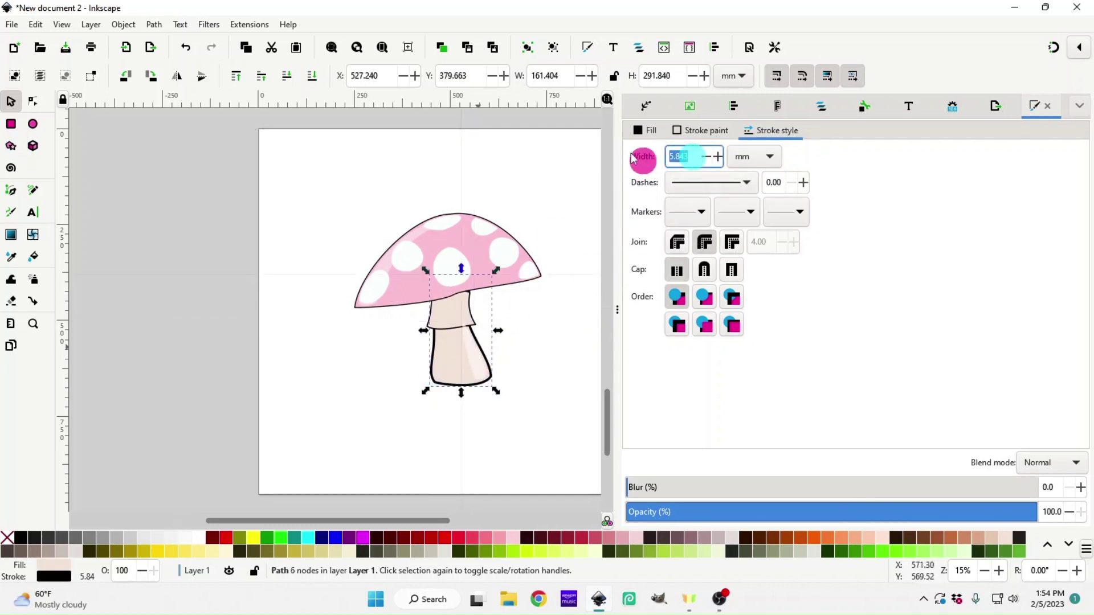
type("3")
key("Return")
- Set the stroke width of the pink cap's outline to 3 mm to match the other parts
left_click(458, 212)
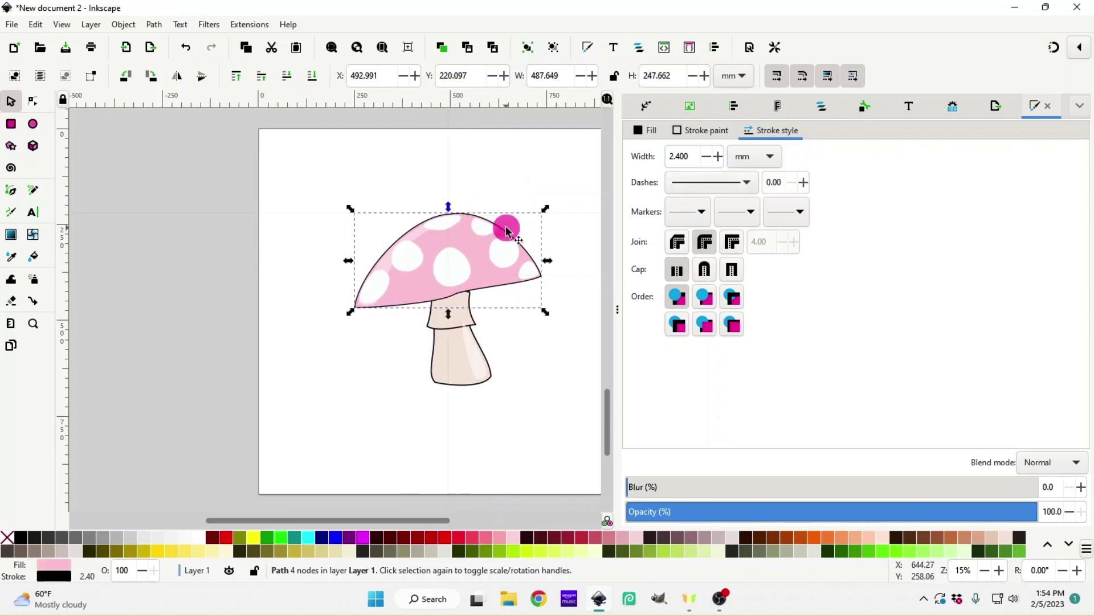
left_click_drag(695, 153, 629, 149)
type("3")
key("Return")
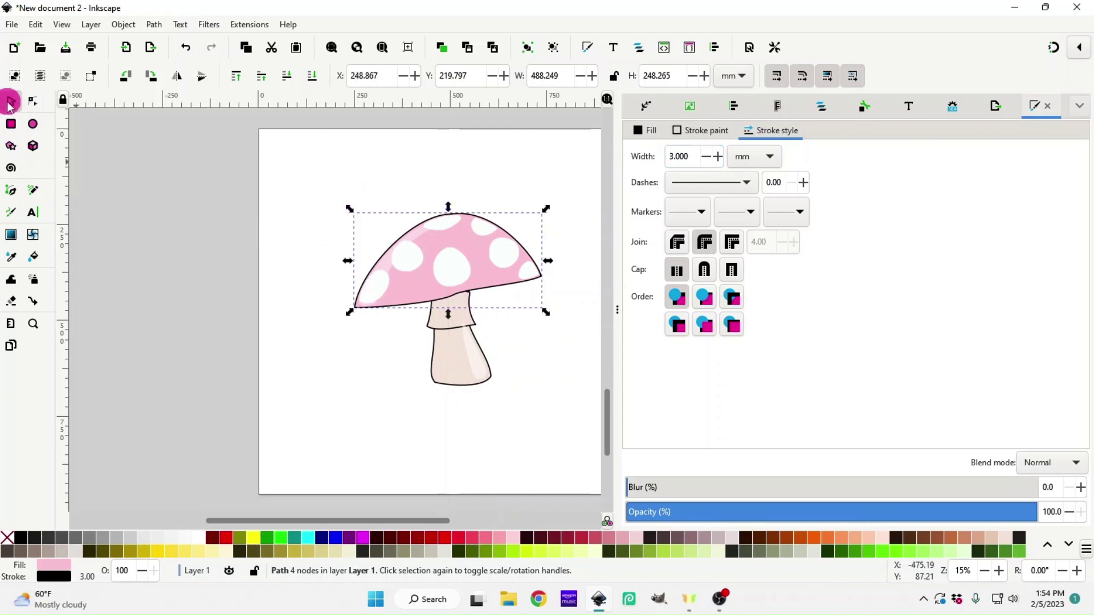
- Duplicate the pink mushroom cap and place the copy beside the mushroom, partly off the page's left edge
right_click(539, 279)
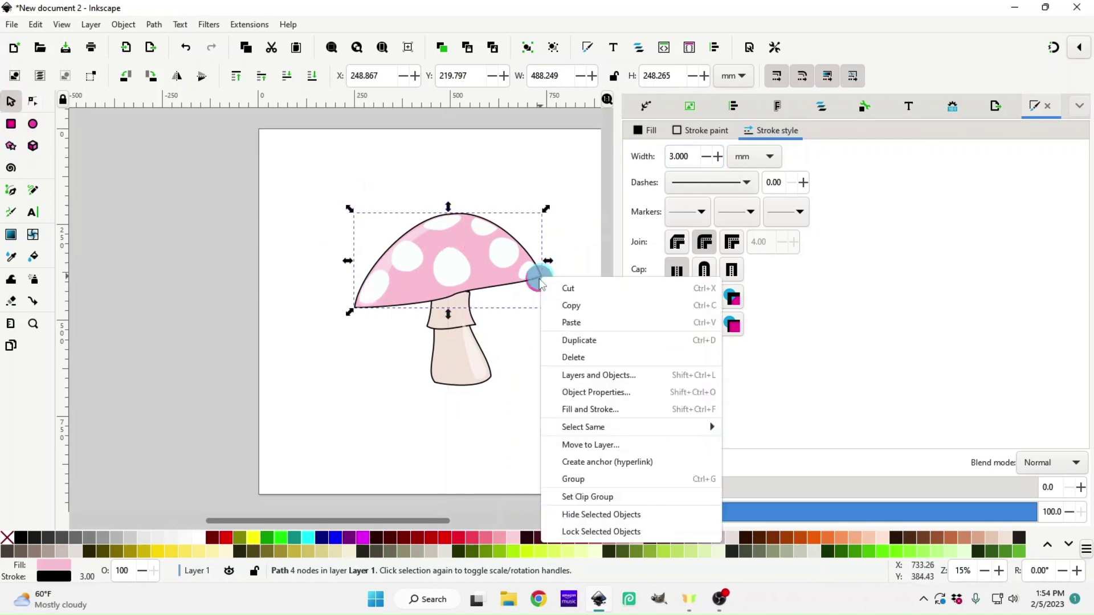
left_click(449, 216)
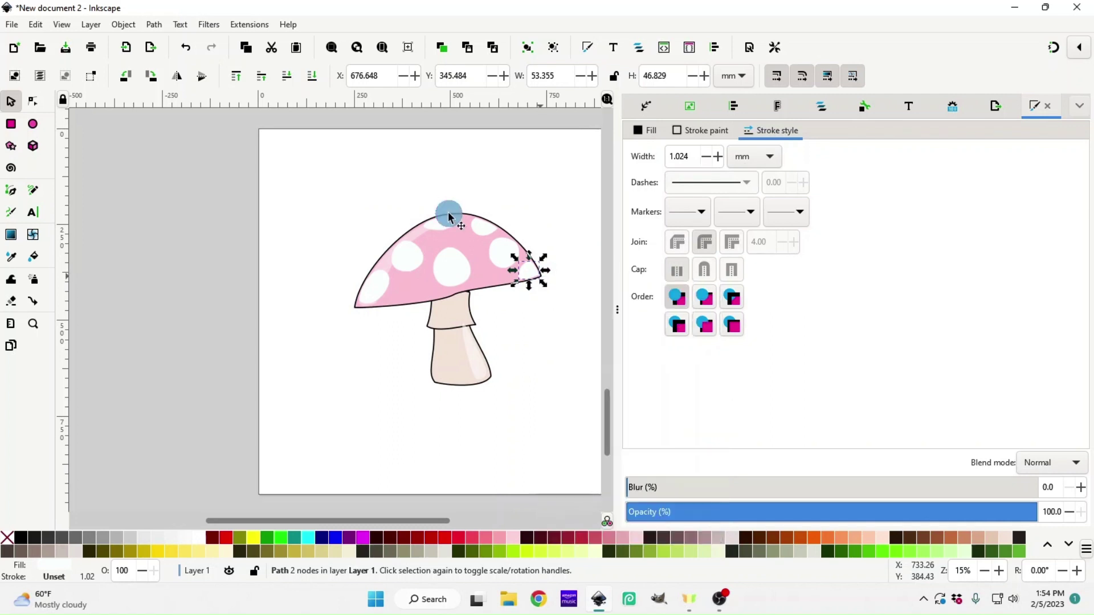
left_click(415, 229)
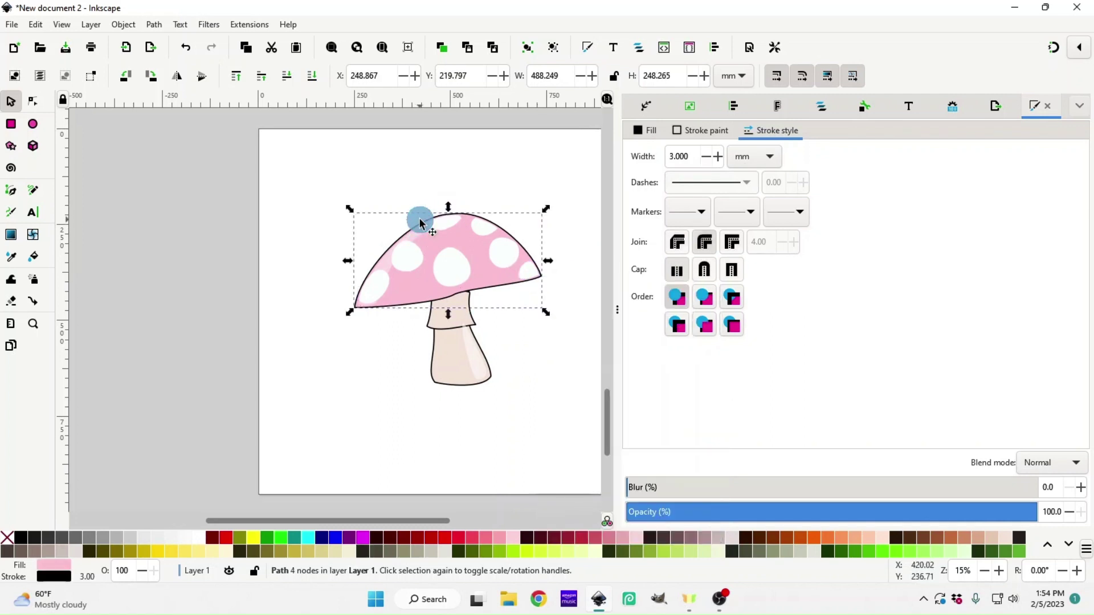
right_click(473, 219)
left_click(402, 287)
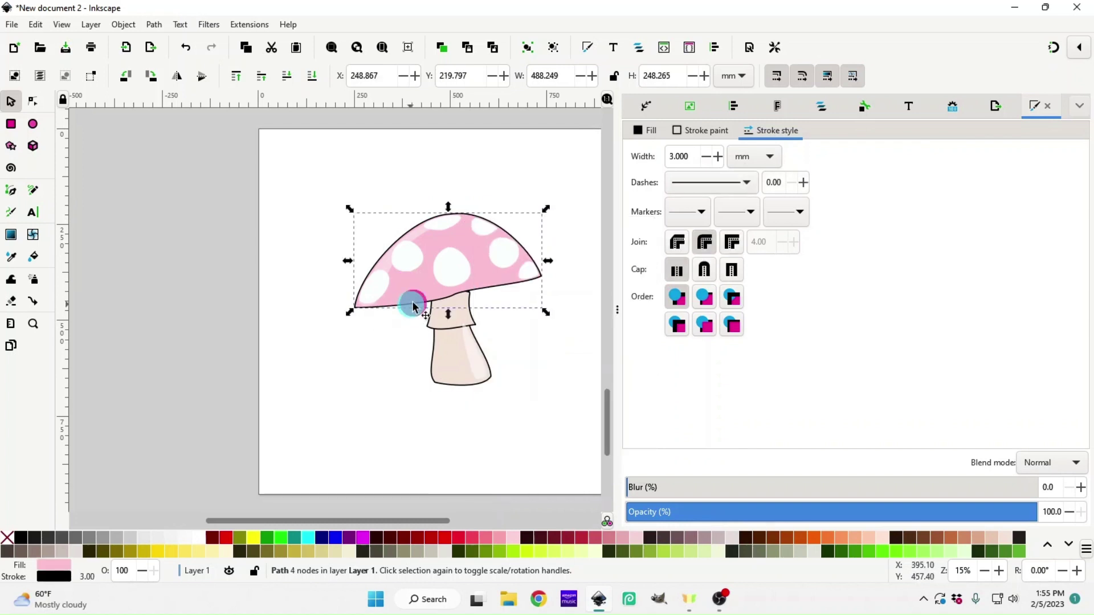
right_click(412, 302)
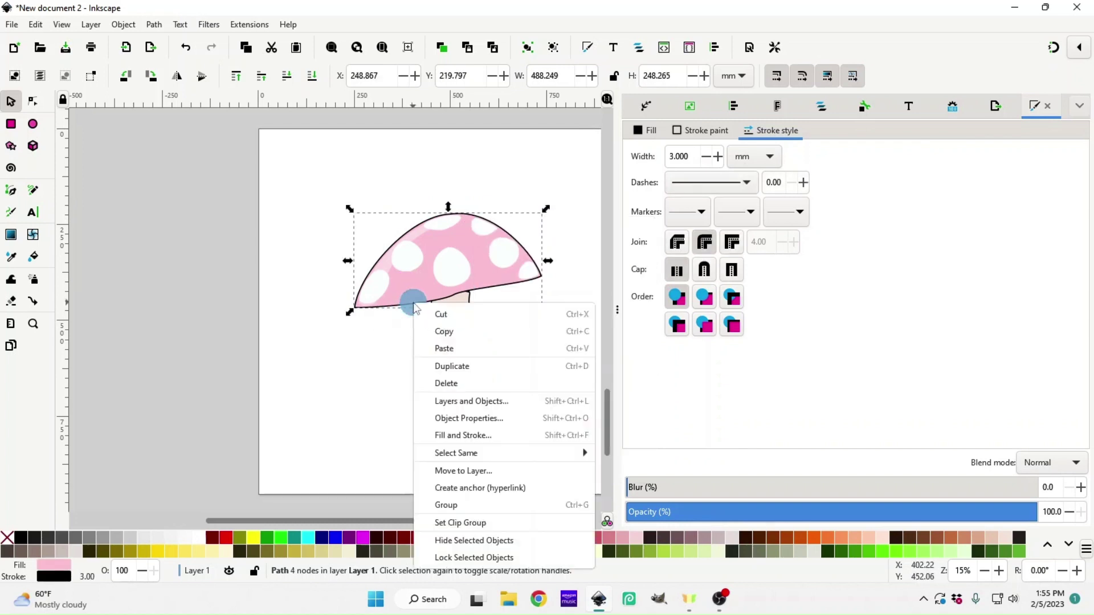
left_click(445, 366)
left_click_drag(442, 313, 191, 294)
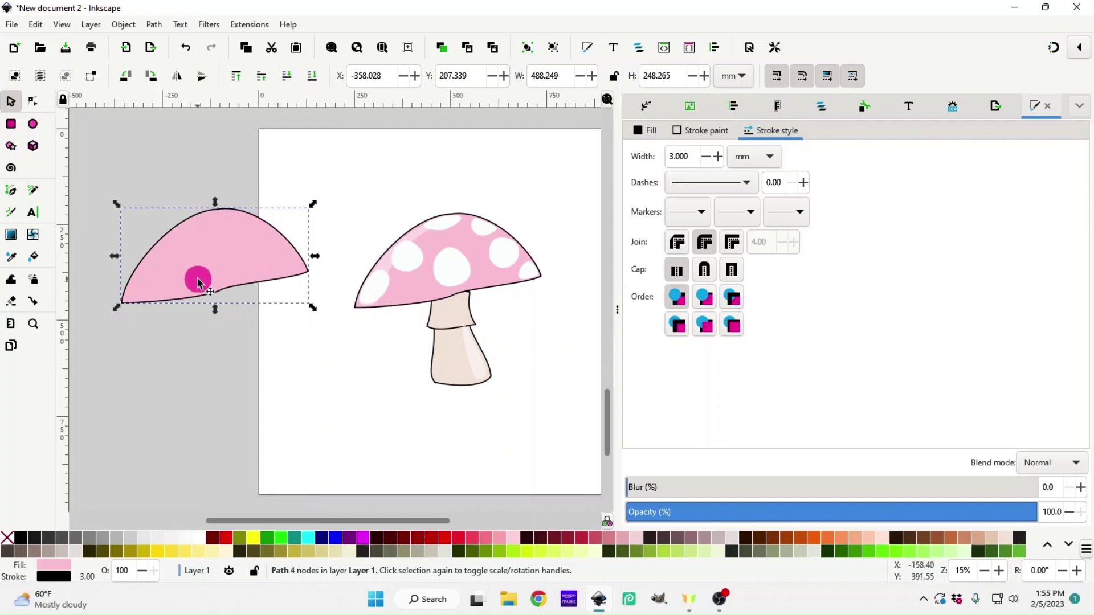
- Remove the fill from the duplicated cap and review its fill and stroke settings
left_click(7, 544)
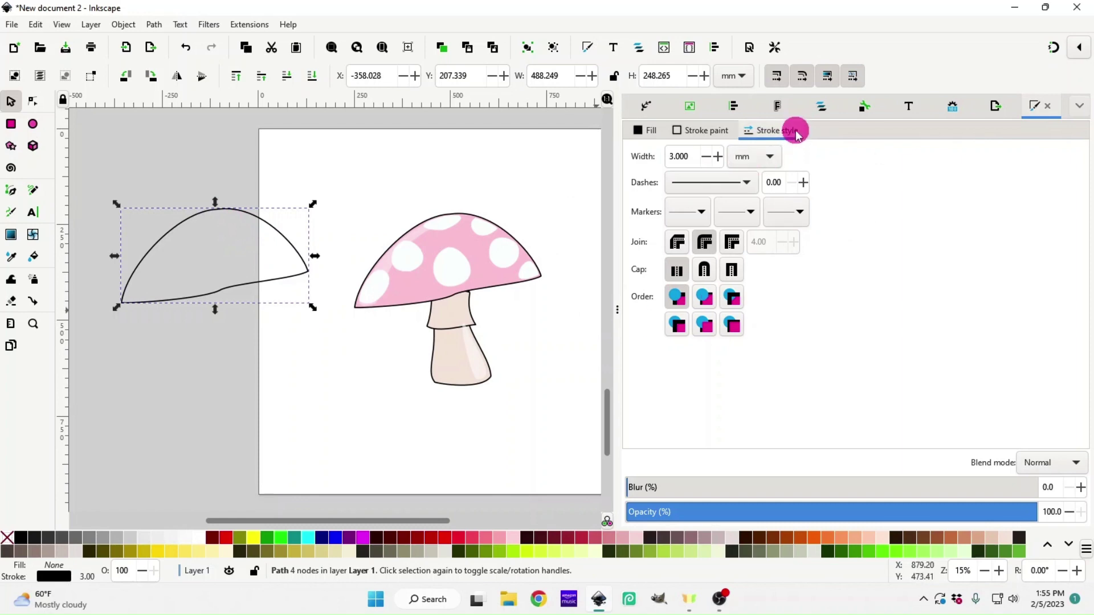
left_click(698, 130)
left_click(641, 131)
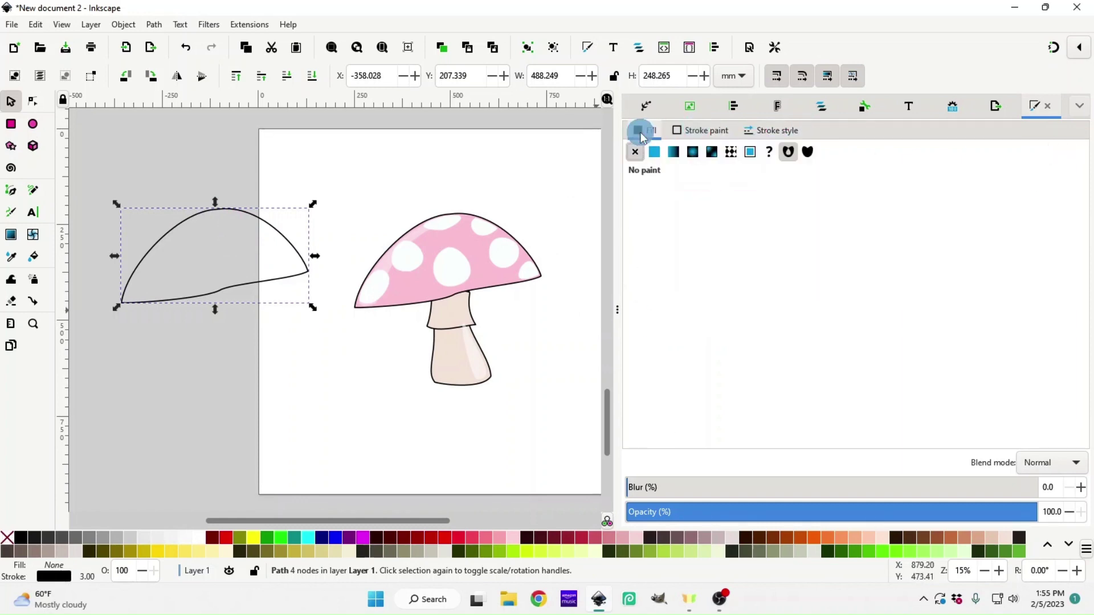
left_click(709, 130)
left_click(788, 131)
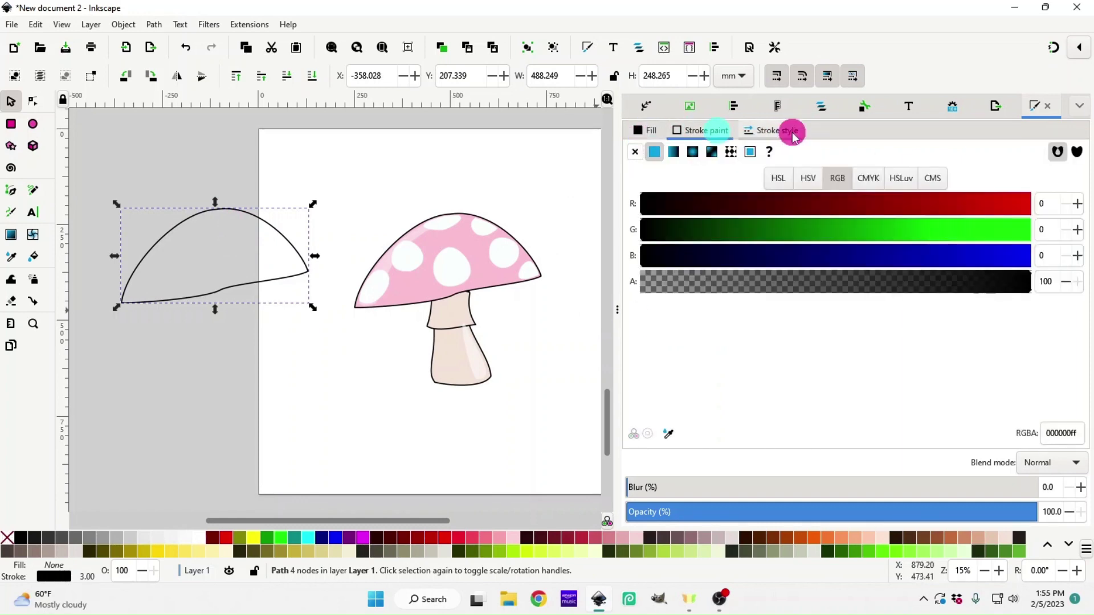
left_click(794, 140)
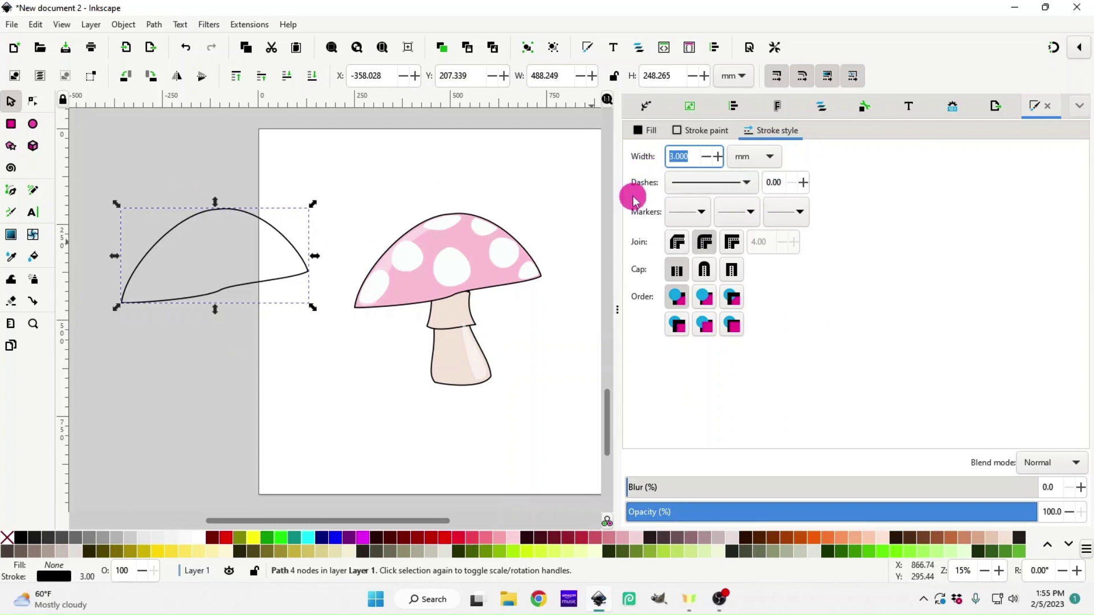
- Give the duplicated cap's outline a dashed stroke with the custom dash pattern 24
left_click(749, 183)
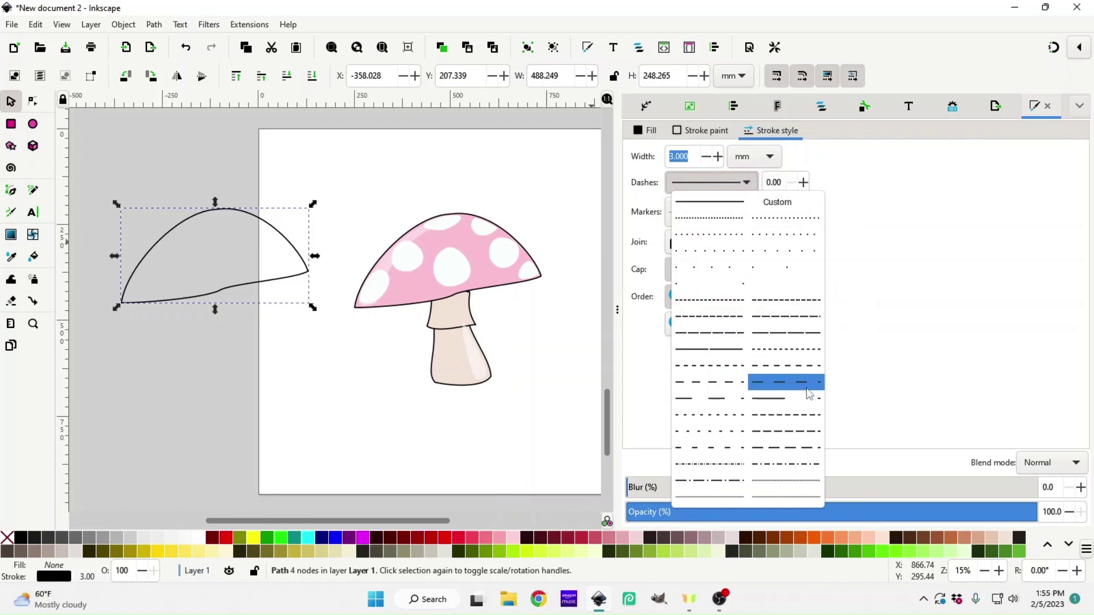
left_click(775, 401)
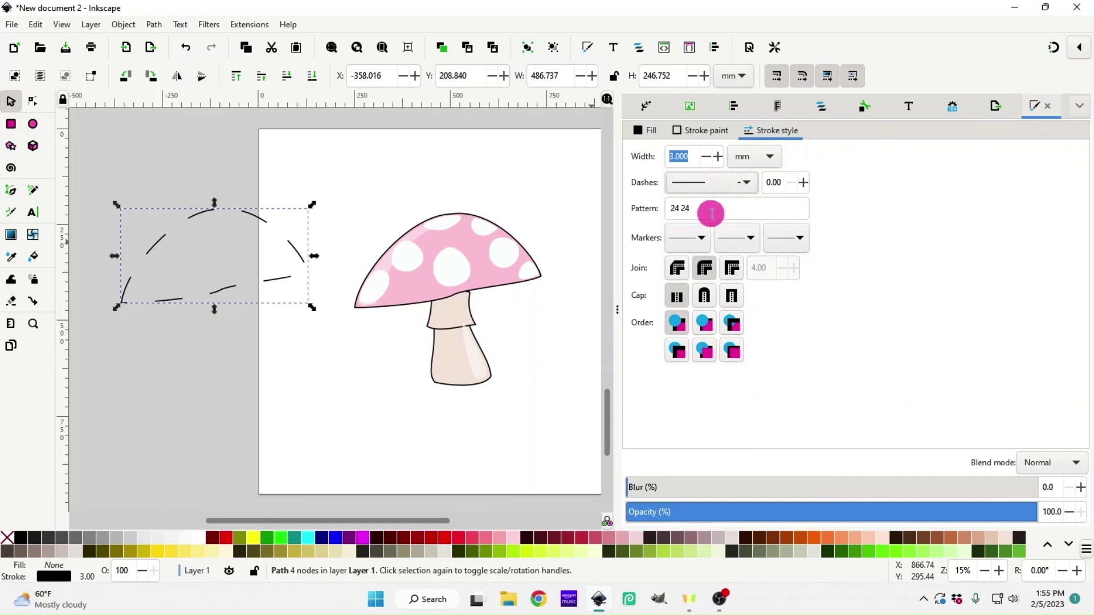
left_click(750, 190)
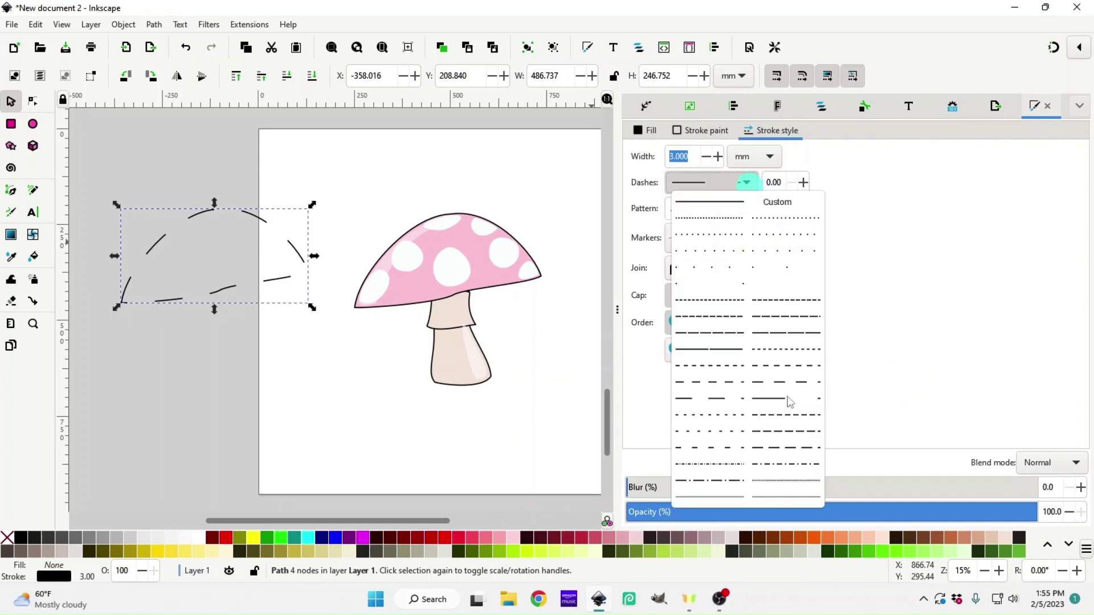
left_click(702, 220)
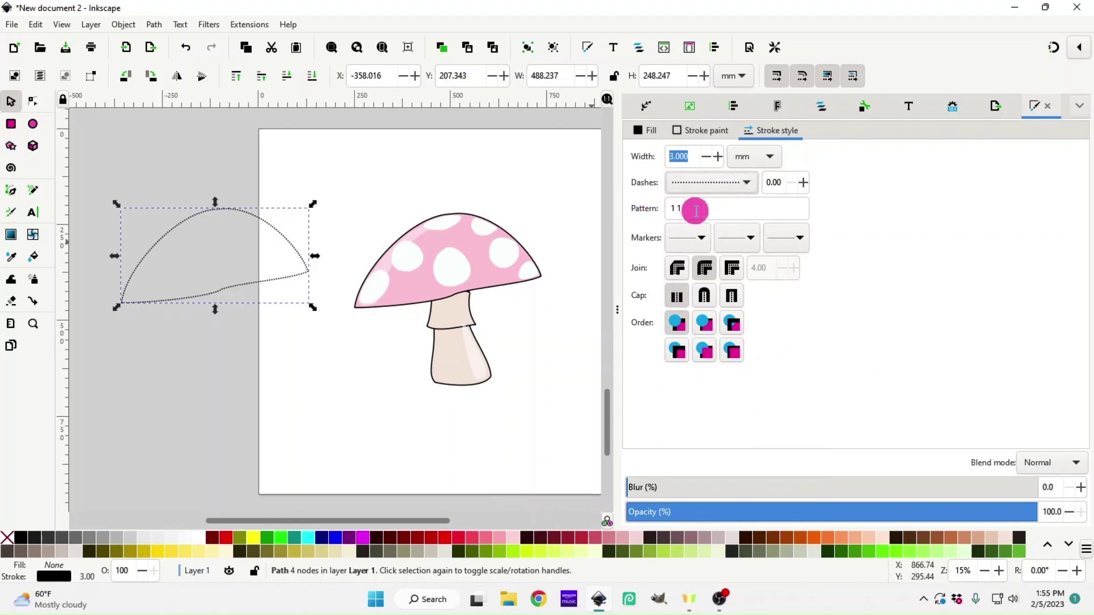
left_click_drag(695, 210, 647, 212)
type("24")
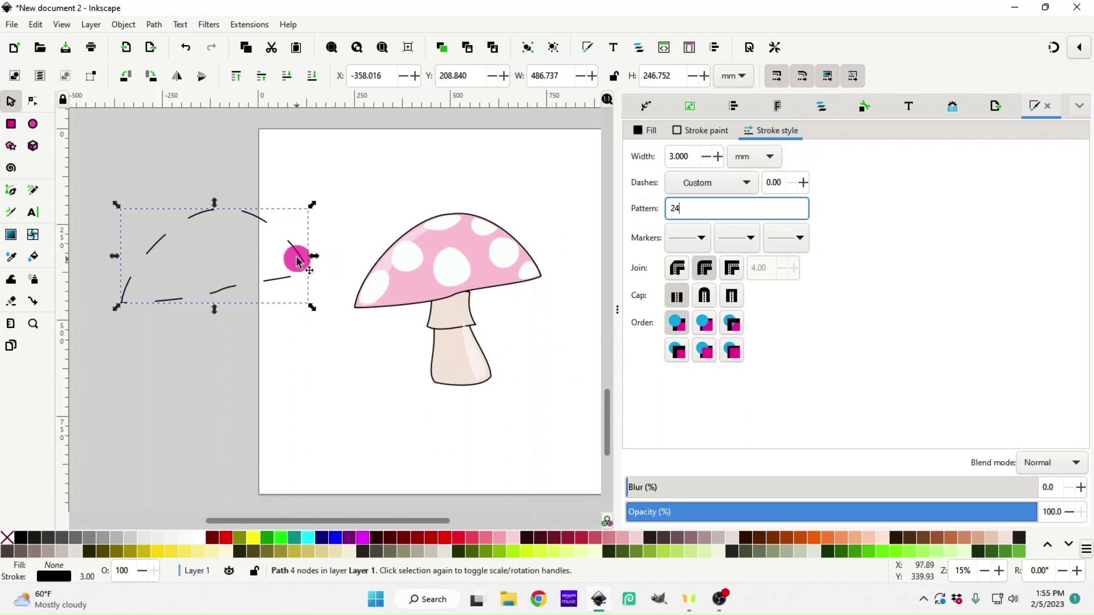
- Place the dashed outline over the cap, scale it down to about 431 x 218 mm and centre it inside the cap's edge
left_click_drag(299, 259, 518, 271)
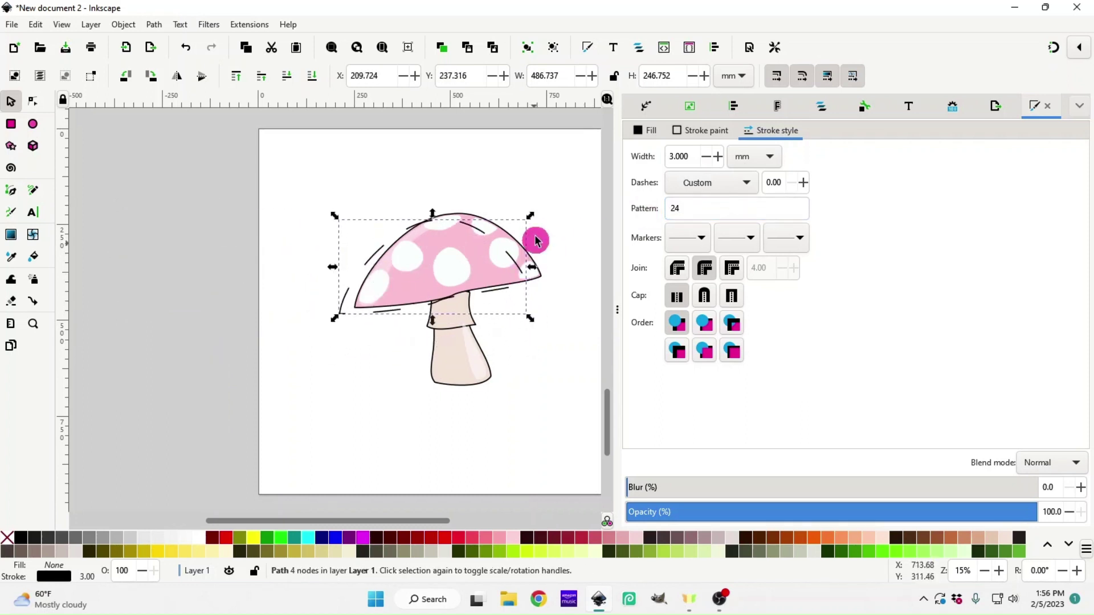
left_click_drag(531, 219, 521, 231)
left_click_drag(509, 265, 525, 262)
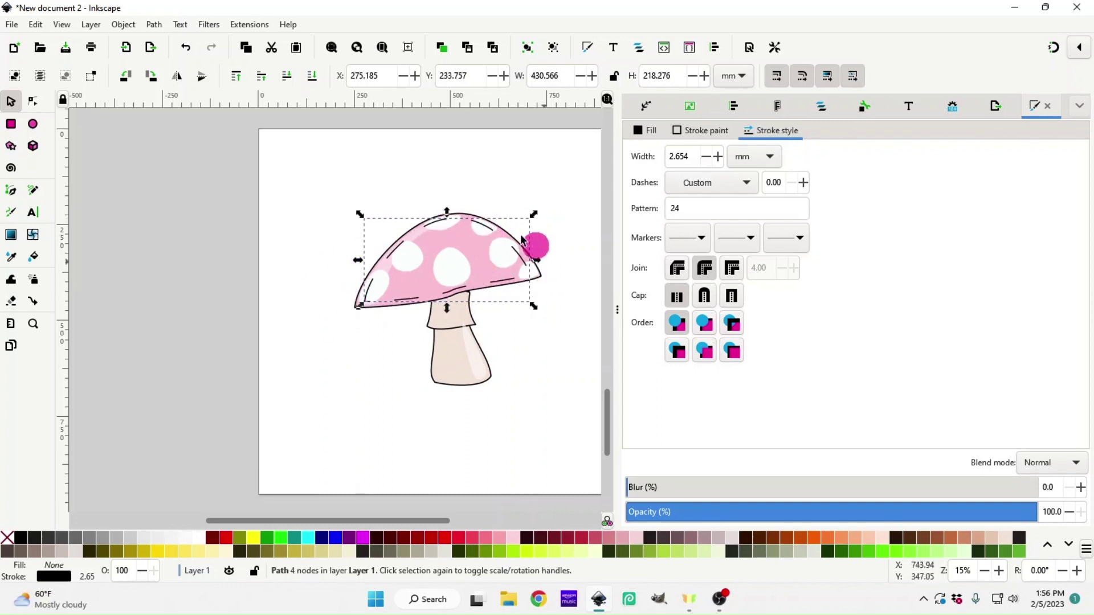
- Duplicate the mushroom's stem and place the copy in the empty area beyond the page's left edge
left_click(470, 391)
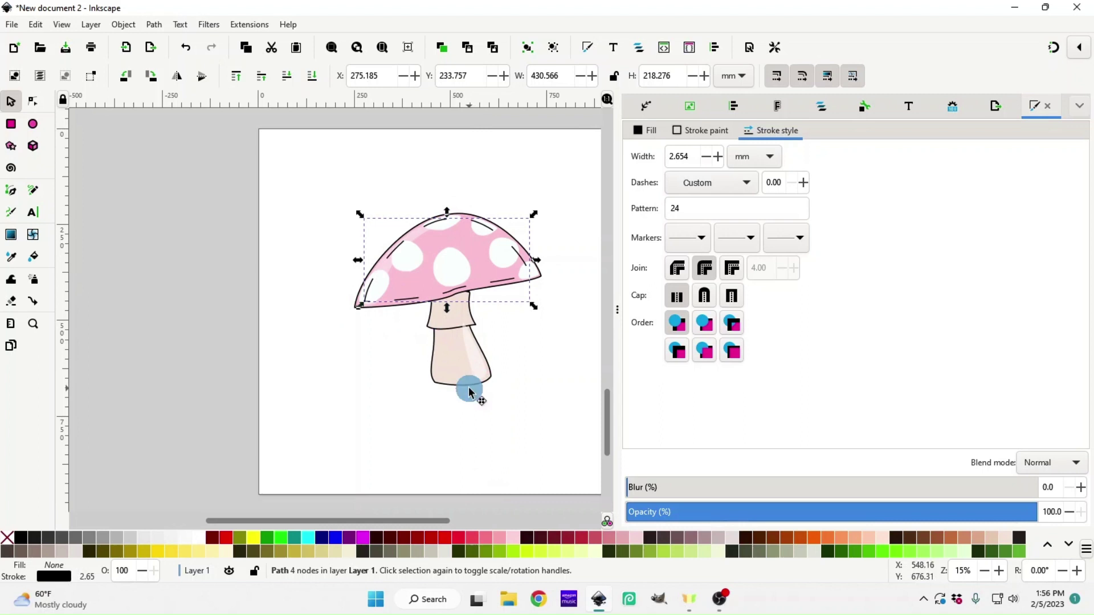
right_click(471, 392)
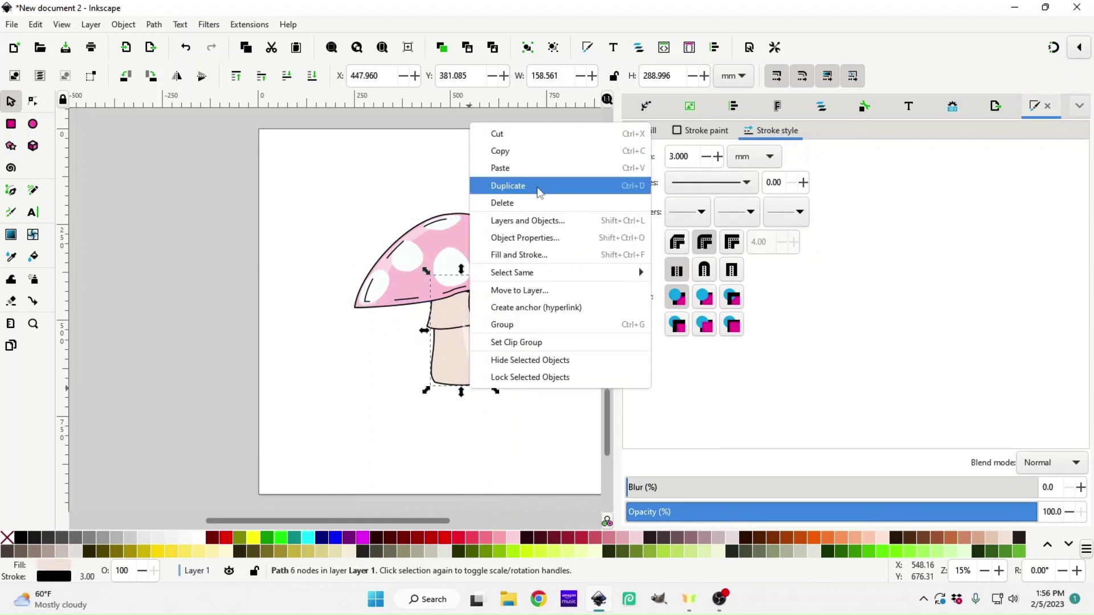
left_click(537, 186)
left_click_drag(472, 373, 203, 310)
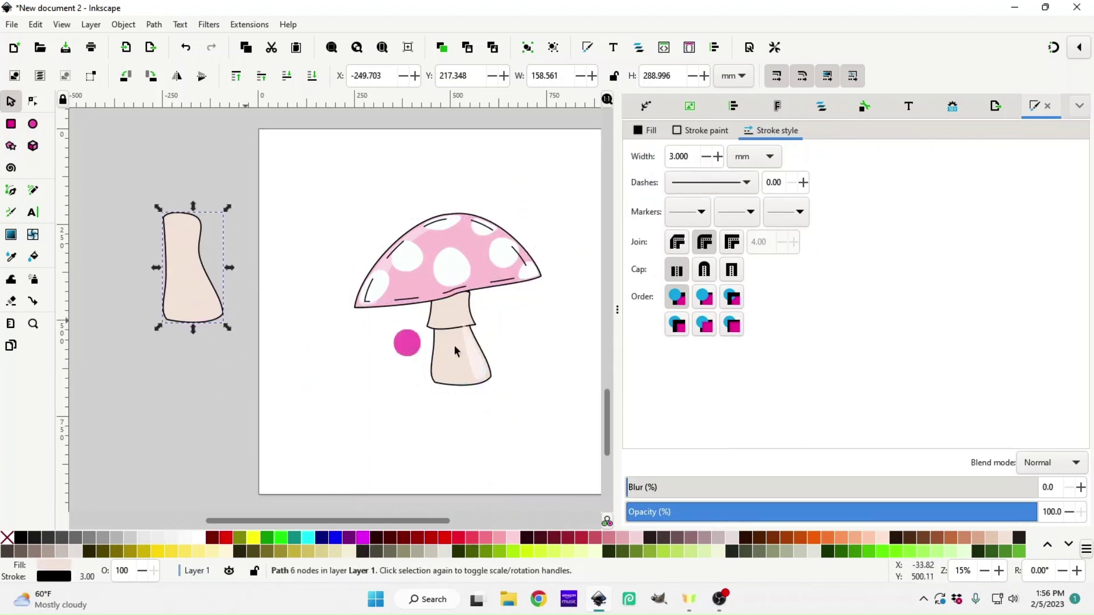
- Duplicate the stem's collar and place the copy just below the duplicated stem
left_click(478, 327)
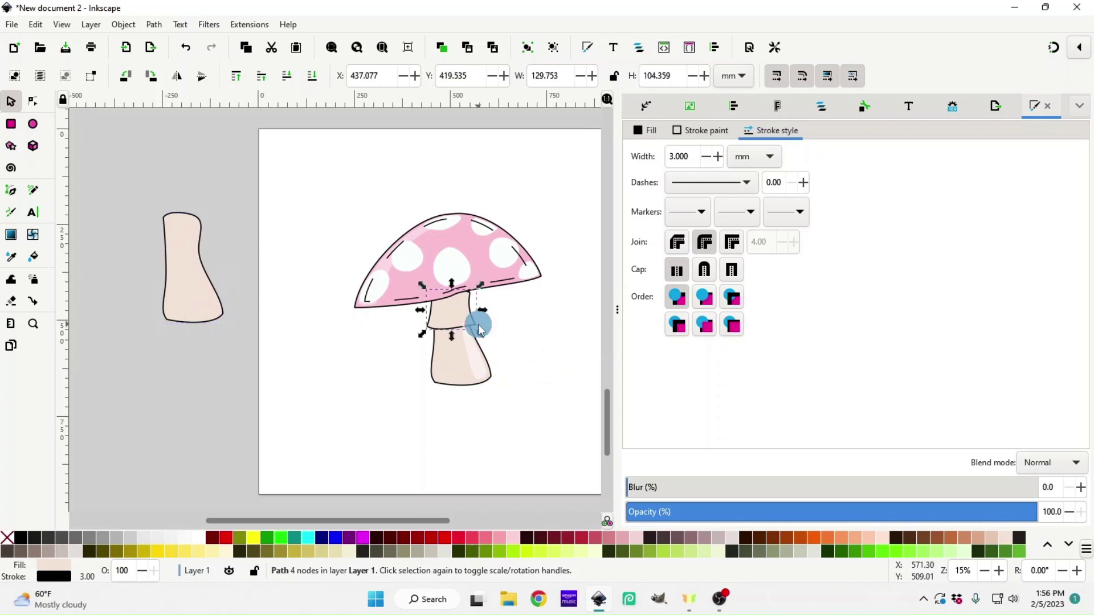
right_click(479, 327)
left_click(566, 122)
left_click_drag(486, 303, 186, 365)
- Give the outlines of the duplicated stem and collar a dashed stroke with pattern 24 24 and a width of 1.6 mm
left_click_drag(96, 167, 304, 462)
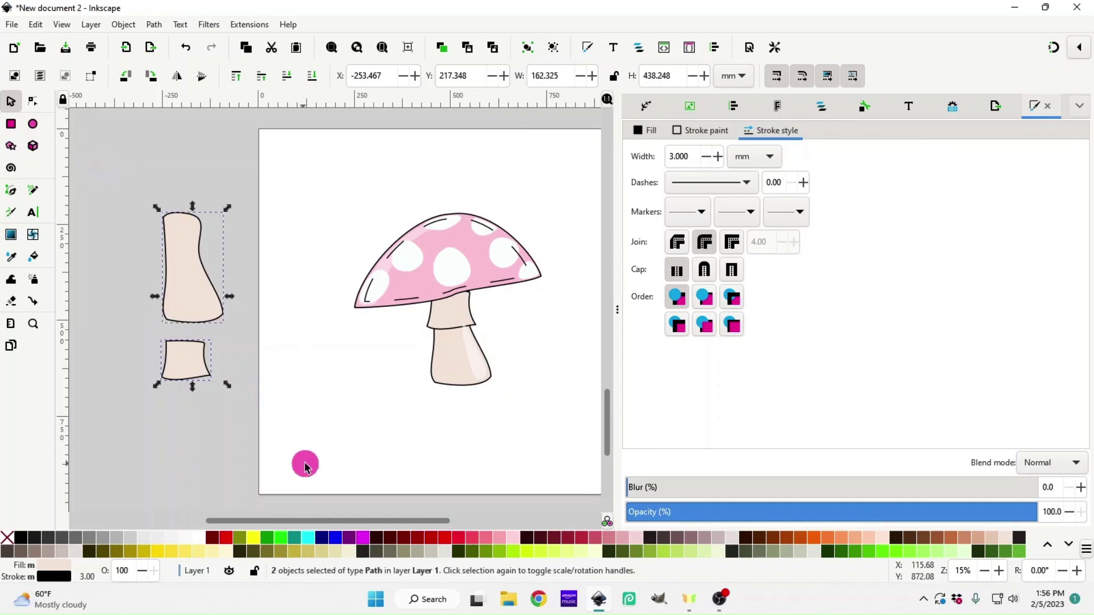
left_click(773, 196)
left_click(810, 400)
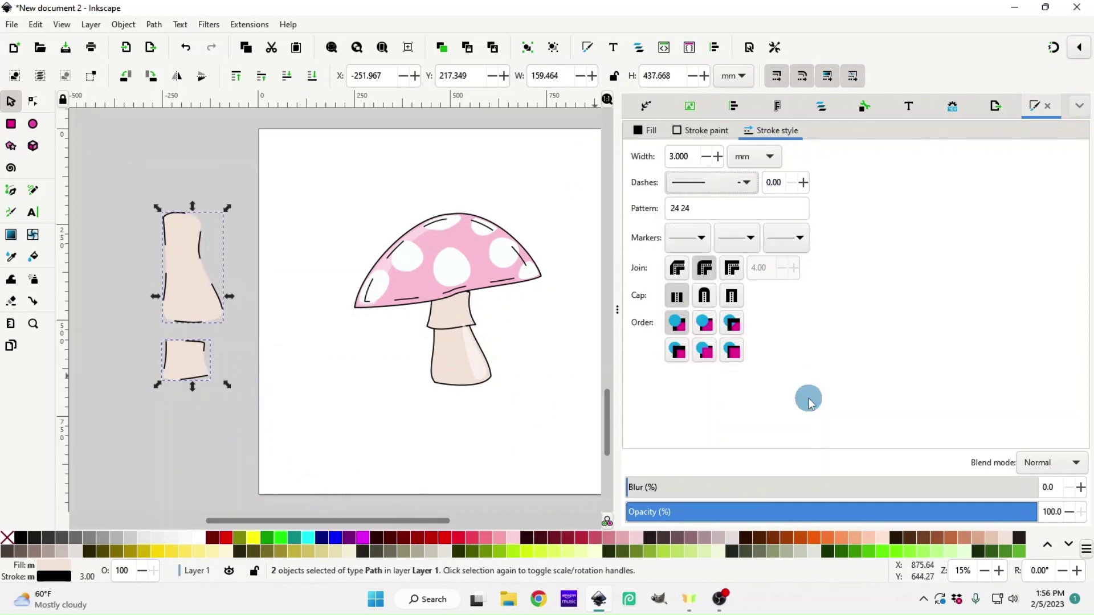
left_click(707, 159)
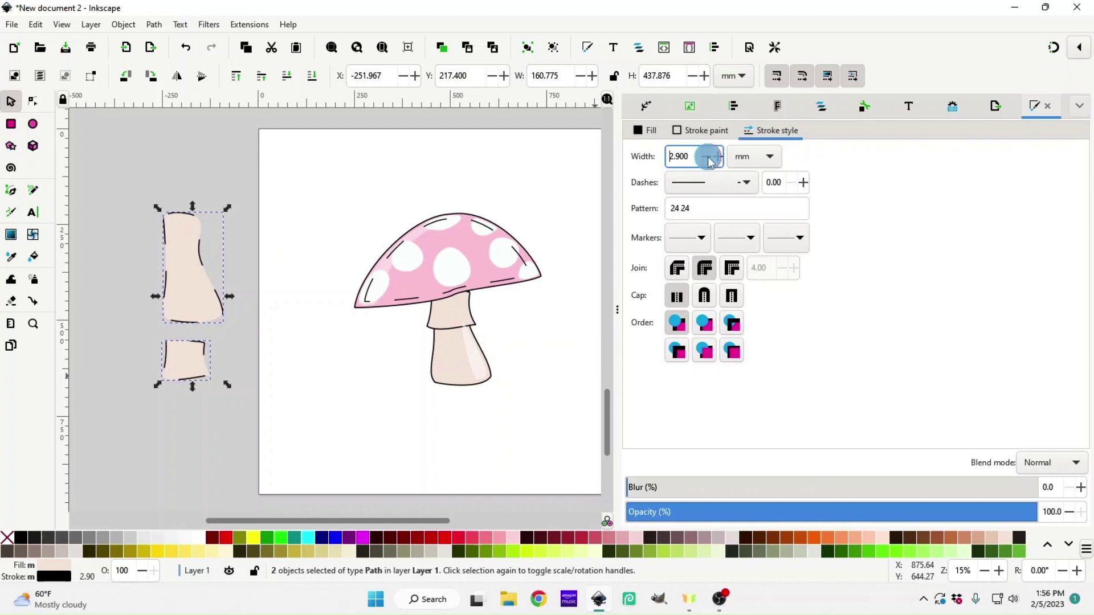
left_click(708, 159)
left_click(708, 160)
left_click(708, 159)
- Remove the fill from the duplicated stem and the duplicated collar, leaving only their dashed outlines
left_click(127, 203)
left_click(187, 271)
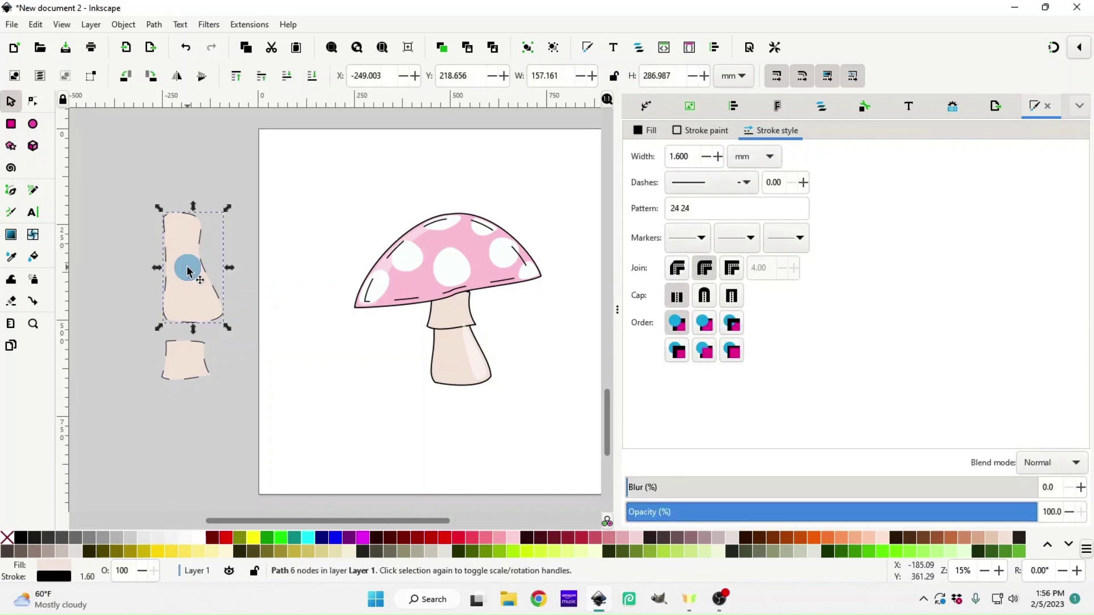
left_click(8, 537)
left_click(183, 363)
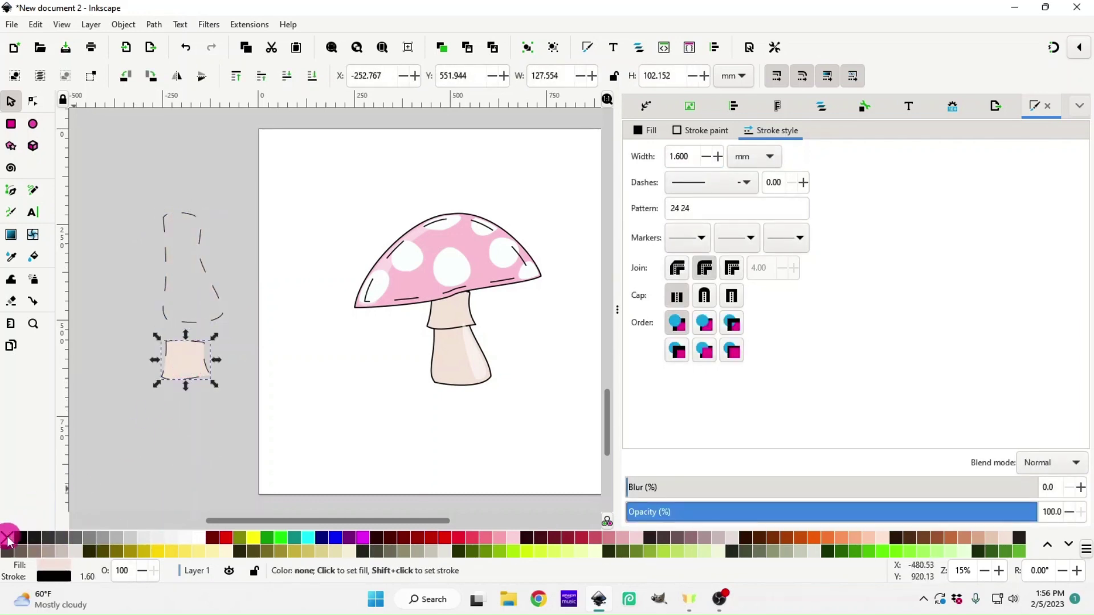
left_click(8, 537)
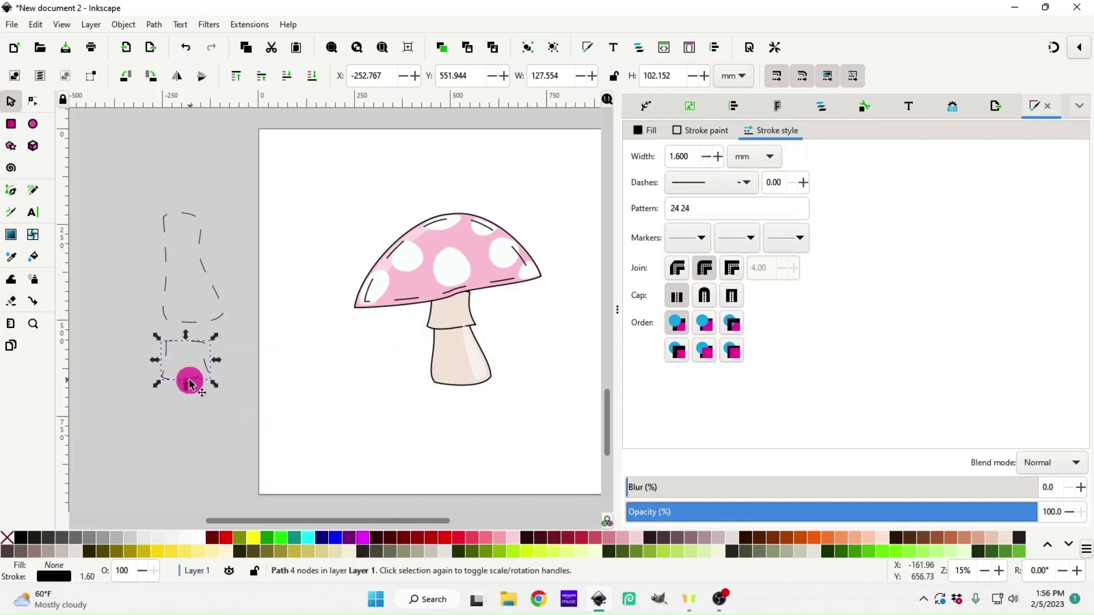
- Place the dashed collar outline over the mushroom's collar and scale it down to about 101 x 81 mm to fit inside
left_click_drag(183, 384, 464, 338)
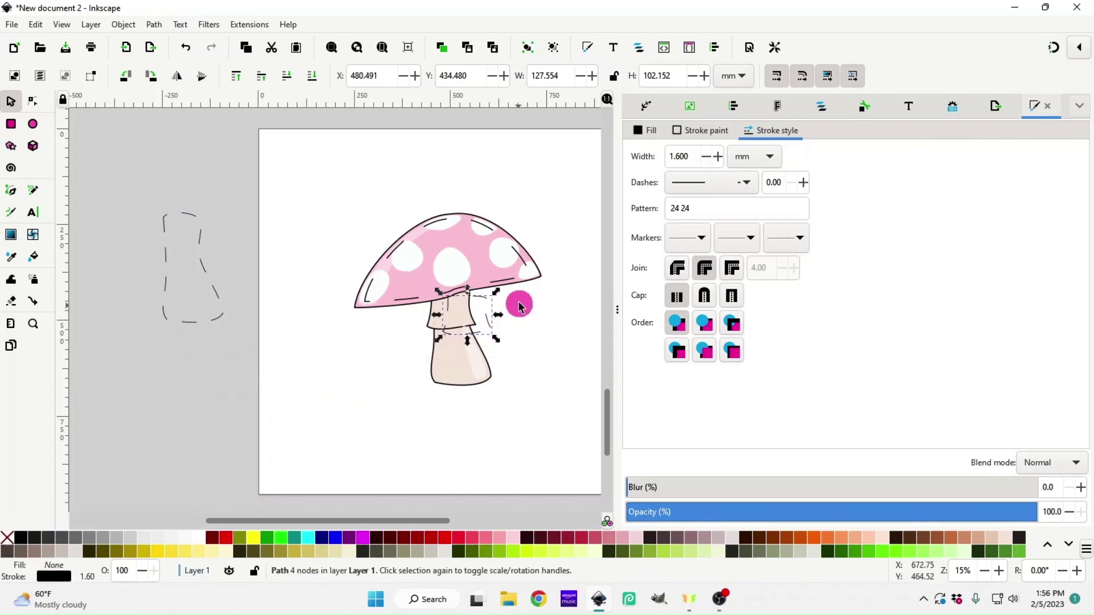
left_click_drag(496, 298, 454, 325)
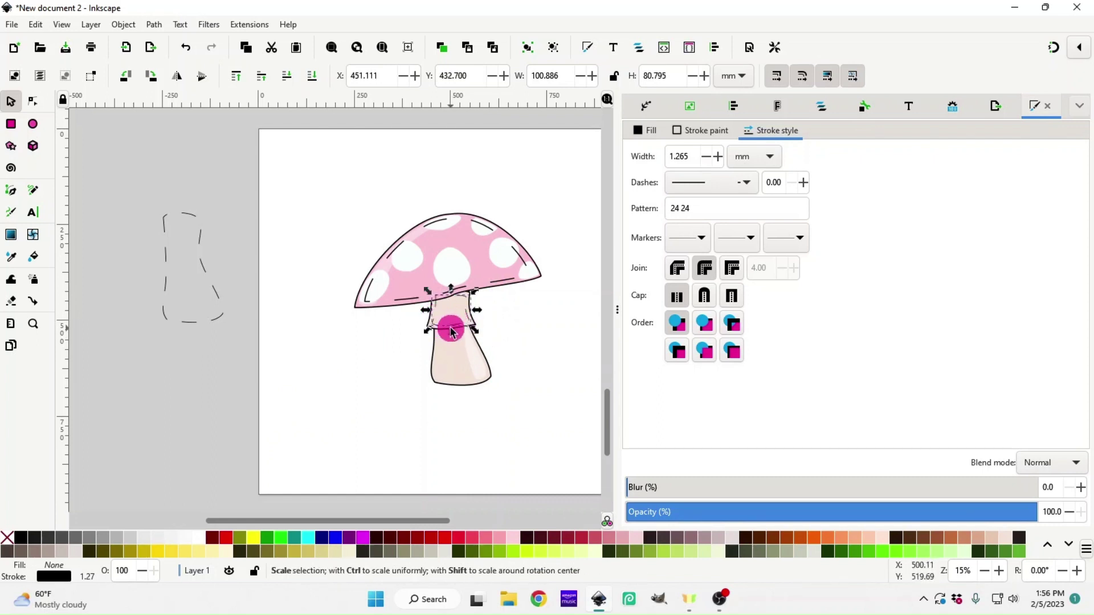
key("plus")
key("plus")
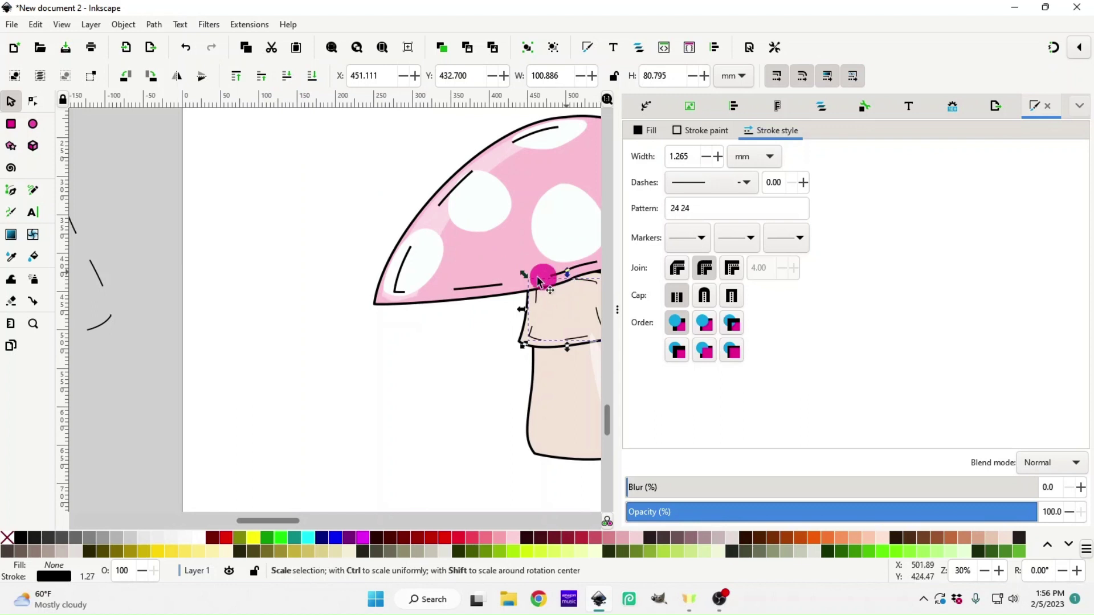
- Place the dashed stem outline over the mushroom's stem and scale it down to about 137 x 251 mm inside the stem's edge
mouse_move(88, 322)
left_mouse_down()
mouse_move(281, 410)
mouse_move(651, 466)
mouse_move(586, 450)
mouse_move(381, 439)
mouse_move(415, 450)
left_mouse_up()
left_click_drag(432, 230, 432, 244)
left_click(410, 459)
left_click_drag(416, 446, 415, 456)
left_click_drag(435, 249, 433, 257)
left_click(415, 443)
left_click_drag(416, 450, 415, 454)
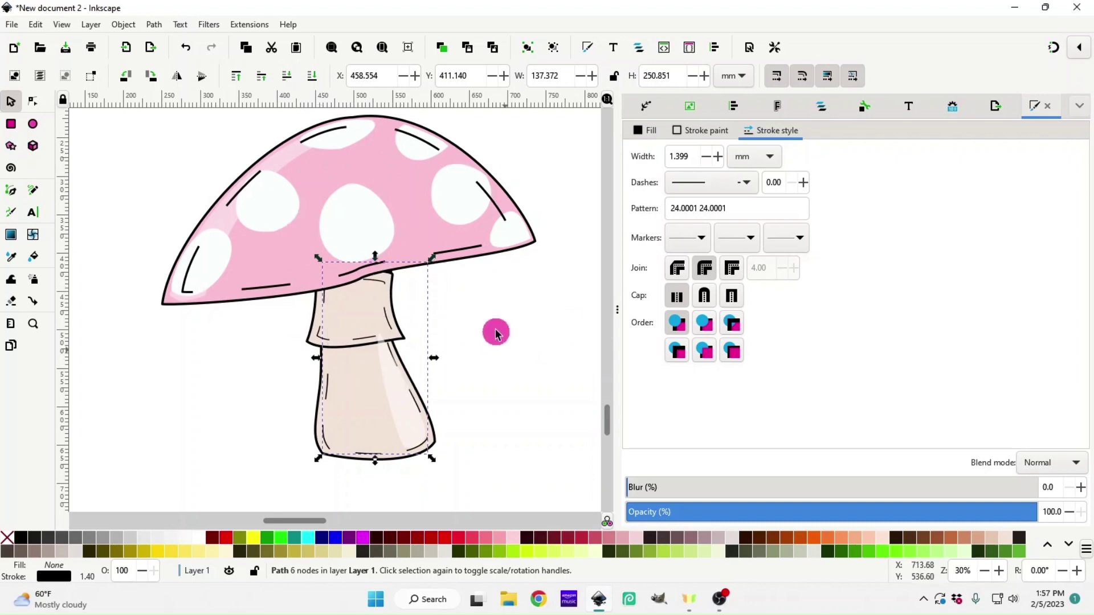
- Lower the stem's highlight one level in the stacking order and raise the cap's dashed outline one level
left_click(409, 420)
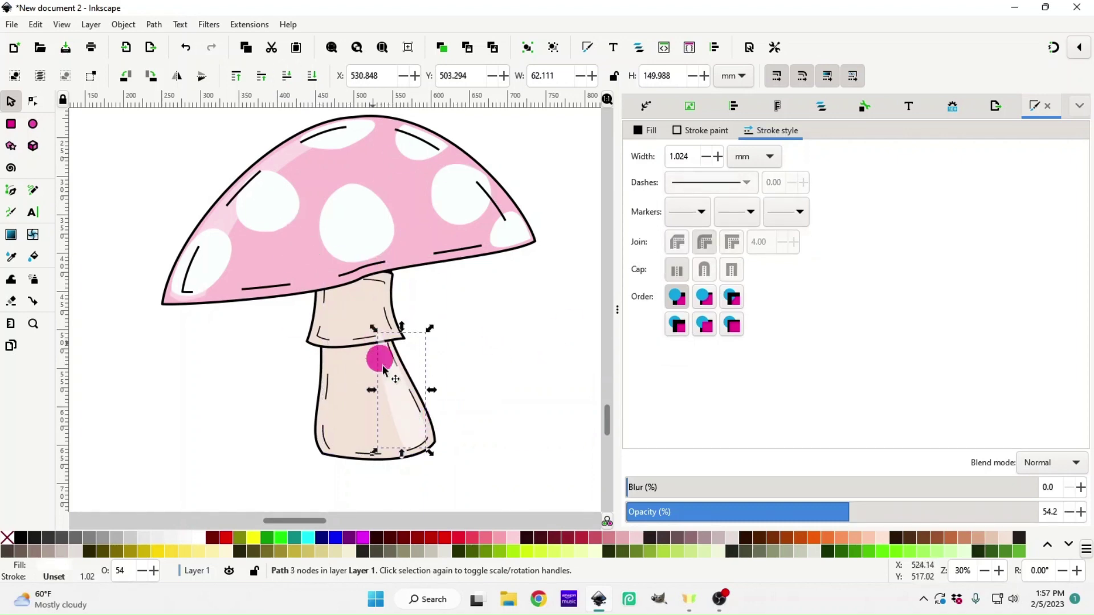
left_click(285, 77)
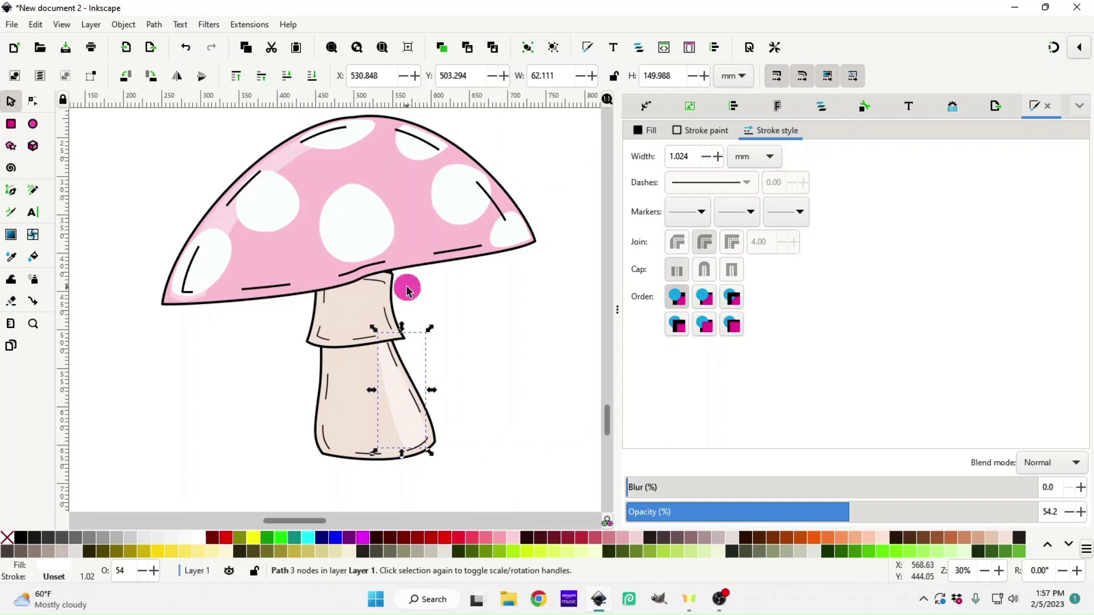
key("minus")
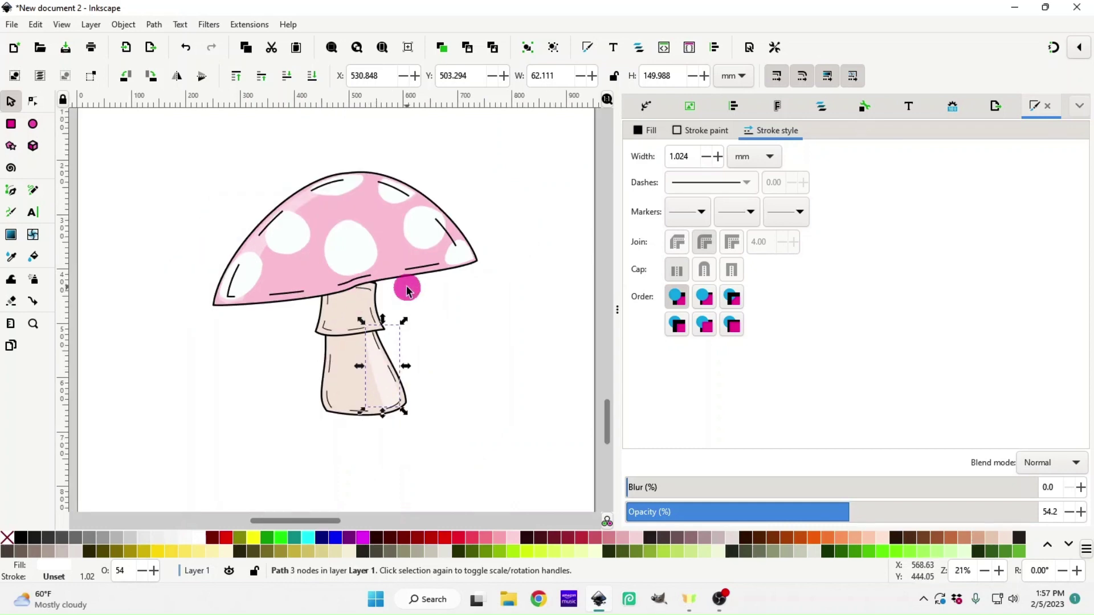
left_click(257, 250)
left_click(258, 78)
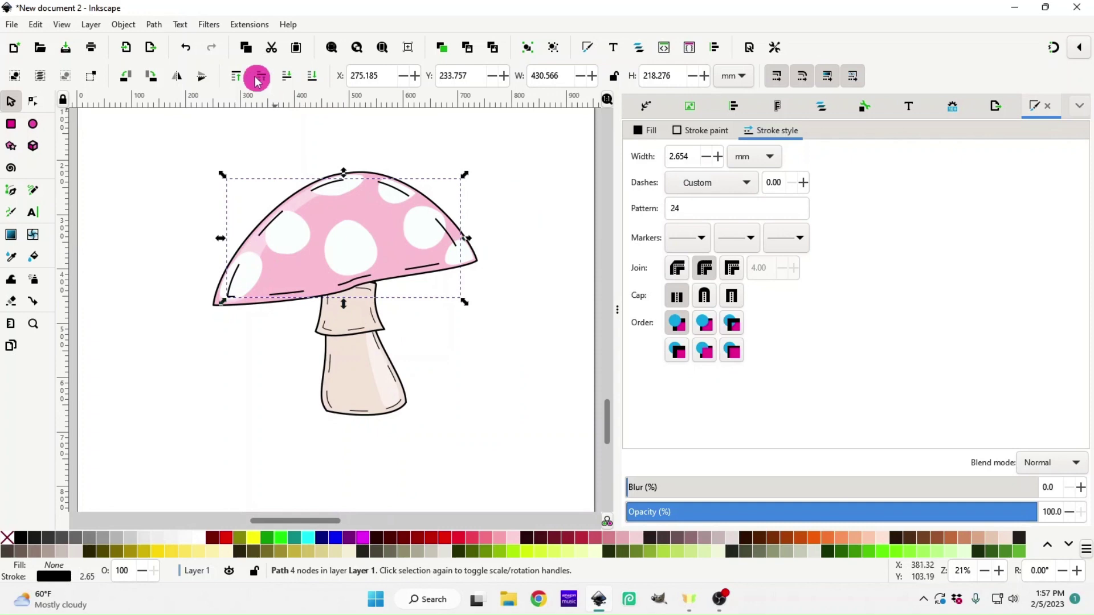
left_click(278, 381)
key("plus")
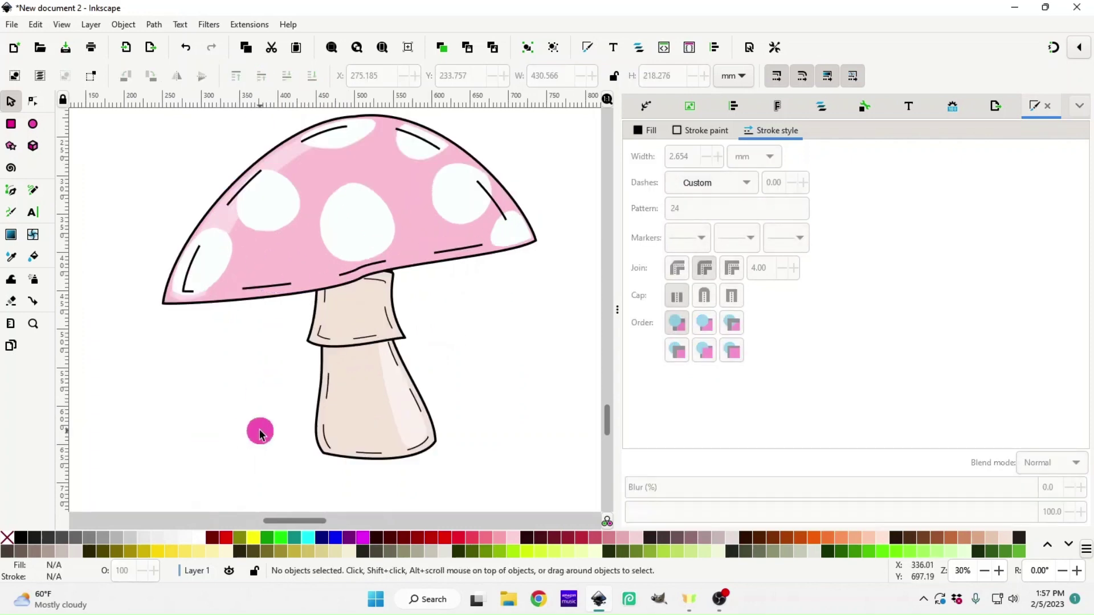
- Select all parts of the mushroom and combine them into one group
key("5")
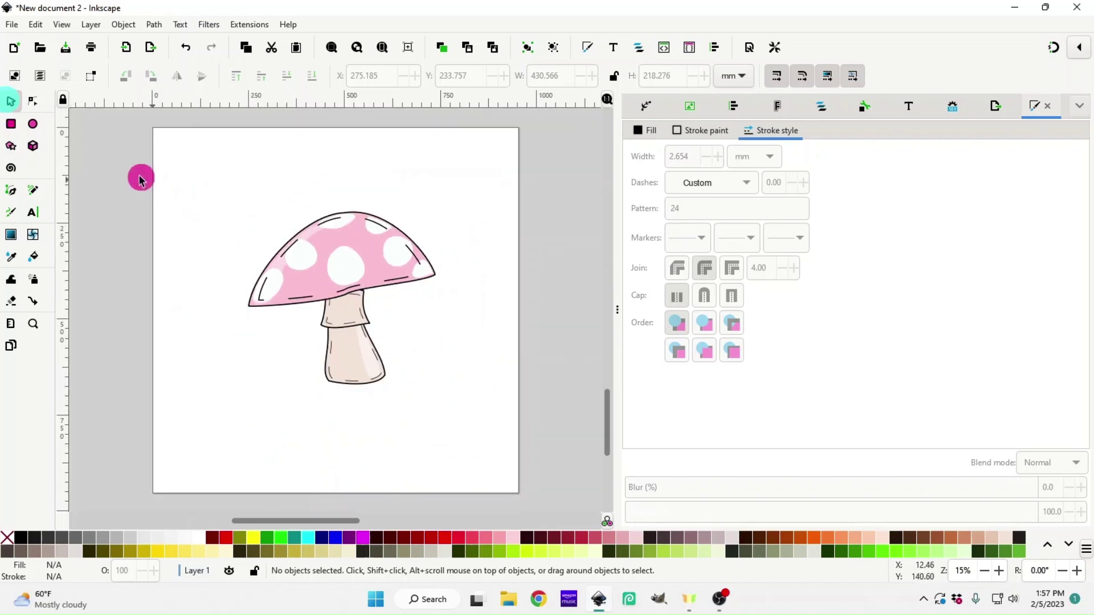
left_click_drag(124, 172, 531, 493)
right_click(366, 361)
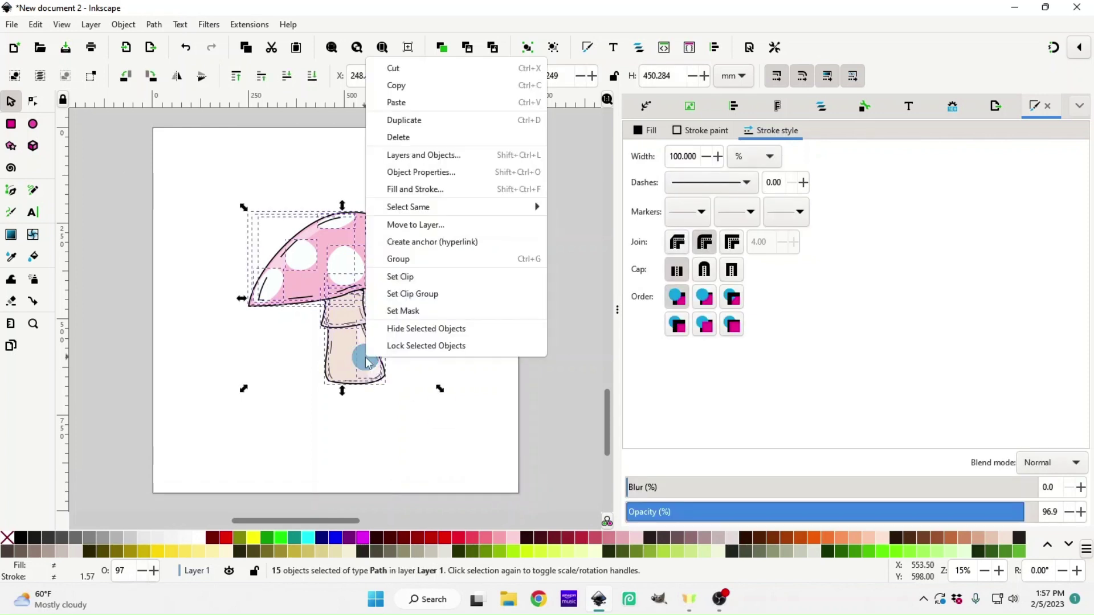
left_click(431, 263)
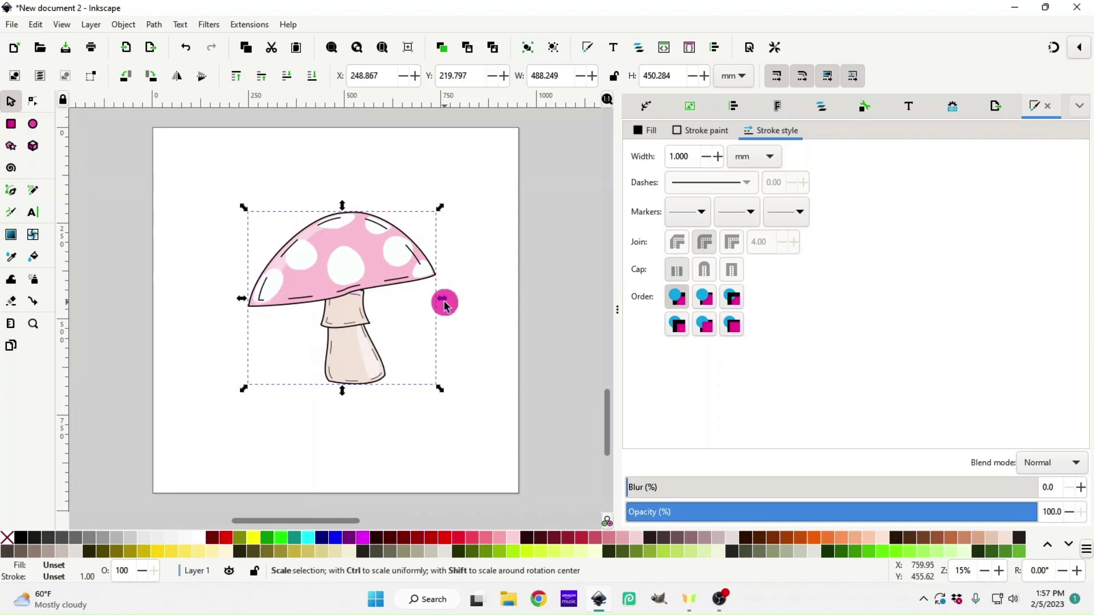
- Draw a small freehand zigzag beyond the page's left edge and give it a solid 4.9 mm stroke at 100% opacity
left_click(33, 193)
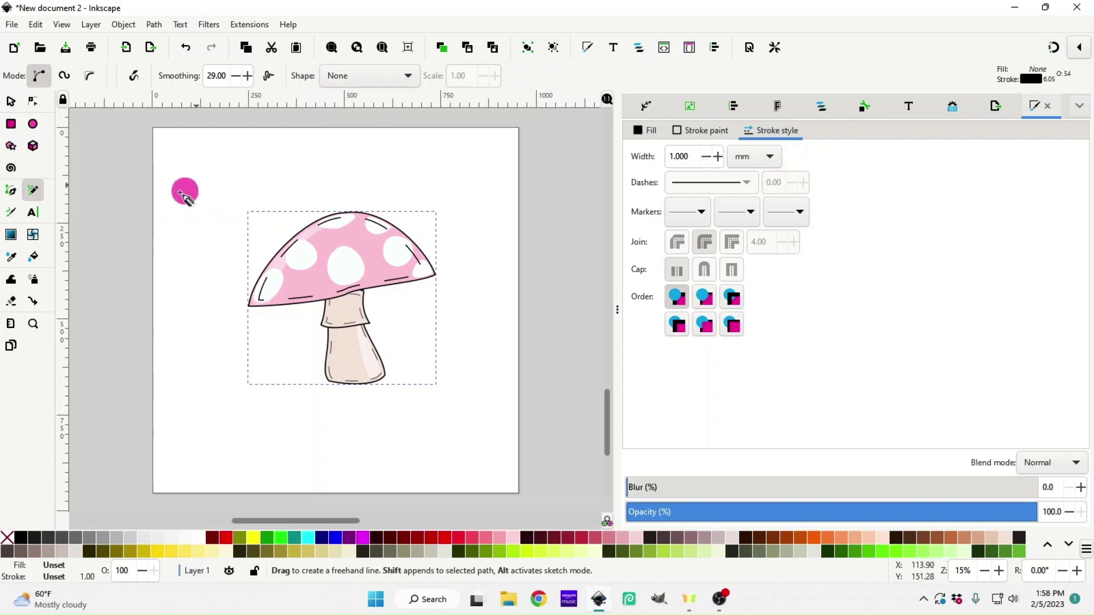
mouse_move(115, 225)
left_mouse_down()
mouse_move(152, 224)
mouse_move(126, 245)
mouse_move(152, 244)
mouse_move(125, 256)
mouse_move(153, 257)
left_mouse_up()
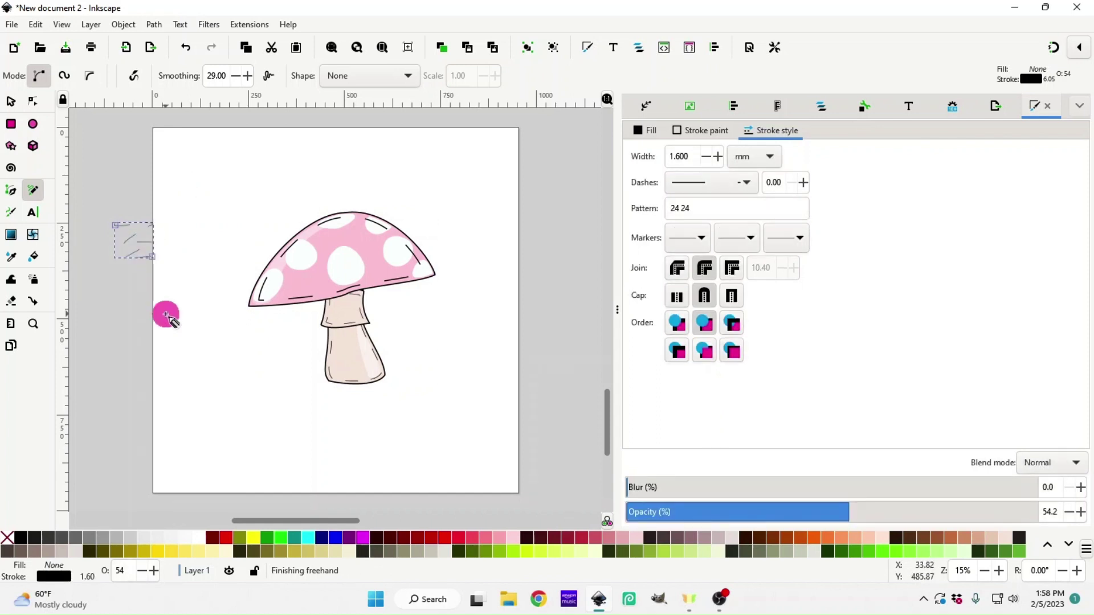
left_click(724, 183)
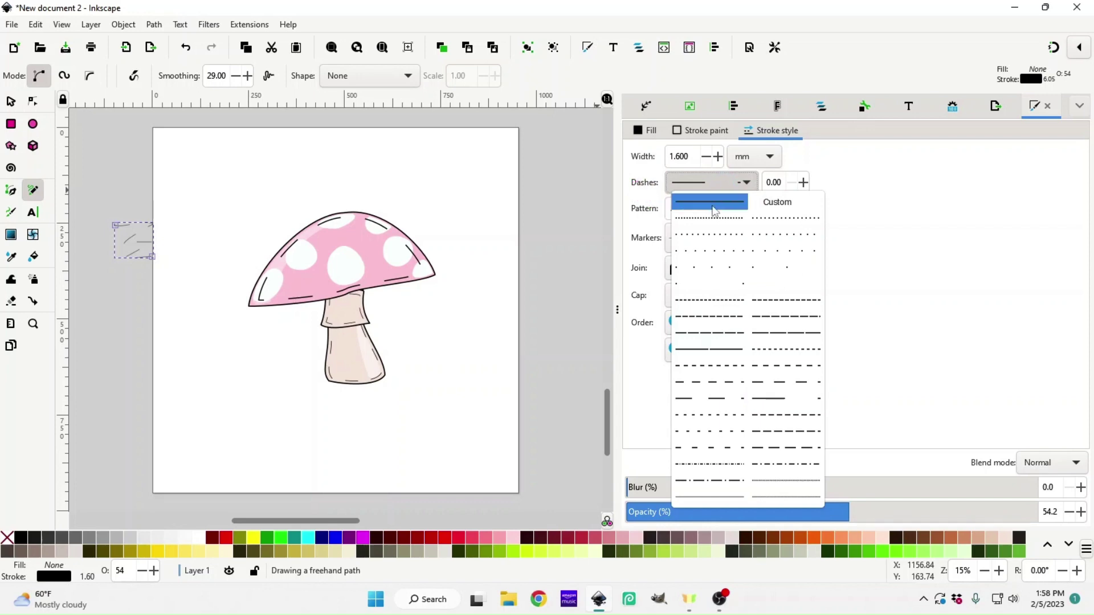
left_click(714, 206)
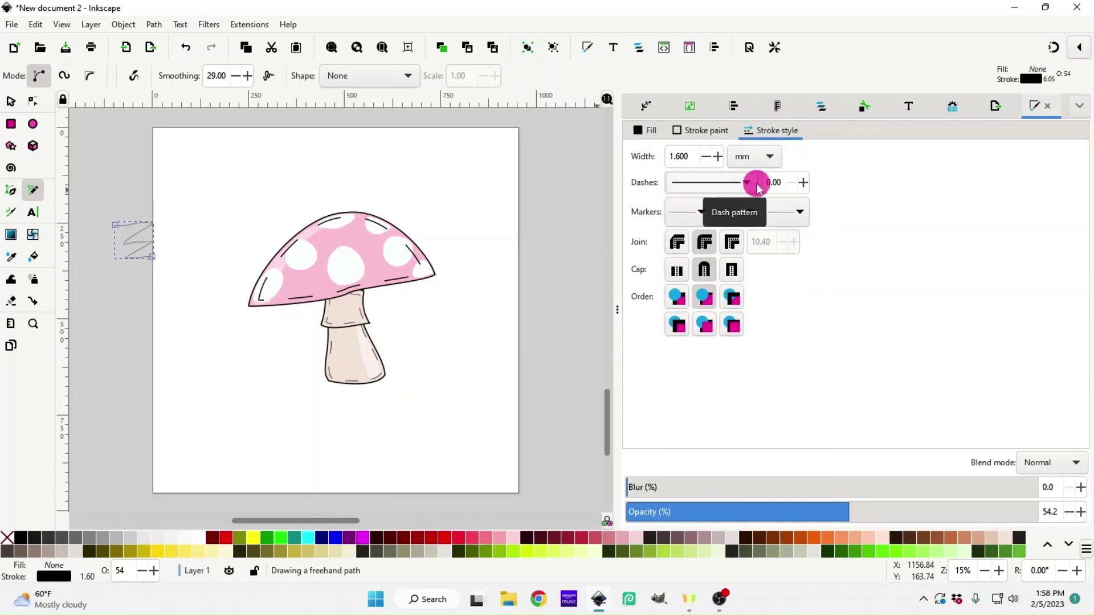
left_click(720, 157)
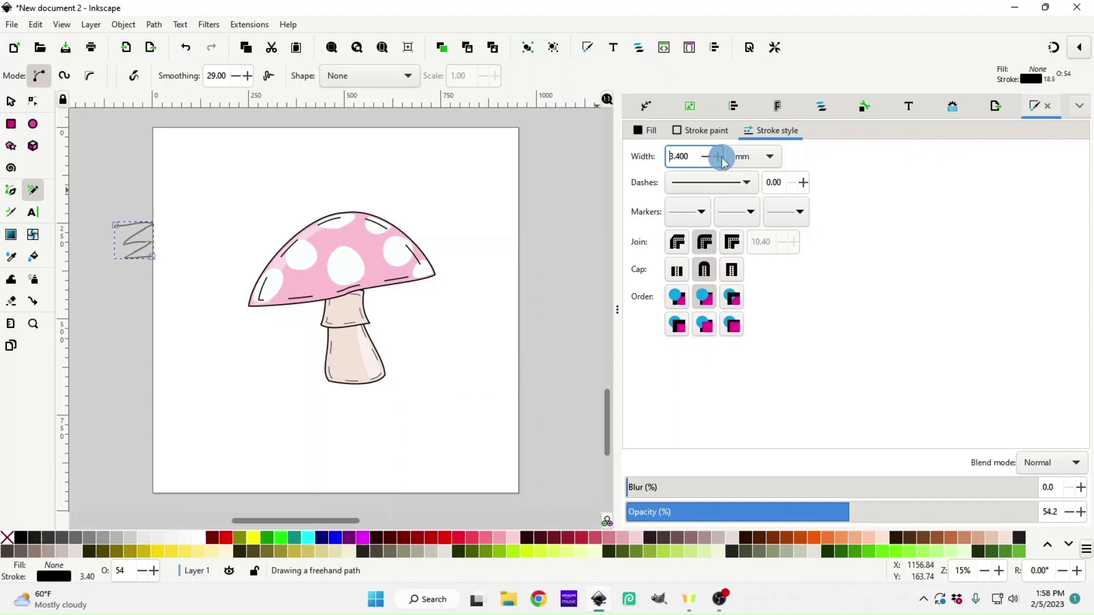
left_click(720, 157)
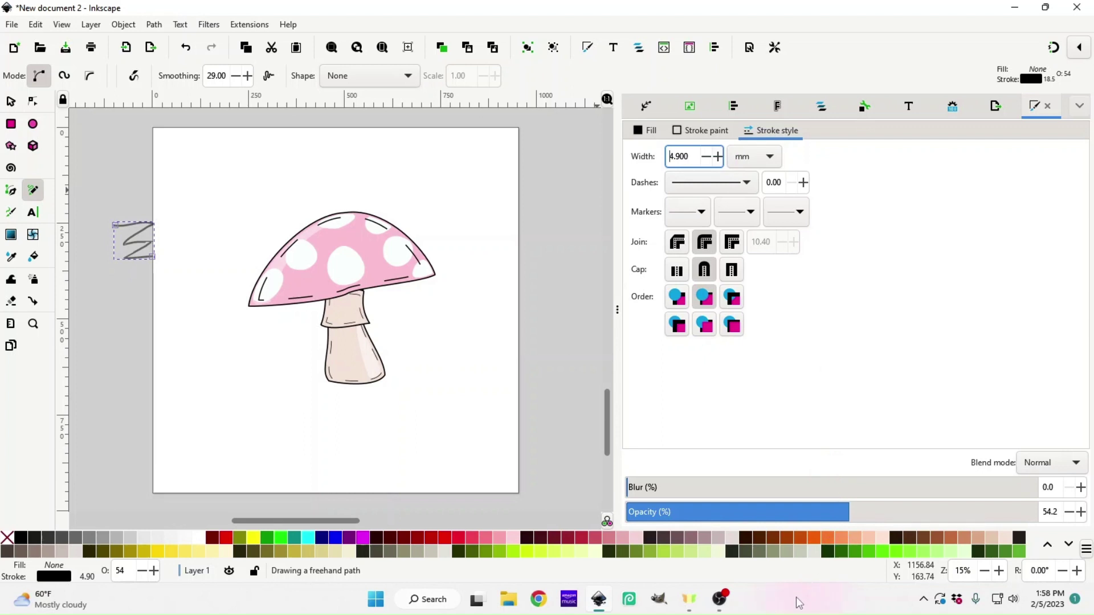
left_click_drag(714, 514, 1050, 509)
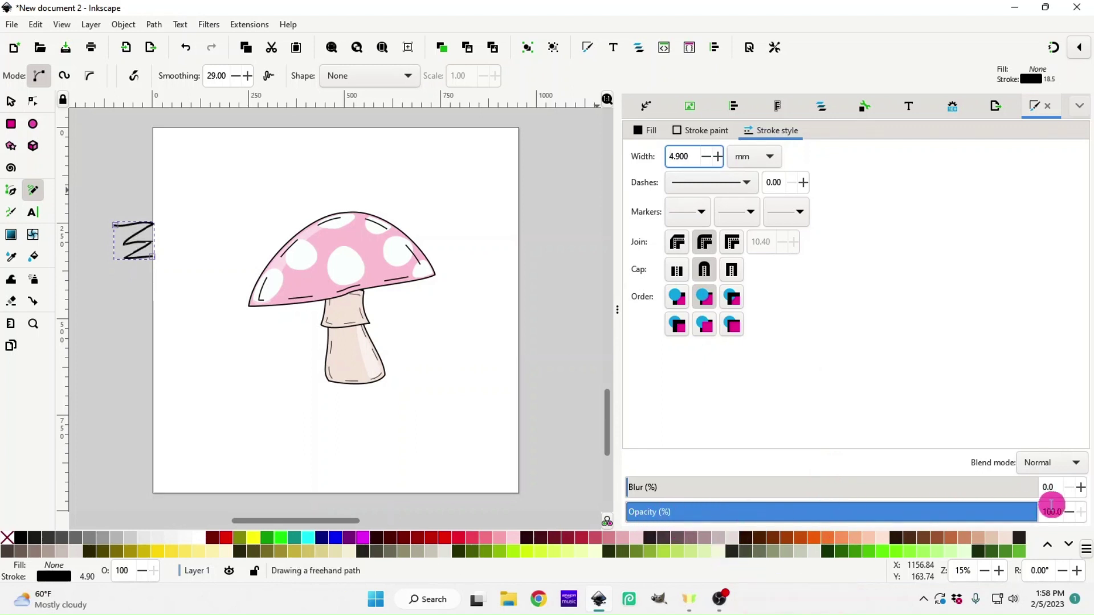
- Scale the zigzag down and place it across the left edge of the mushroom's cap as a stitch mark
left_click(11, 103)
mouse_move(160, 217)
left_mouse_down()
mouse_move(147, 236)
mouse_move(285, 278)
mouse_move(270, 262)
mouse_move(288, 254)
mouse_move(299, 264)
mouse_move(277, 282)
mouse_move(329, 260)
mouse_move(417, 251)
mouse_move(409, 242)
mouse_move(421, 224)
left_mouse_up()
left_click(278, 266)
- Duplicate the zigzag, place the copy across the cap's upper right edge and rotate it to suit the curve
right_click(279, 269)
left_click(310, 329)
left_click(412, 234)
left_click(411, 234)
key("n")
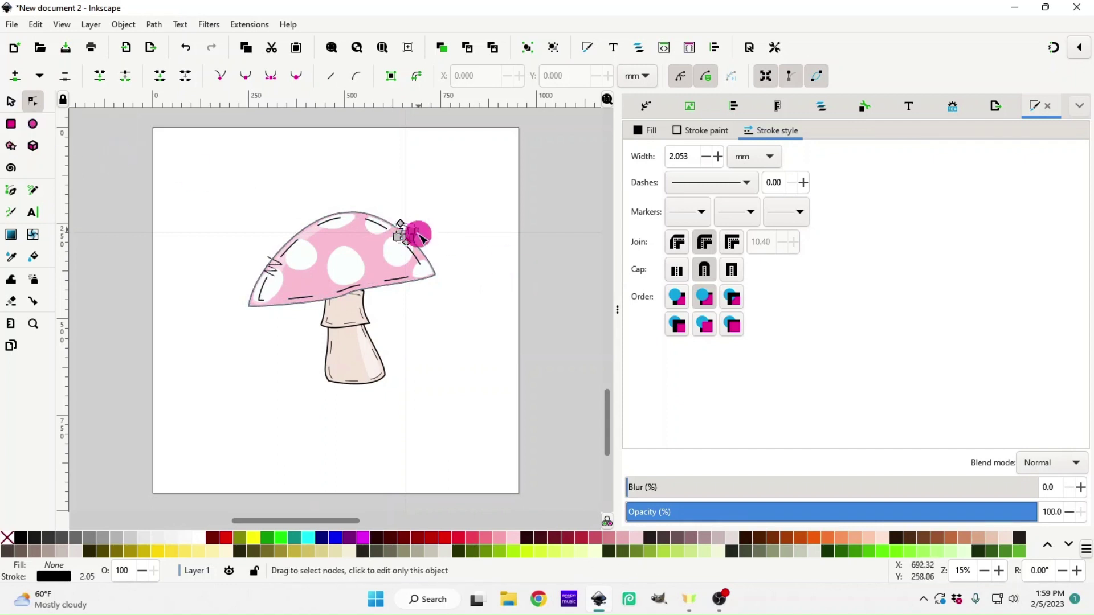
left_click(11, 103)
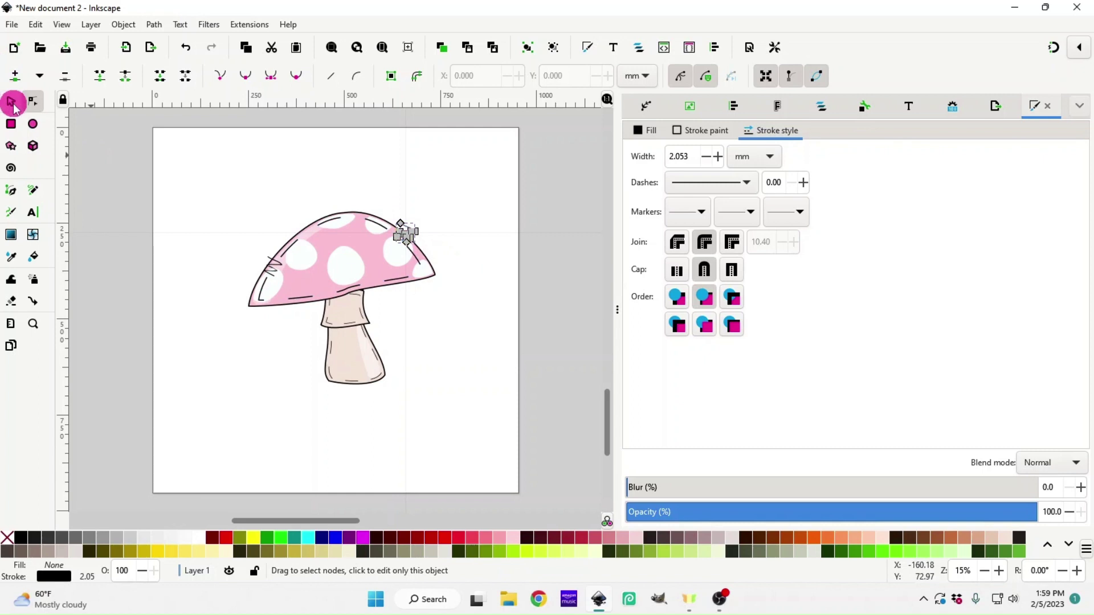
left_click(11, 103)
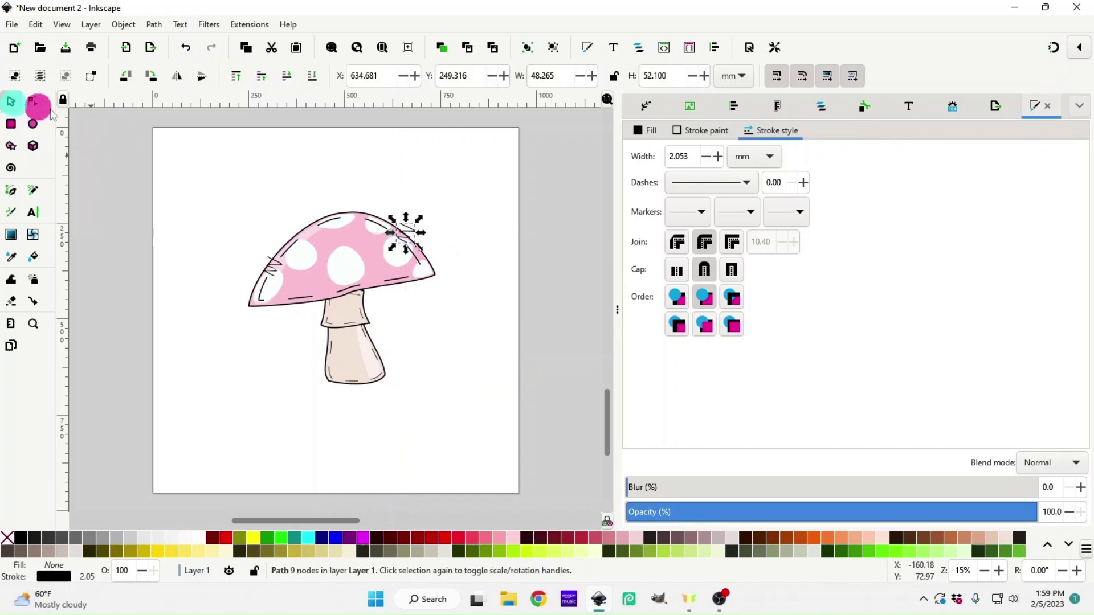
left_click(402, 236)
left_click_drag(419, 219, 406, 219)
- Duplicate the rotated zigzag, place the copy across the right edge of the stem and rotate it to cross the outline
right_click(409, 236)
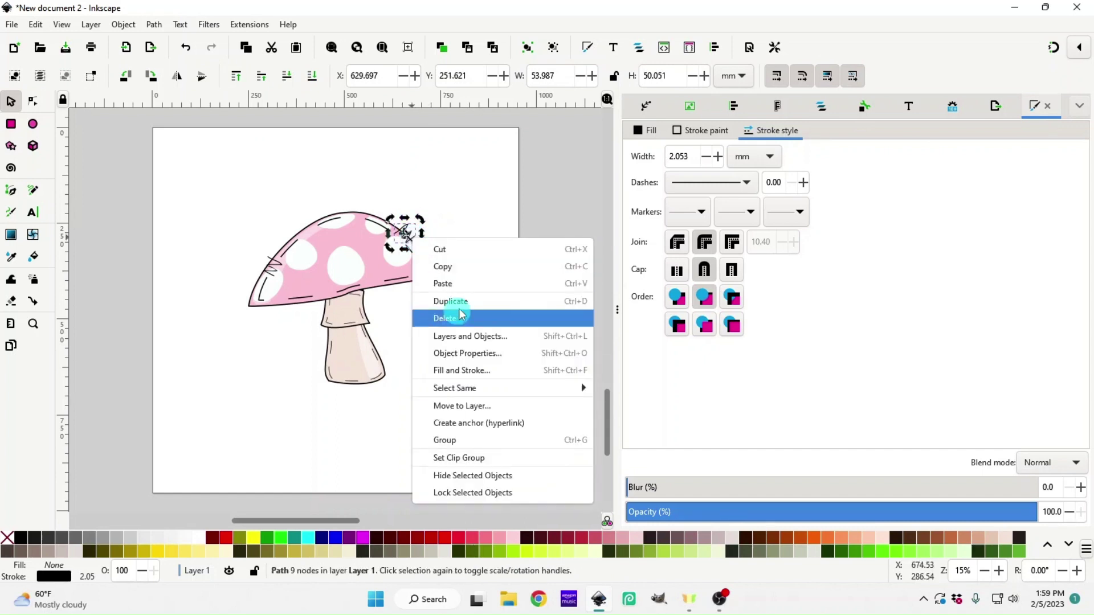
left_click(455, 304)
left_click_drag(409, 237, 368, 342)
left_click(368, 342)
left_click(383, 328)
left_click(430, 356)
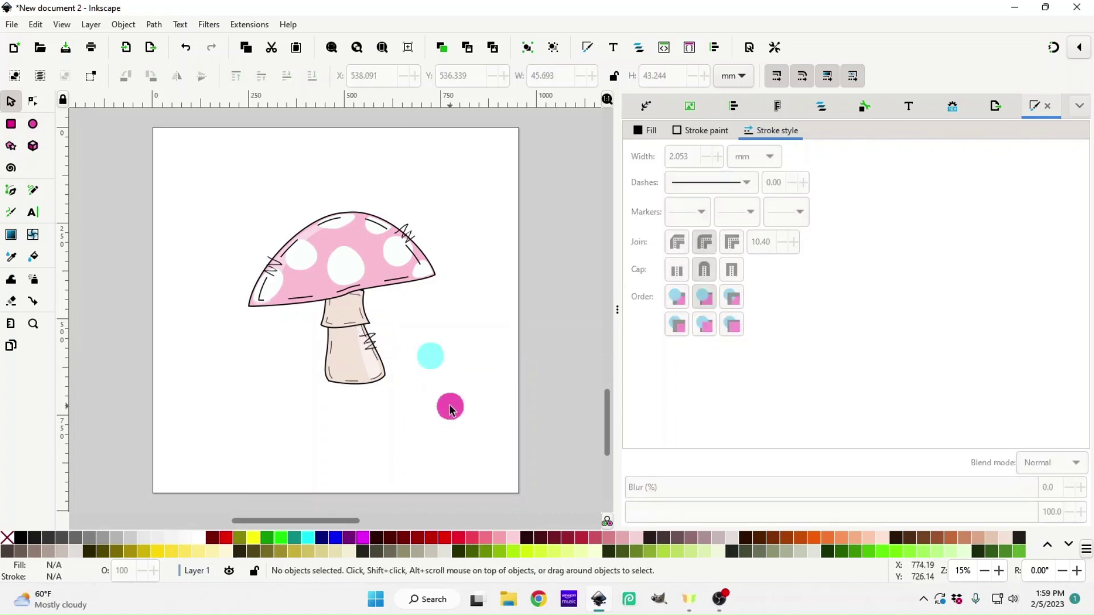
- Group the mushroom together with its three zigzag stitch marks
left_click(13, 124)
left_click(257, 231)
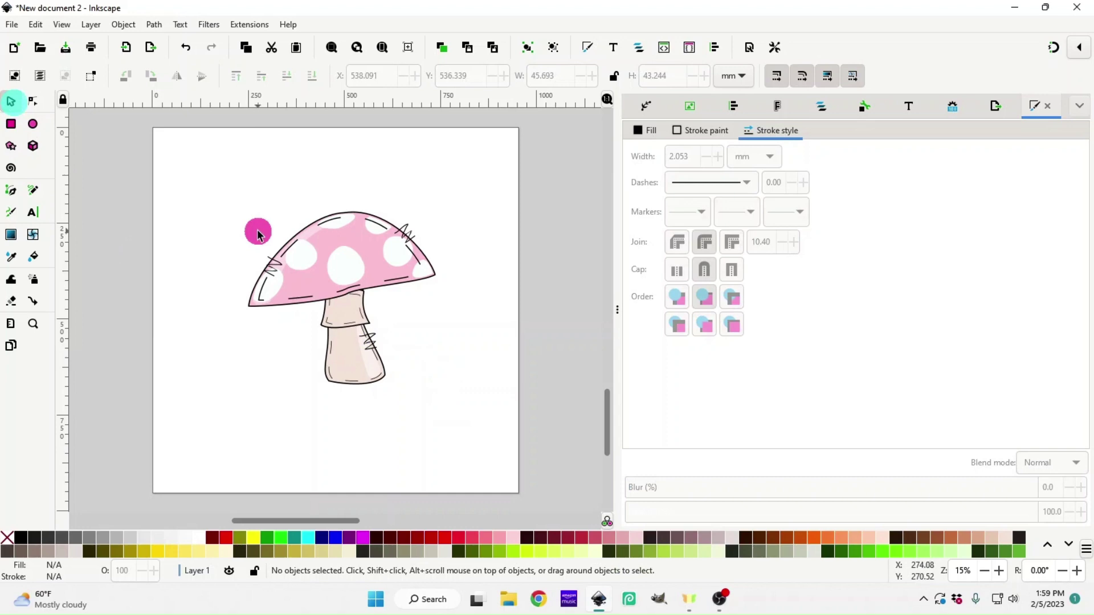
left_click_drag(142, 209, 506, 456)
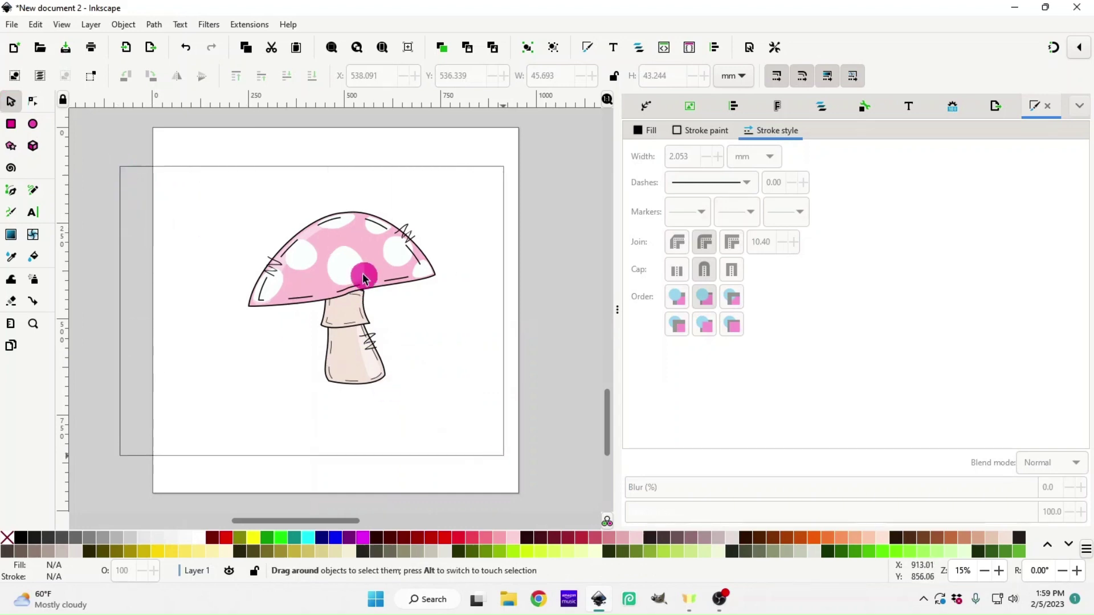
right_click(363, 263)
left_click(427, 433)
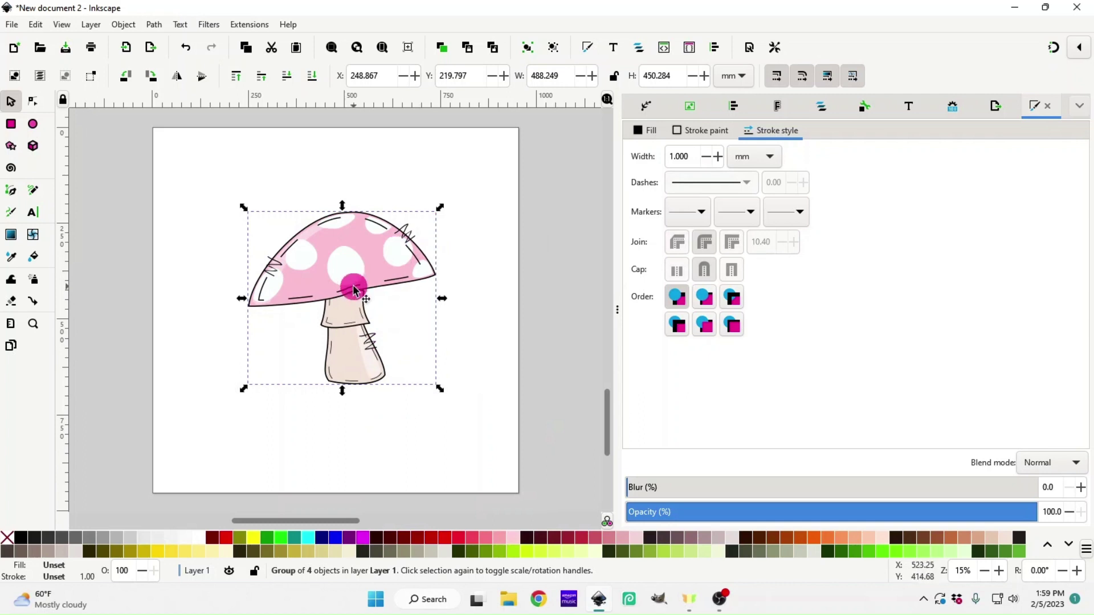
- Scale the grouped mushroom down to about 357 x 329 mm and move it into the empty area above the page
scroll(353, 290, "down", 1)
left_click_drag(354, 290, 434, 207)
left_click_drag(378, 265, 395, 214)
scroll(400, 342, "down", 2)
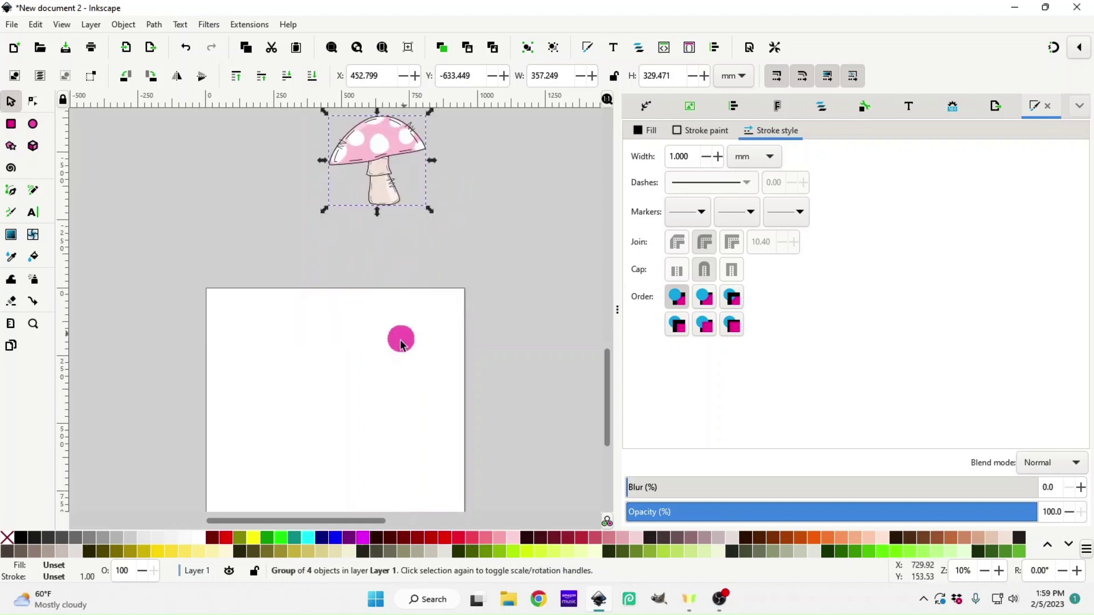
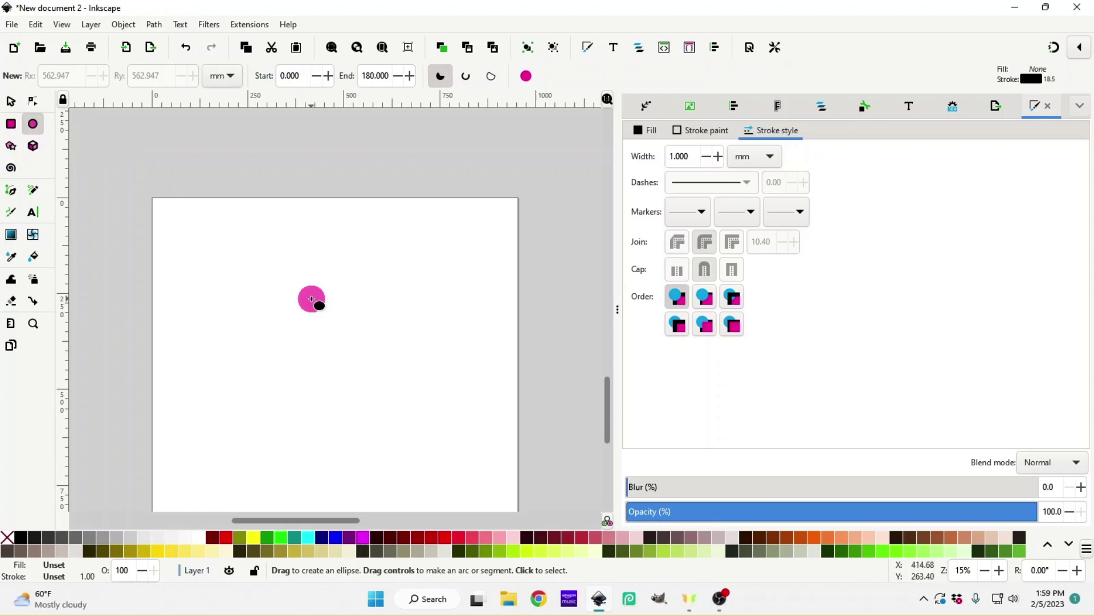
- Set the ellipse end angle to 0 and draw a full circle of about 92.5 mm radius in the page's upper area
triple_click(376, 76)
type("0")
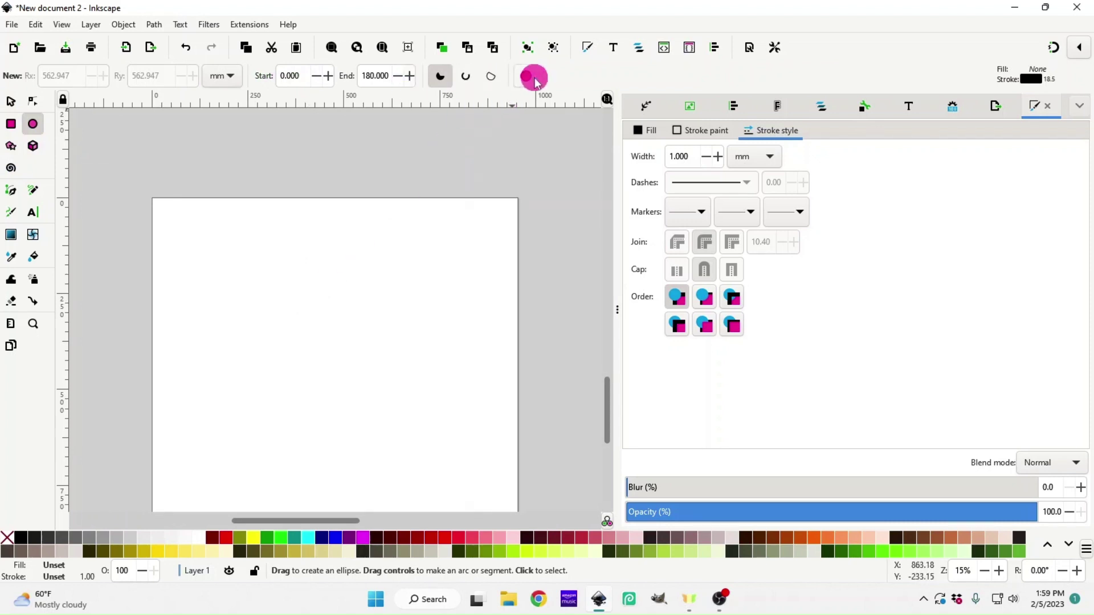
key("Return")
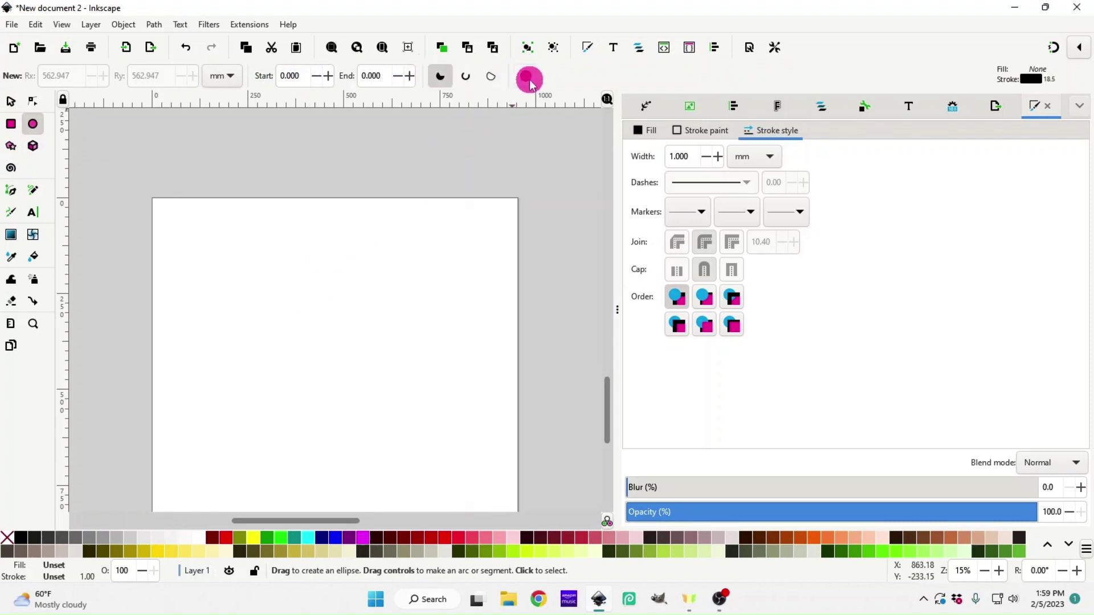
left_click(529, 79)
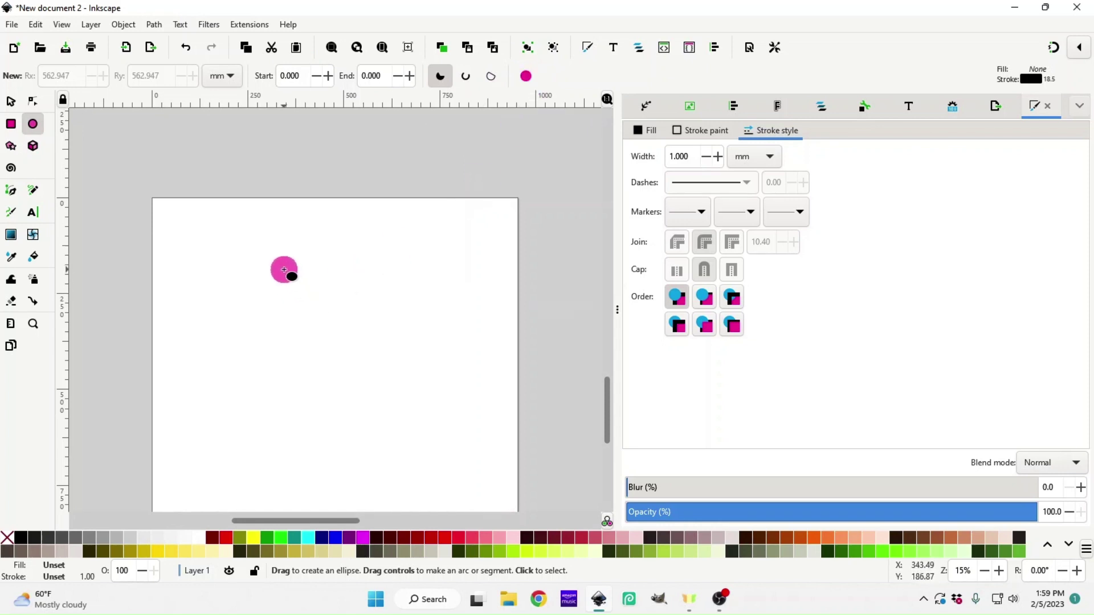
left_click_drag(284, 269, 320, 306)
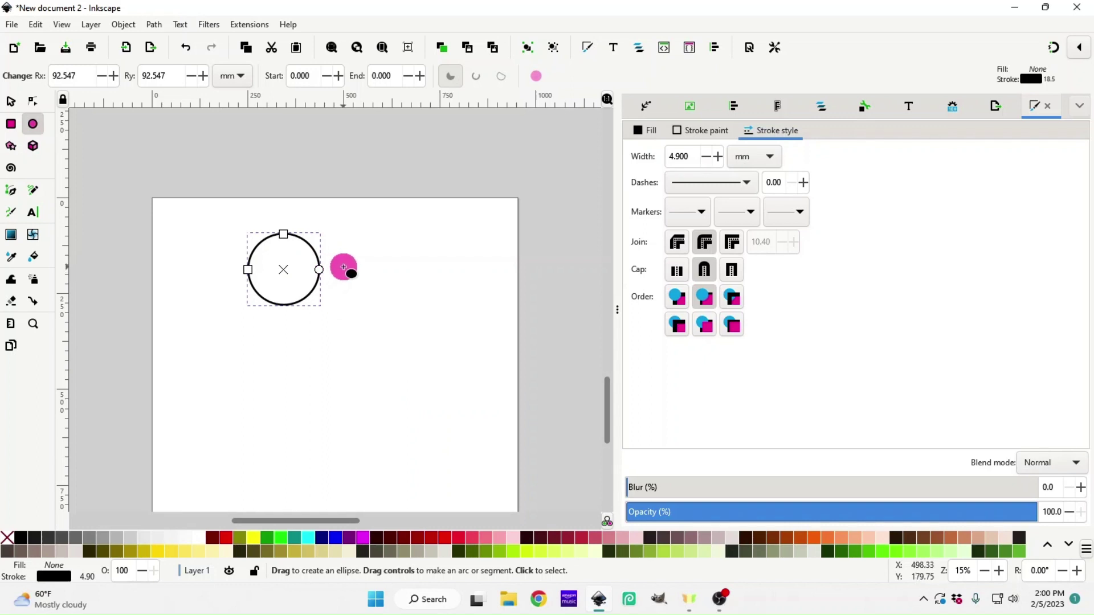
- Set the circle's start angle to 180 degrees to turn it into an upper half circle
left_click(304, 75)
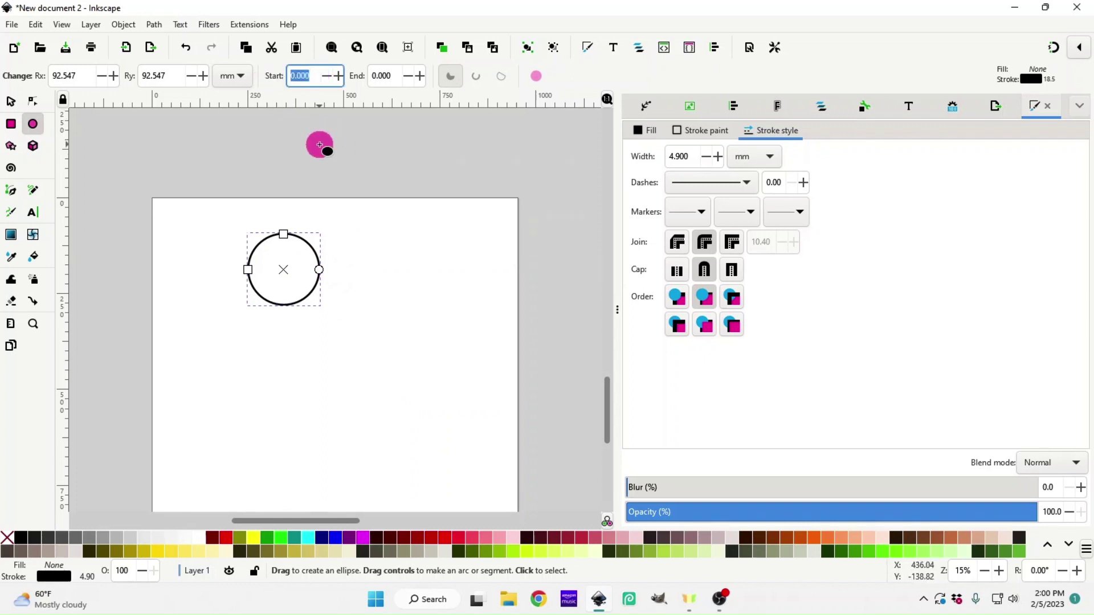
type("180")
key("Return")
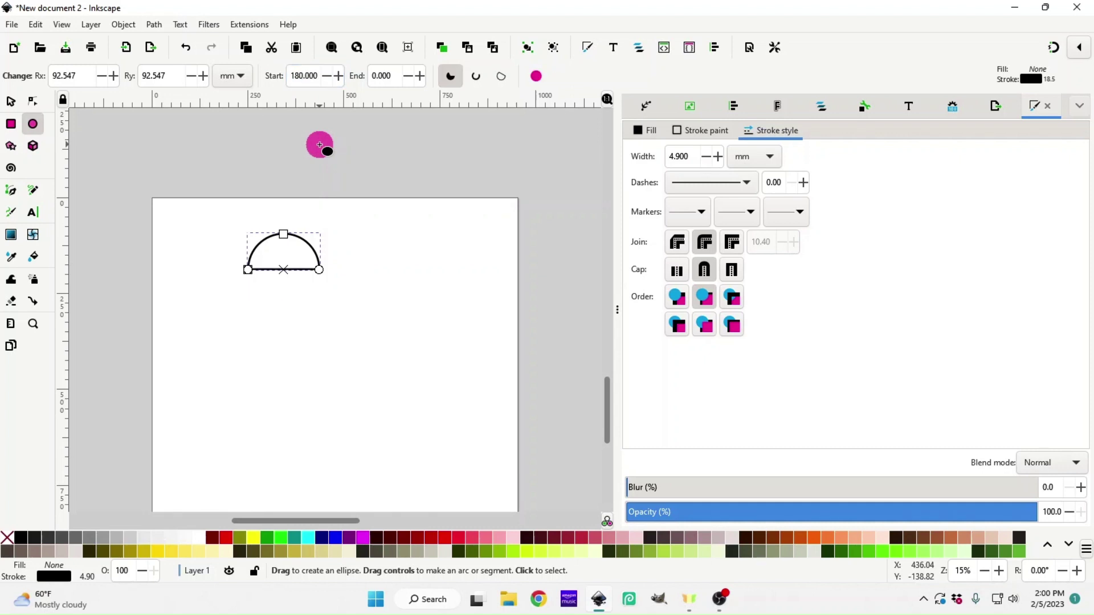
- Scale the half circle up to about 411 x 211 mm near the upper edge of the page
left_click(10, 101)
left_click(374, 316)
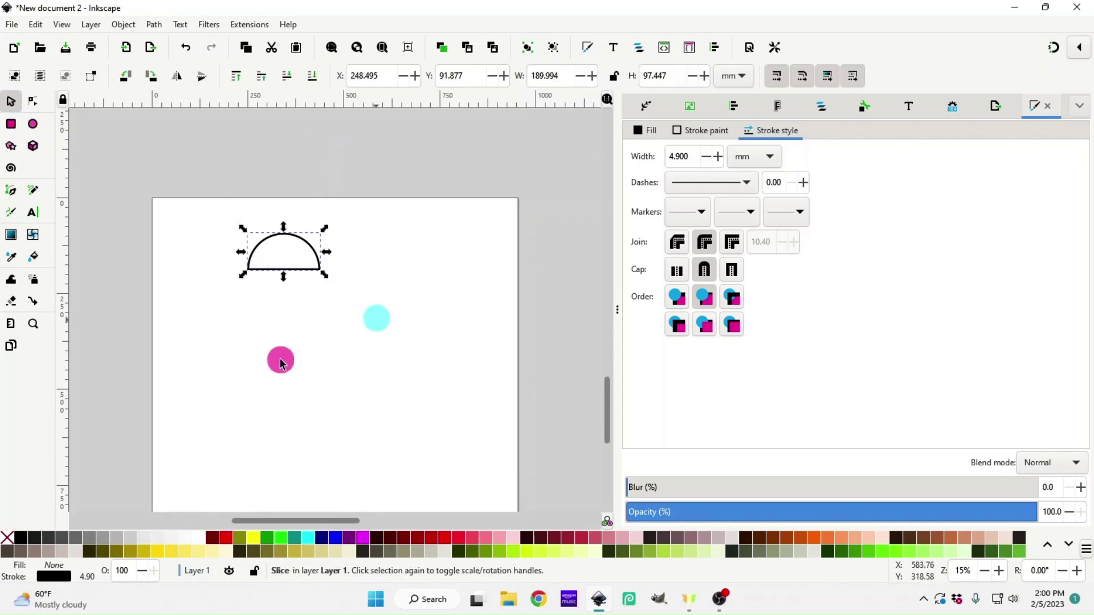
left_click(316, 254)
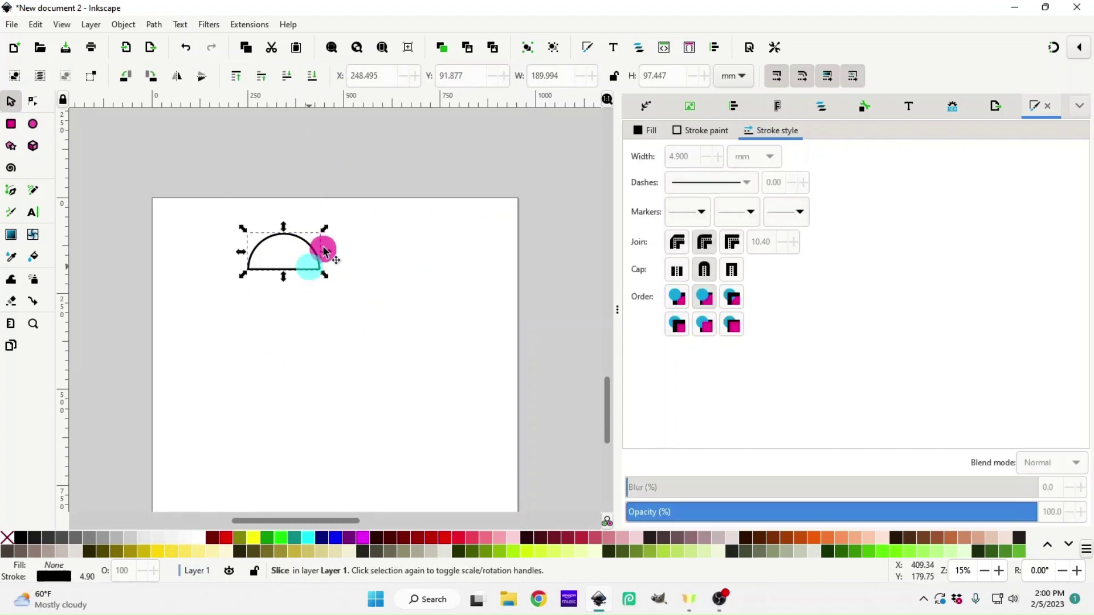
left_click_drag(322, 235, 364, 203)
left_click_drag(329, 293, 385, 292)
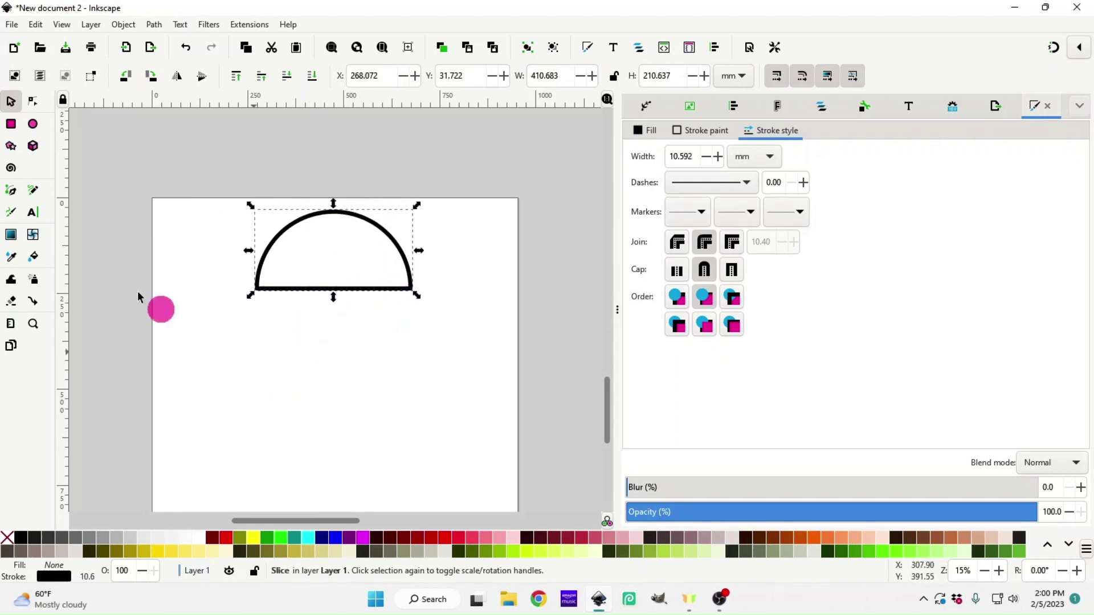
- Draw a rectangle about 94 x 180 mm below and left of the half circle, keeping it instead of a narrower trial rectangle
left_click_drag(316, 330, 342, 394)
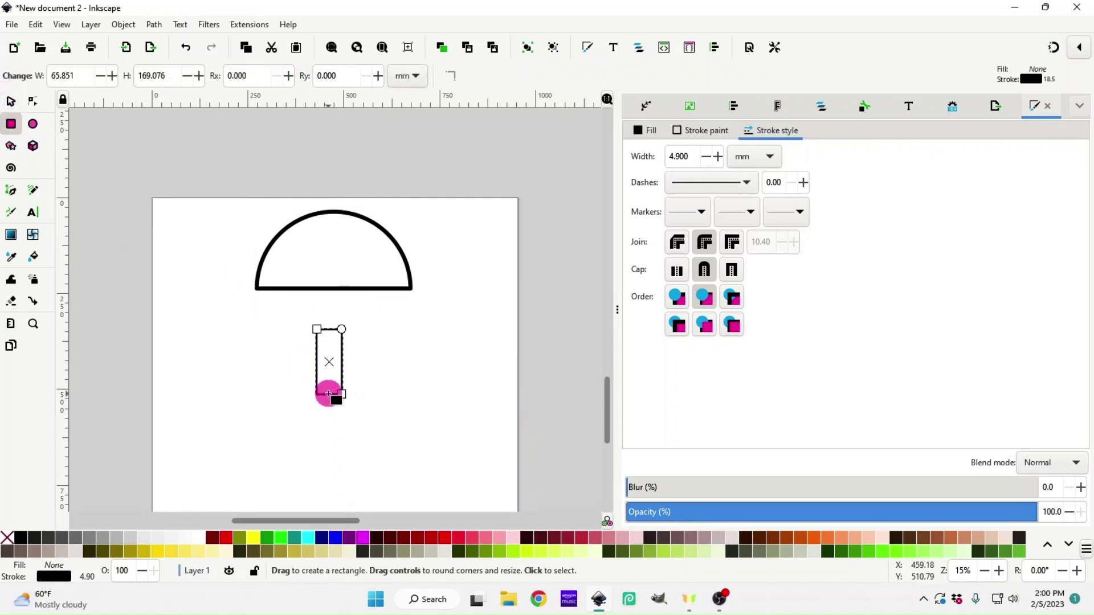
left_click_drag(201, 324, 238, 393)
left_click(16, 109)
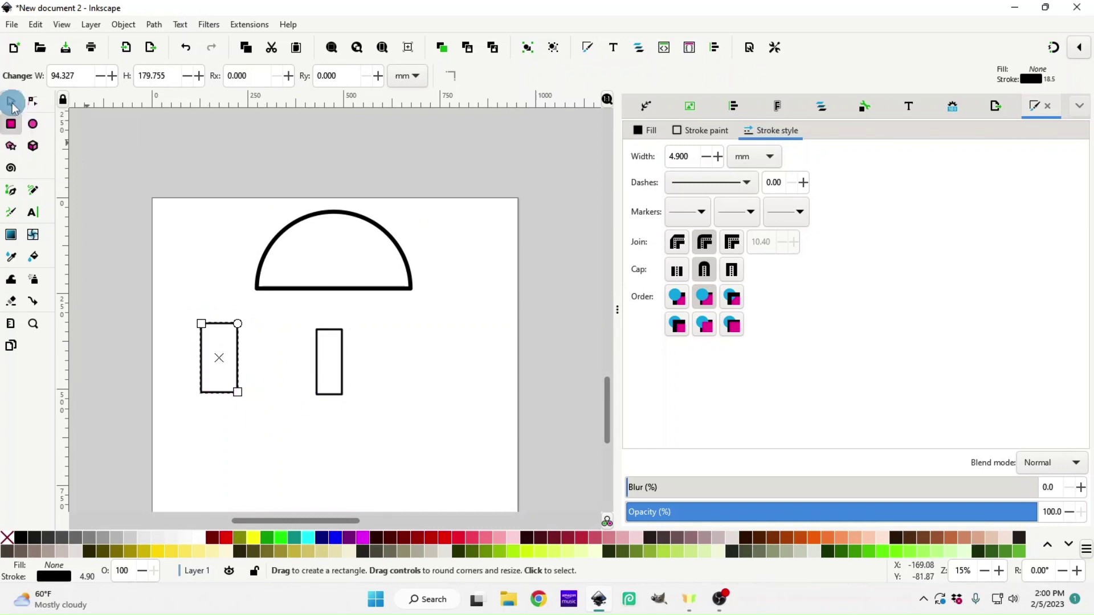
left_click_drag(175, 357, 175, 358)
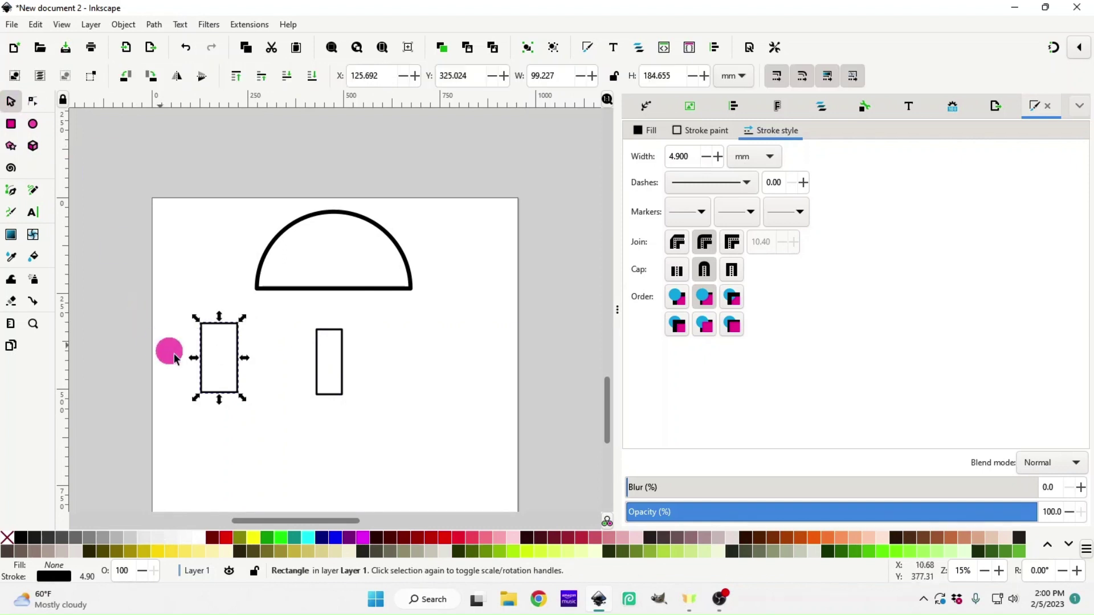
left_click(322, 385)
key("Delete")
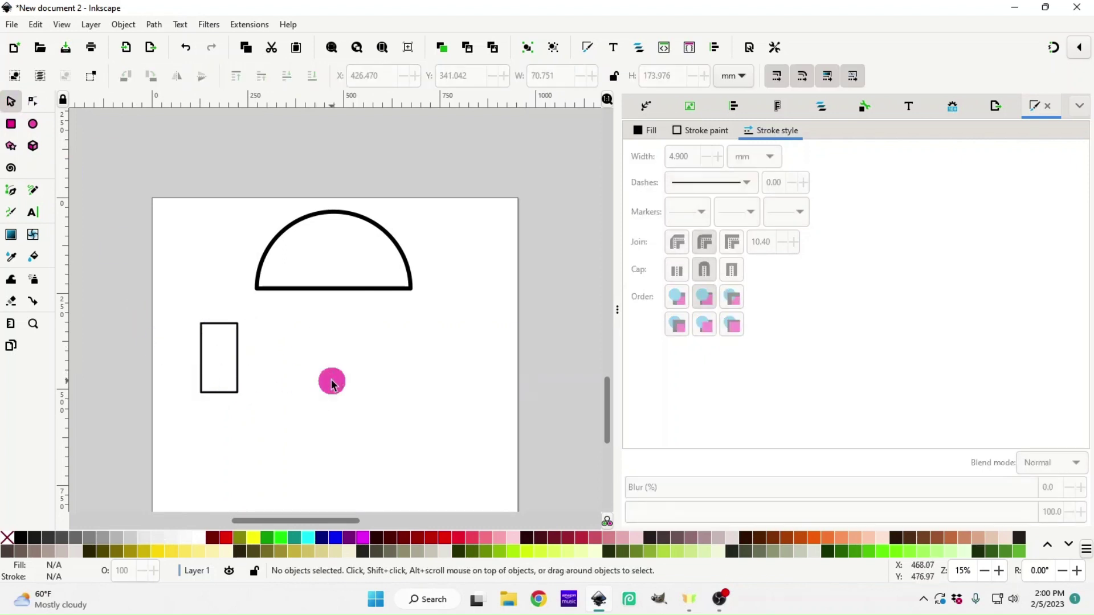
- Place the rectangle under the half circle at about 136 x 252 mm and round its corners with a radius of about 27 mm
mouse_move(352, 389)
left_mouse_down()
mouse_move(381, 368)
mouse_move(356, 362)
mouse_move(364, 374)
mouse_move(343, 378)
left_mouse_up()
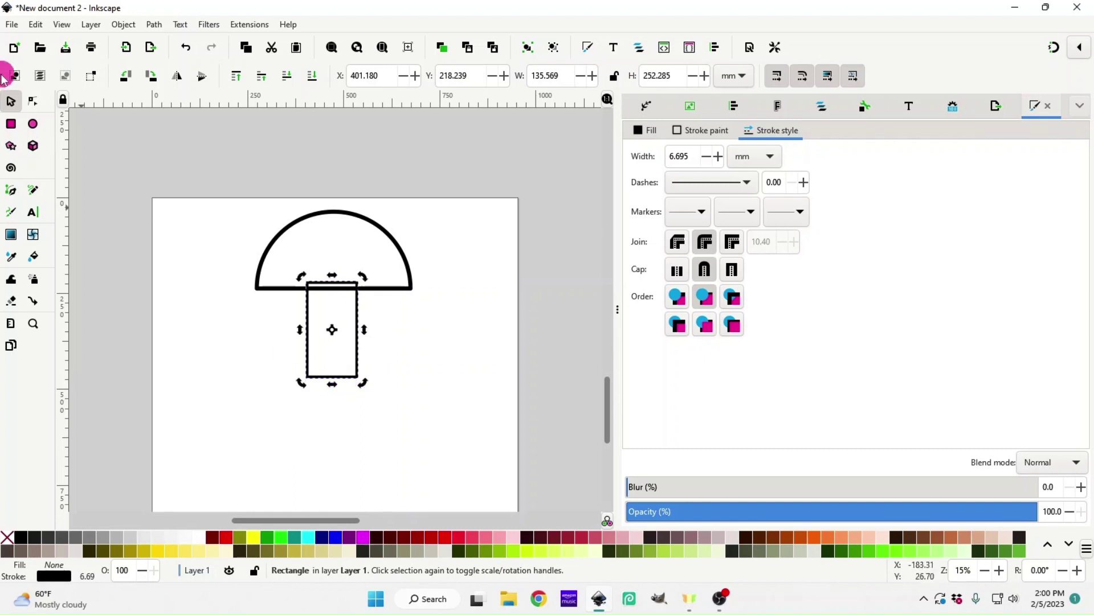
left_click(8, 125)
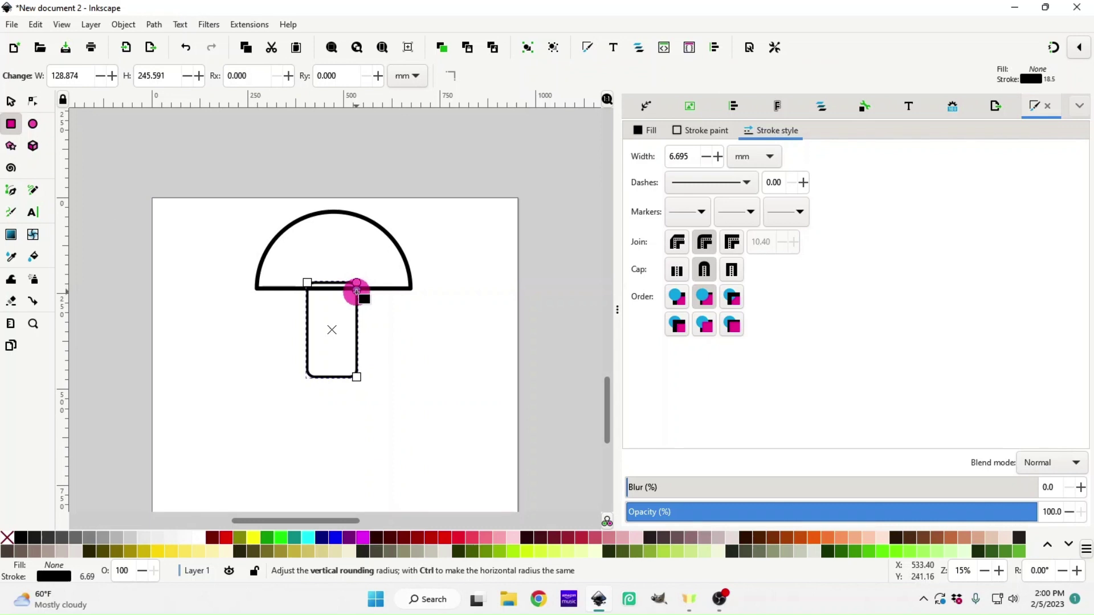
mouse_move(358, 296)
left_mouse_down()
mouse_move(361, 317)
mouse_move(359, 293)
left_mouse_up()
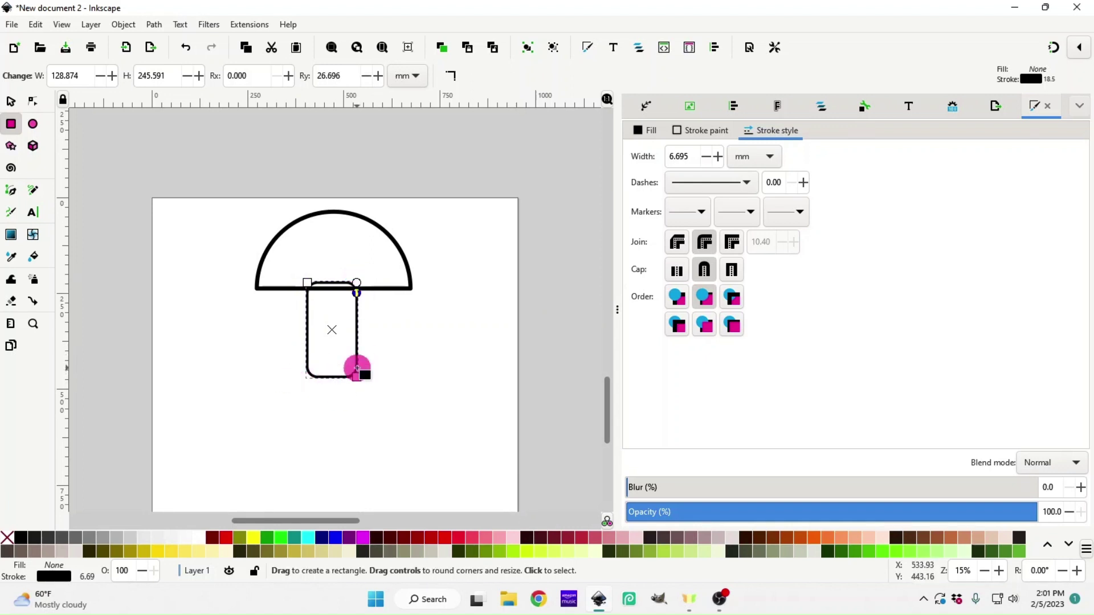
- Move the rounded rectangle down clear of the half circle and convert it to a path
left_click(10, 101)
left_click(333, 377)
left_click_drag(333, 377, 329, 420)
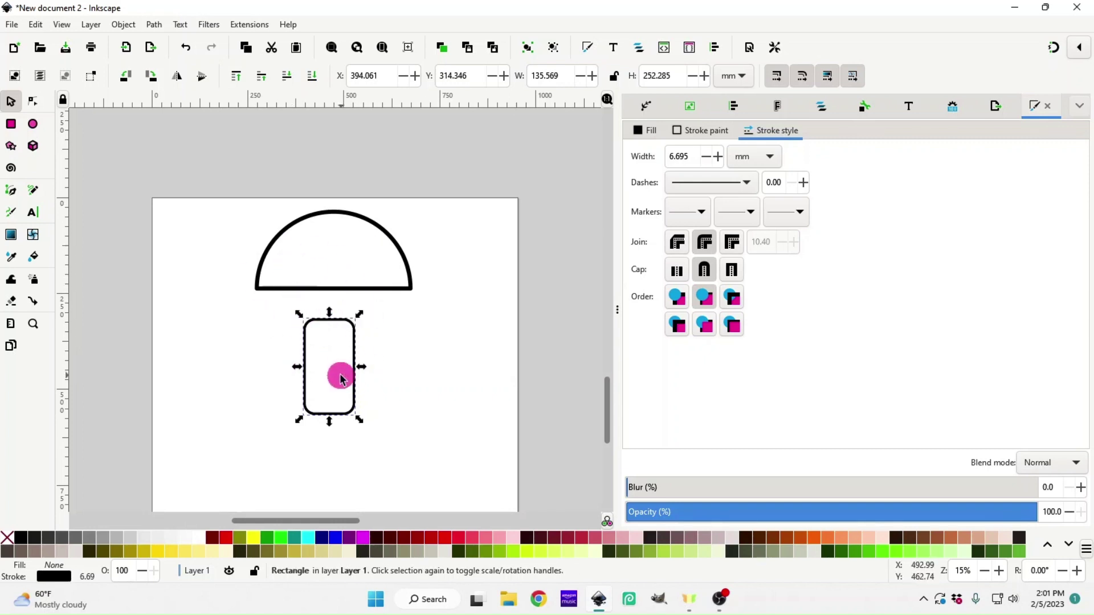
left_click(156, 27)
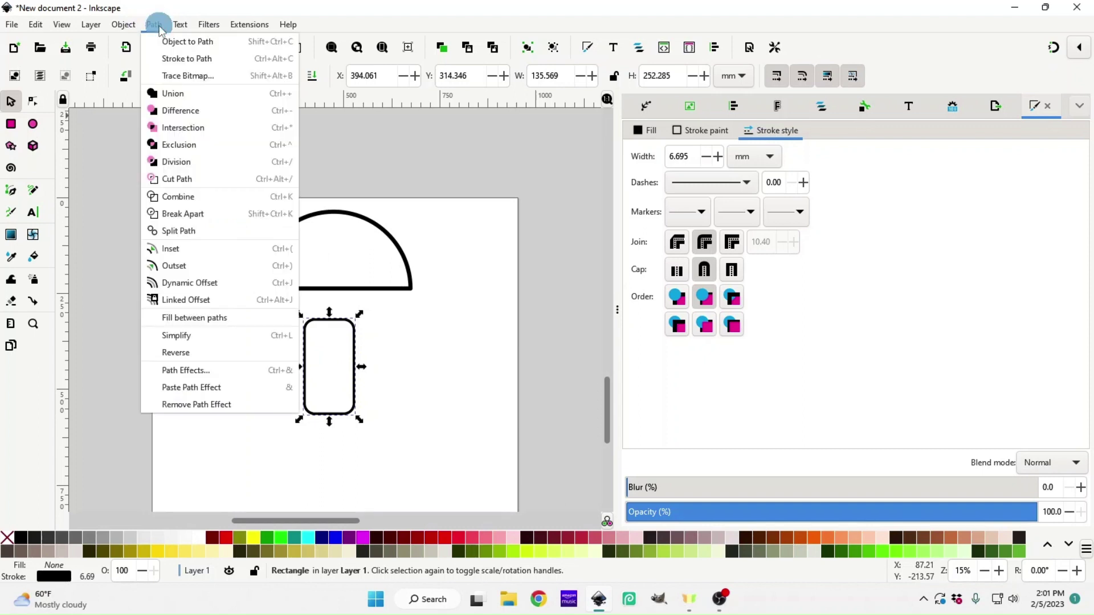
left_click(178, 50)
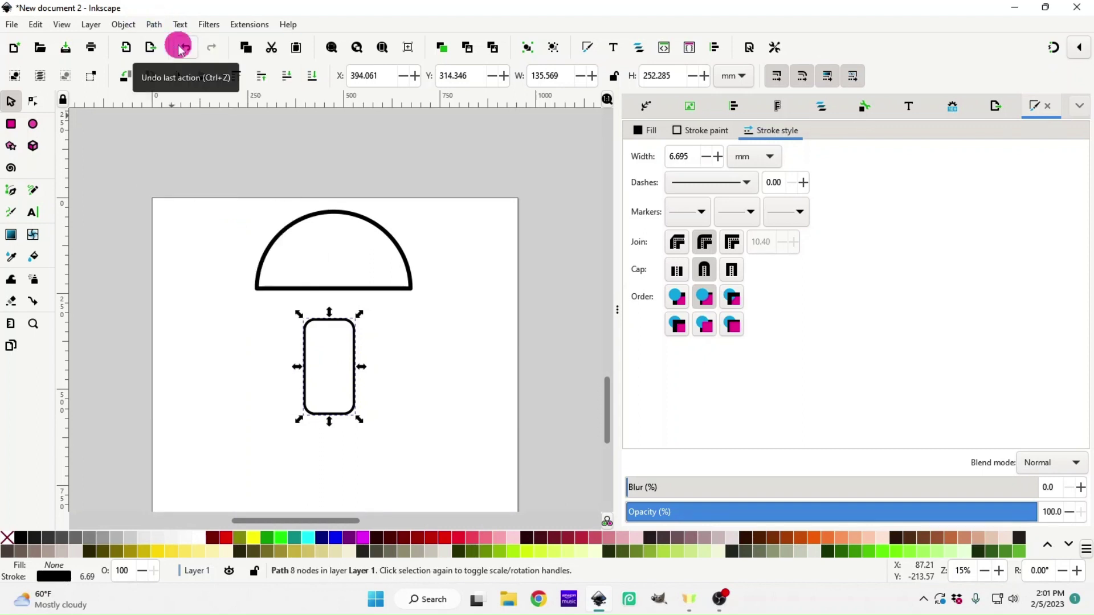
- Shift the two nodes of the stem path's upper left corner about 16 mm inward to slant its left side
left_click(33, 104)
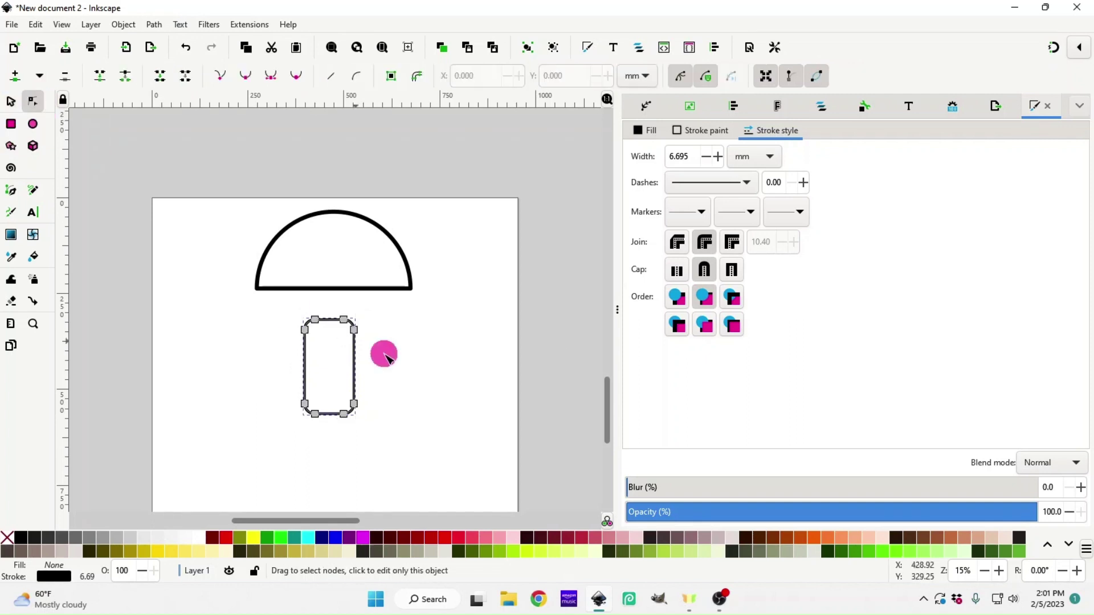
left_click_drag(284, 307, 327, 343)
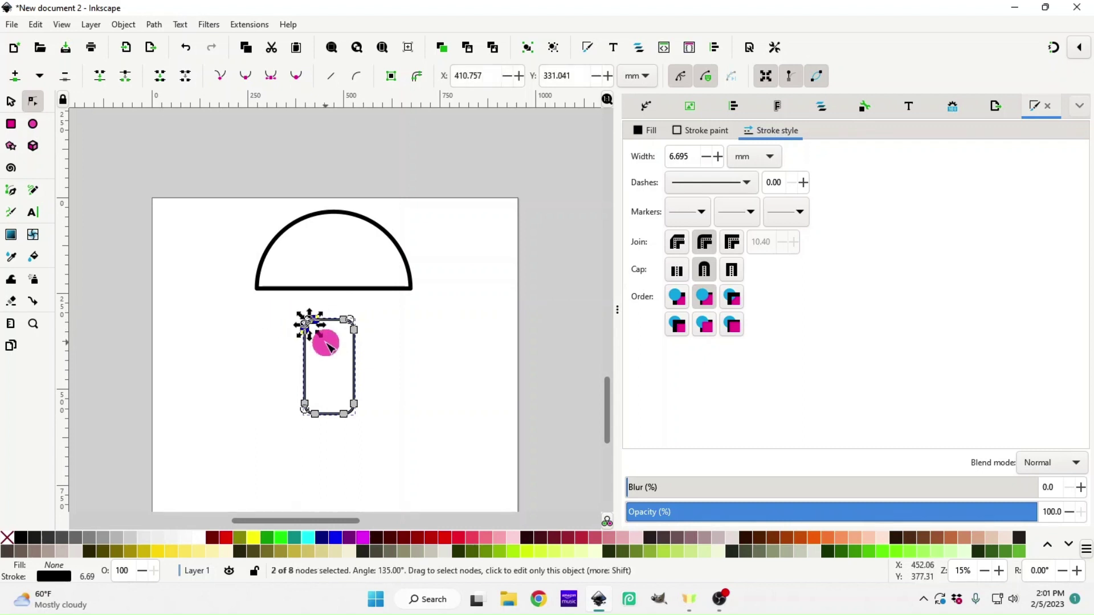
key("plus")
key("plus")
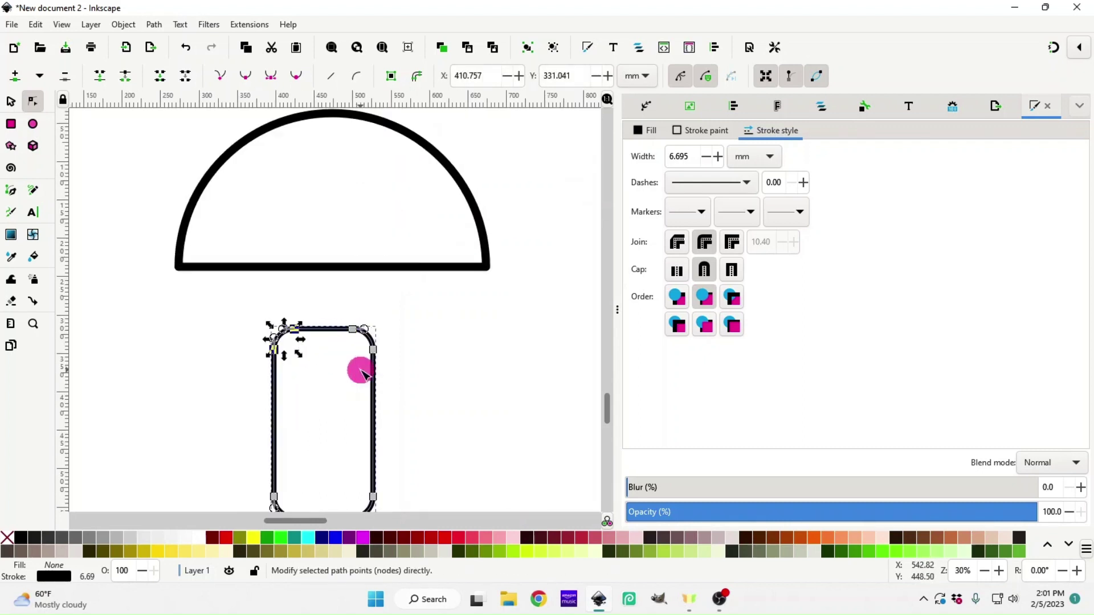
key("plus")
key("plus")
scroll(356, 366, "down", 10)
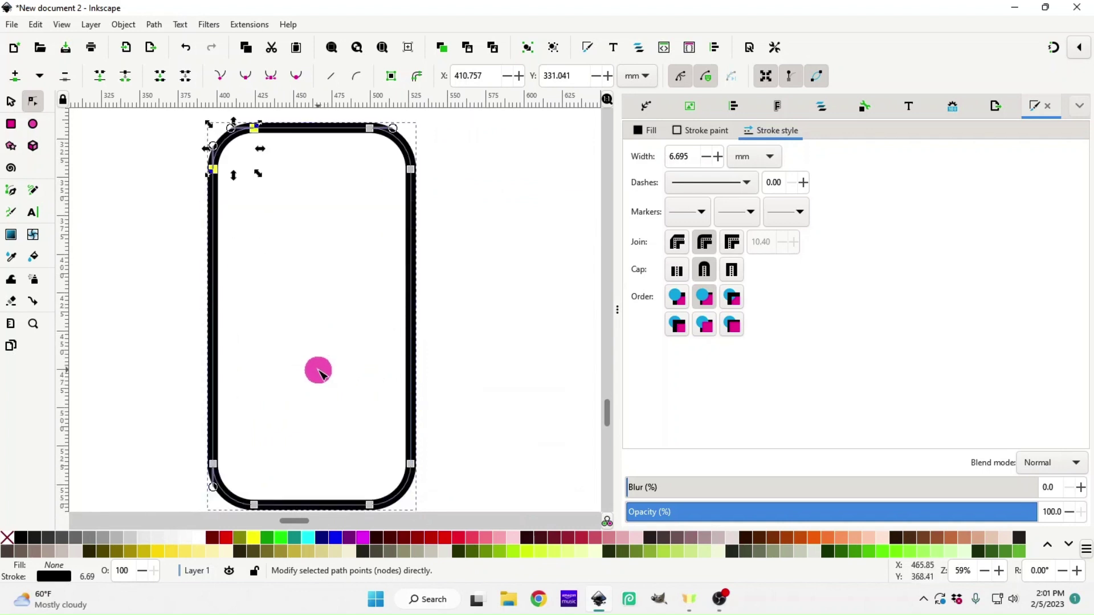
key("Right")
key("Right")
key("Right")
key("Right")
key("Right")
key("Right")
key("Right")
key("Right")
key("Right")
key("Right")
key("Right")
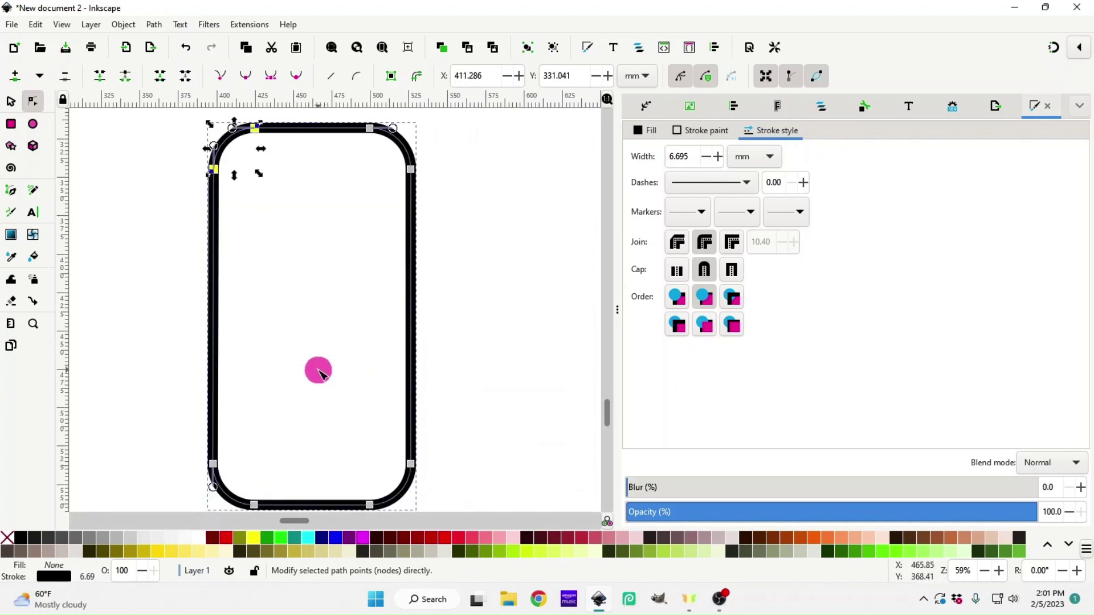
key("Right")
key("Right")
key("Right")
key("Right")
key("Right")
key("Right")
key("Right")
key("Right")
key("Right")
key("Right")
key("Right")
key("Right")
key("Right")
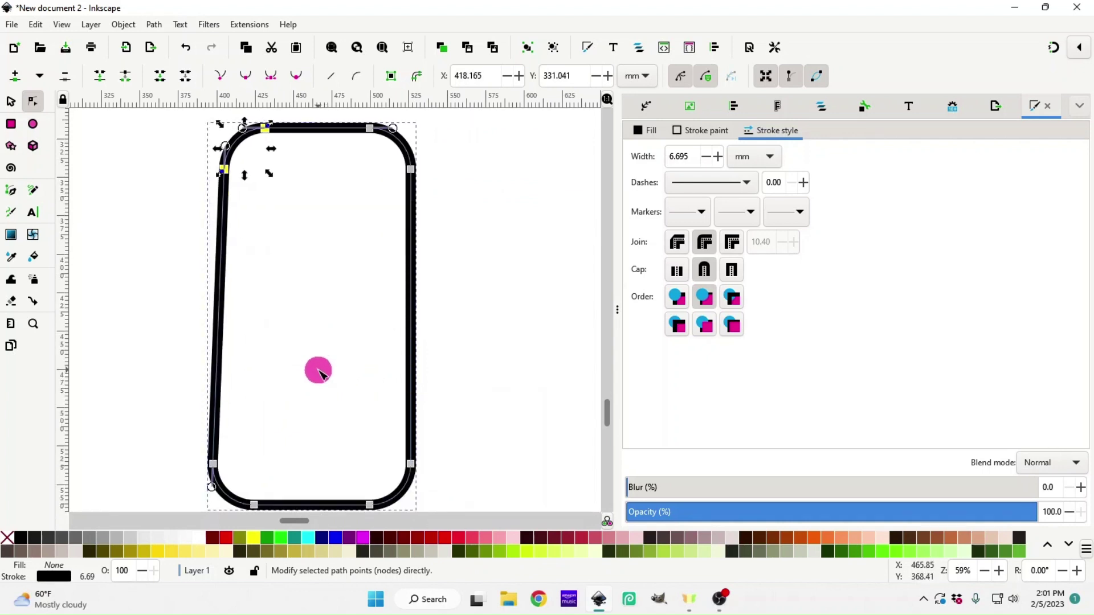
key("Right")
key("Right")
key("Right")
key("Right")
key("Right")
key("Right")
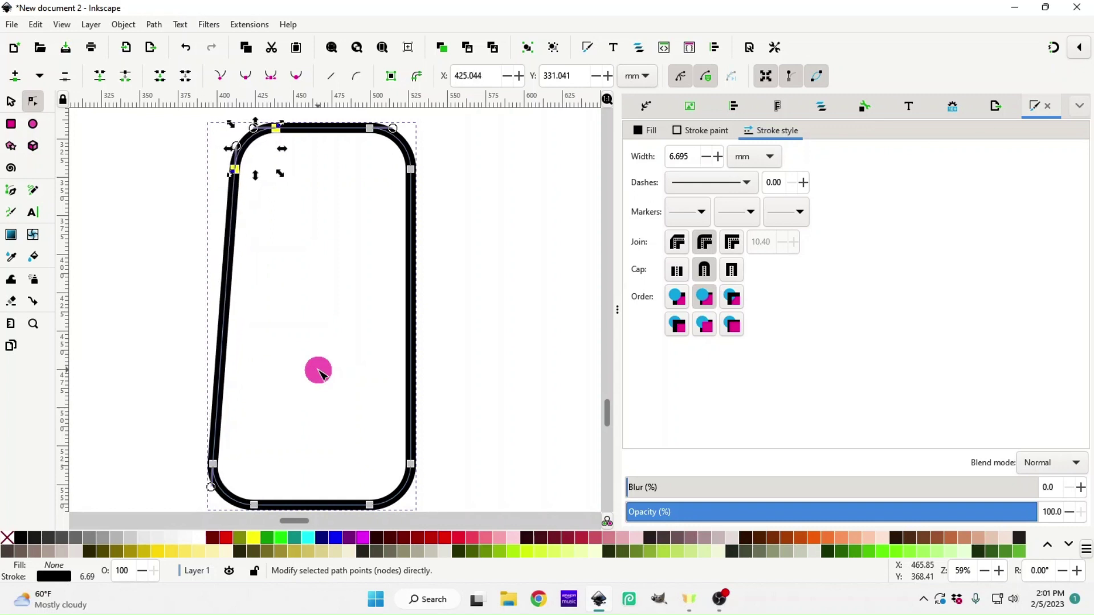
- Shift the two nodes of the stem path's upper right corner about 14 mm inward to slant its right side
left_click_drag(508, 254, 338, 111)
key("Left")
key("Left")
key("Left")
key("Left")
key("Left")
key("Left")
key("Left")
key("Left")
key("Left")
key("Left")
key("Left")
key("Left")
key("Left")
key("Left")
key("Left")
key("Left")
key("Left")
key("Left")
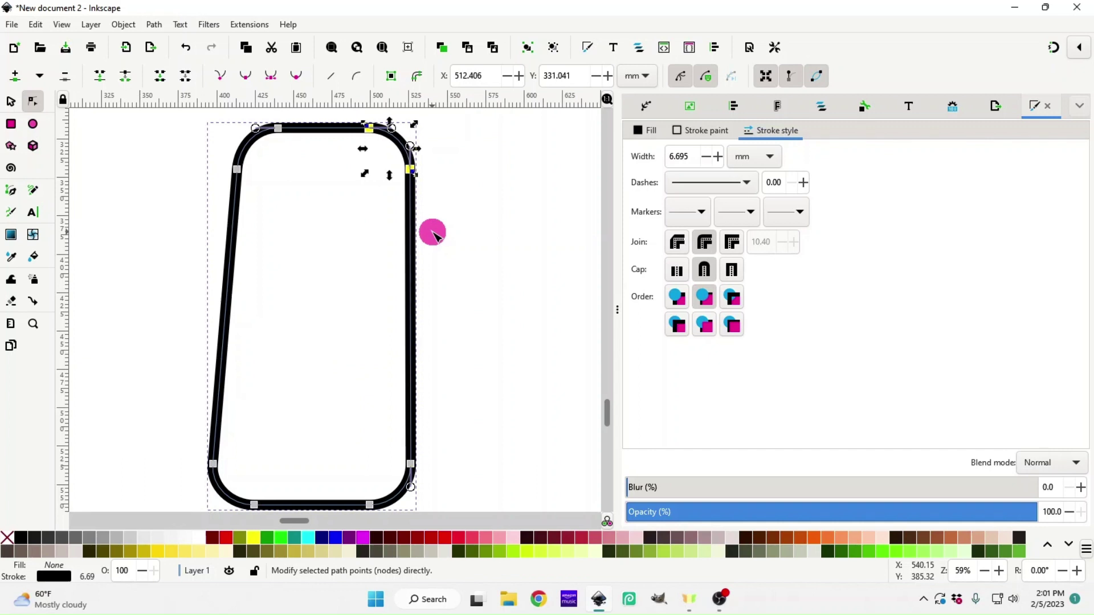
key("Left")
key("Left")
key("Left")
key("Left")
key("Left")
key("Left")
key("Left")
key("Left")
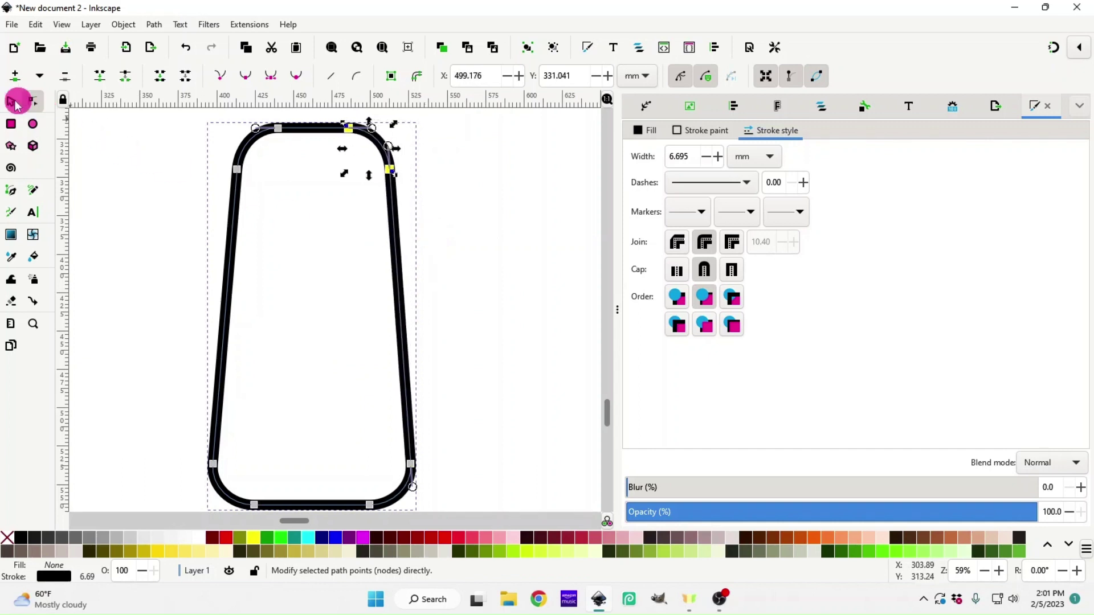
- Move the tapered stem up so its upper end overlaps the flat edge of the half circle
left_click(12, 101)
scroll(315, 299, "down", 4)
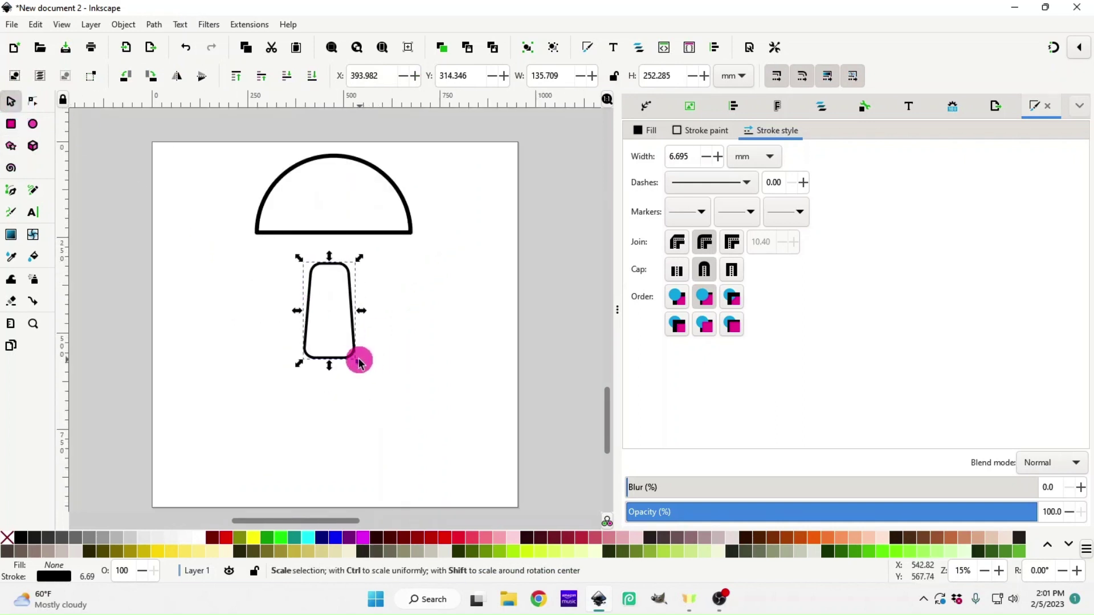
left_click_drag(351, 354, 353, 310)
scroll(404, 436, "up", 2)
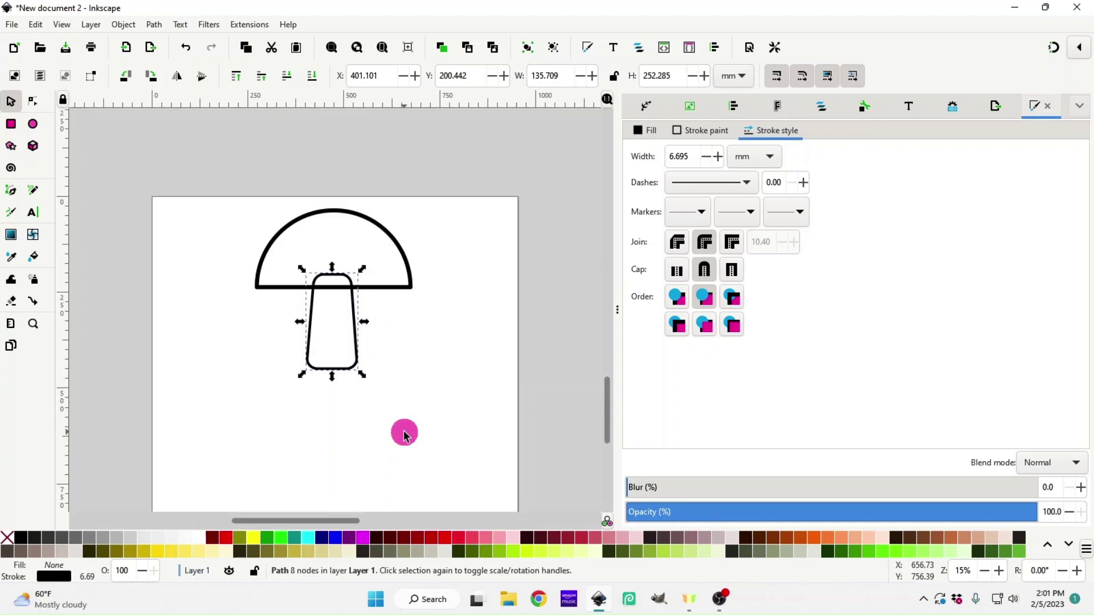
- Move the stem and the half circle apart to the left side of the page, with the half circle above the stem
left_click_drag(335, 370, 203, 415)
left_click_drag(341, 286, 252, 277)
right_click(252, 277)
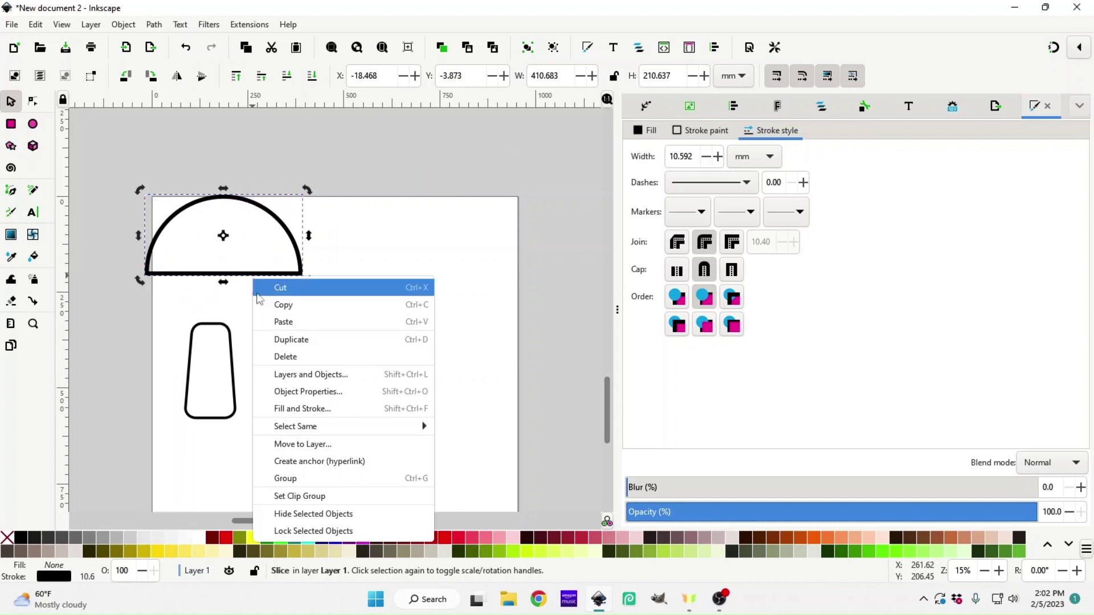
- Set the half circle's stroke width to 3 mm
left_click(706, 163)
left_click(707, 162)
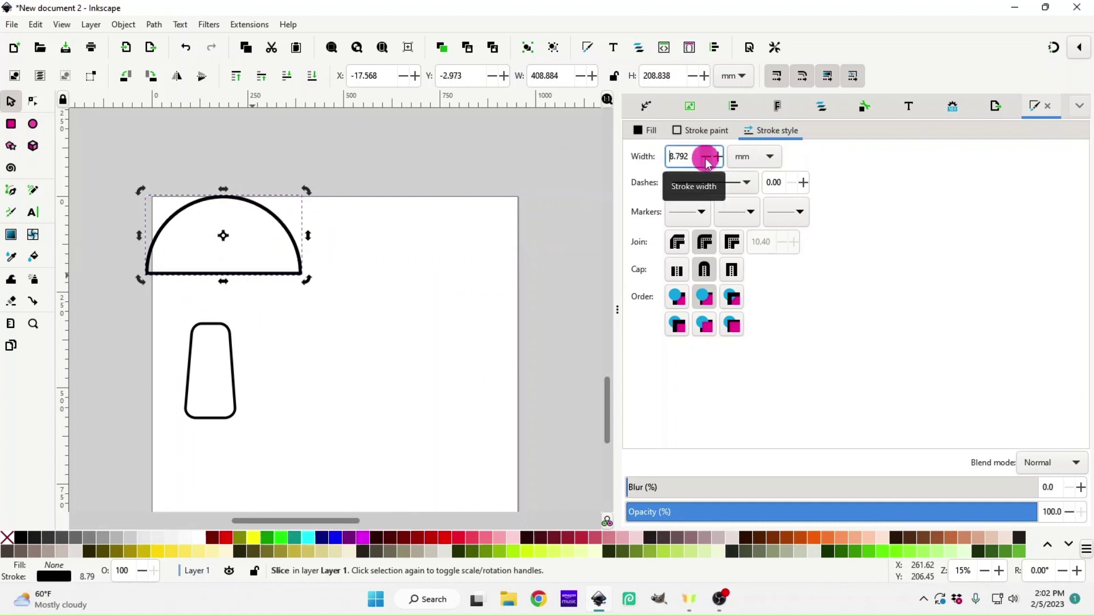
left_click(707, 162)
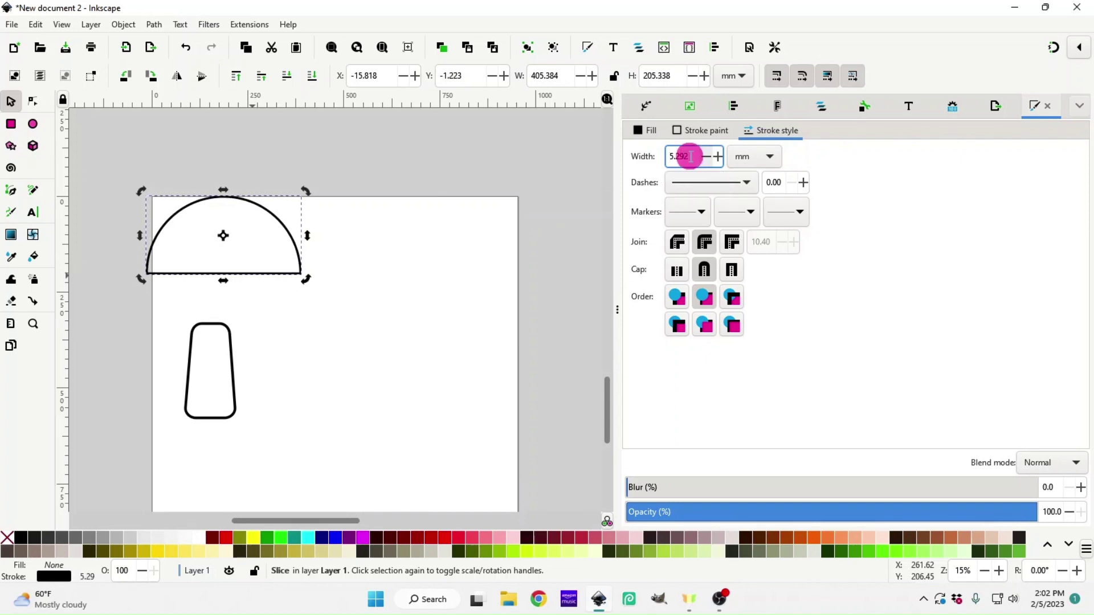
type("3")
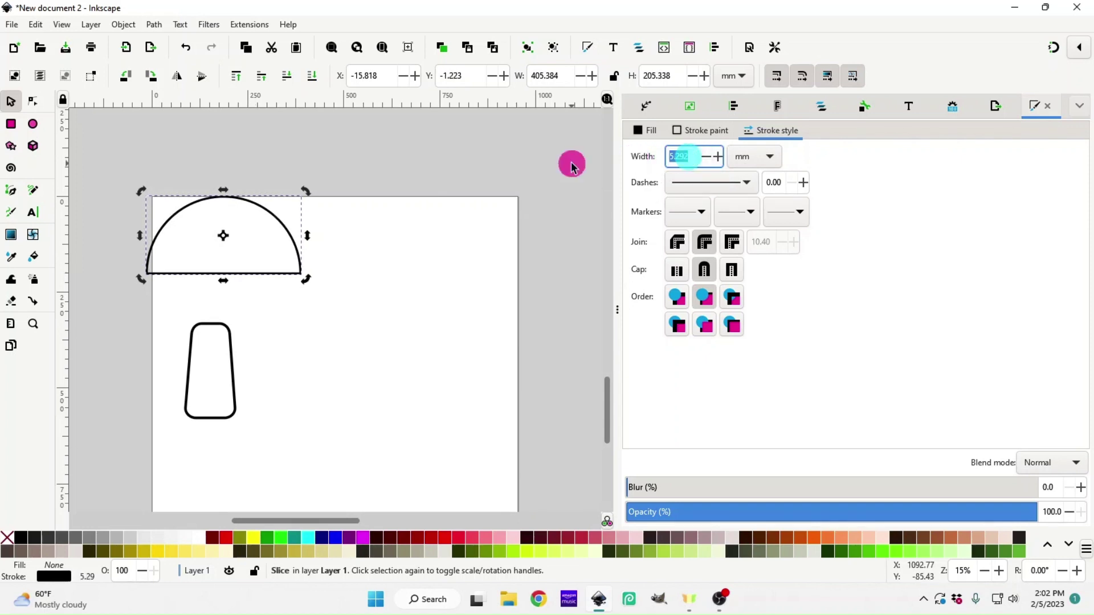
key("Return")
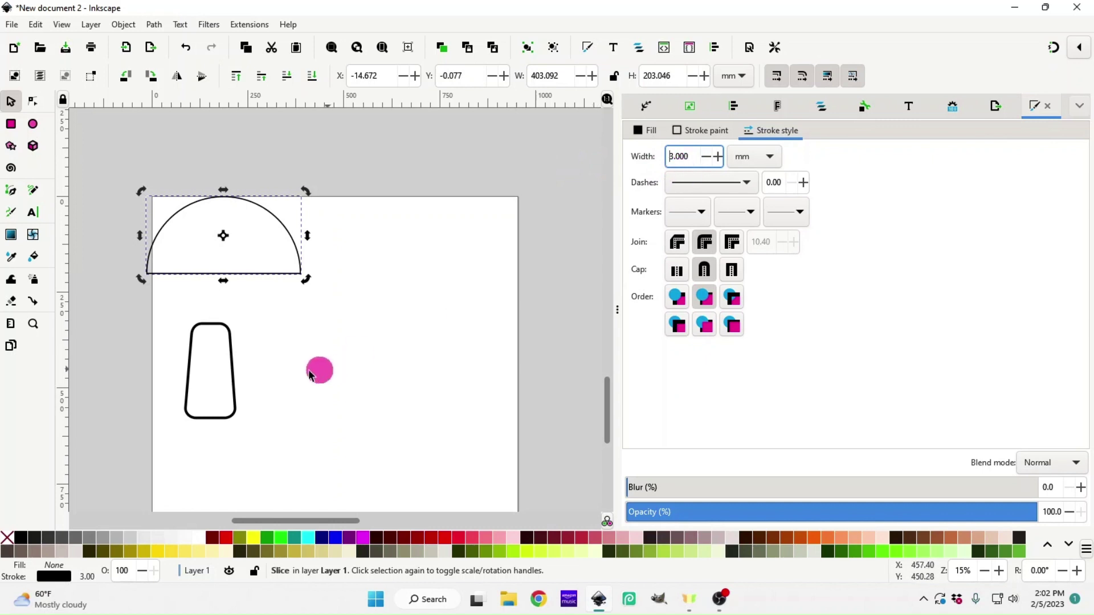
- Set the tapered stem's stroke width to 3 mm and move the stem up, centered just below the half circle
left_click(231, 387)
left_click(691, 156)
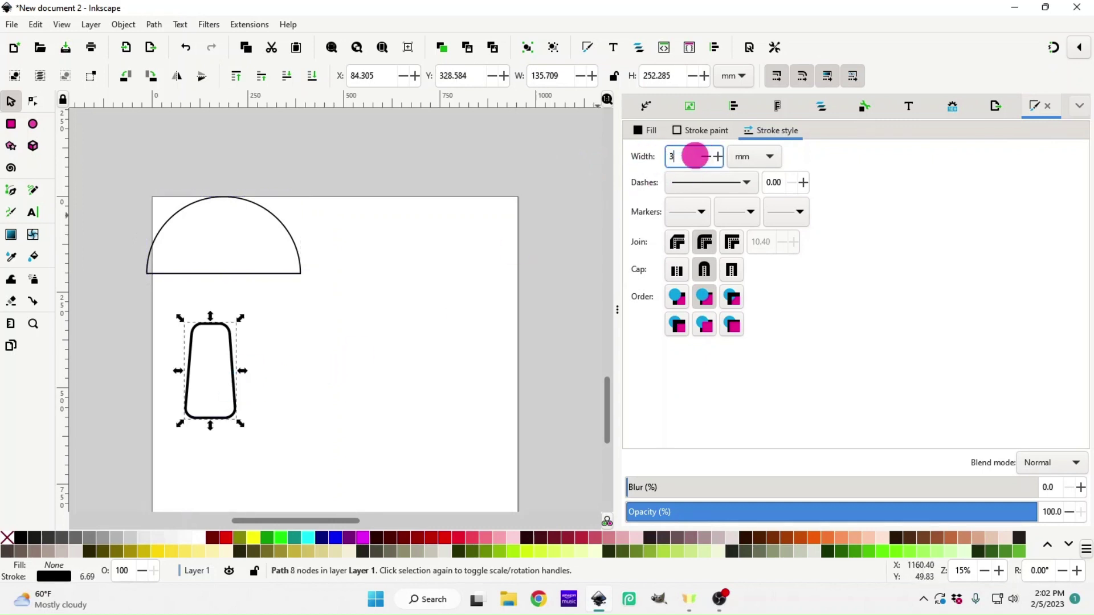
type("3")
left_click(250, 381)
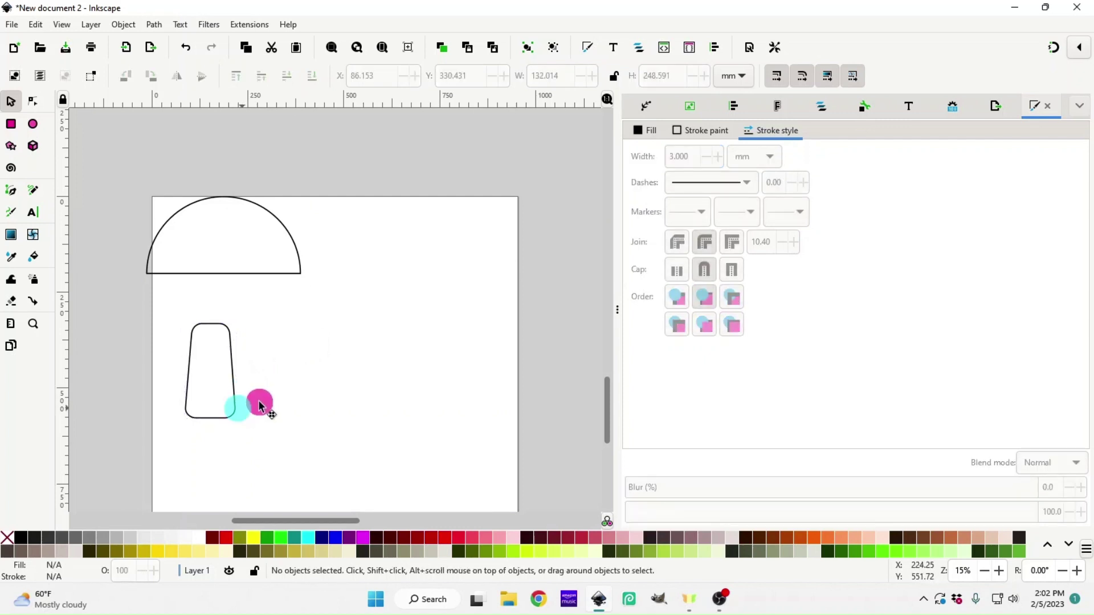
mouse_move(241, 405)
left_mouse_down()
mouse_move(262, 392)
mouse_move(254, 384)
left_mouse_up()
- Duplicate the half circle twice and line the two copies up in a row to the right of the original
left_click(165, 227)
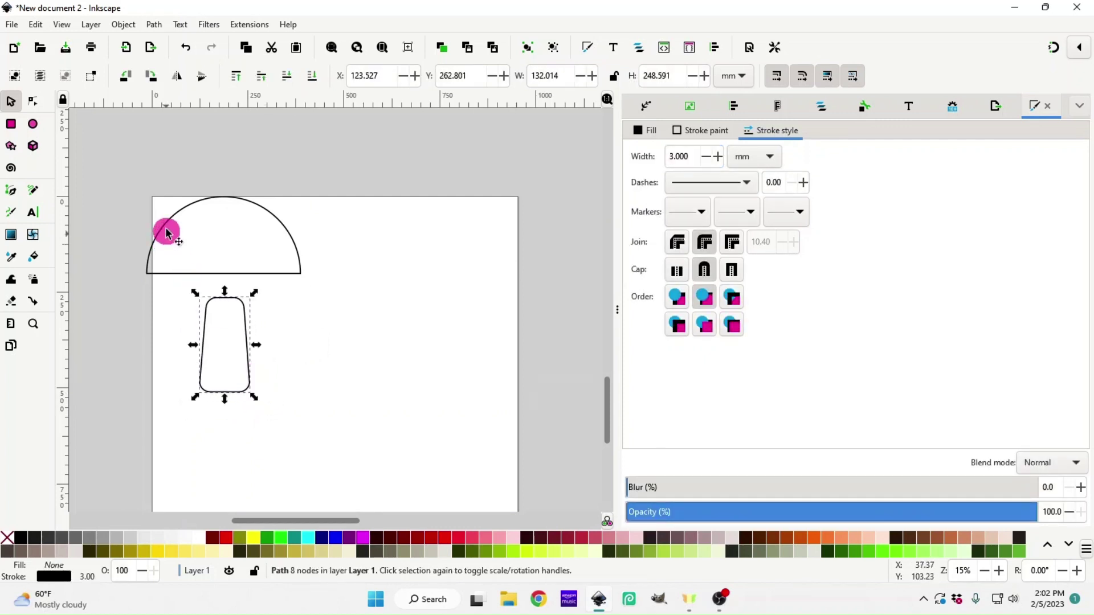
right_click(166, 225)
left_click(256, 285)
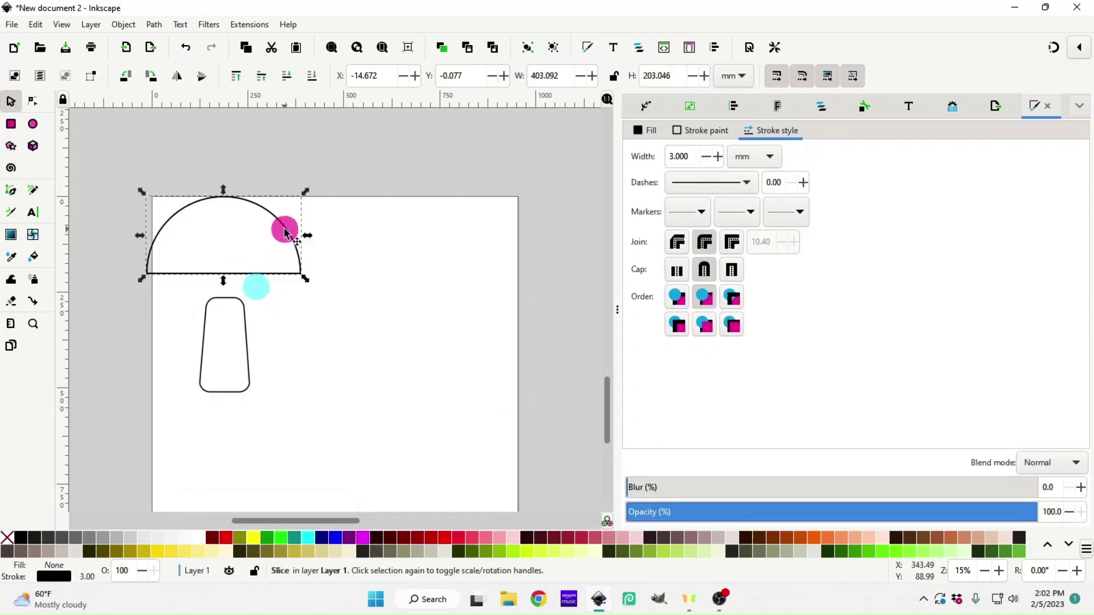
left_click_drag(283, 229, 447, 225)
right_click(449, 225)
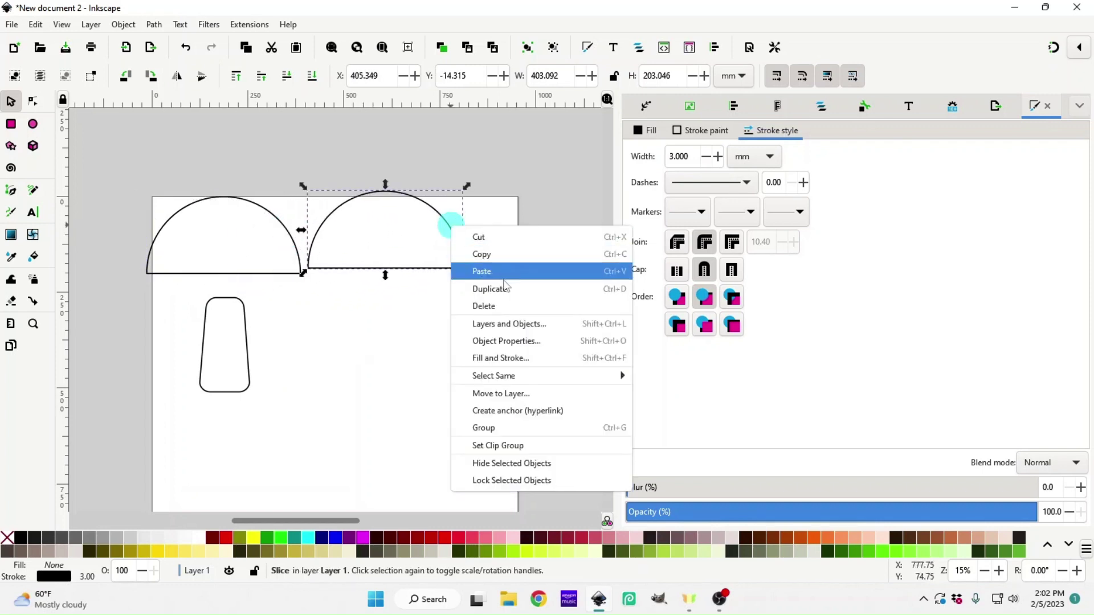
left_click(488, 287)
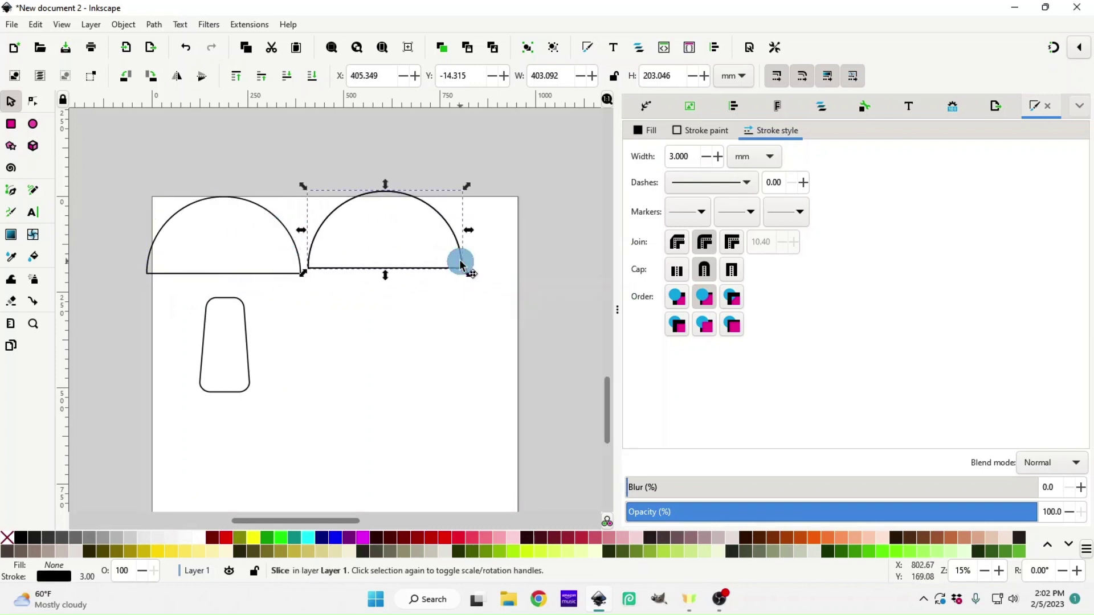
mouse_move(461, 263)
left_mouse_down()
mouse_move(657, 254)
mouse_move(473, 269)
left_mouse_up()
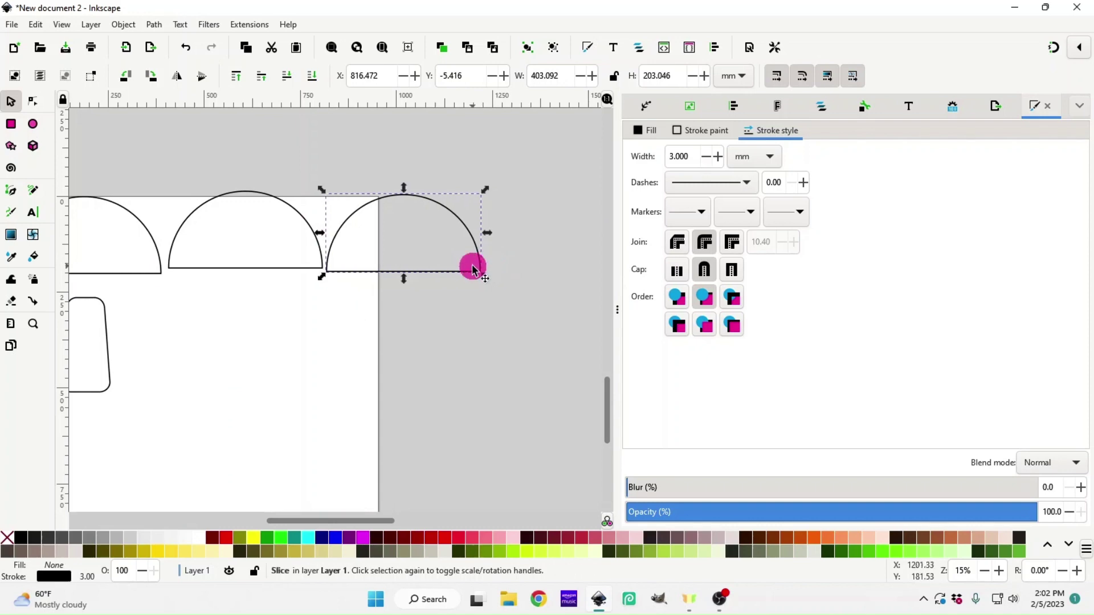
right_click(481, 264)
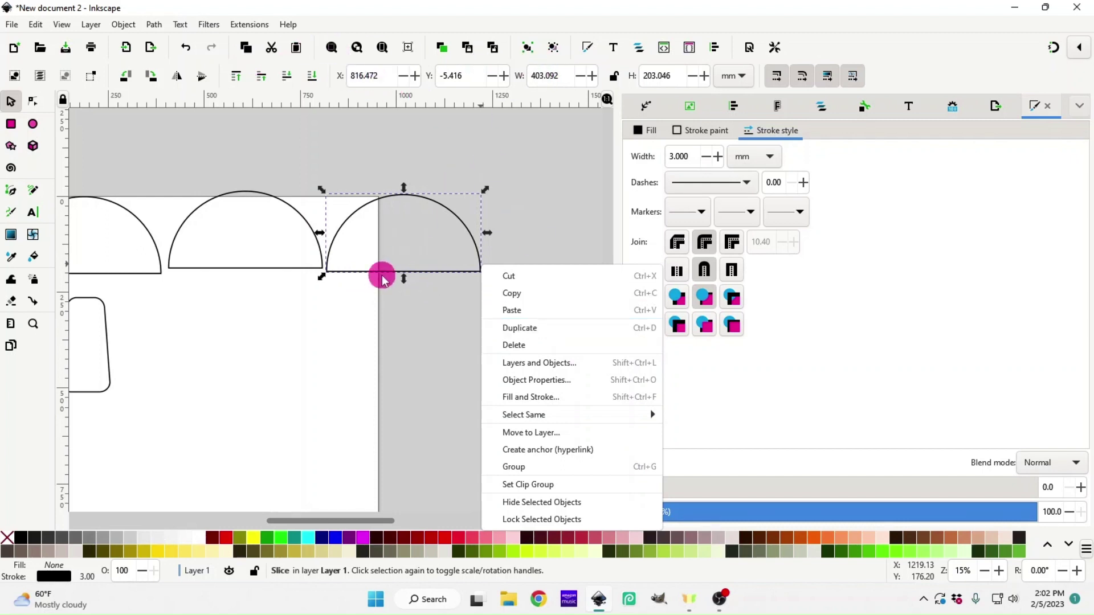
left_click_drag(393, 270, 401, 269)
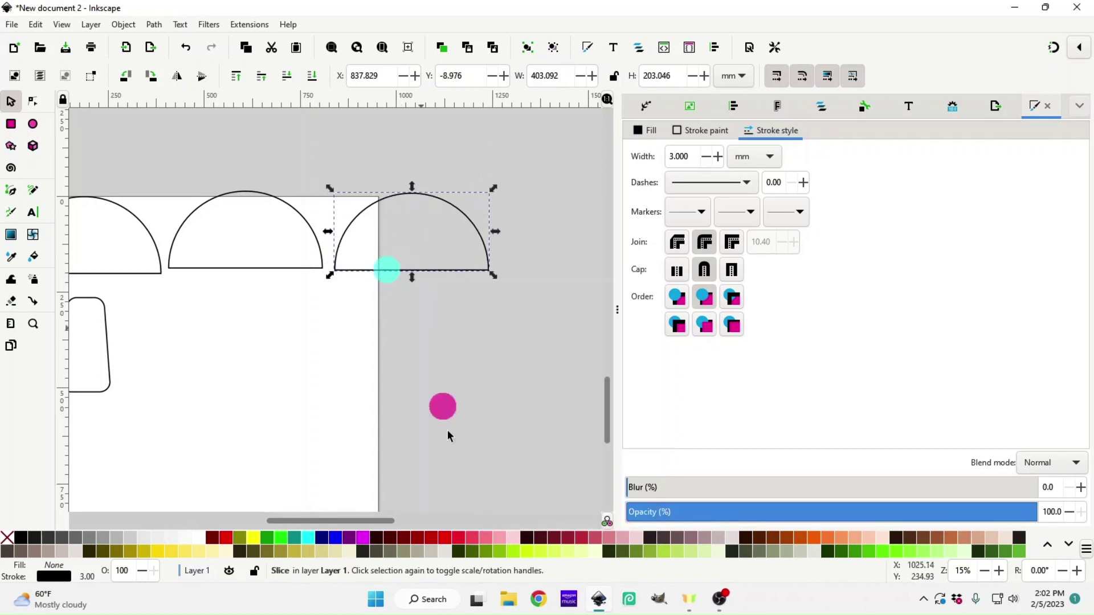
left_click_drag(375, 524, 322, 521)
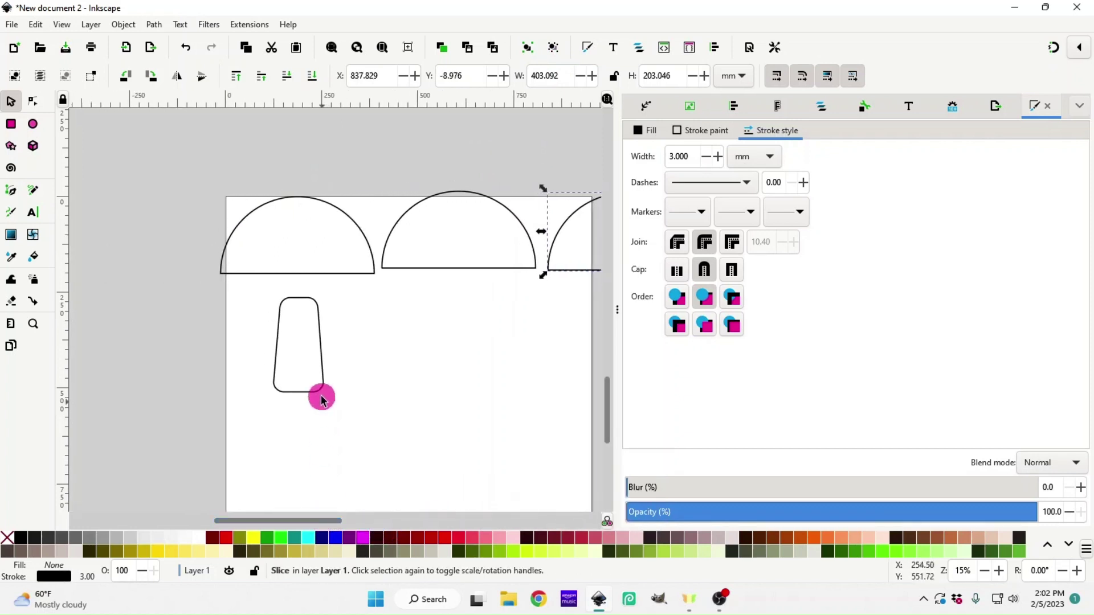
left_click_drag(330, 268, 329, 264)
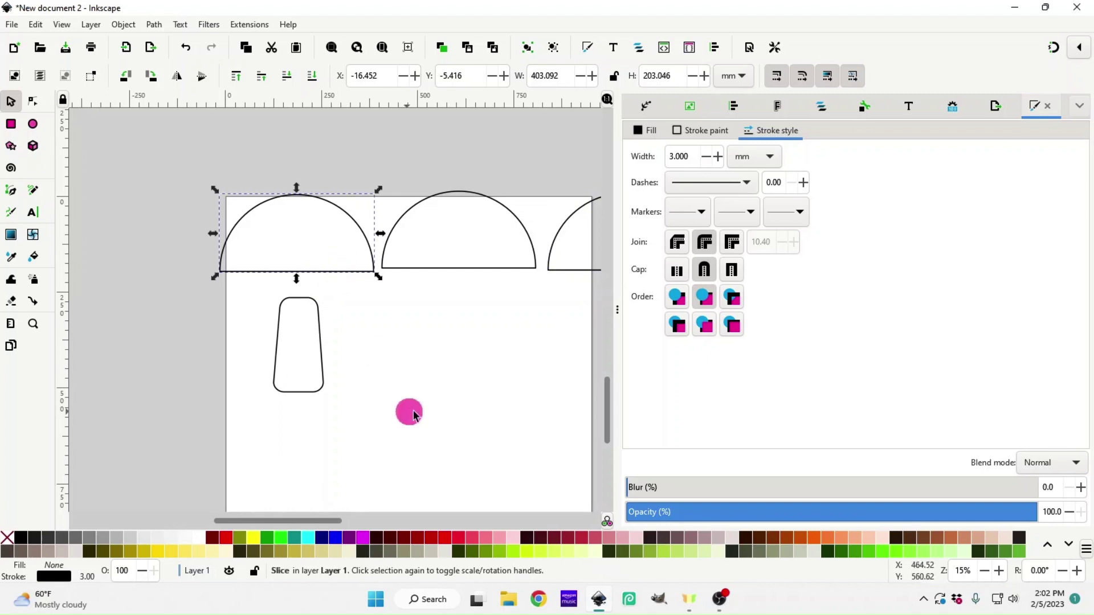
- Import the mint polka-dot pattern image3081 from the DoodleFont folder on the Desktop
left_click(11, 25)
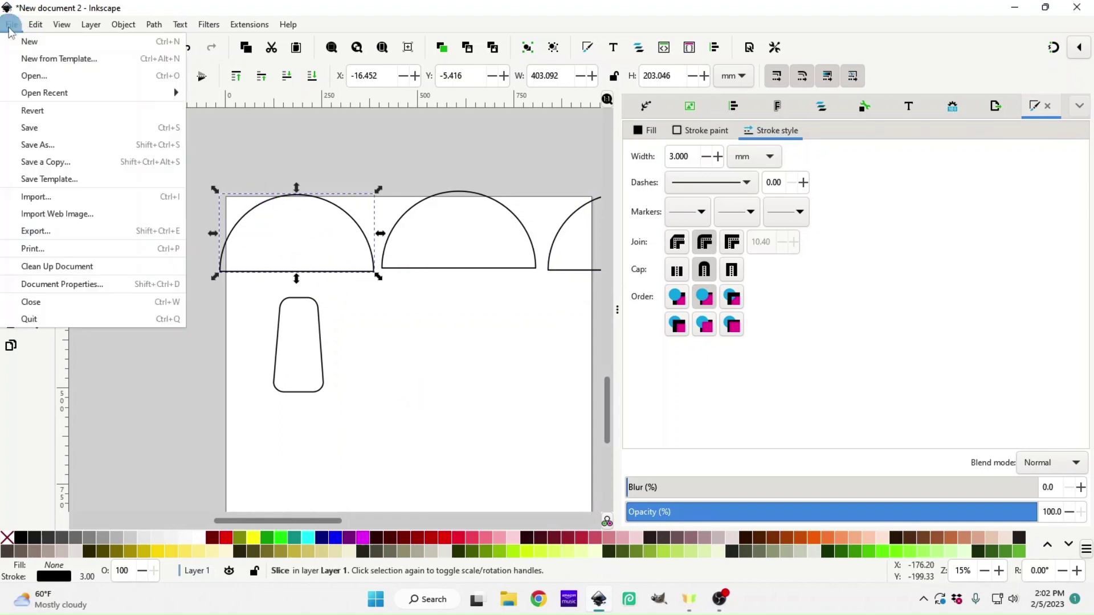
left_click(101, 198)
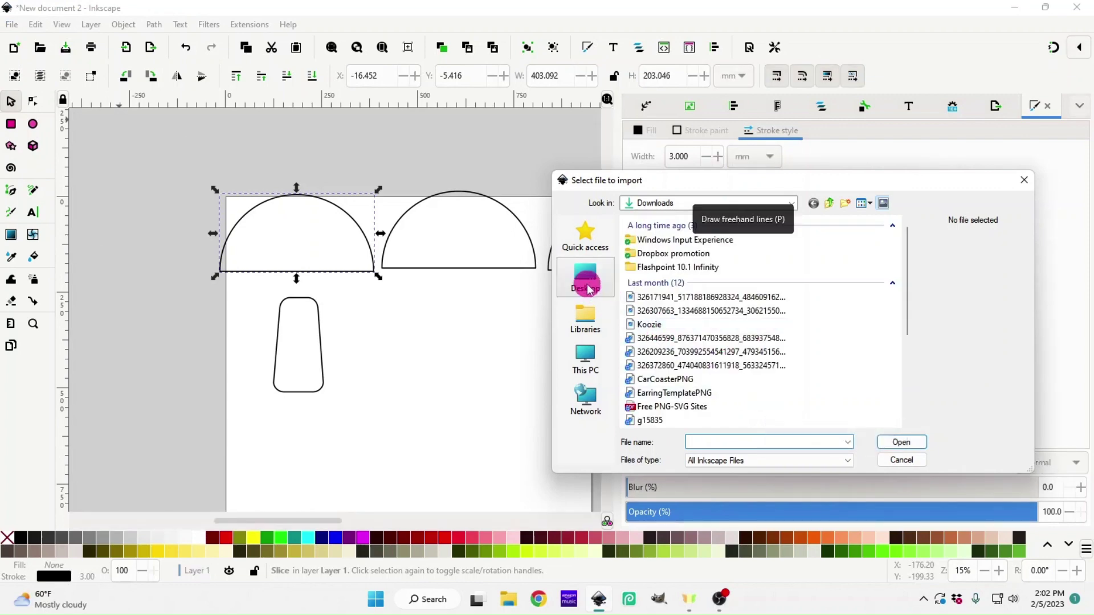
left_click(586, 277)
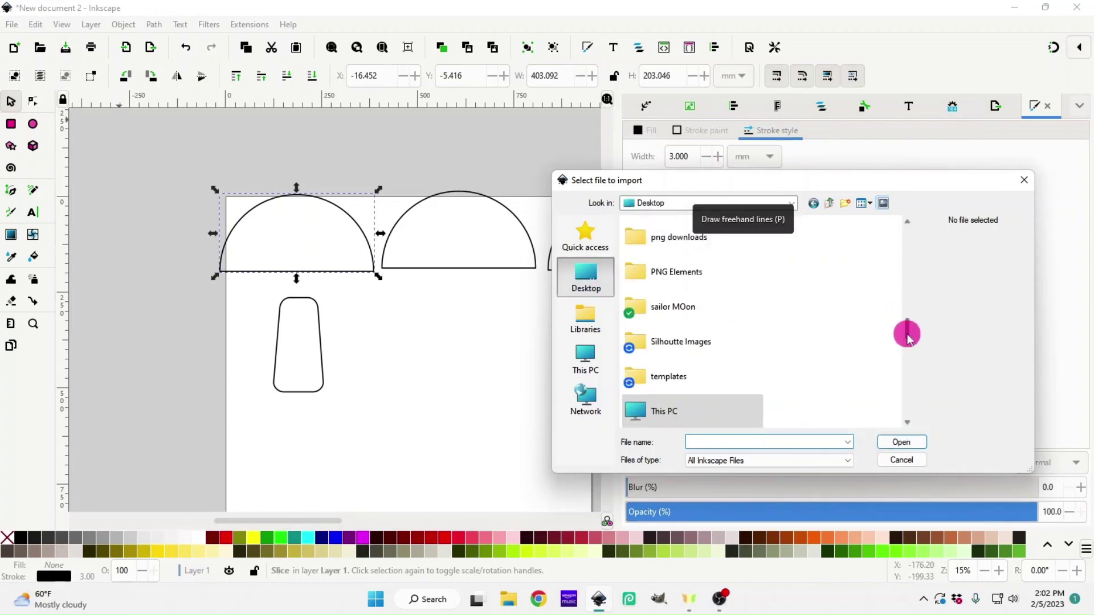
left_click_drag(907, 335, 922, 262)
double_click(728, 263)
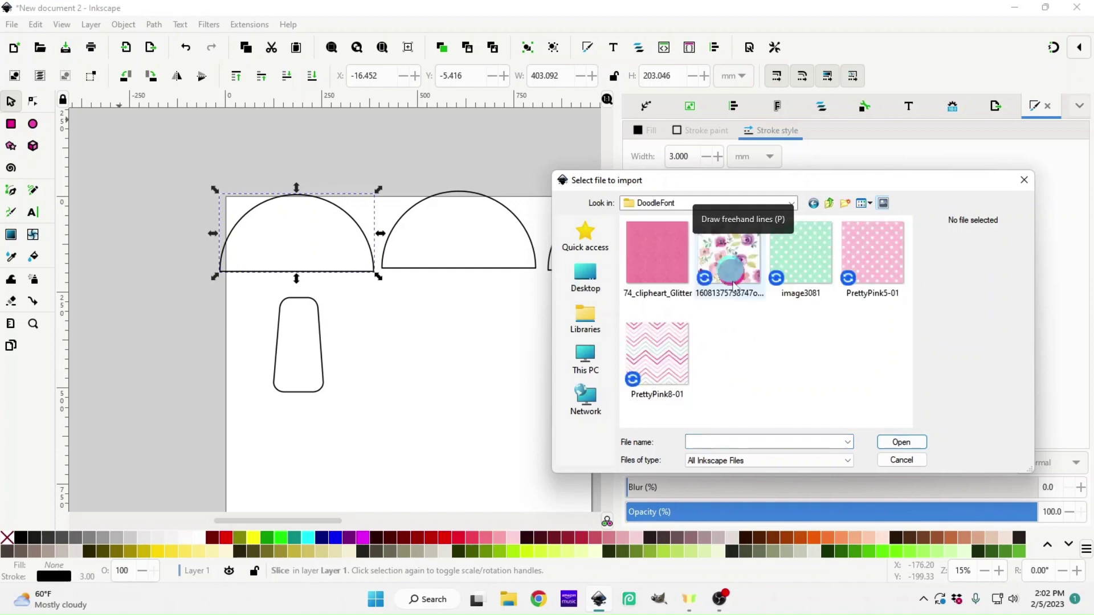
double_click(800, 254)
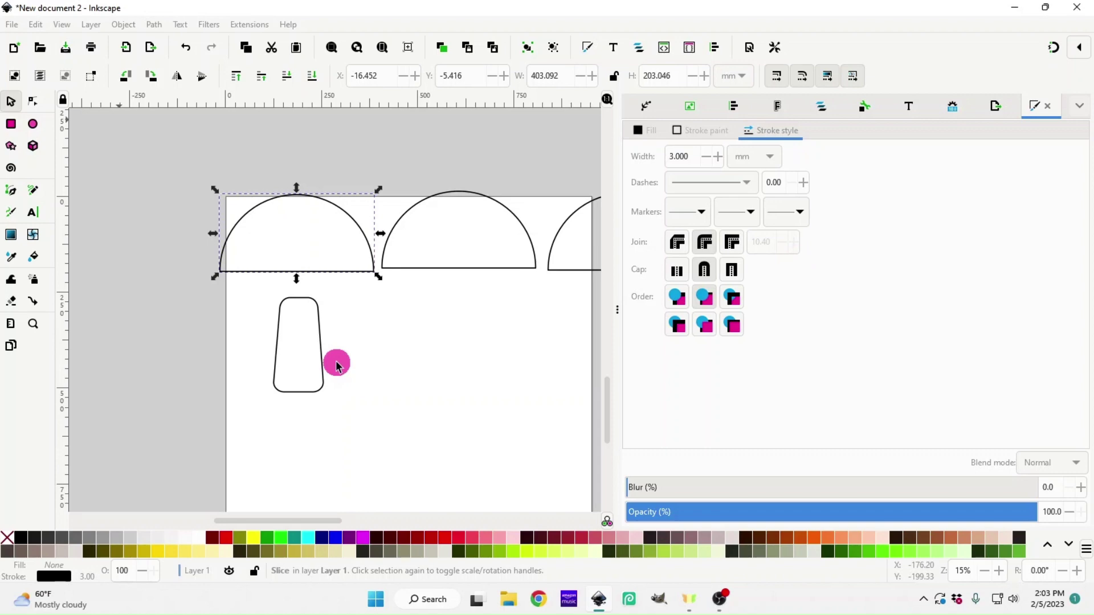
- Enlarge the polka-dot image to about 415 mm square and place it behind the first half circle so it covers the whole outline
left_click_drag(359, 366, 300, 218)
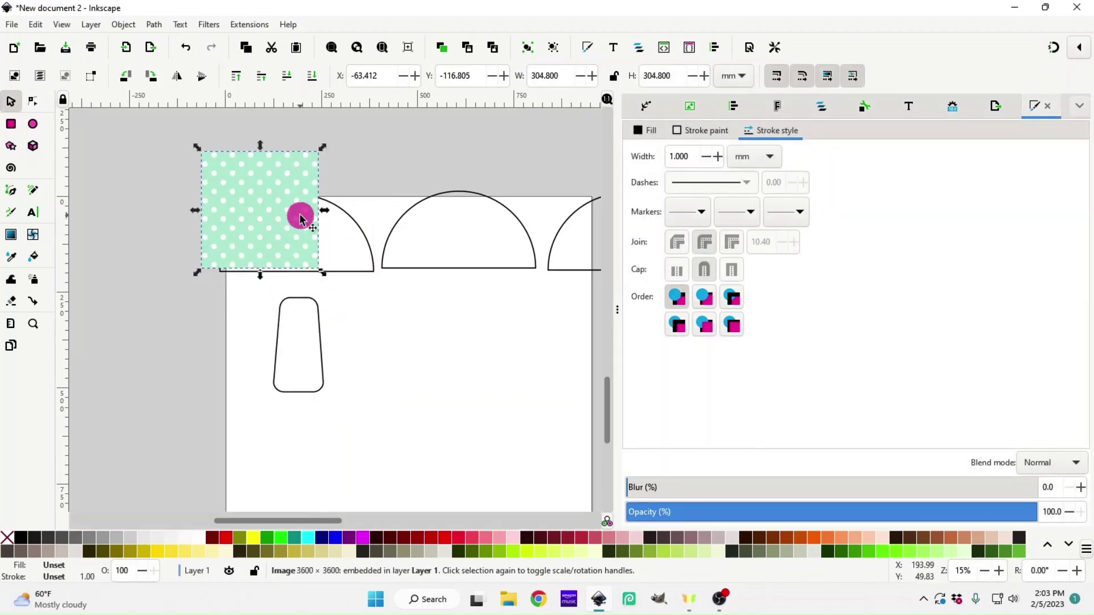
key("minus")
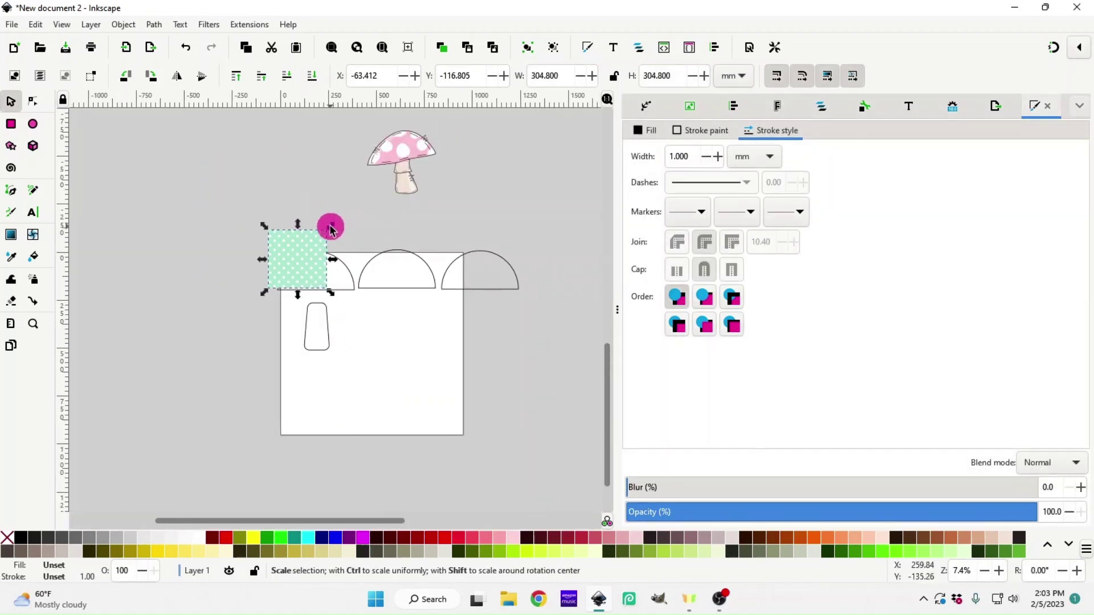
scroll(329, 229, "down", 2)
scroll(330, 231, "up", 3)
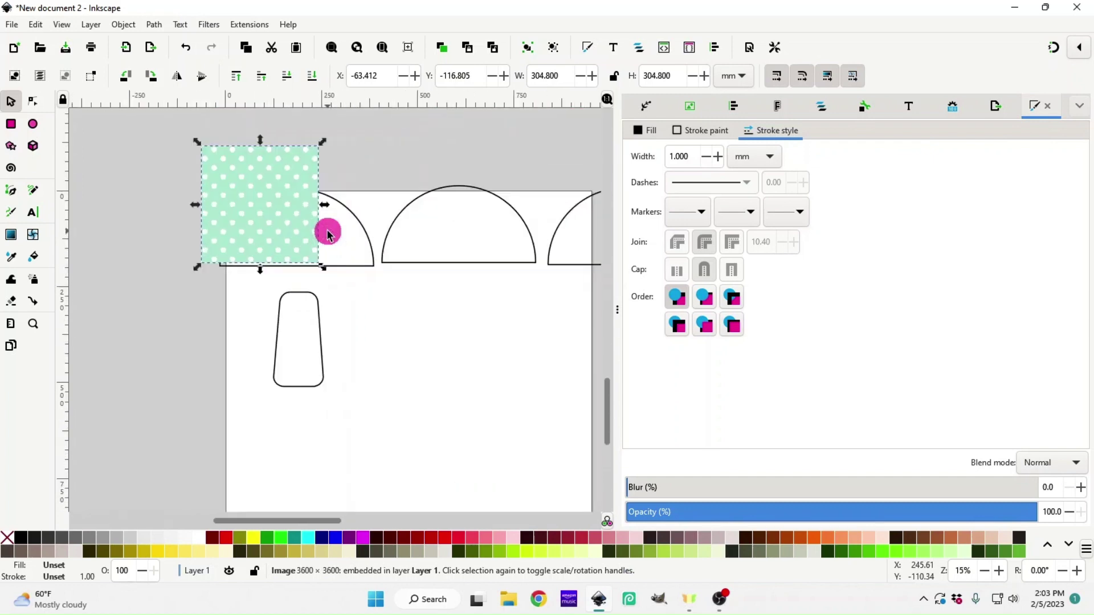
scroll(329, 234, "down", 2)
scroll(329, 233, "up", 2)
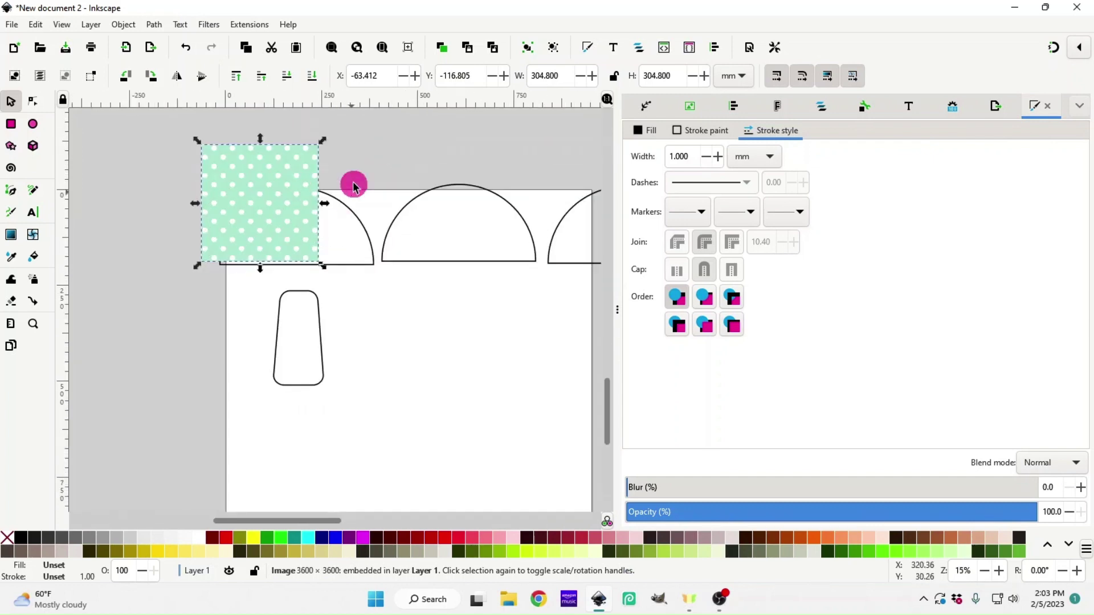
left_click_drag(324, 140, 344, 171)
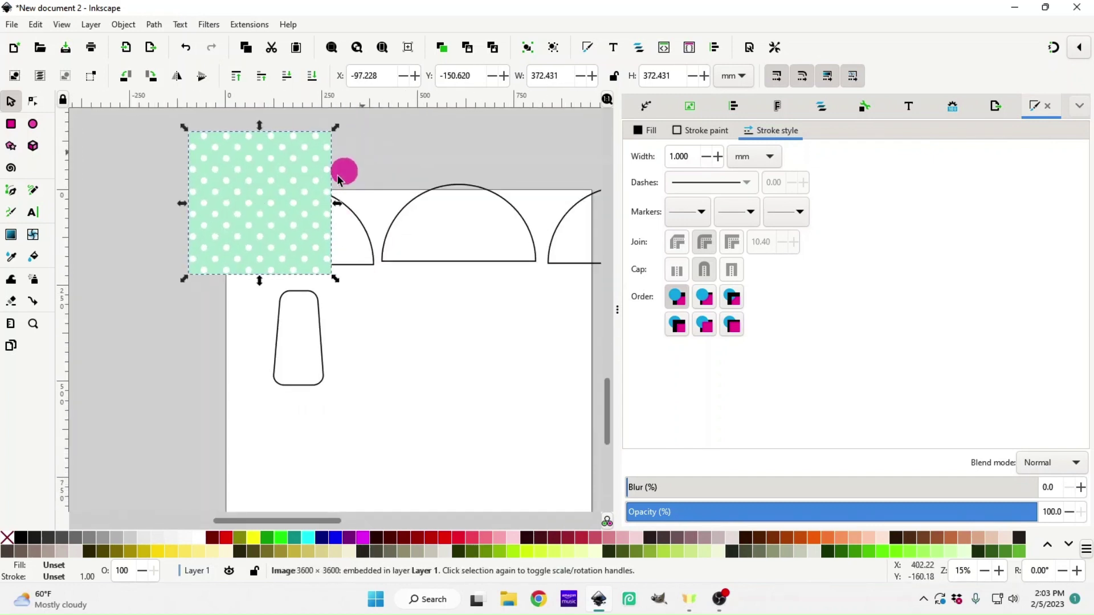
mouse_move(321, 220)
left_mouse_down()
mouse_move(324, 210)
mouse_move(264, 197)
mouse_move(329, 222)
left_mouse_up()
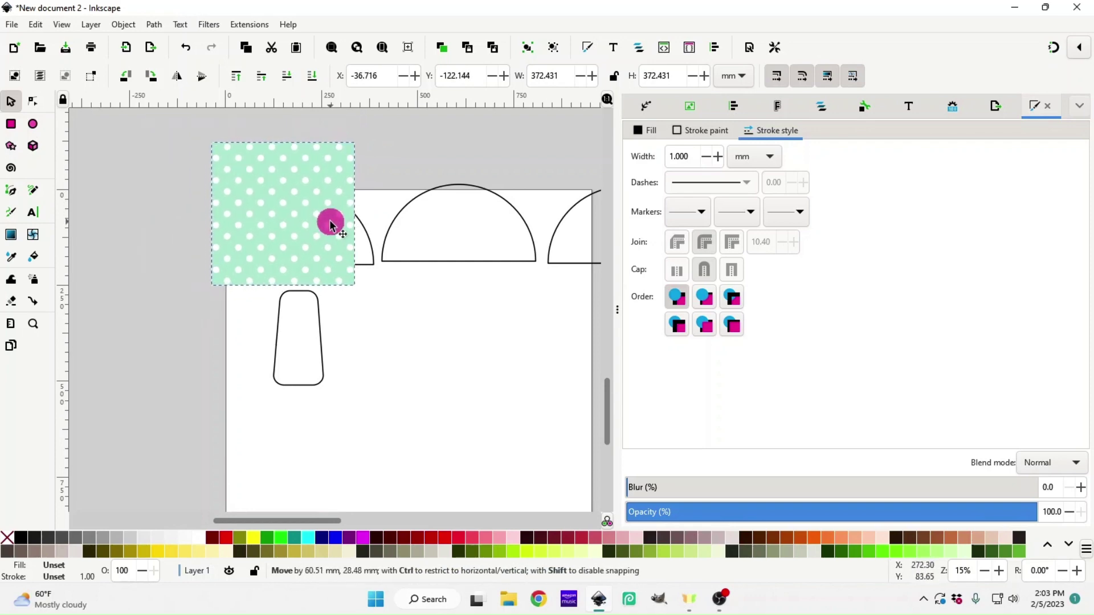
left_click_drag(357, 139, 387, 123)
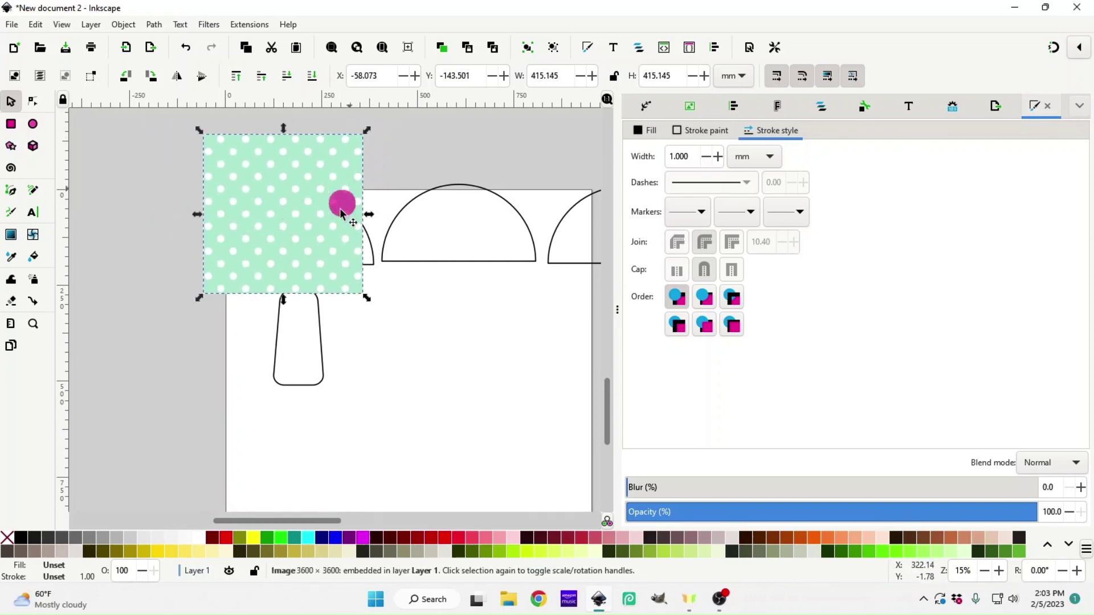
left_click_drag(341, 203, 350, 209)
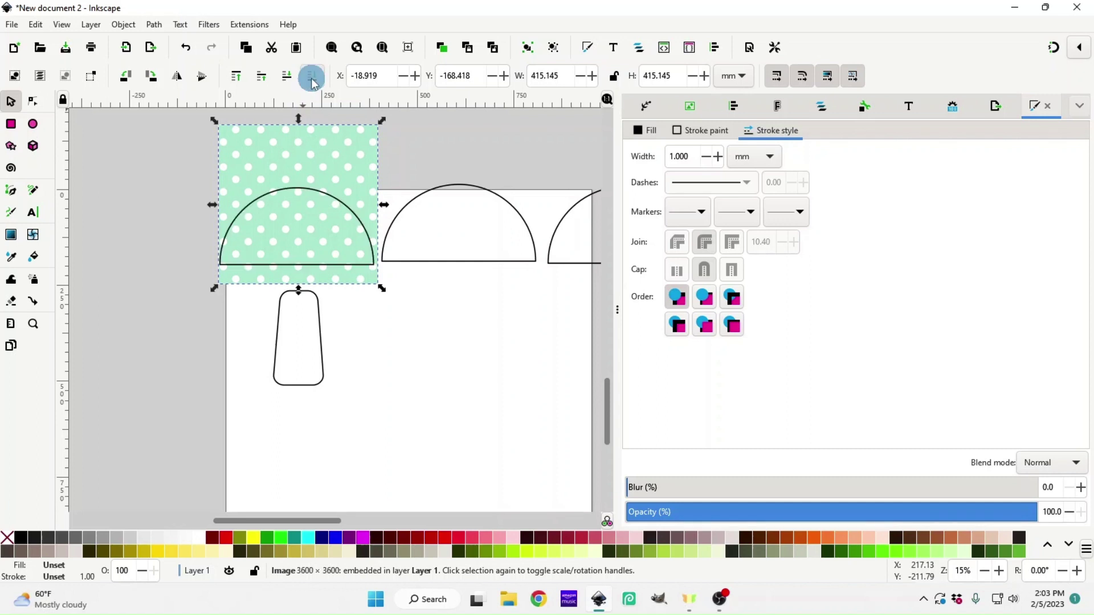
left_click_drag(313, 169, 331, 191)
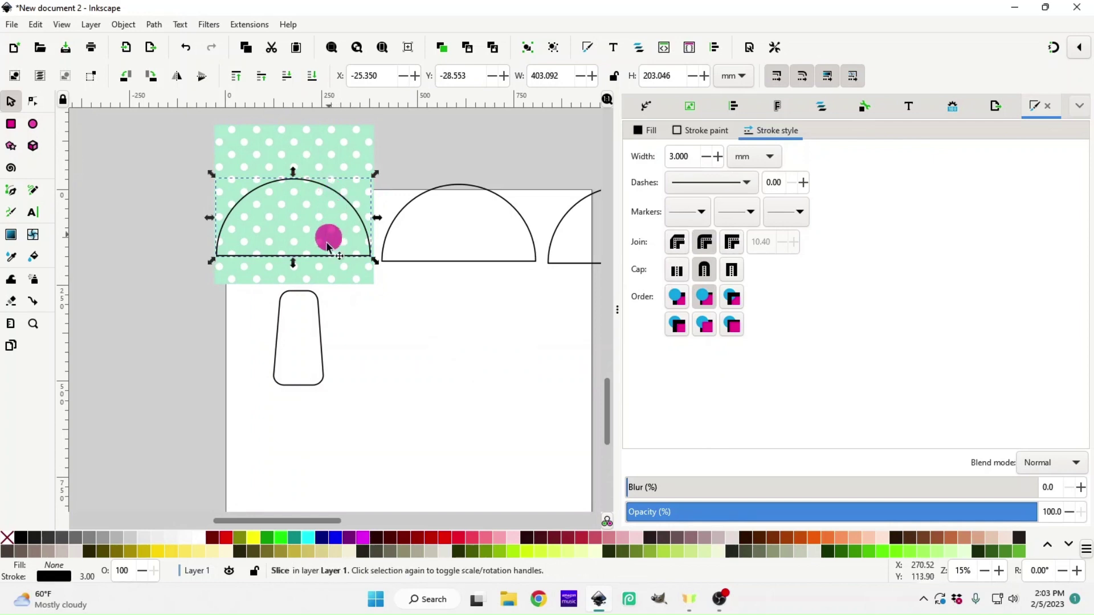
- Clip the polka-dot image to the half circle lying on top of it
left_click(158, 230)
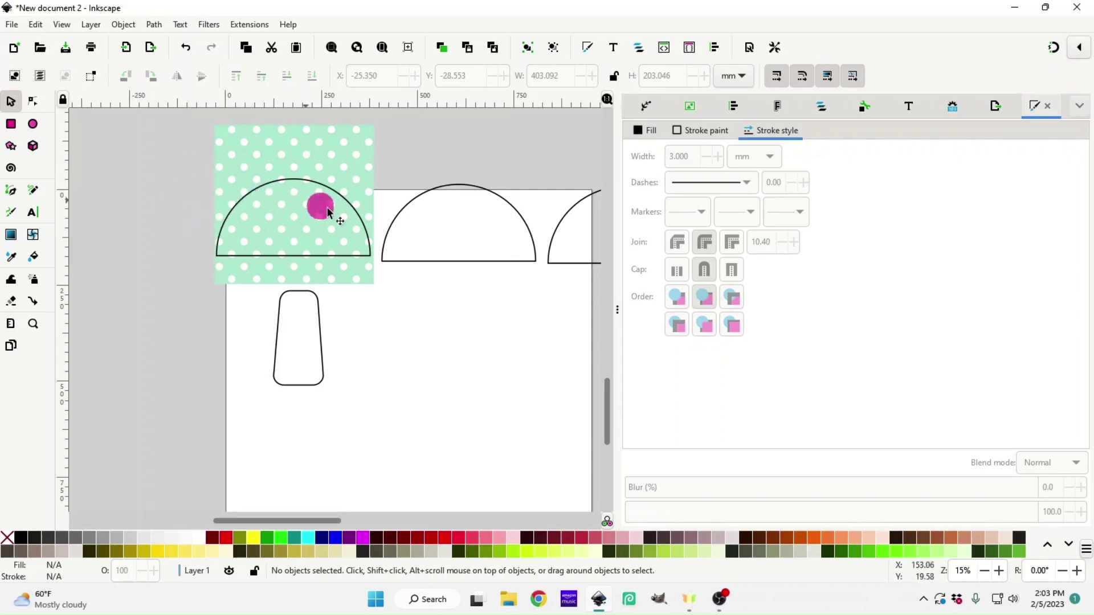
left_click(265, 154)
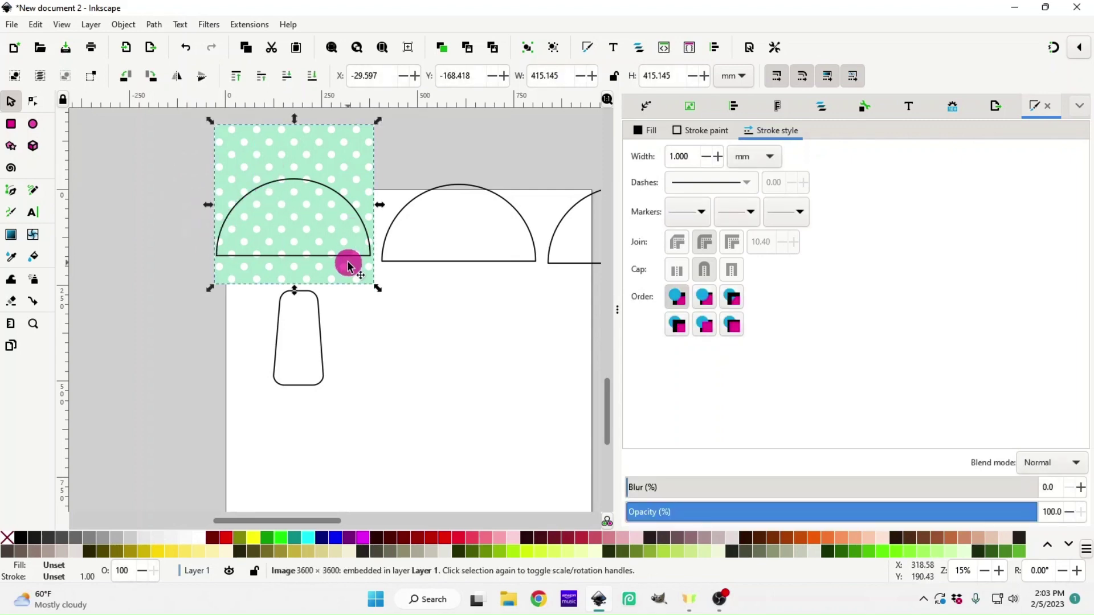
key("shift")
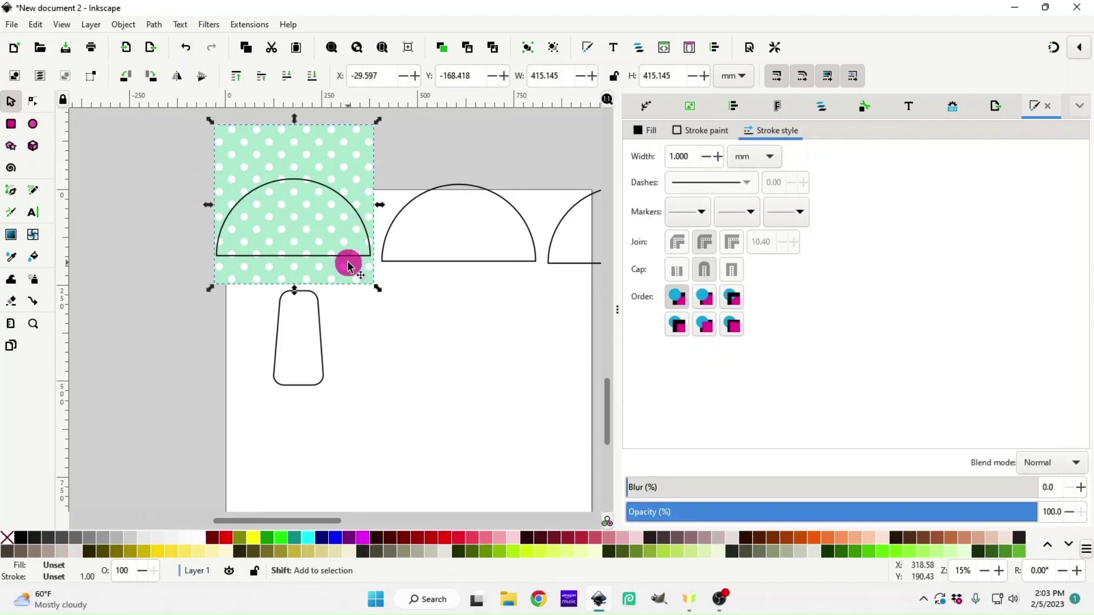
left_click(360, 223, "shift")
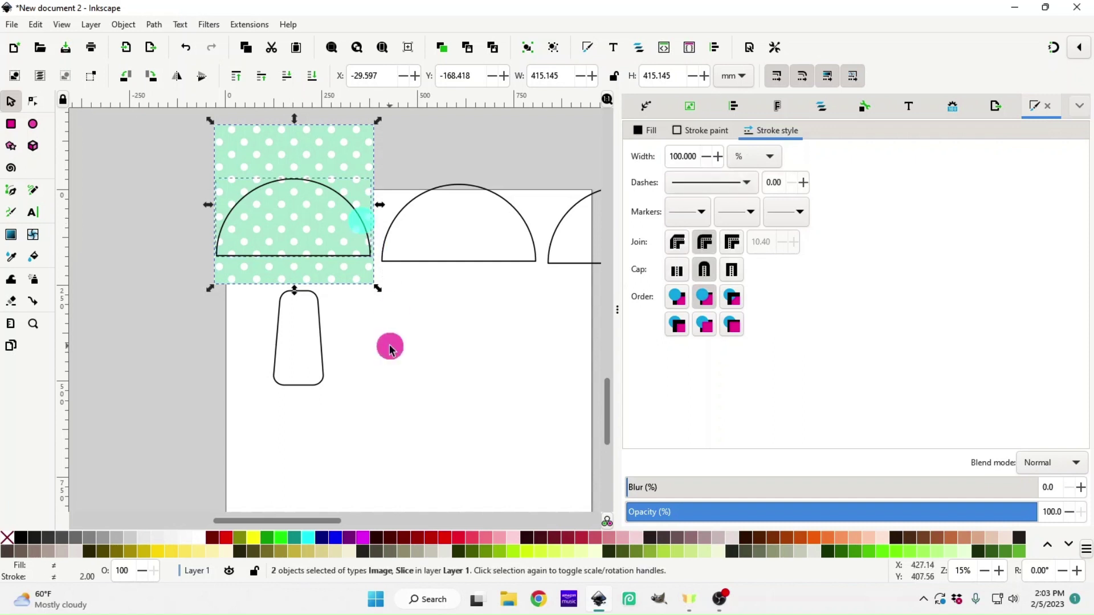
right_click(329, 273)
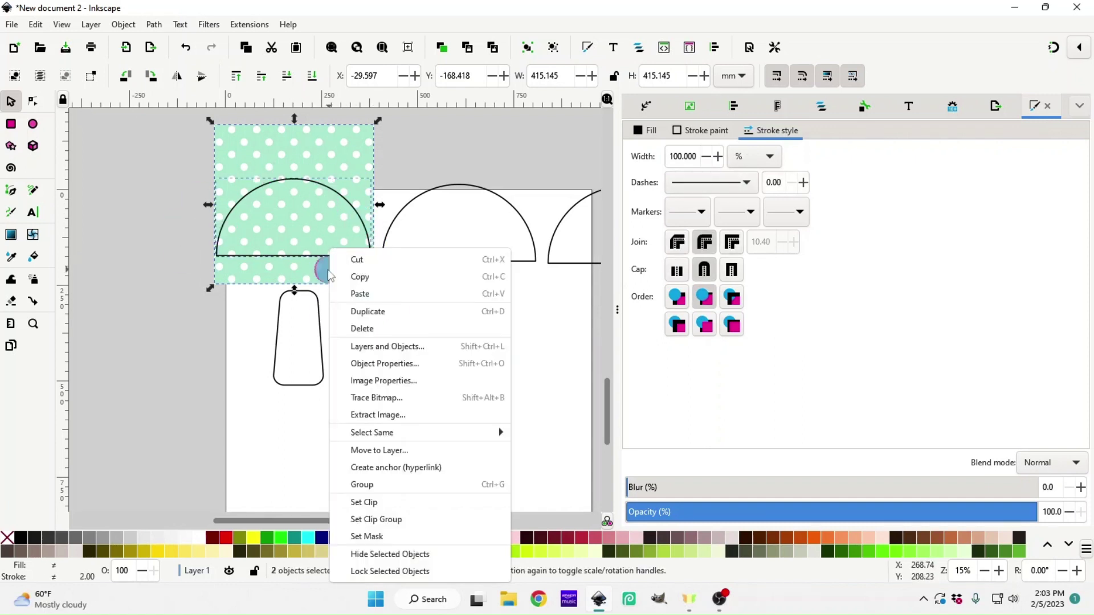
left_click(393, 502)
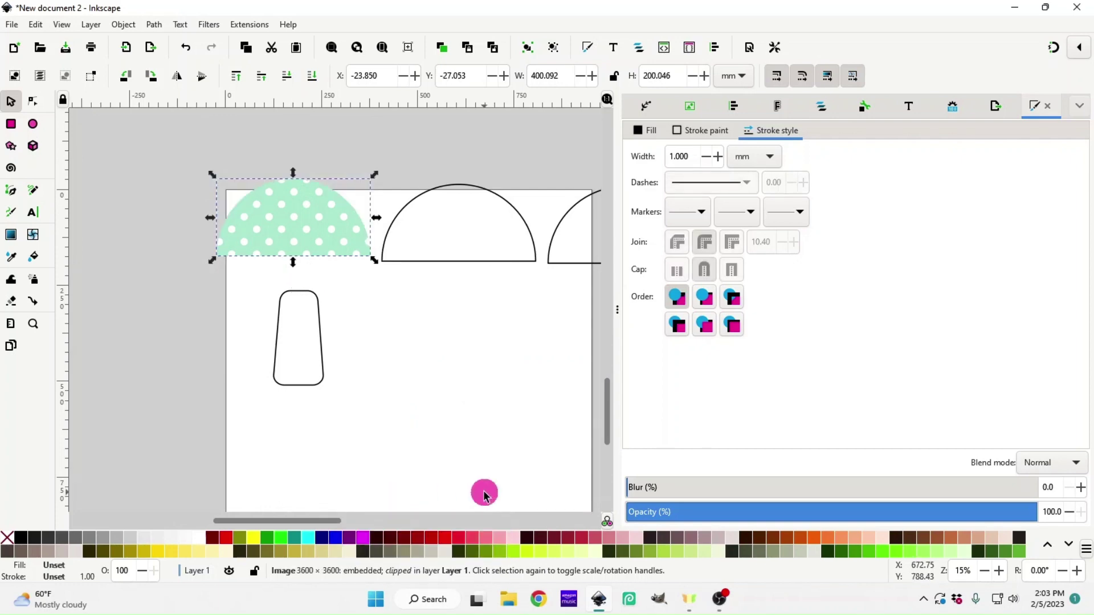
- Move the clipped polka-dot cap down toward the stem and enlarge it proportionally to about 429 mm wide
mouse_move(332, 244)
left_mouse_down()
mouse_move(320, 247)
mouse_move(326, 254)
left_mouse_up()
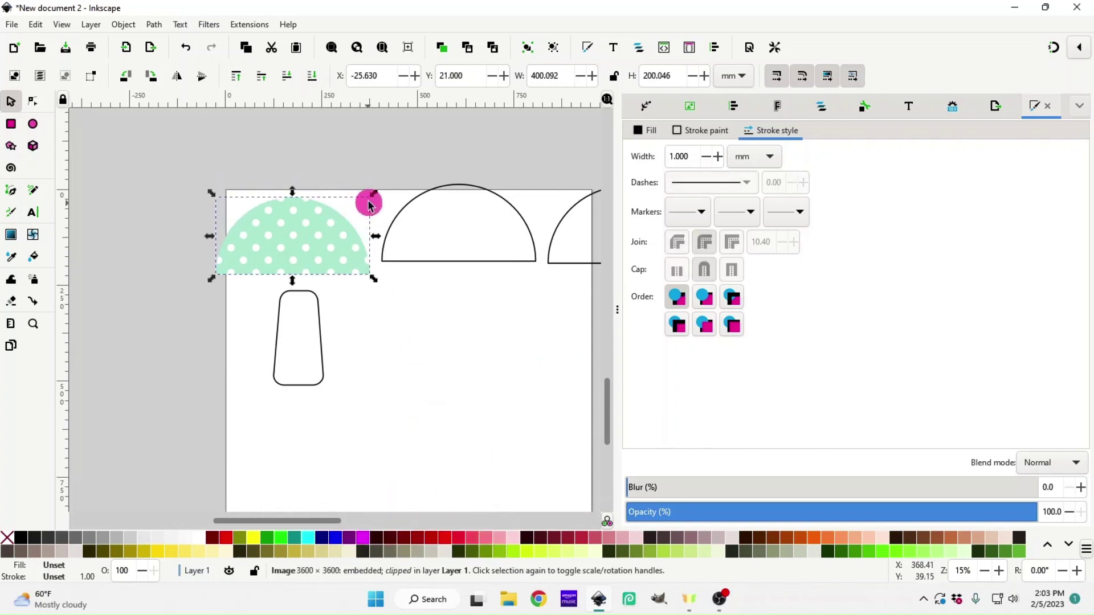
left_click_drag(369, 205, 379, 190)
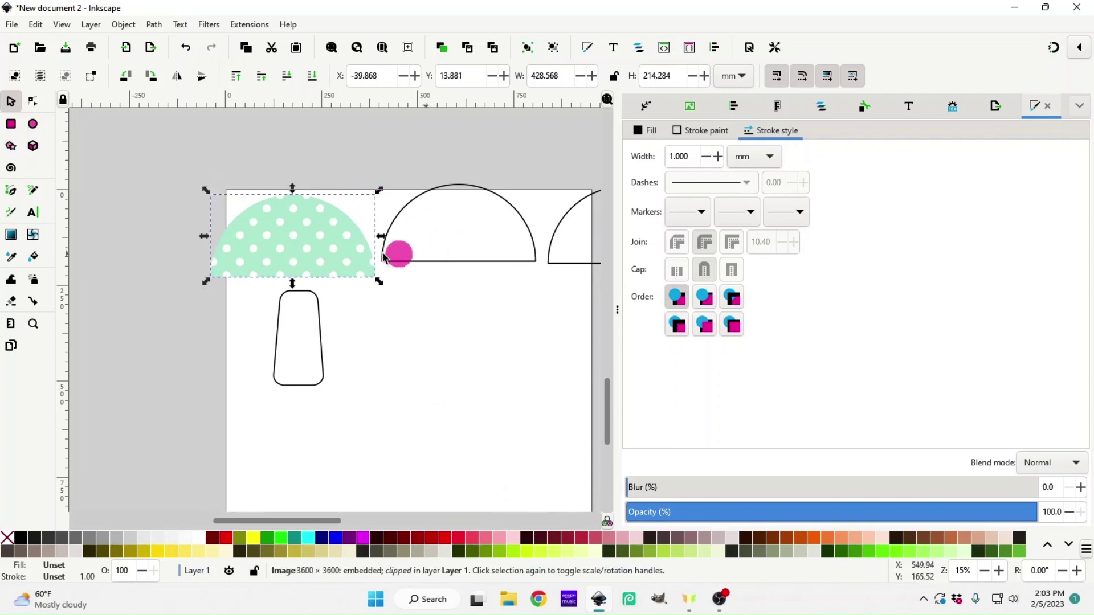
- Center one half-circle outline over the polka-dot cap and move the other copy onto the page beside the stem
left_click_drag(443, 262, 278, 275)
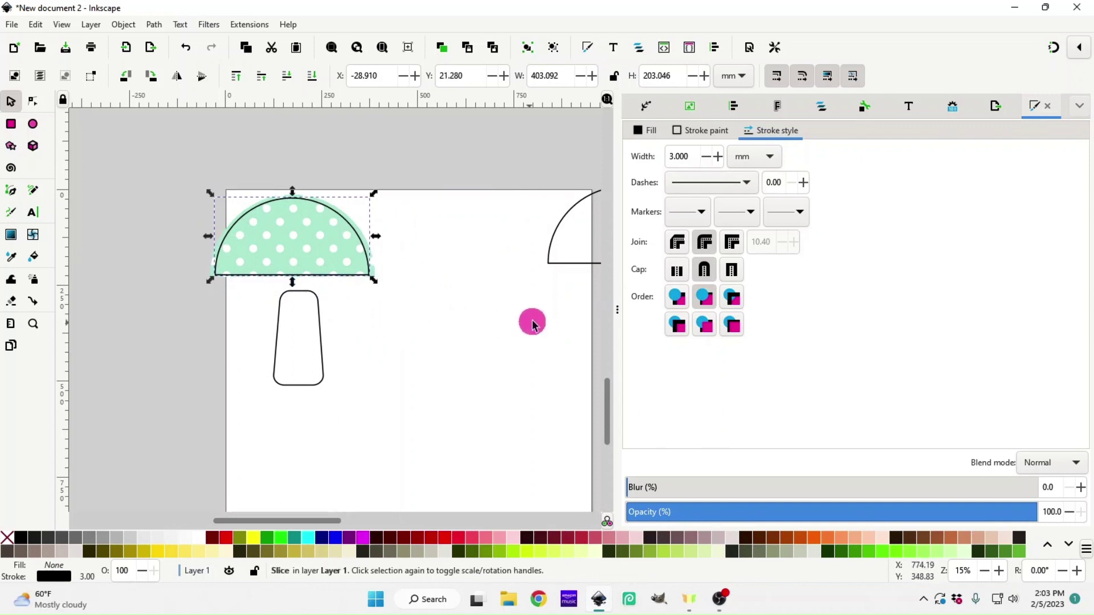
left_click_drag(563, 262, 416, 370)
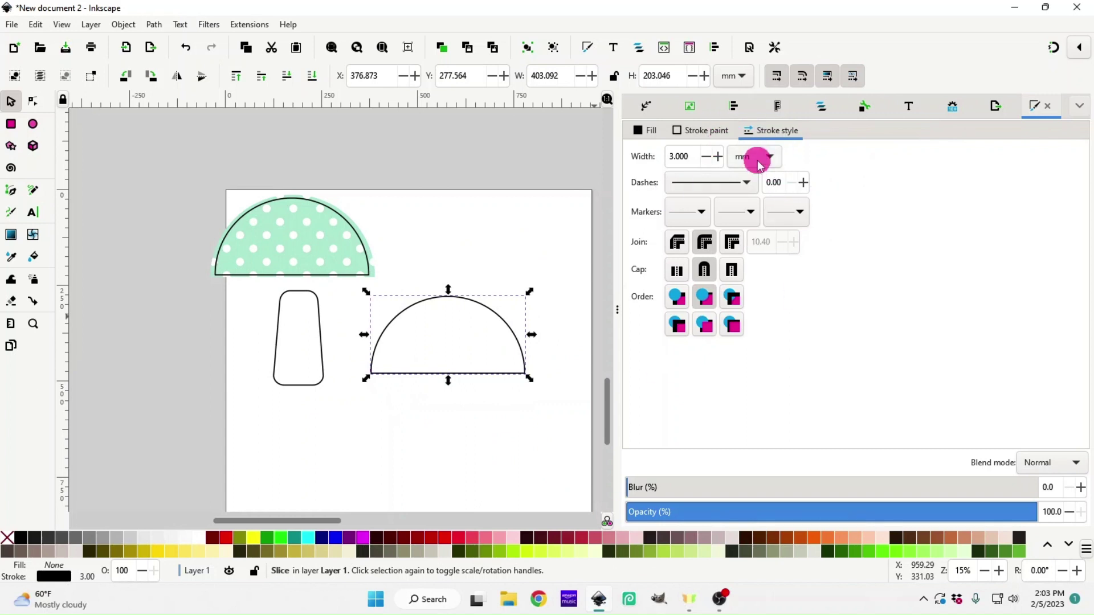
- Give the spare half-circle outline a long 24 24 dash pattern and fit it inside the cap outline at about 369 mm wide
left_click(747, 182)
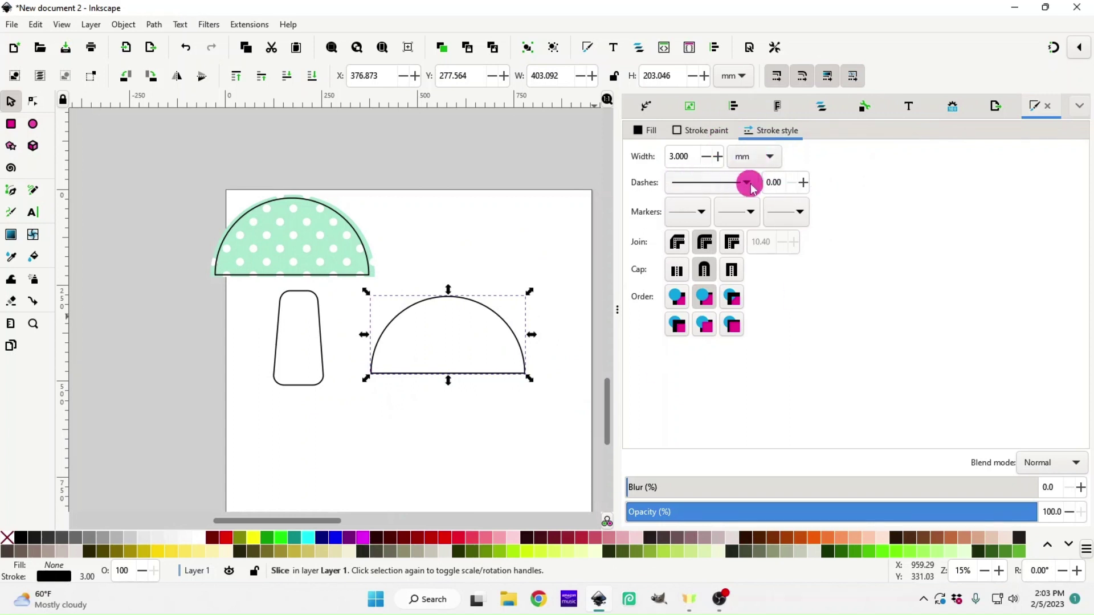
left_click(784, 400)
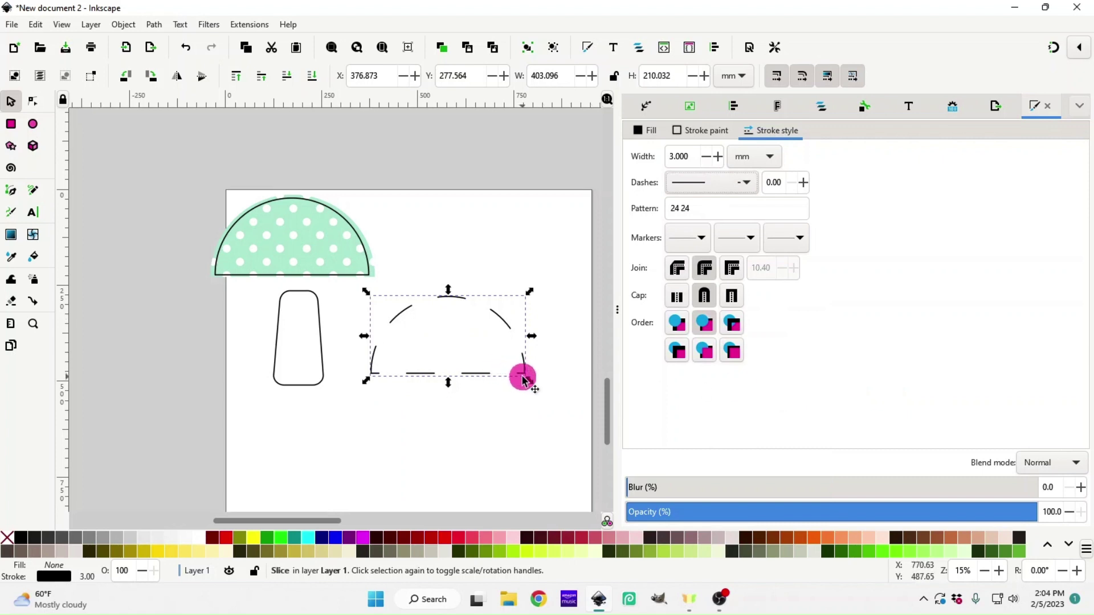
mouse_move(527, 378)
left_mouse_down()
mouse_move(354, 332)
mouse_move(320, 274)
left_mouse_up()
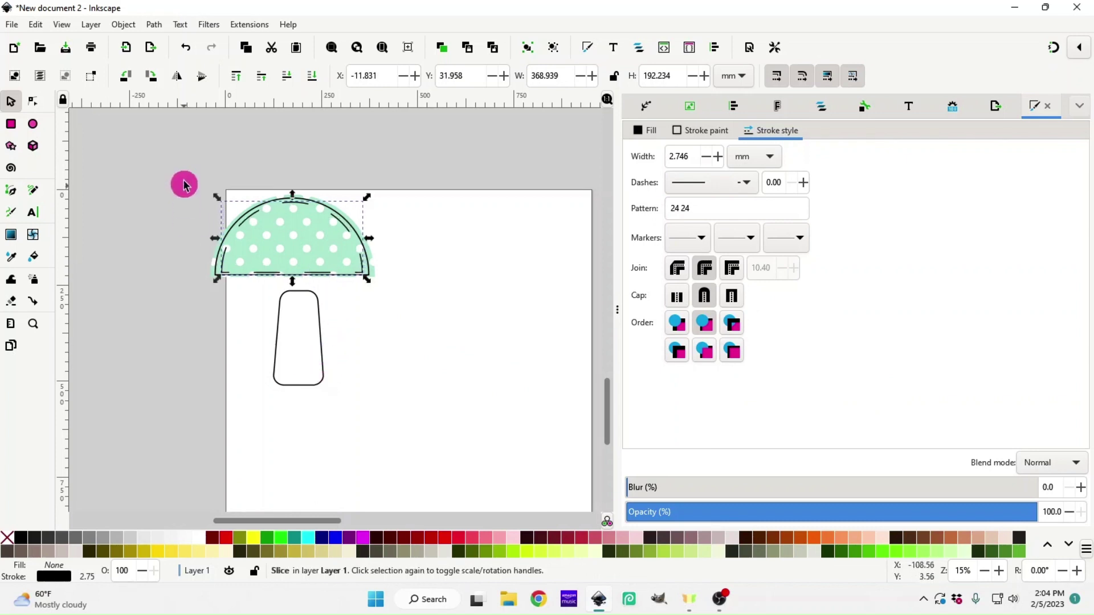
- Group the polka-dot cap with its solid and dashed outlines
left_click_drag(180, 158, 422, 306)
right_click(334, 252)
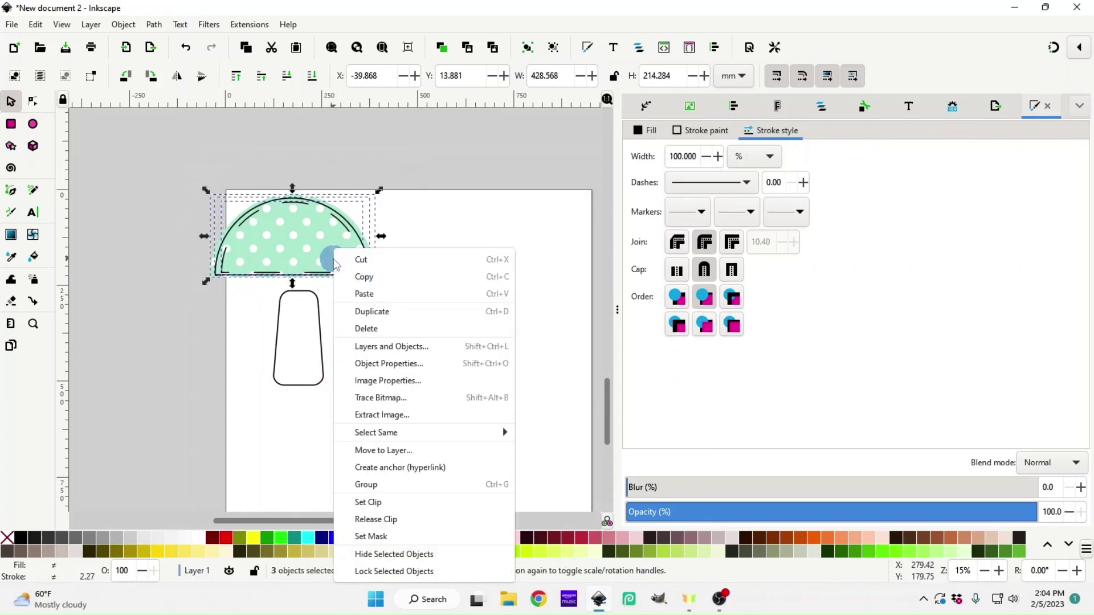
left_click(391, 484)
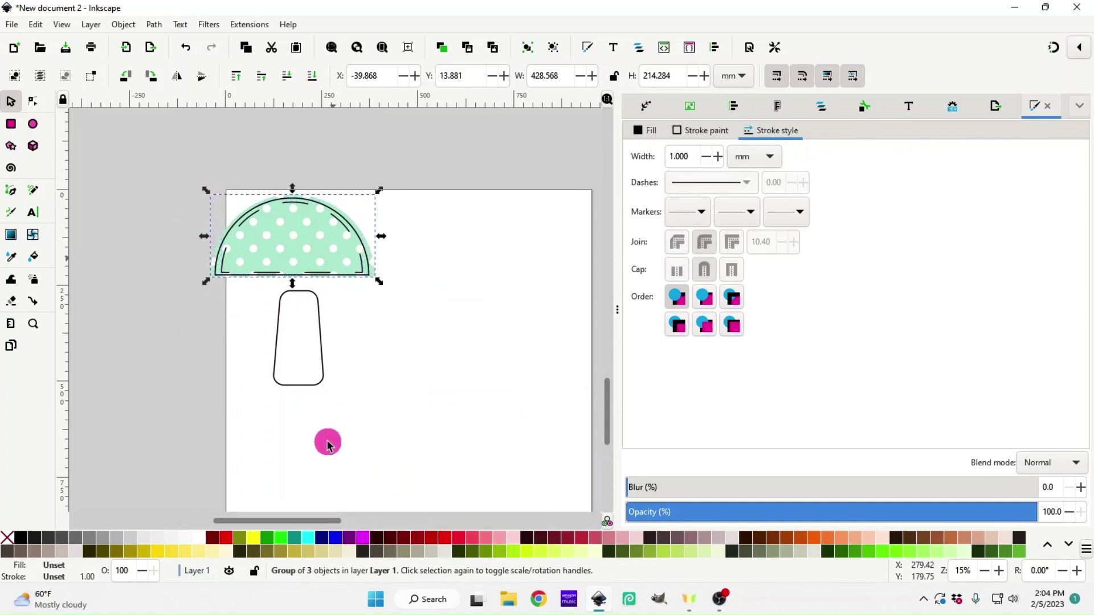
left_click(312, 387)
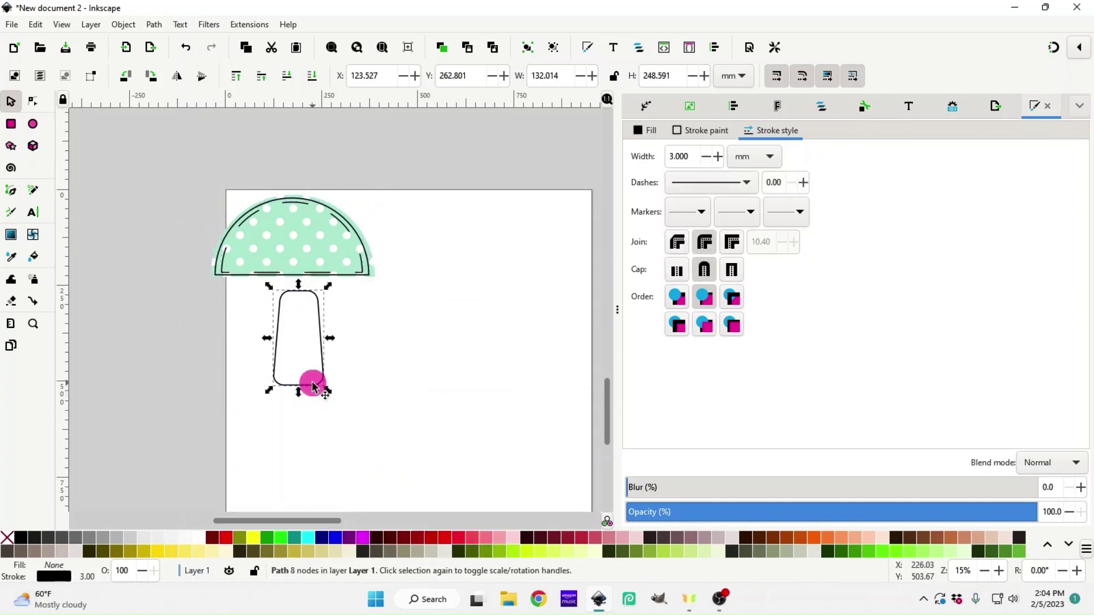
left_click(1005, 537)
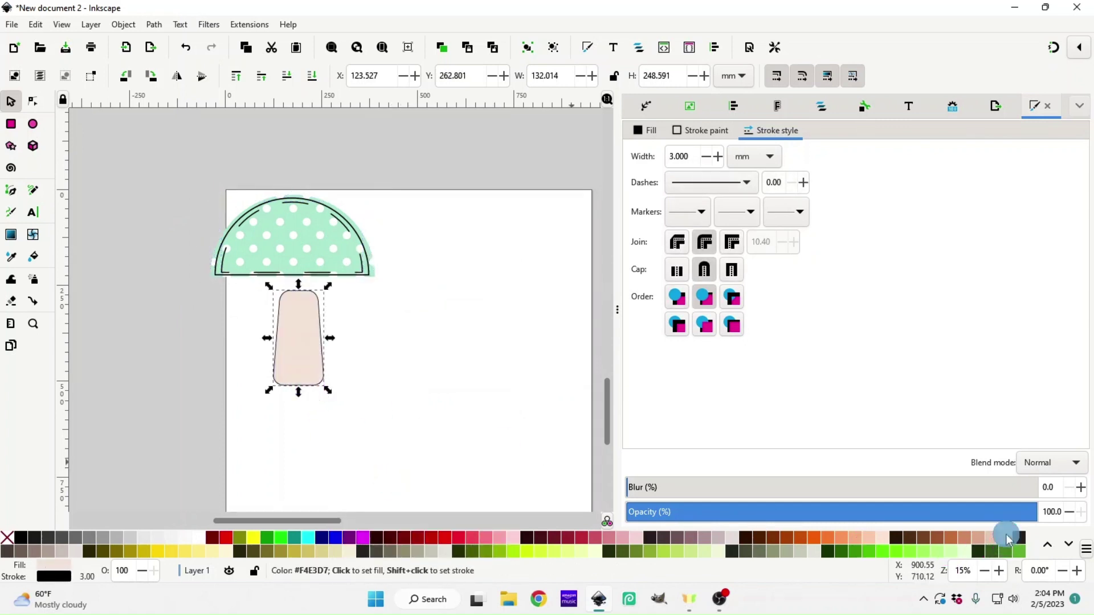
right_click(317, 391)
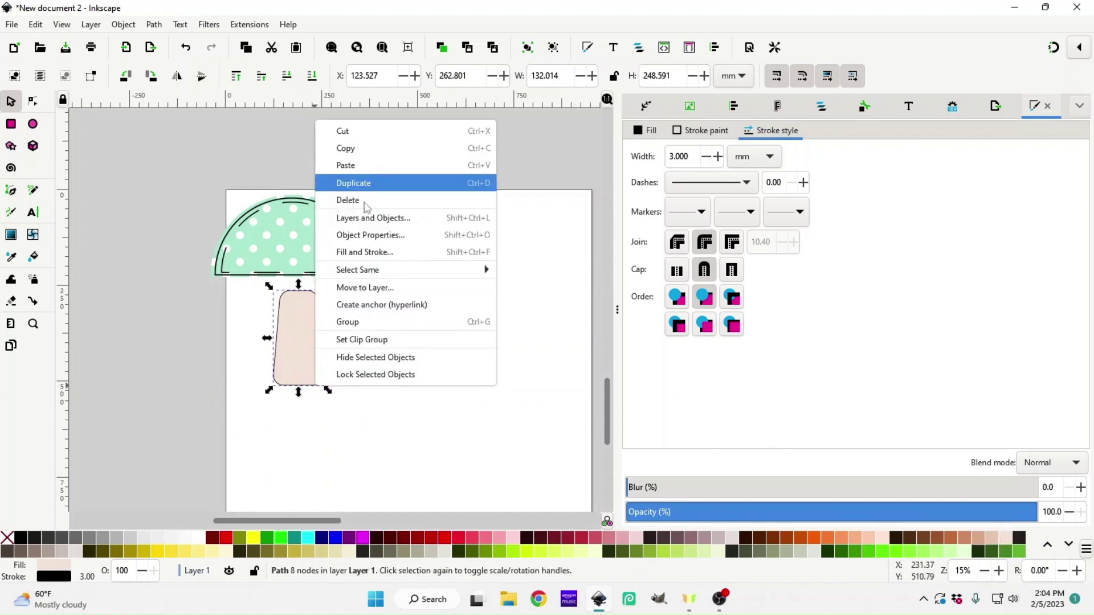
left_click(262, 111)
left_click(185, 50)
left_click(185, 50)
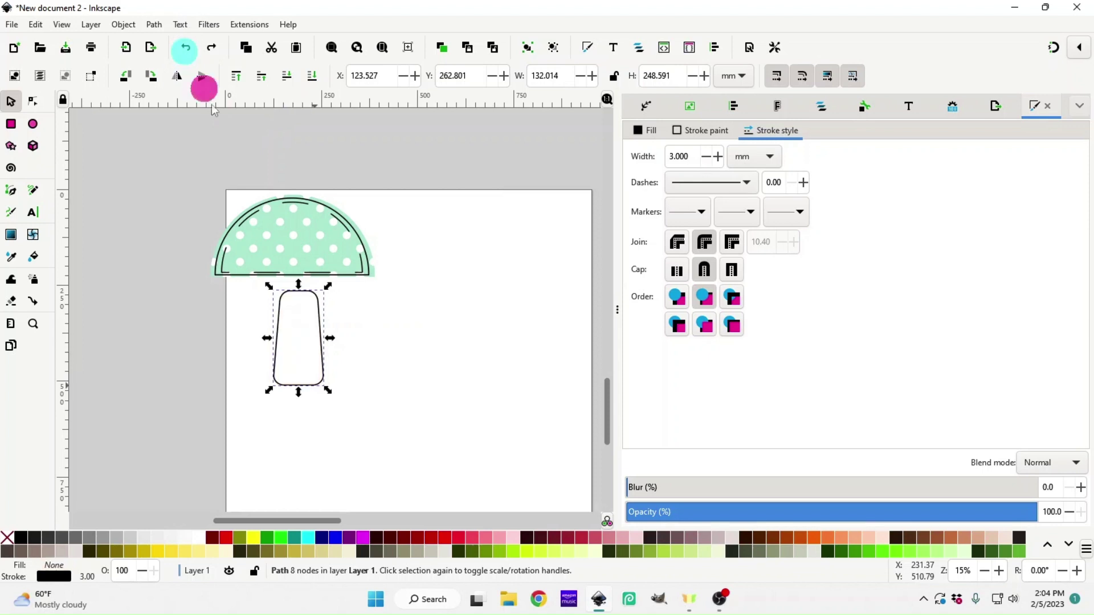
- Duplicate the stem outline twice and place both copies beside the original
right_click(304, 391)
left_click(366, 184)
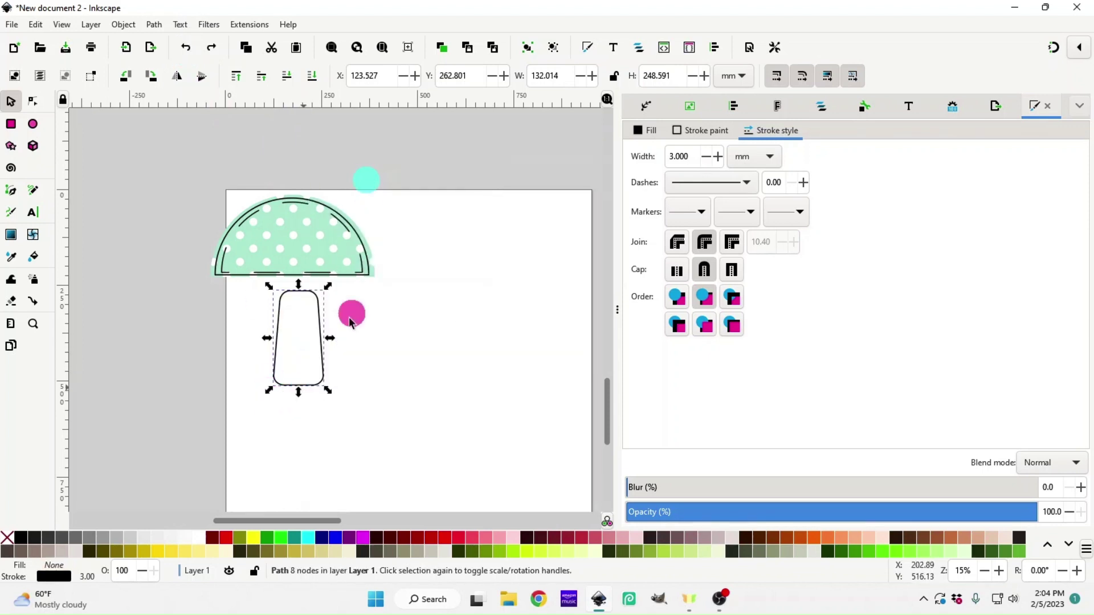
left_click_drag(303, 386, 451, 387)
right_click(376, 384)
left_click(427, 176)
- Fill the original stem with light beige #F4E3D7, move it slightly closer to the cap and remove its stroke
left_click(303, 383)
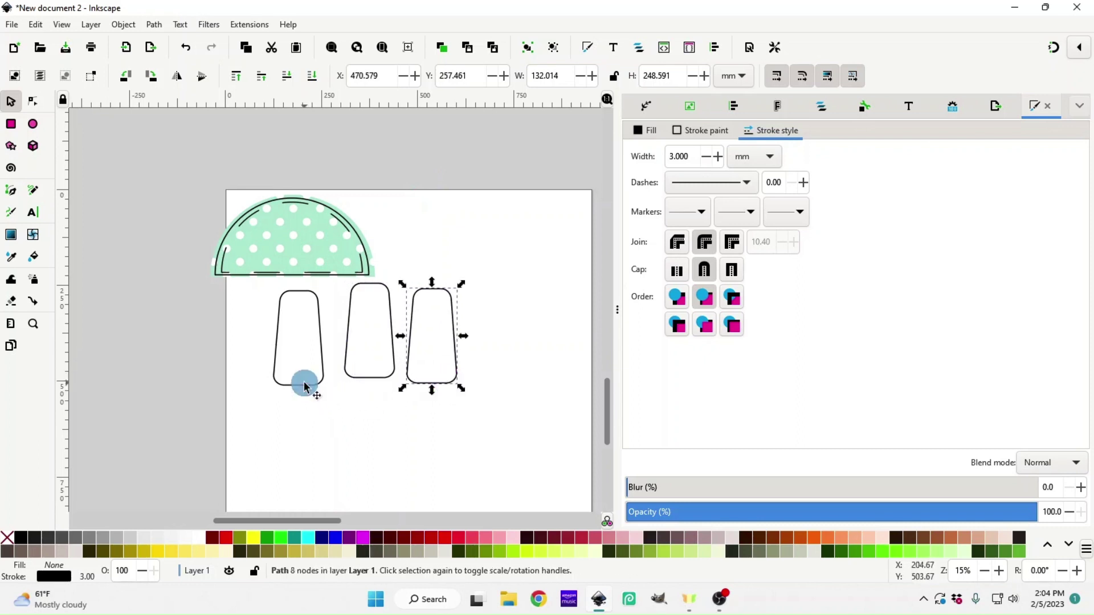
left_click(1005, 538)
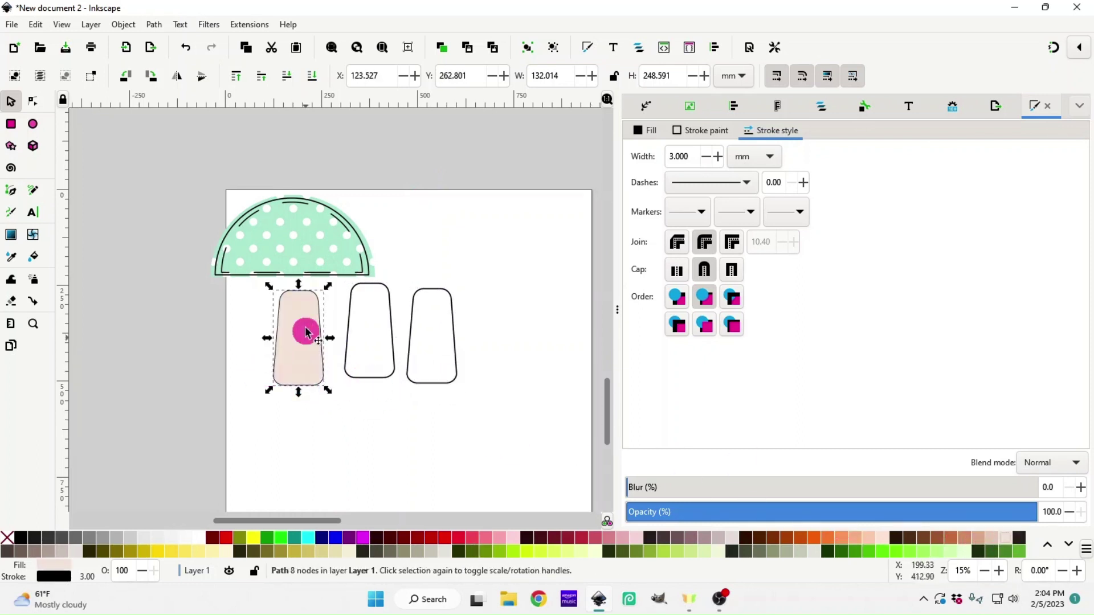
mouse_move(284, 312)
left_mouse_down()
mouse_move(270, 317)
mouse_move(281, 324)
left_mouse_up()
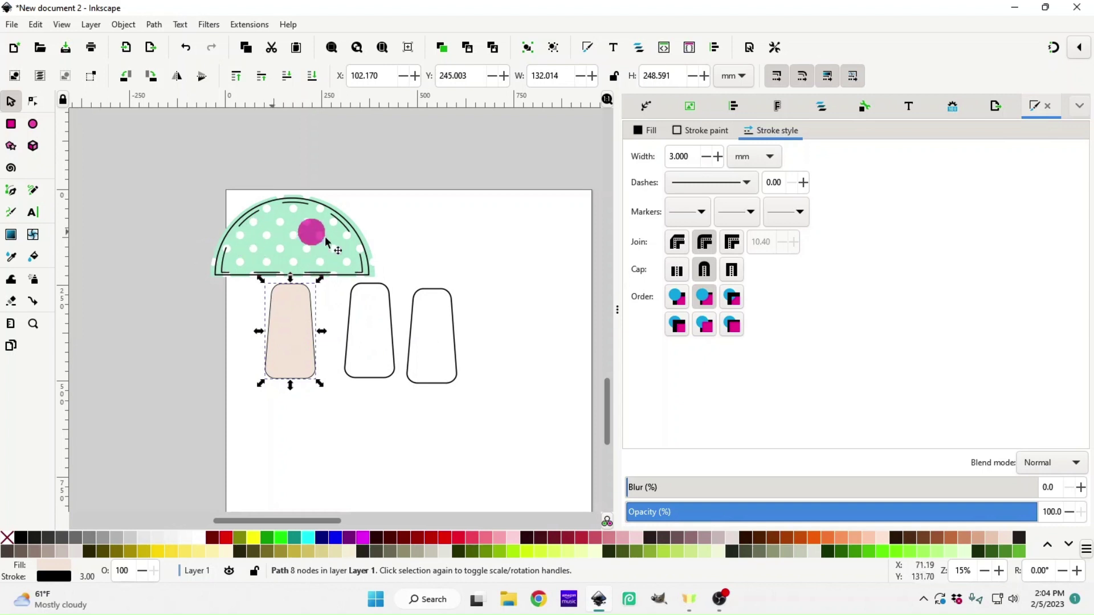
left_click(7, 541, "shift")
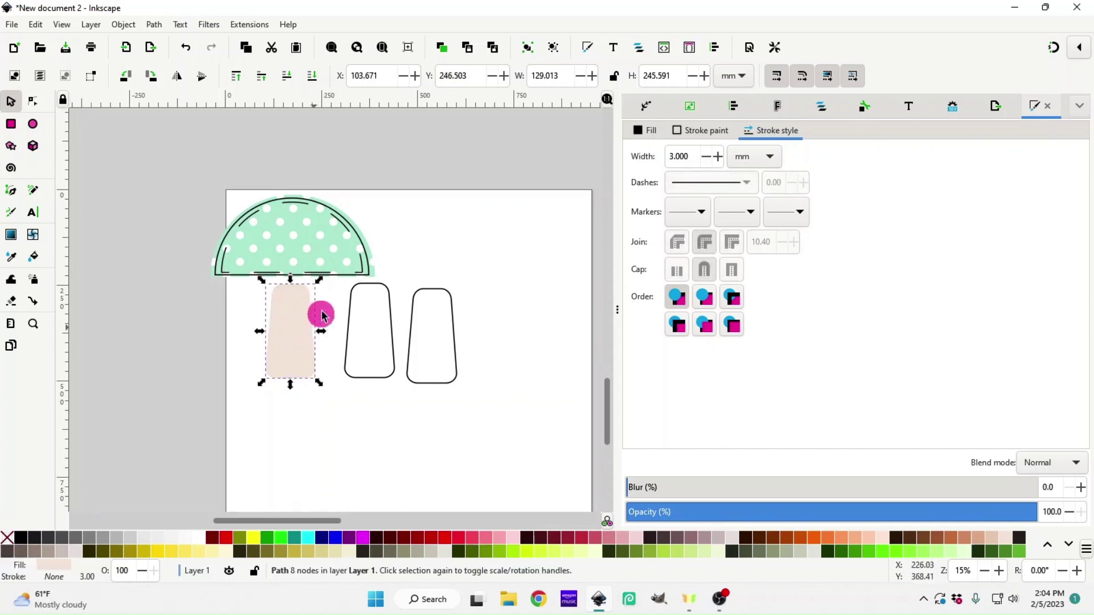
- Enlarge the beige stem shape proportionally to about 140 mm wide and center one black stem outline over it
left_click_drag(319, 280, 325, 281)
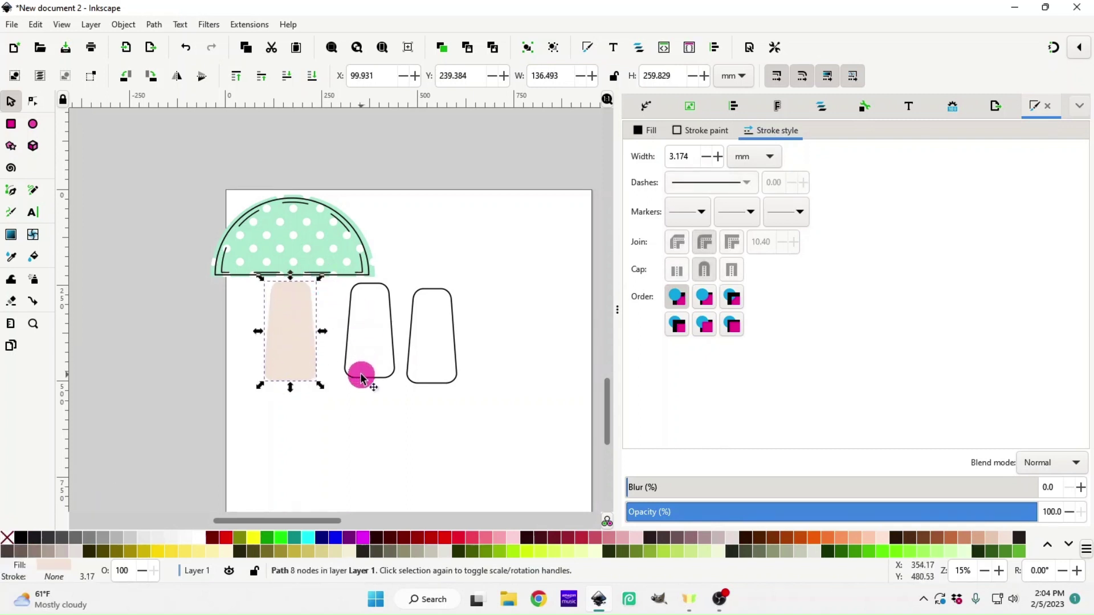
left_click_drag(361, 378, 274, 387)
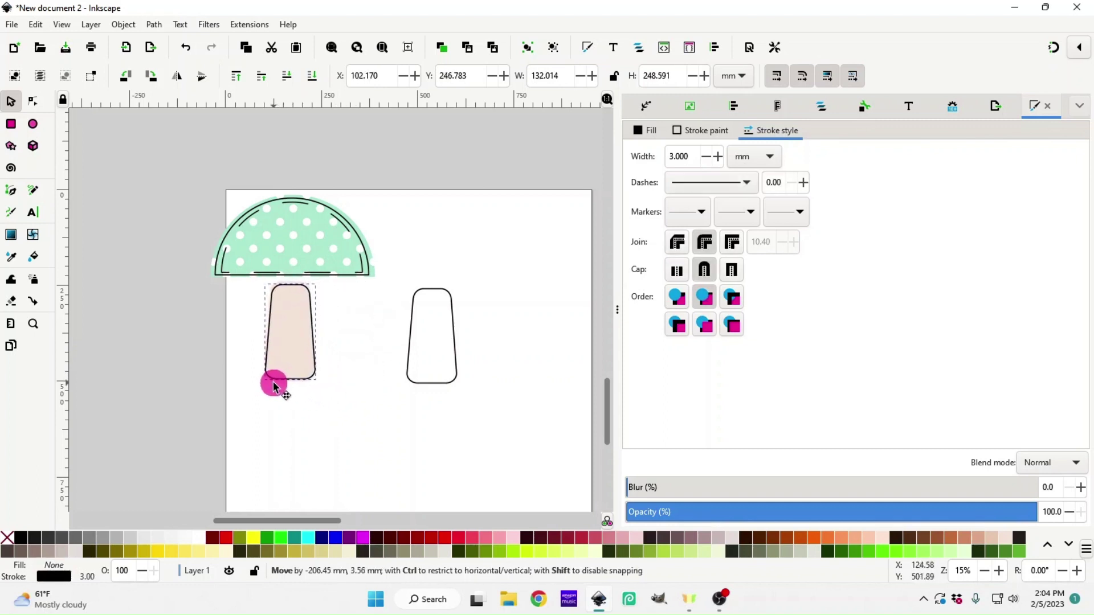
key("Escape")
left_click(289, 372)
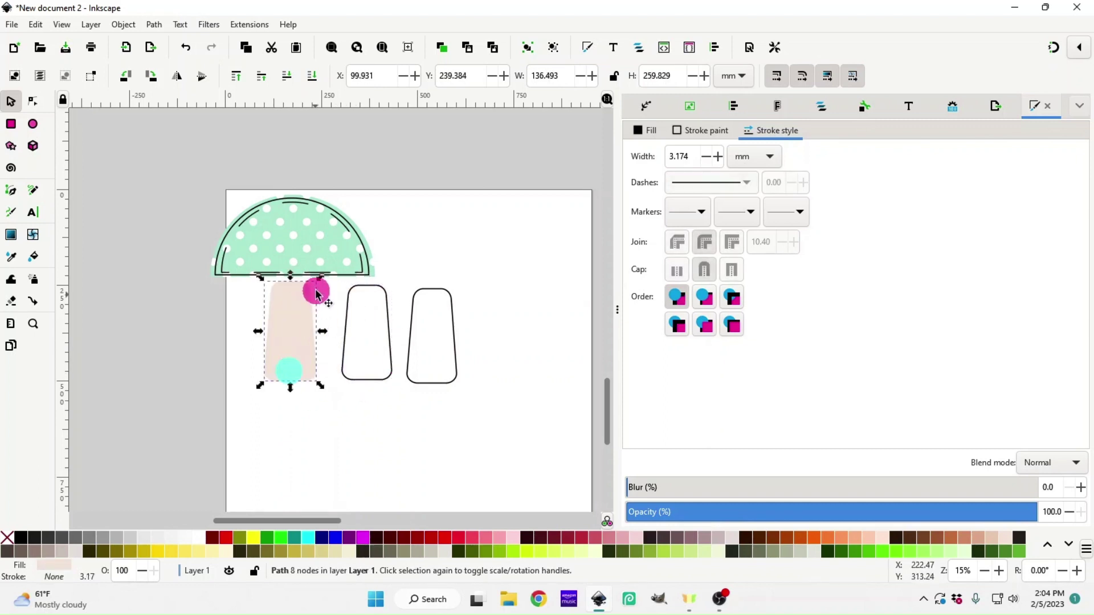
left_click_drag(317, 283, 320, 281)
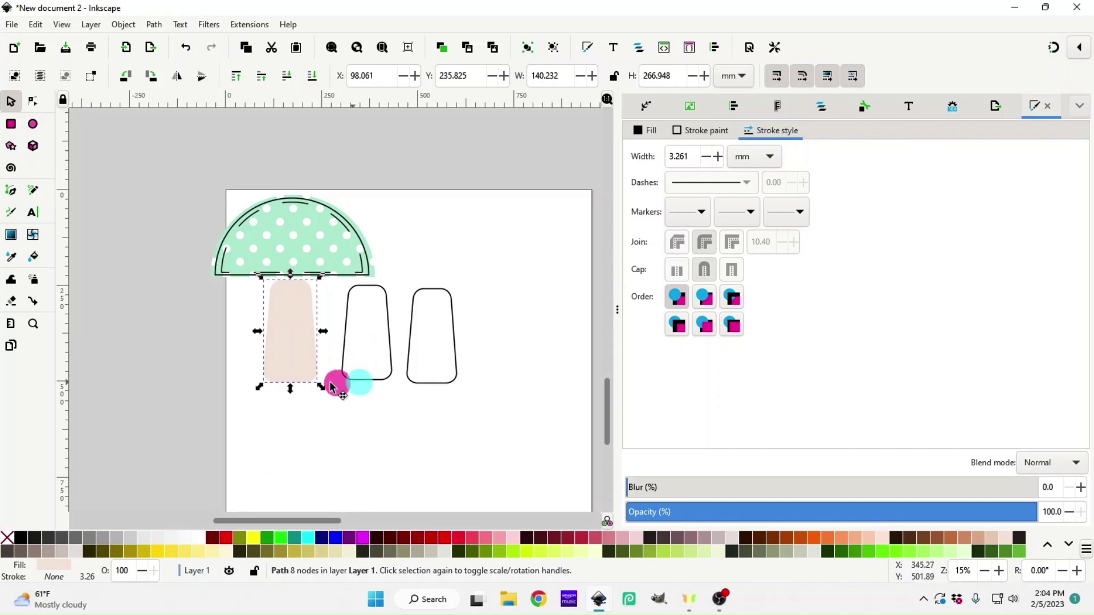
left_click_drag(330, 382, 277, 378)
scroll(277, 379, "up", 2)
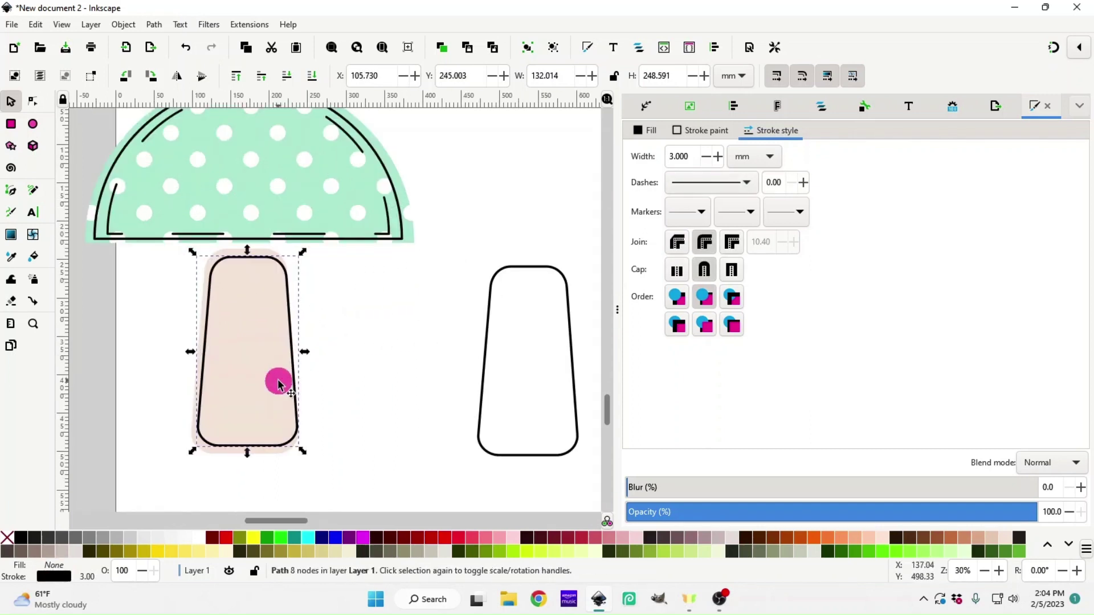
left_click_drag(248, 444, 241, 444)
- Move the remaining stem outline closer, give it a 24 24 dash pattern and set its stroke width to 1.7 mm
left_click_drag(546, 463, 405, 465)
left_click(745, 183)
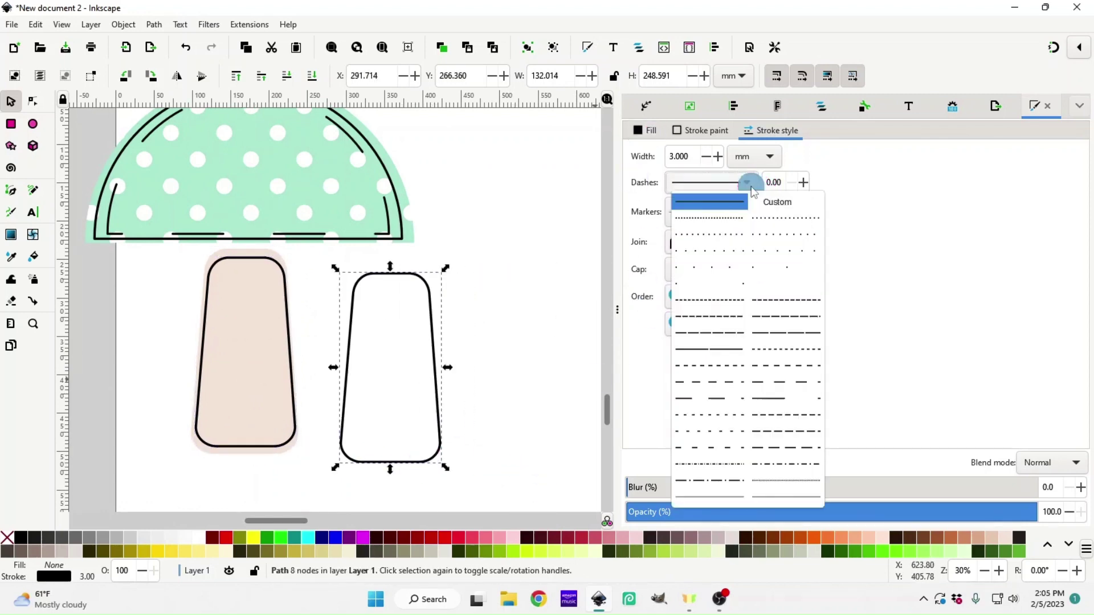
left_click(776, 384)
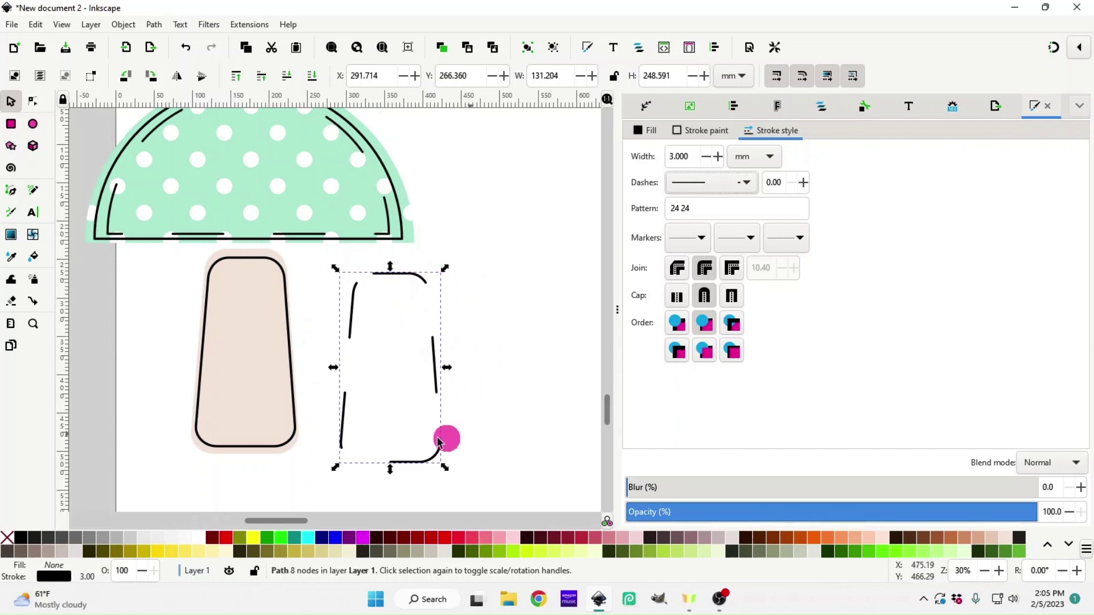
left_click(708, 160)
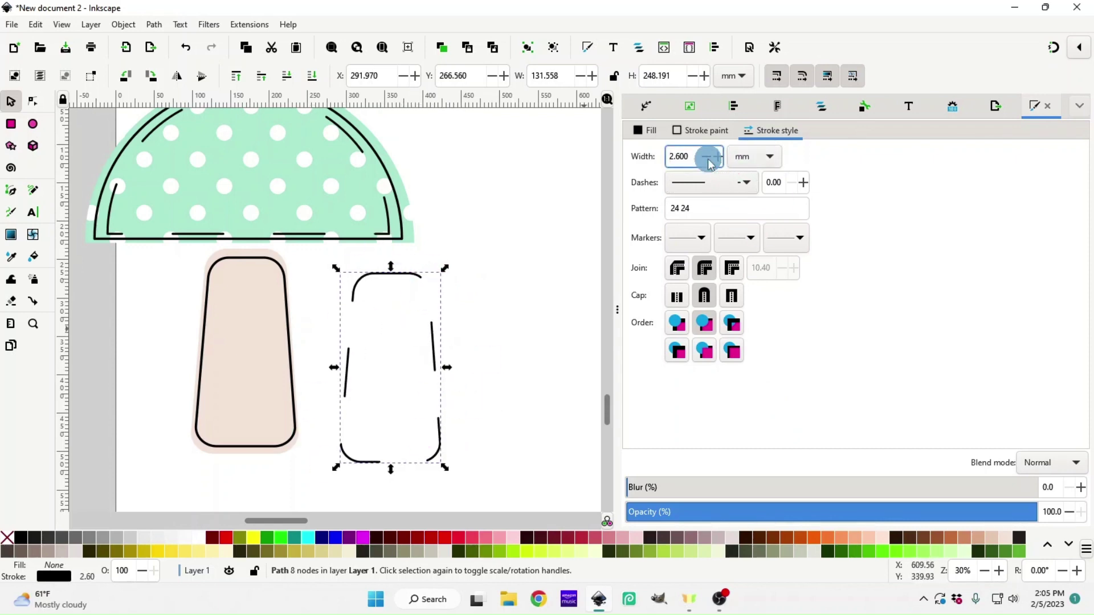
left_click(708, 161)
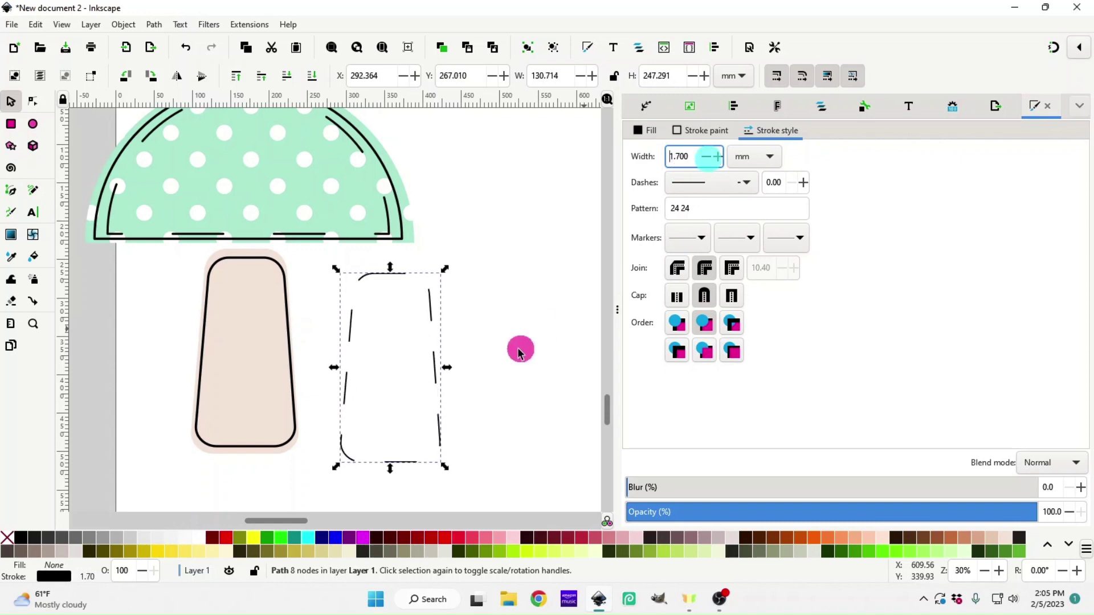
- Fit the dashed outline inside the stem at about 113 mm wide and group the three stem shapes
left_click_drag(435, 374, 285, 374)
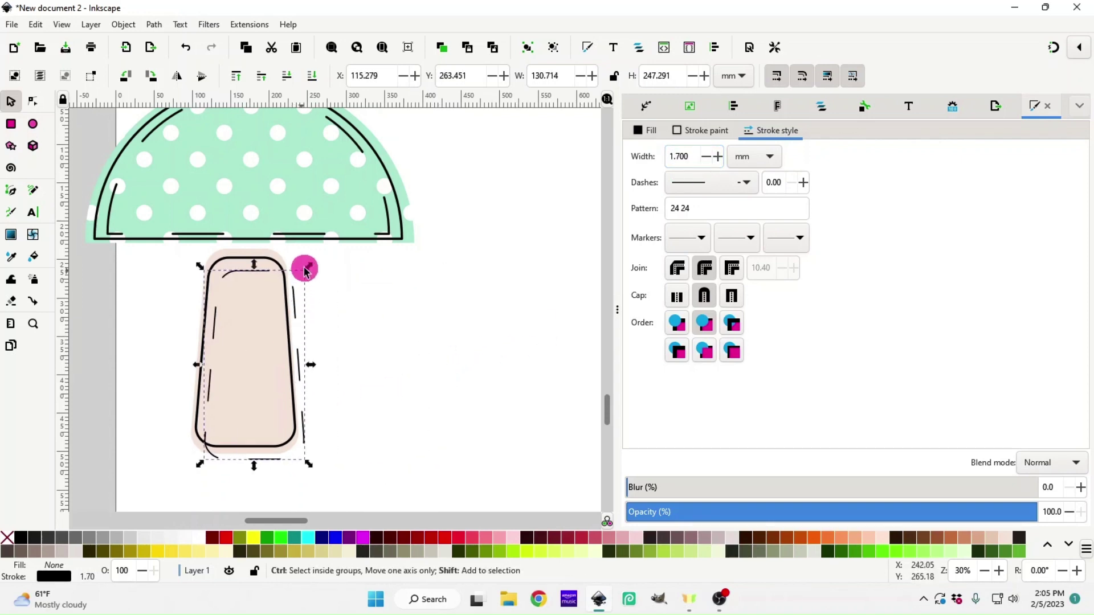
left_click_drag(305, 271, 279, 295)
left_click(439, 503)
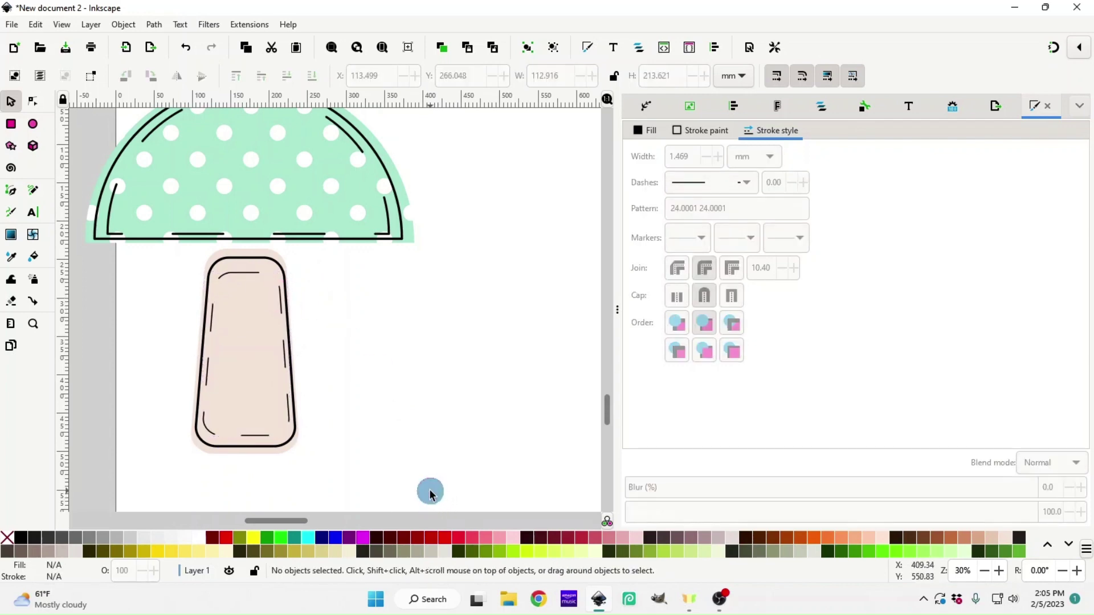
left_click_drag(430, 494, 132, 234)
right_click(258, 332)
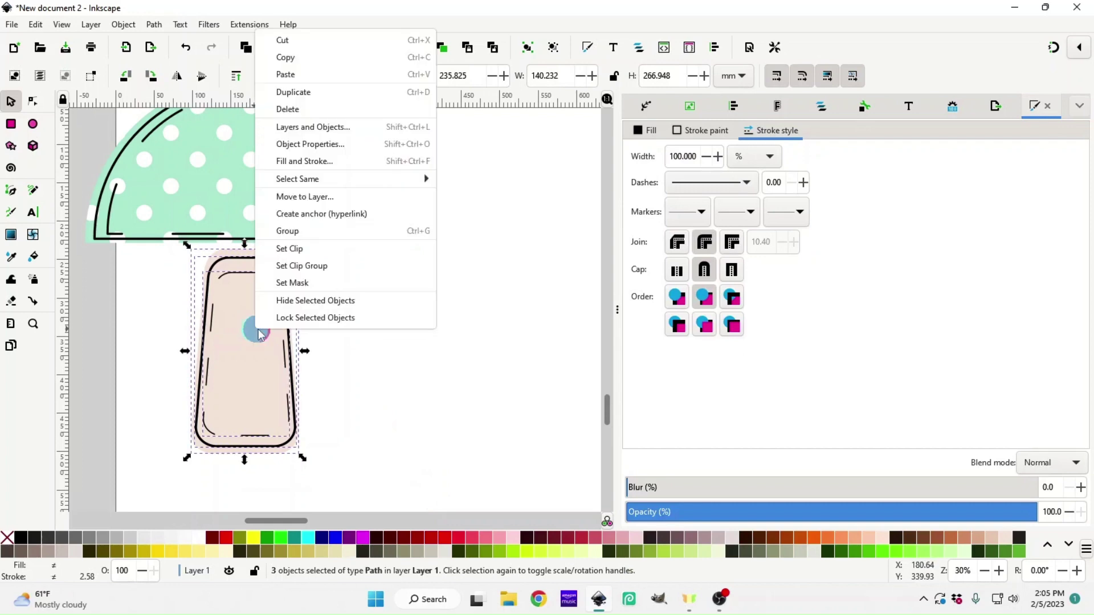
left_click(299, 234)
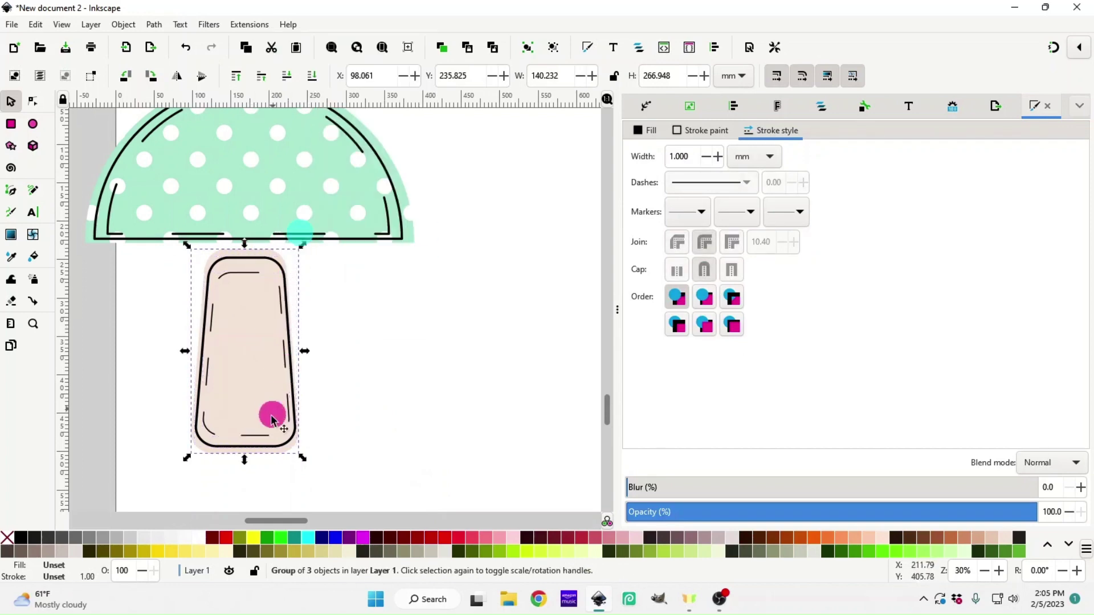
- Move the stem group up so its top overlaps the cap and send it behind the cap
left_click_drag(262, 444, 265, 391)
scroll(317, 447, "up", 5)
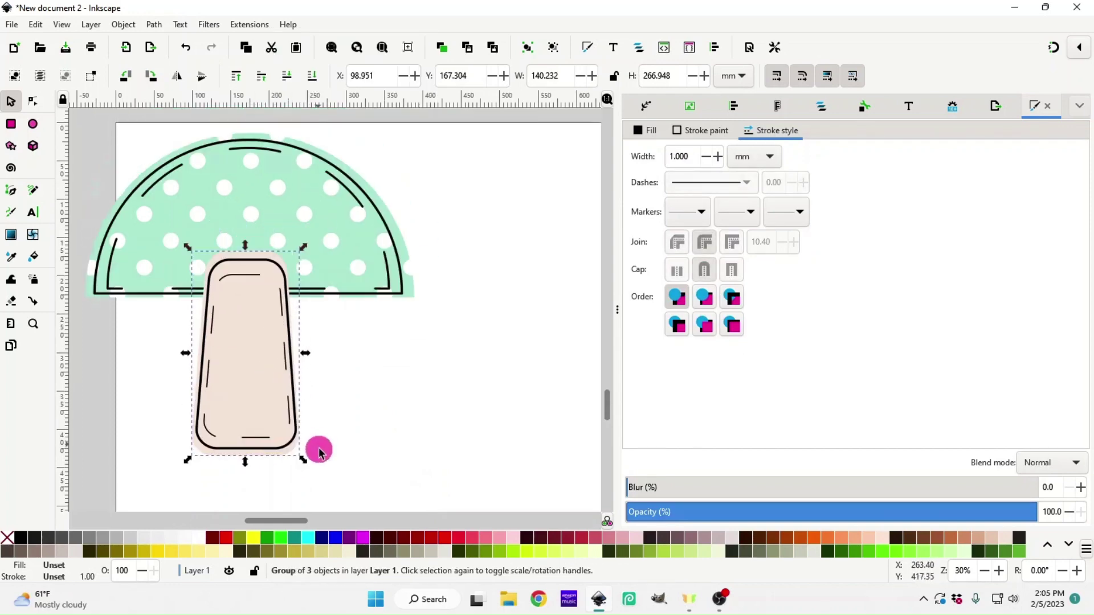
left_click(311, 78)
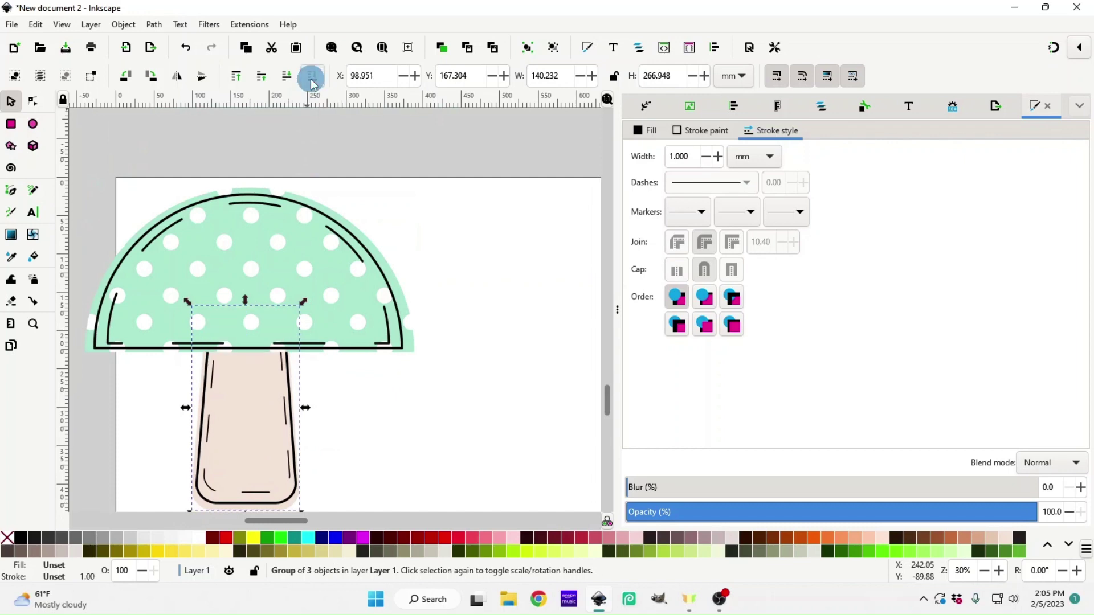
key("minus")
key("minus")
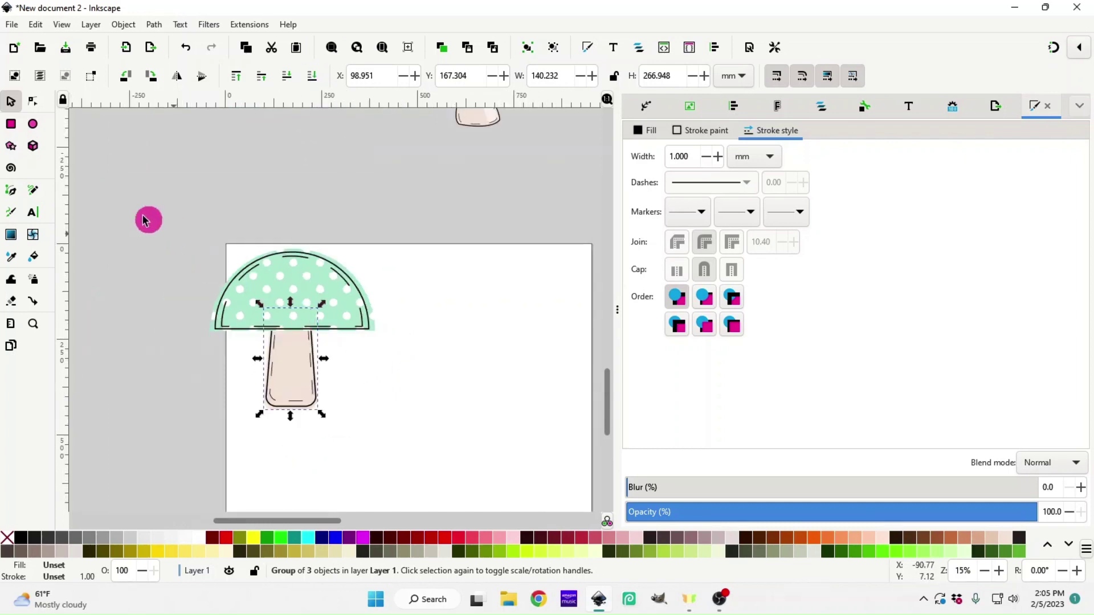
- Group the cap and stem into one mushroom and move it off the page into the empty canvas beside it
left_click_drag(169, 245, 450, 458)
right_click(281, 377)
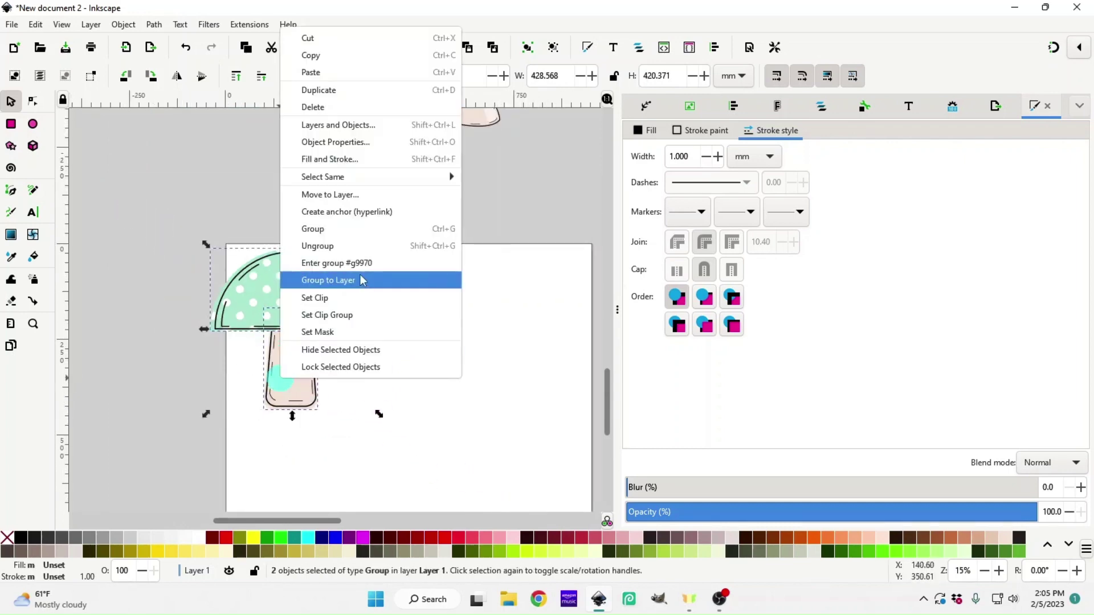
left_click(360, 229)
left_click_drag(293, 366, 349, 318)
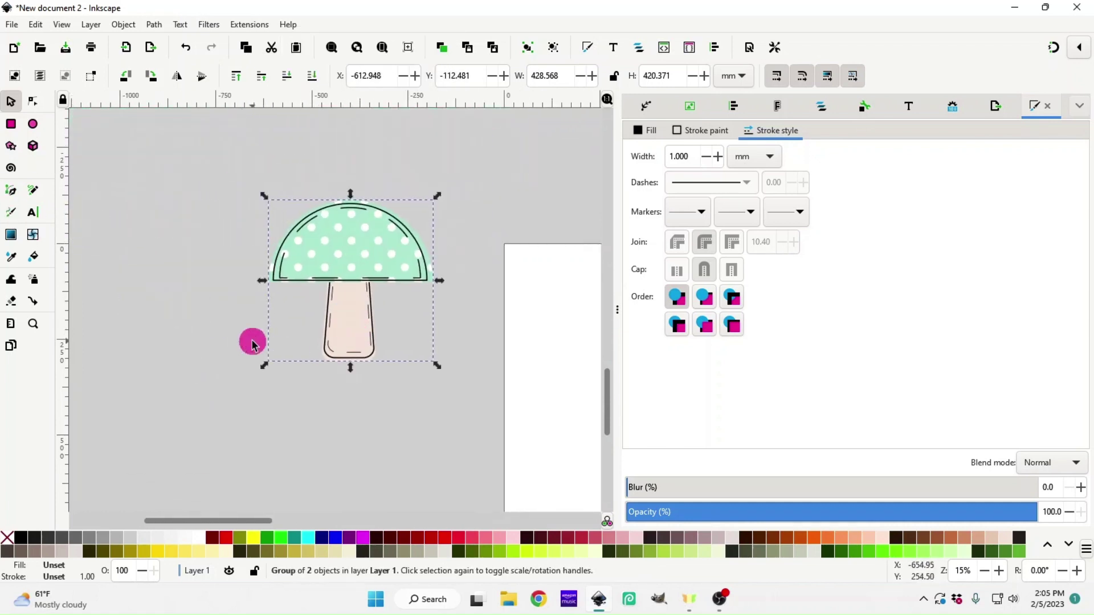
- Draw a freehand zigzag about 91 mm wide and 88 mm high in the empty canvas beside the green mushroom's cap
left_click(34, 192)
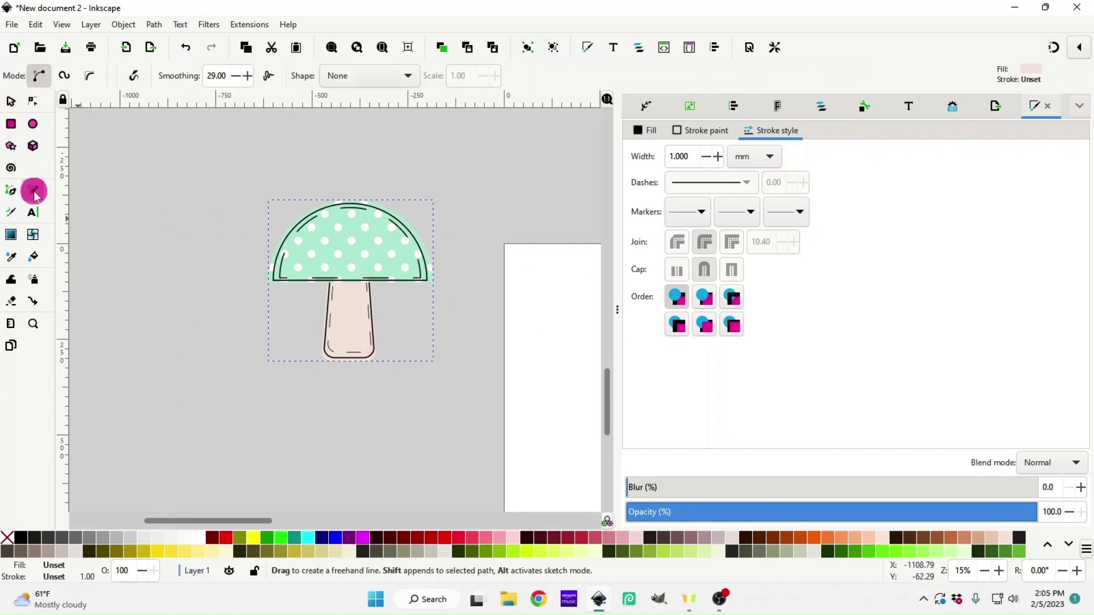
left_click(96, 69)
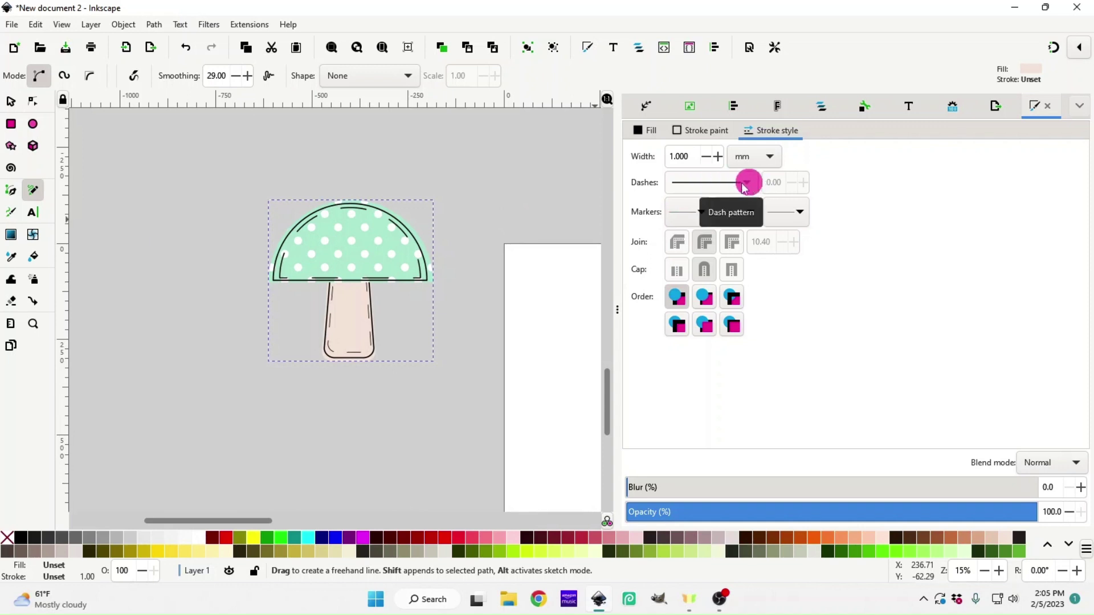
mouse_move(149, 199)
left_mouse_down()
mouse_move(179, 191)
mouse_move(154, 211)
mouse_move(178, 206)
mouse_move(159, 224)
mouse_move(183, 216)
mouse_move(192, 245)
left_mouse_up()
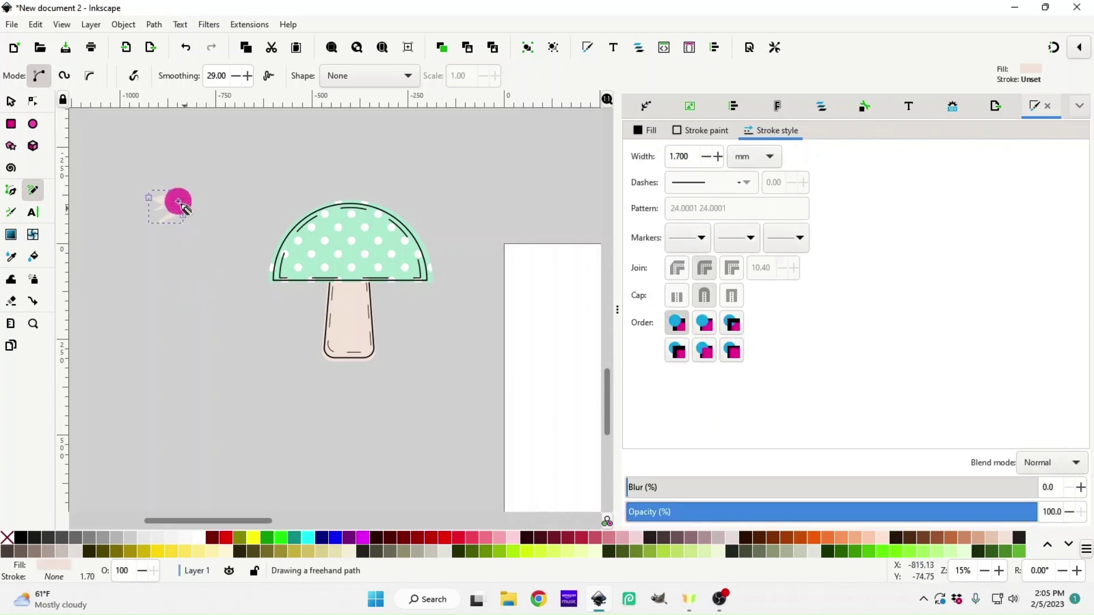
key("plus")
key("plus")
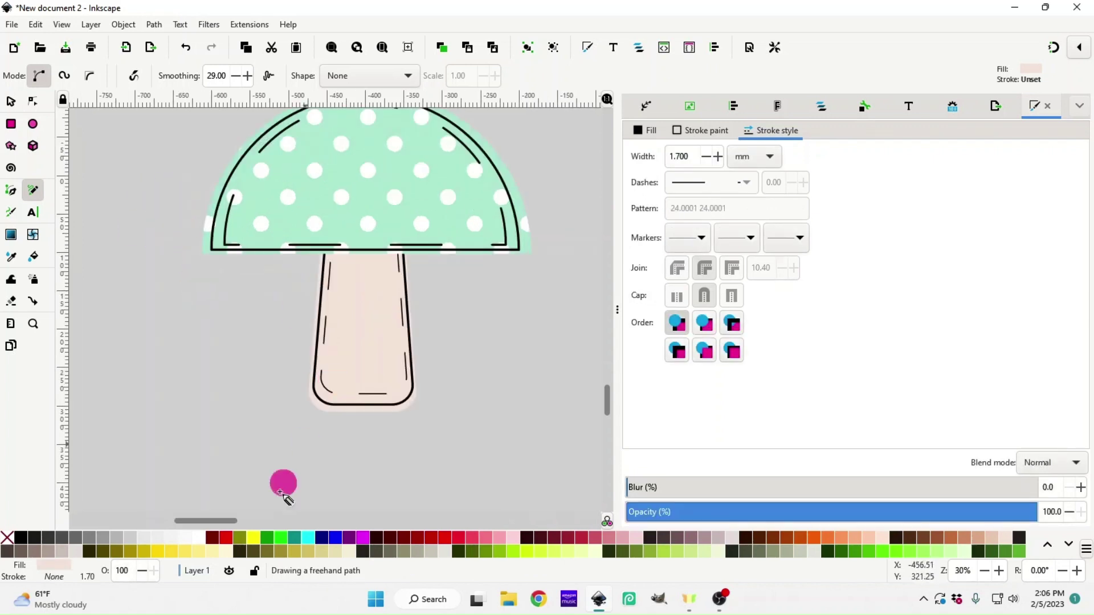
left_click_drag(227, 523, 195, 520)
scroll(250, 415, "up", 5)
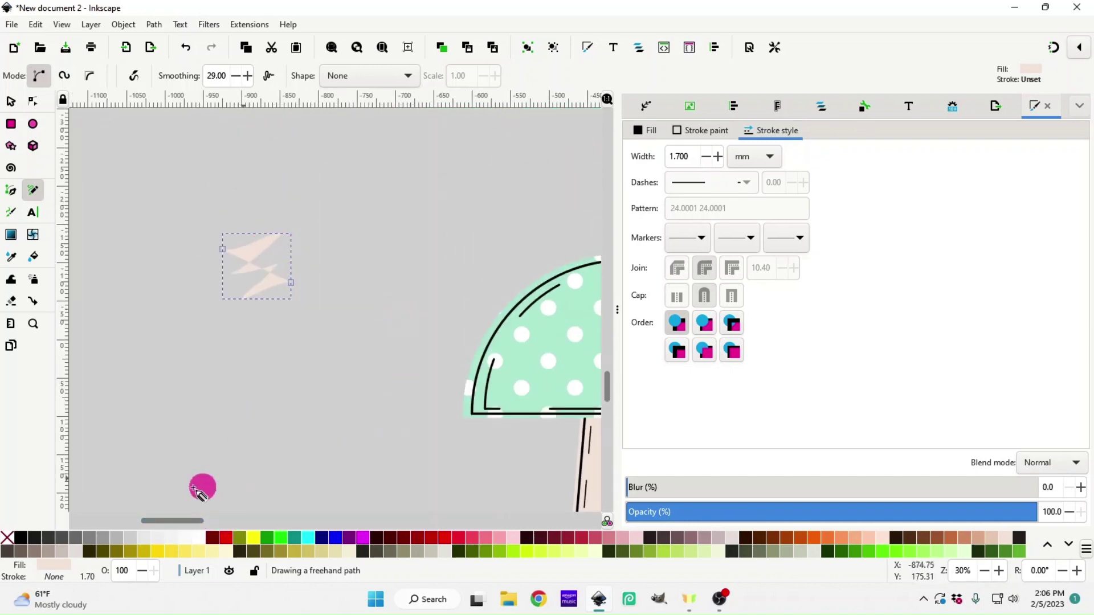
- Give the zigzag a solid black stroke without dashes and remove its fill
left_click(20, 544, "shift")
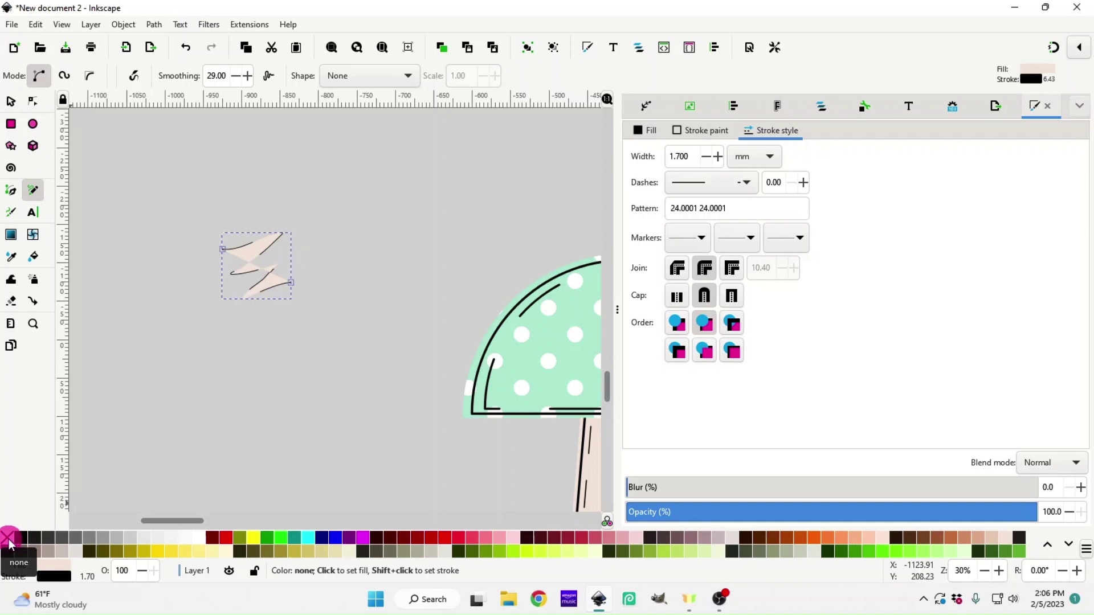
left_click(9, 544)
mouse_move(288, 310)
left_mouse_down()
mouse_move(206, 320)
mouse_move(236, 261)
left_mouse_up()
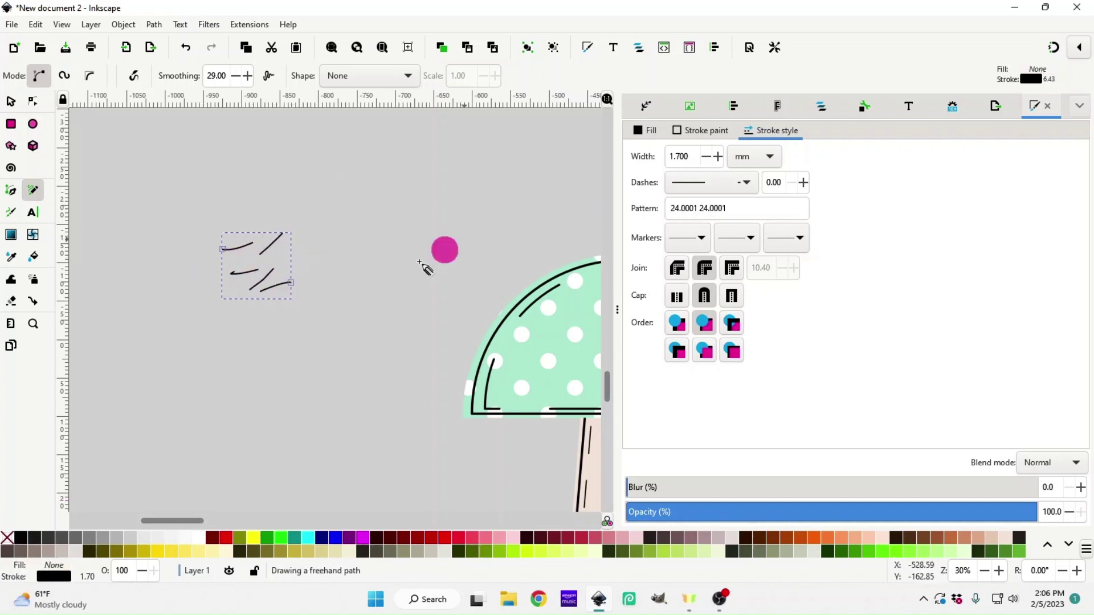
left_click(746, 182)
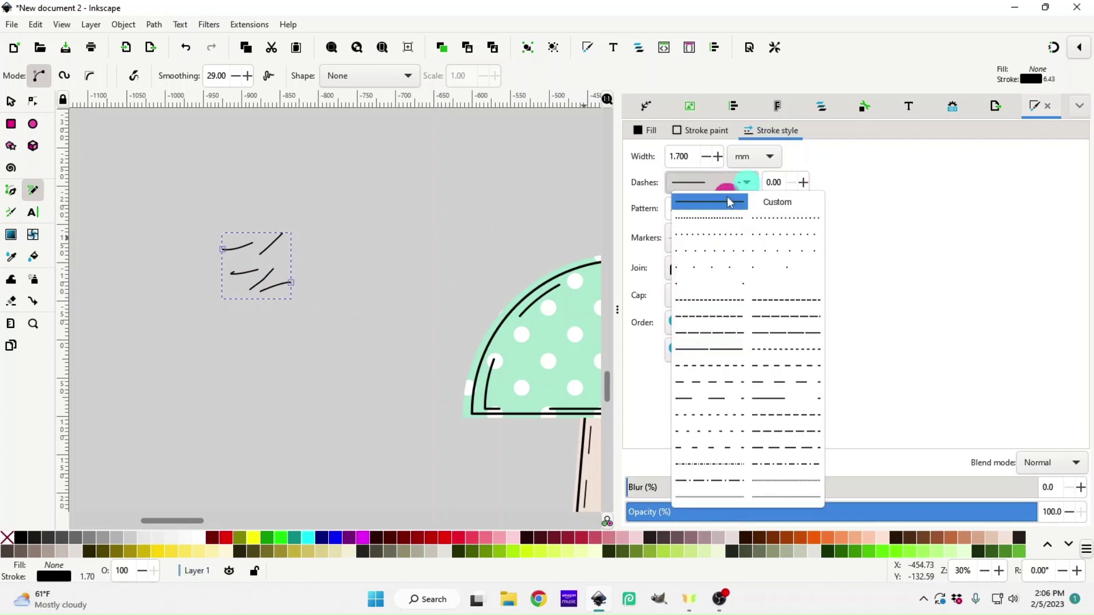
left_click(730, 206)
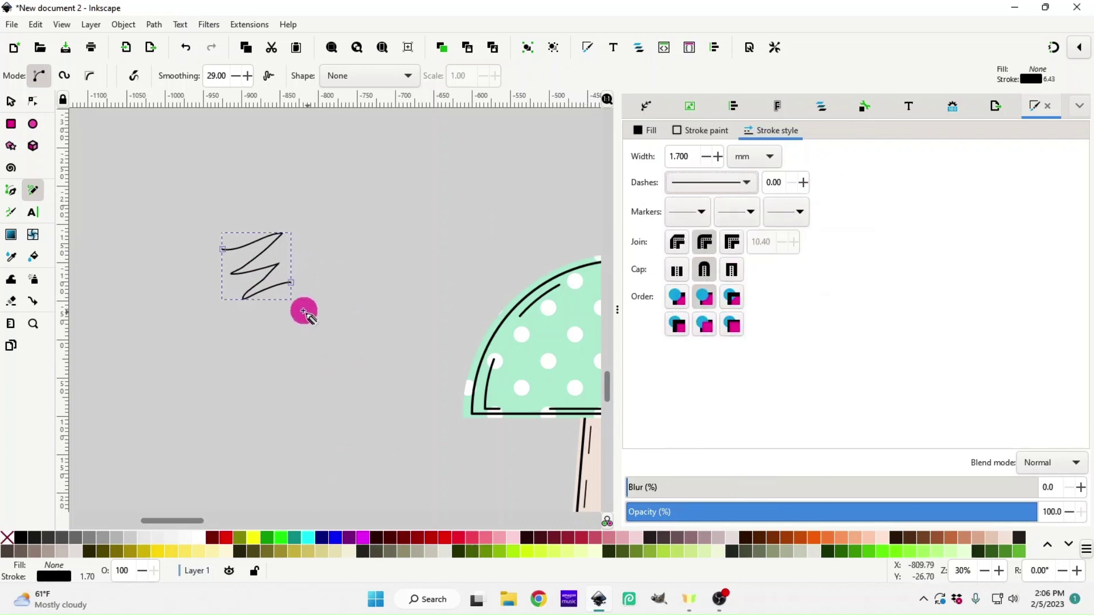
key("s")
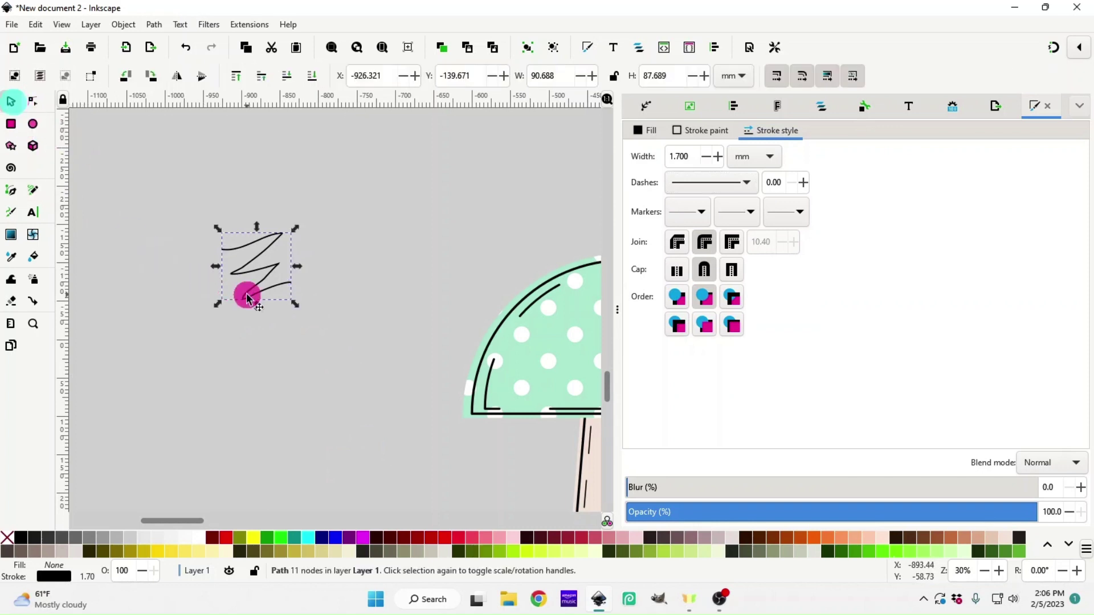
- Draw two more freehand zigzags in the empty canvas, one beside the first and one below
left_click(34, 194)
mouse_move(324, 232)
left_mouse_down()
mouse_move(374, 234)
mouse_move(339, 264)
mouse_move(389, 255)
mouse_move(347, 284)
mouse_move(397, 278)
left_mouse_up()
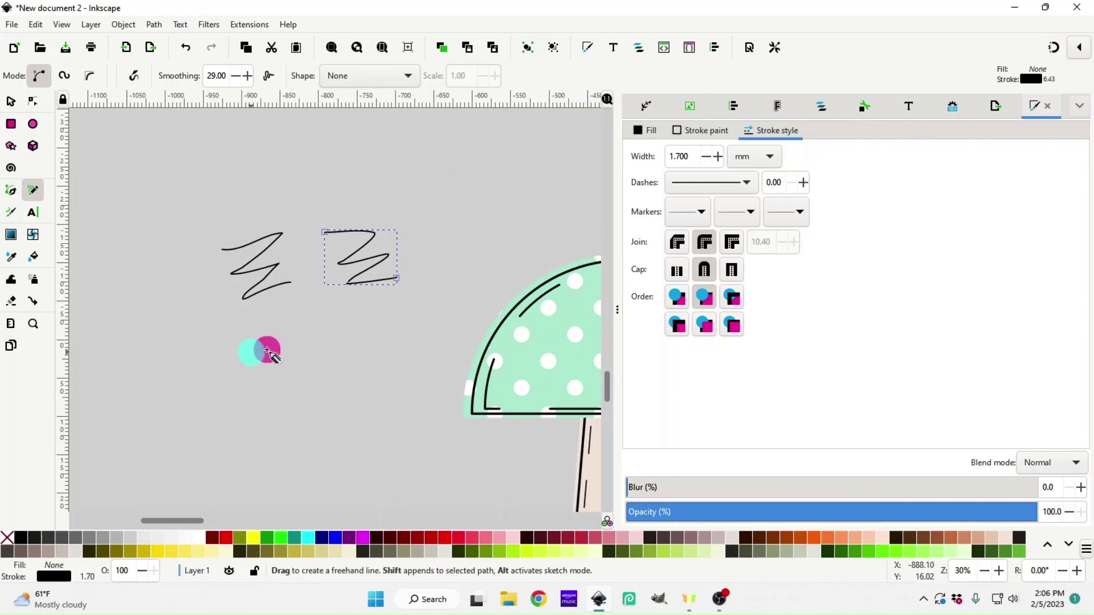
mouse_move(250, 352)
left_mouse_down()
mouse_move(279, 367)
mouse_move(255, 382)
mouse_move(362, 390)
mouse_move(694, 379)
mouse_move(446, 345)
mouse_move(393, 362)
left_mouse_up()
- Move the lowest zigzag onto the cap's right edge and rotate it to lie across the outline as a stitch
left_click(11, 102)
left_click(395, 344)
left_click_drag(416, 326, 411, 322)
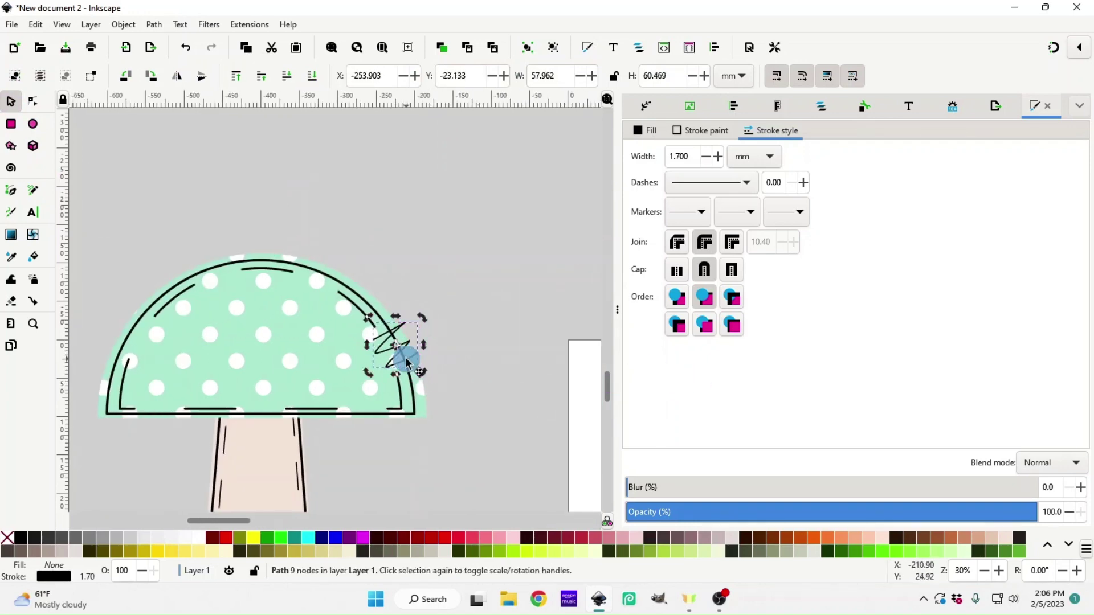
mouse_move(422, 374)
left_mouse_down()
mouse_move(419, 359)
mouse_move(235, 358)
mouse_move(133, 342)
mouse_move(171, 312)
mouse_move(188, 329)
mouse_move(127, 334)
mouse_move(237, 508)
mouse_move(244, 547)
mouse_move(306, 402)
left_mouse_up()
- Duplicate the stitch zigzag and place the copy across the cap's left edge
right_click(418, 358)
left_click(480, 153)
left_click(135, 317)
- Duplicate the left cap stitch and place a smaller copy across the stem's right edge
right_click(128, 333)
left_click(200, 124)
left_click_drag(328, 363, 215, 325)
left_click(318, 391)
- Duplicate the stem stitch, place the copy across the stem's upper left edge at about 28 by 37 mm, and flip it vertically
right_click(303, 397)
left_click(342, 186)
left_click(190, 357)
left_click(200, 330)
left_click(200, 330)
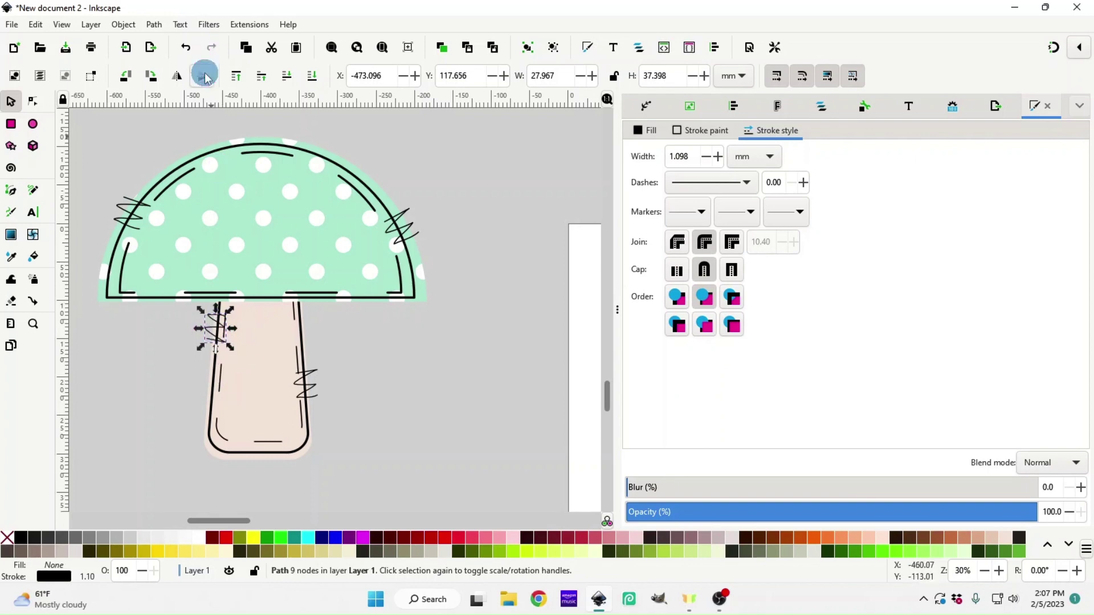
left_click(363, 476)
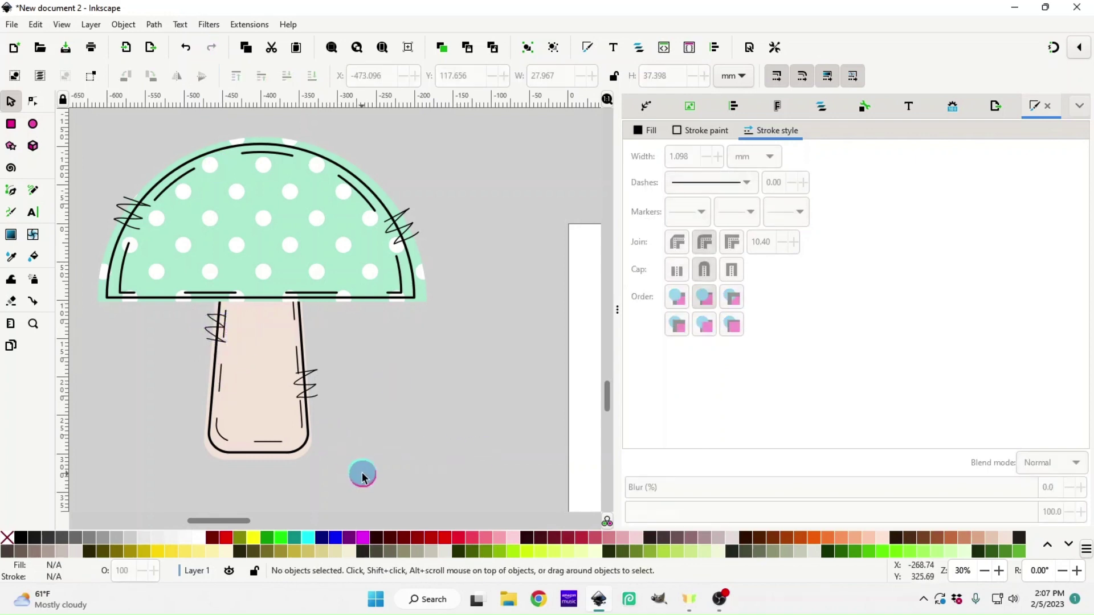
- Delete the two leftover zigzags in the empty canvas beside the green mushroom
key("minus")
key("minus")
key("minus")
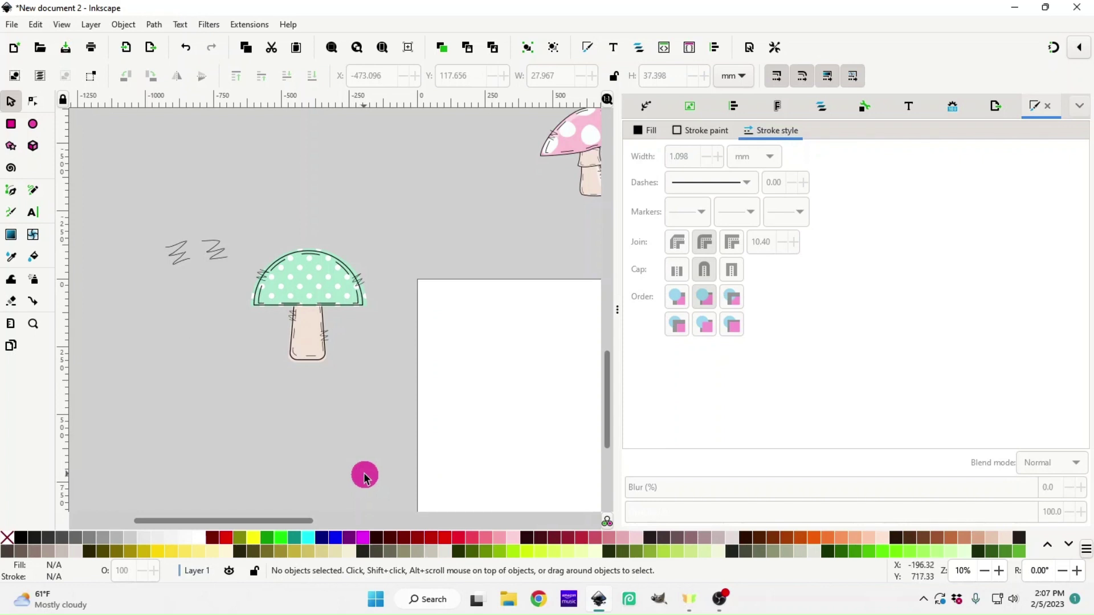
left_click_drag(122, 205, 236, 284)
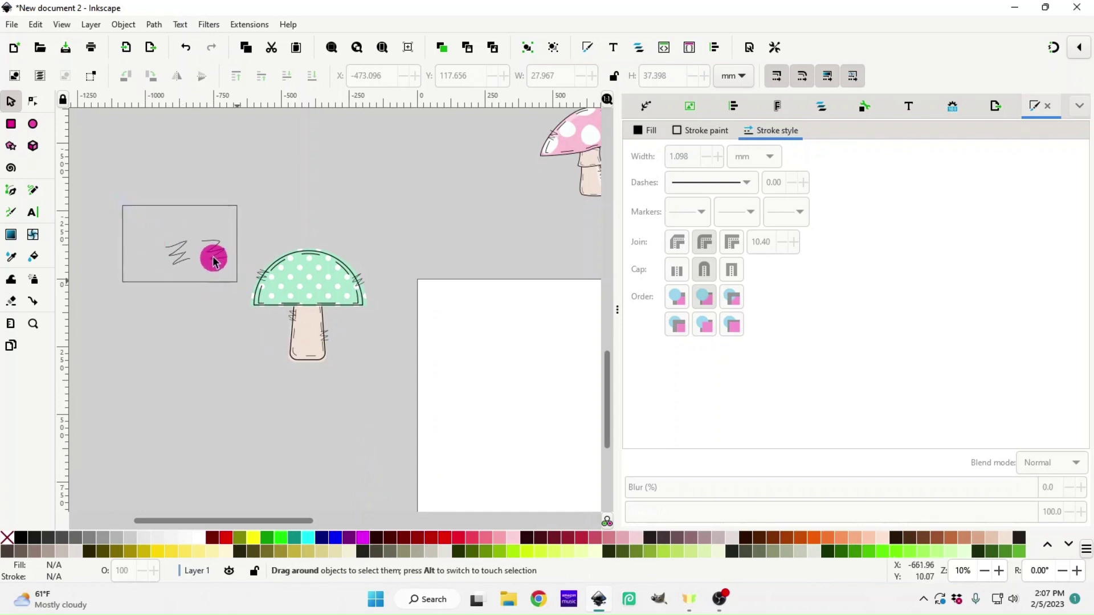
key("Delete")
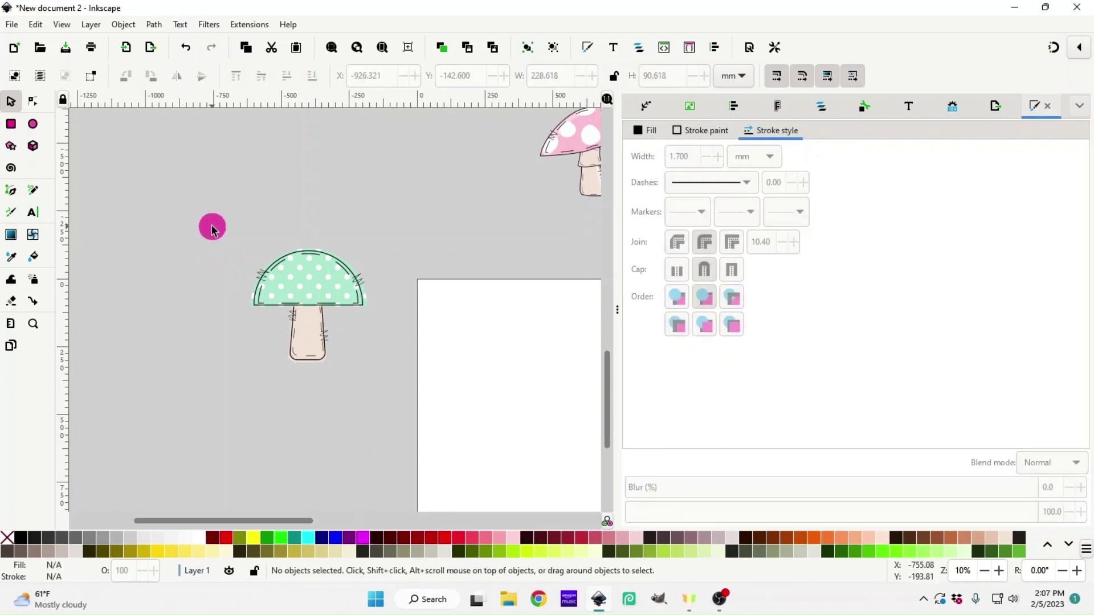
- Group the green mushroom with its four stitches and move it above the page beside the pink mushroom
mouse_move(212, 227)
left_mouse_down()
mouse_move(402, 452)
mouse_move(413, 405)
left_mouse_up()
right_click(330, 289)
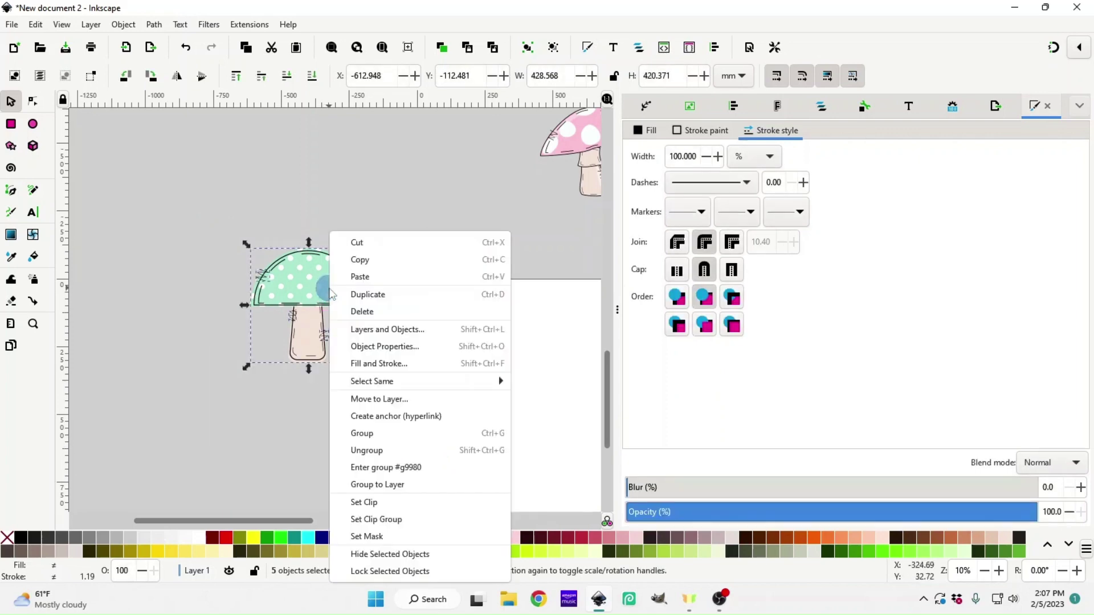
left_click(392, 439)
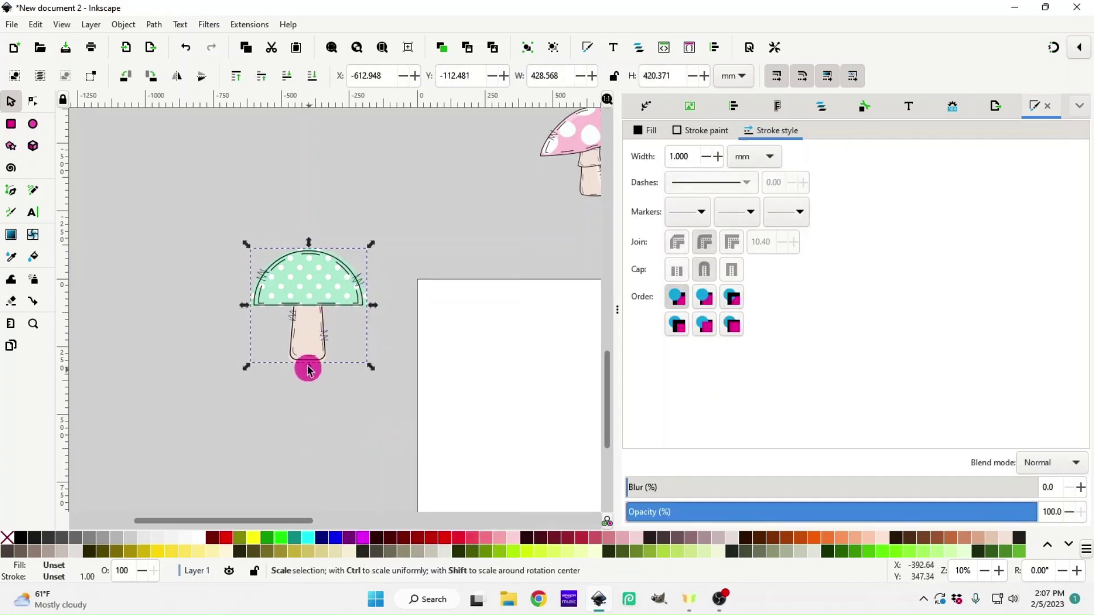
left_click_drag(308, 366, 478, 201)
scroll(478, 298, "up", 2)
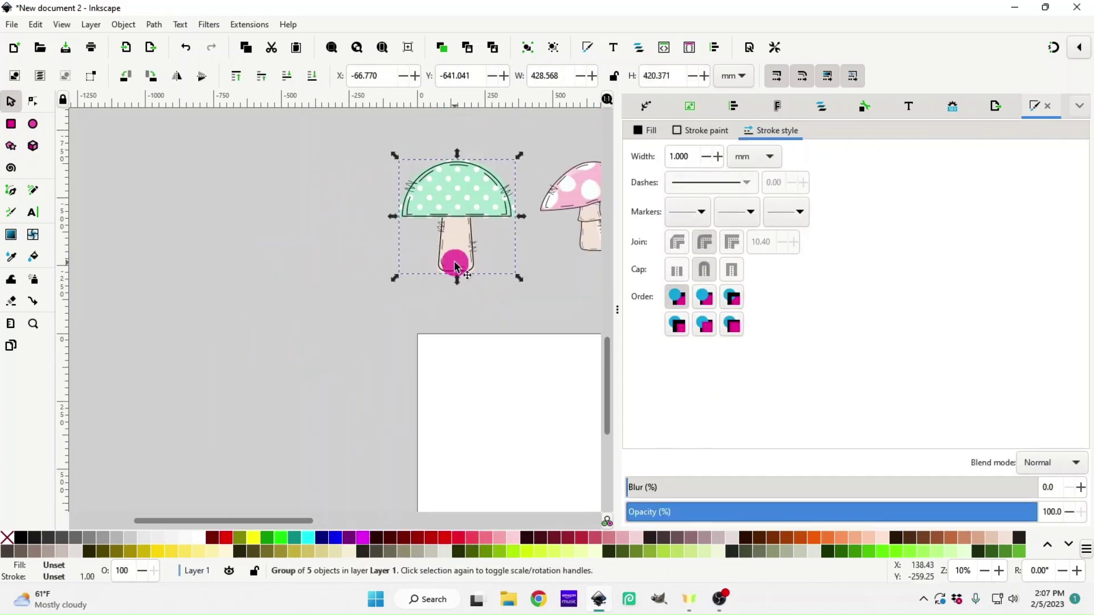
left_click_drag(454, 261, 459, 246)
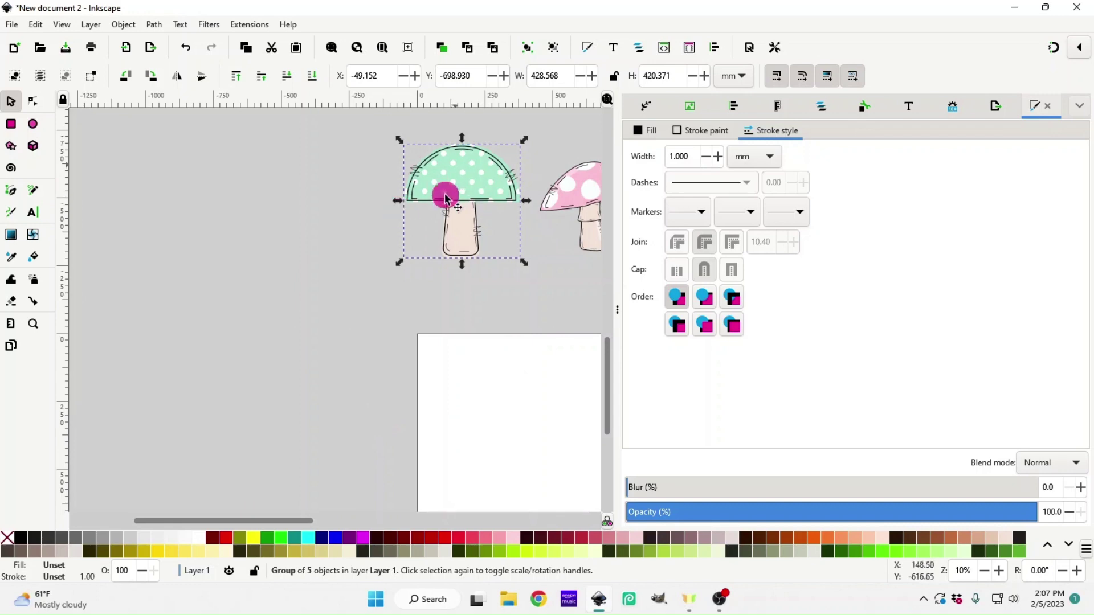
- Draw a half-ellipse slice for a new cap, with radii of about 221 by 203 mm, in the empty canvas below the reference picture
scroll(391, 344, "up", 6)
scroll(390, 354, "up", 6)
scroll(165, 302, "up", 3)
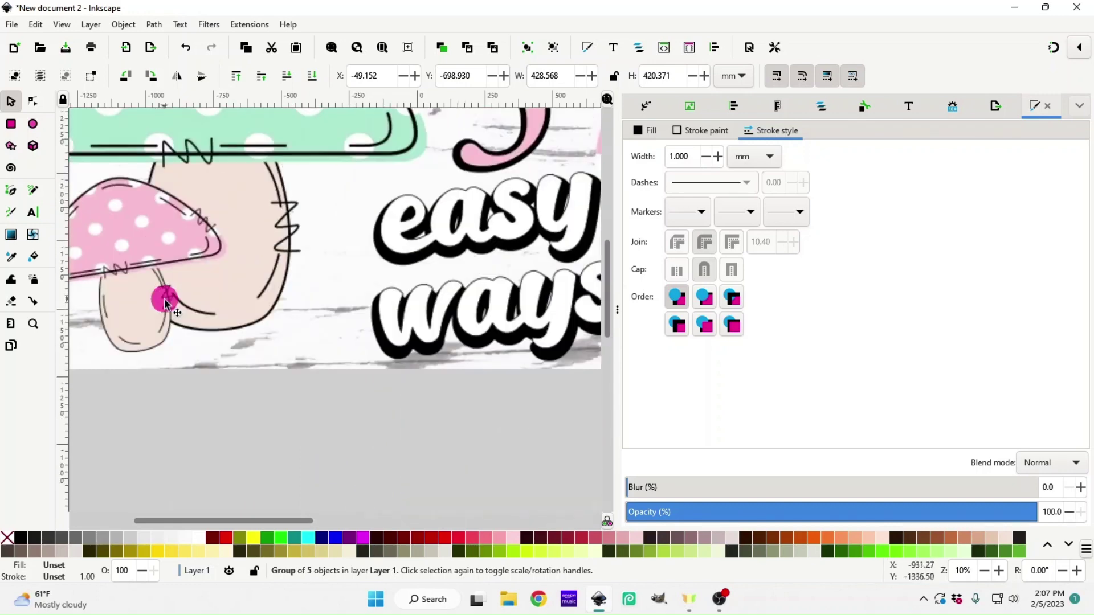
scroll(210, 296, "up", 4)
scroll(232, 391, "down", 1)
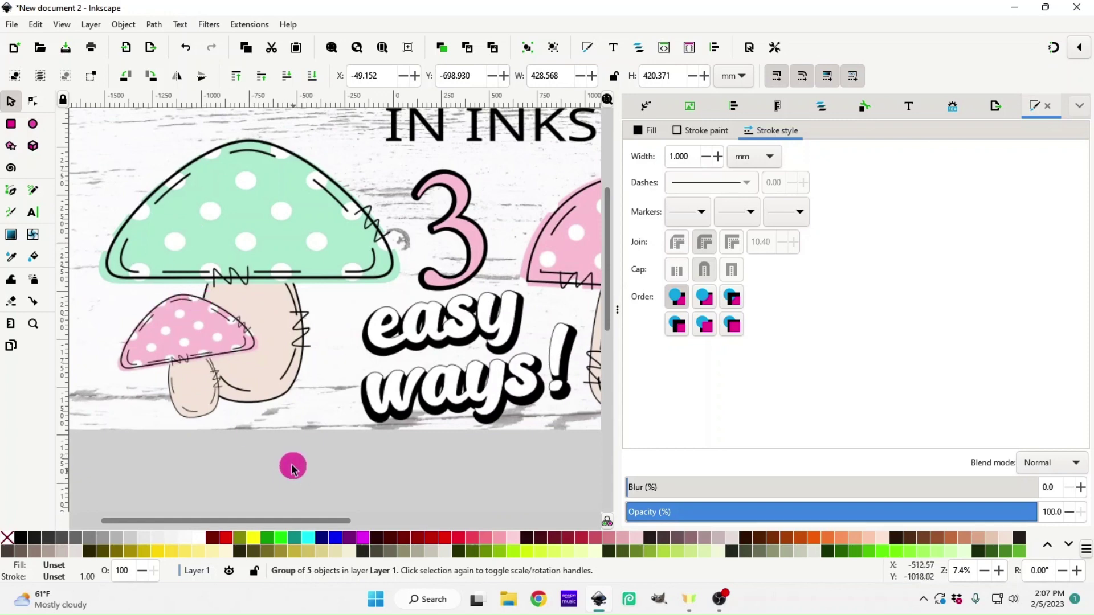
scroll(293, 464, "down", 8)
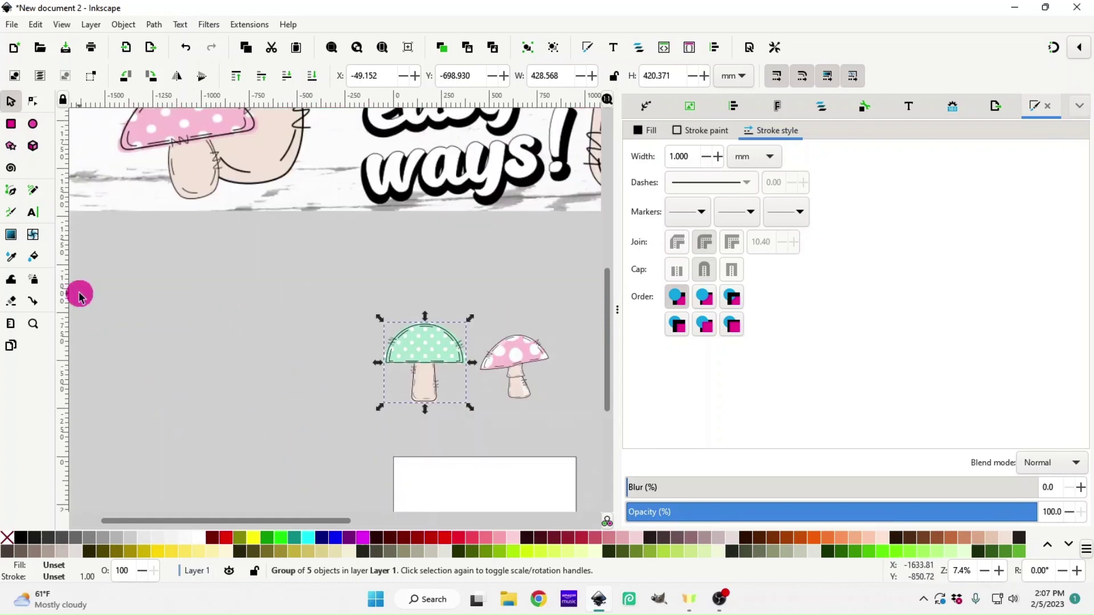
left_click(32, 123)
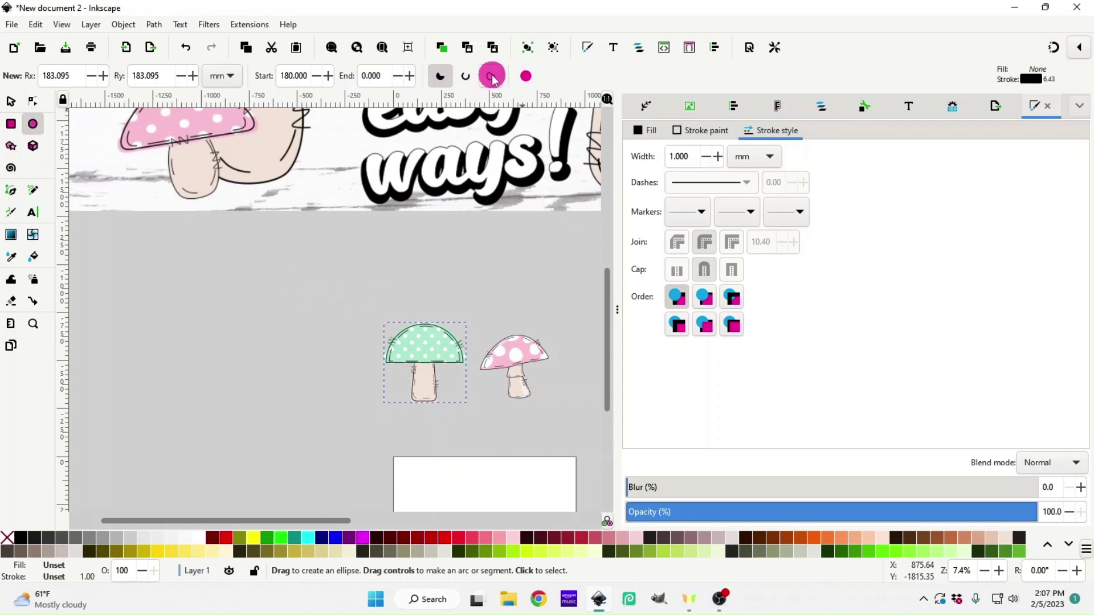
left_click_drag(186, 288, 270, 369)
left_click(470, 81)
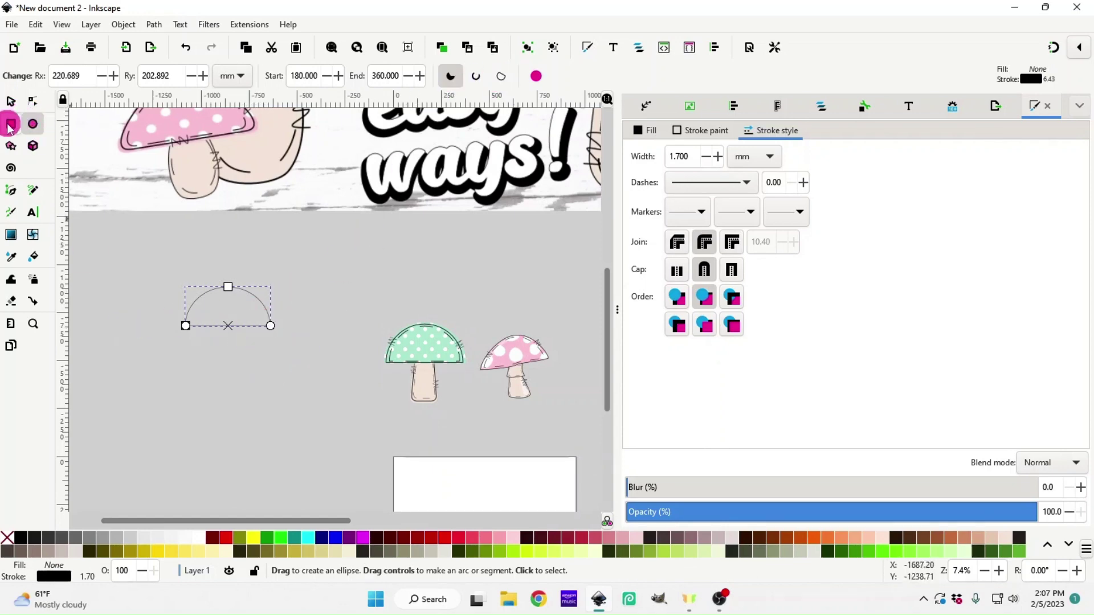
- Draw a rectangle about 157 by 281 mm below the new cap as its stem and remove its corner rounding
left_click(10, 125)
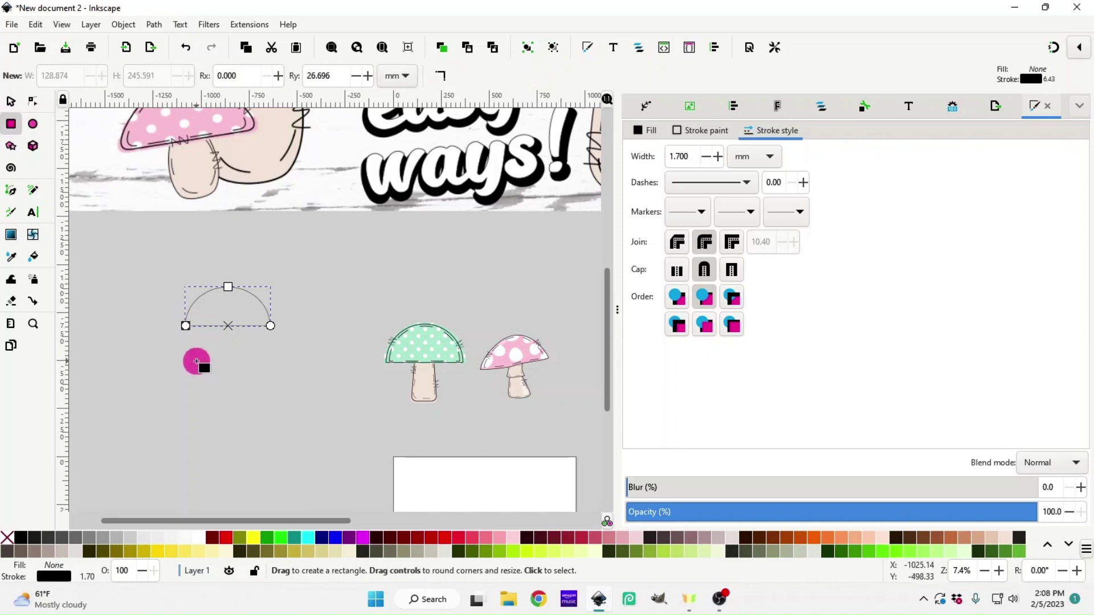
left_click_drag(196, 362, 226, 415)
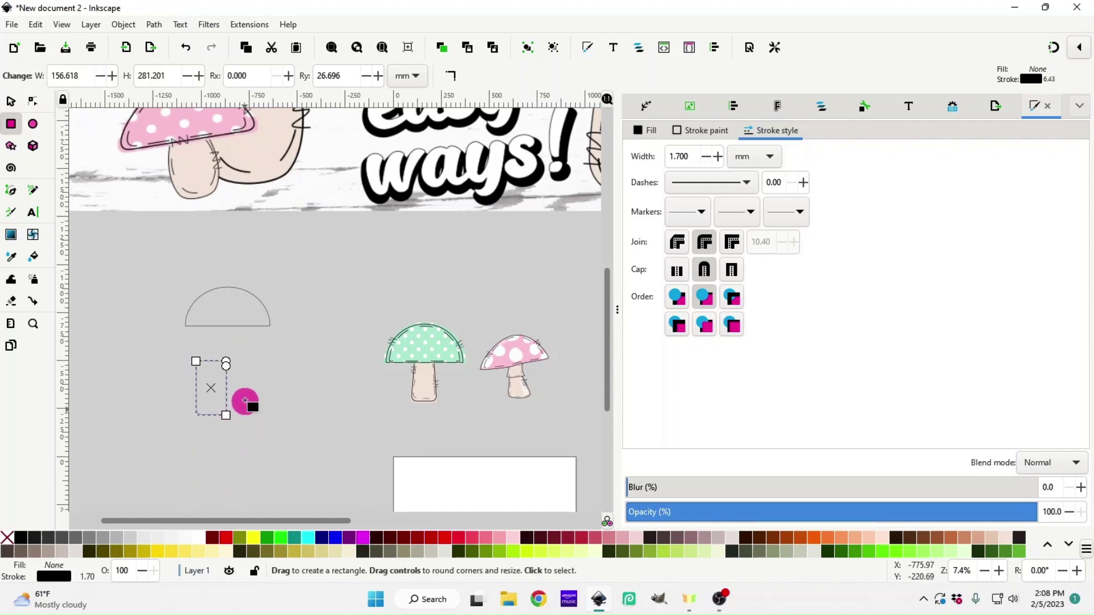
left_click_drag(230, 365, 237, 343)
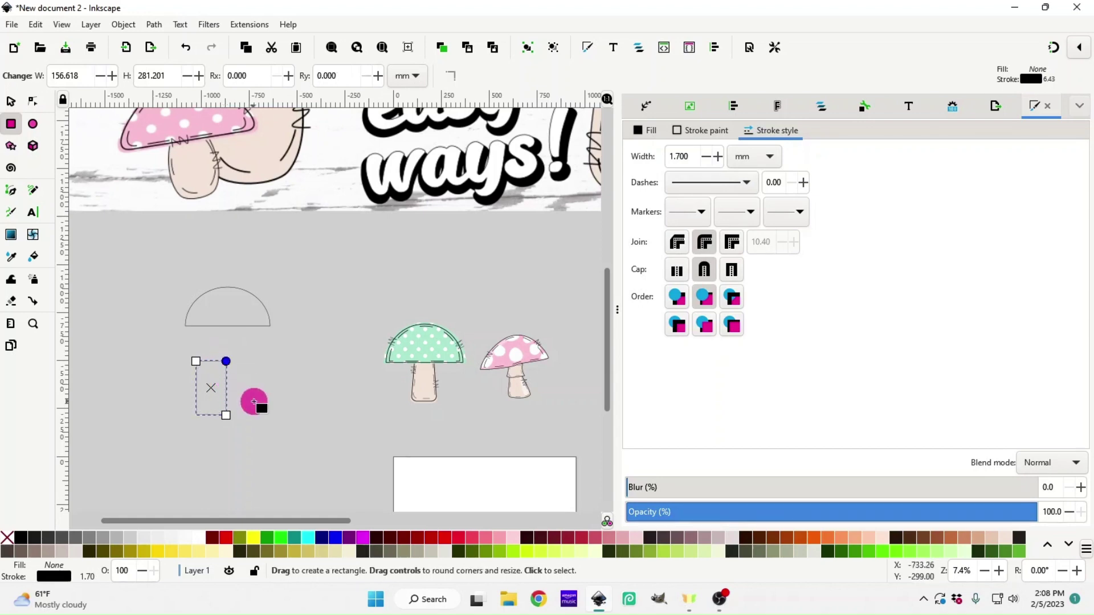
- Move the stem rectangle closer beneath the new cap and shift the cap so it sits centred above it
key("s")
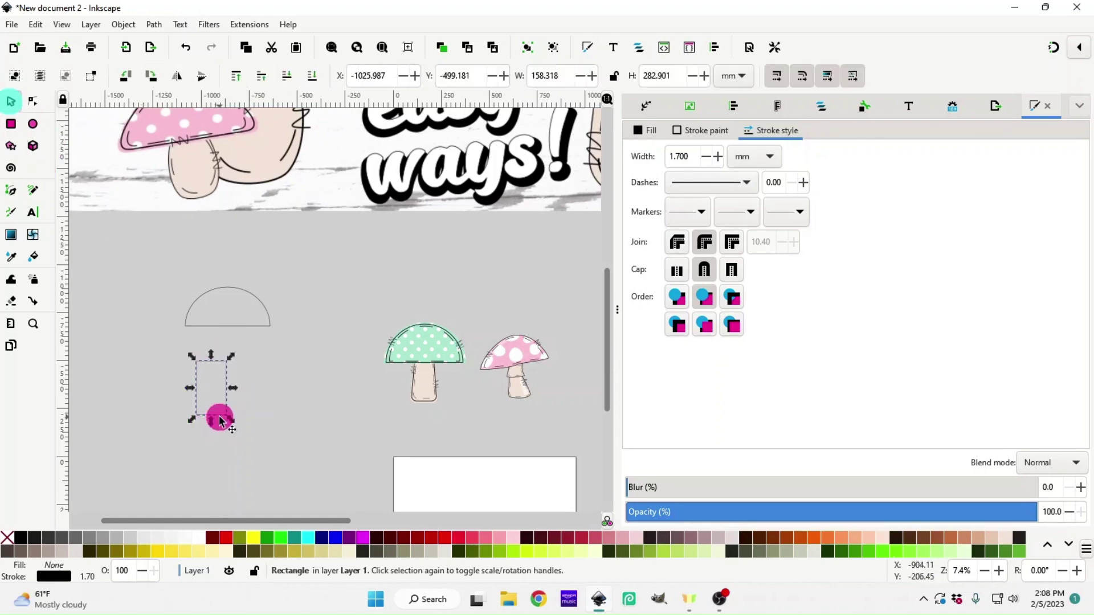
left_click_drag(222, 410, 239, 391)
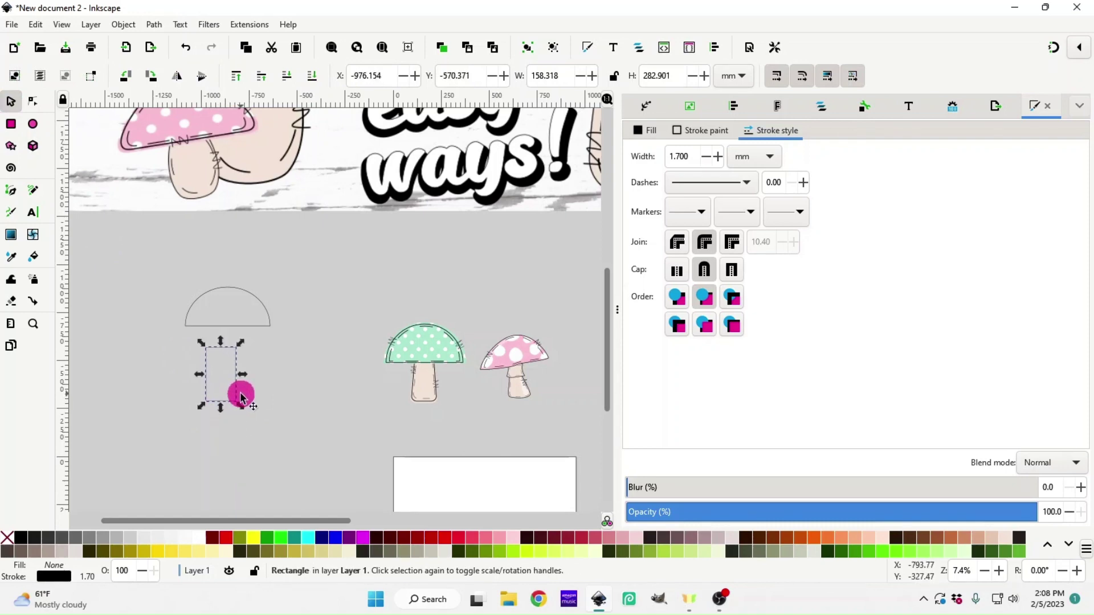
left_click_drag(223, 325, 217, 326)
- Convert both the new cap and the stem rectangle to paths
left_click_drag(137, 254, 320, 460)
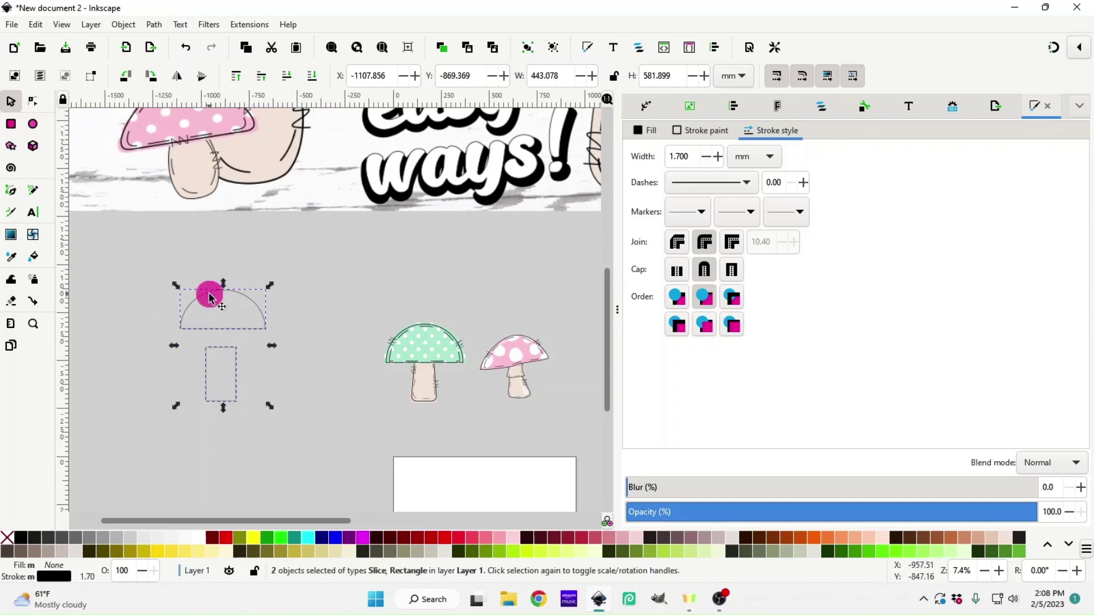
left_click(155, 24)
left_click(179, 47)
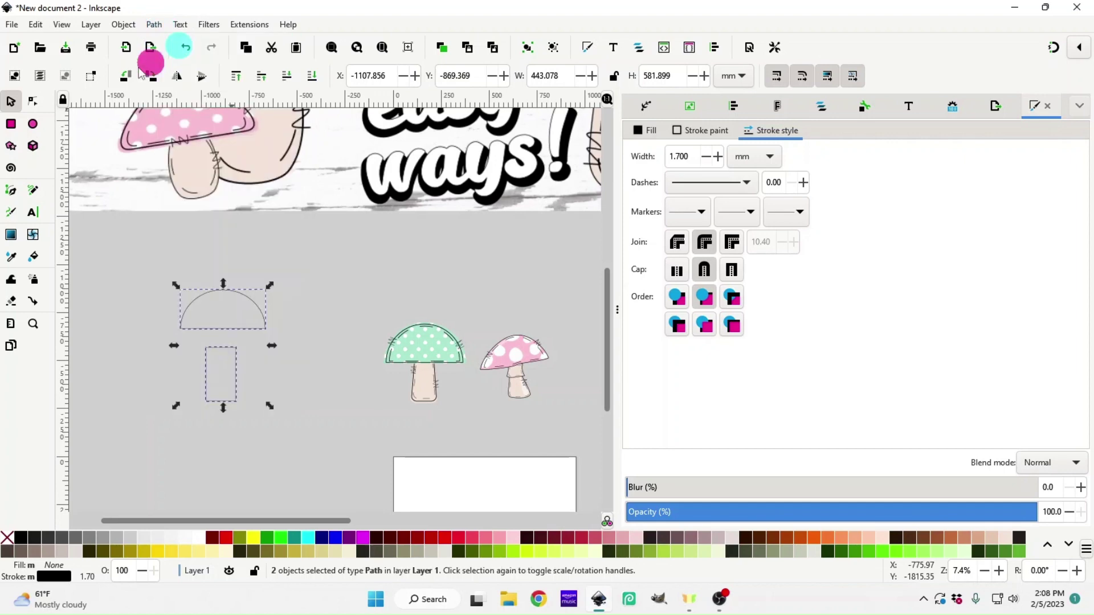
- Make all eight nodes of the new cap and stem paths smooth
left_click(33, 103)
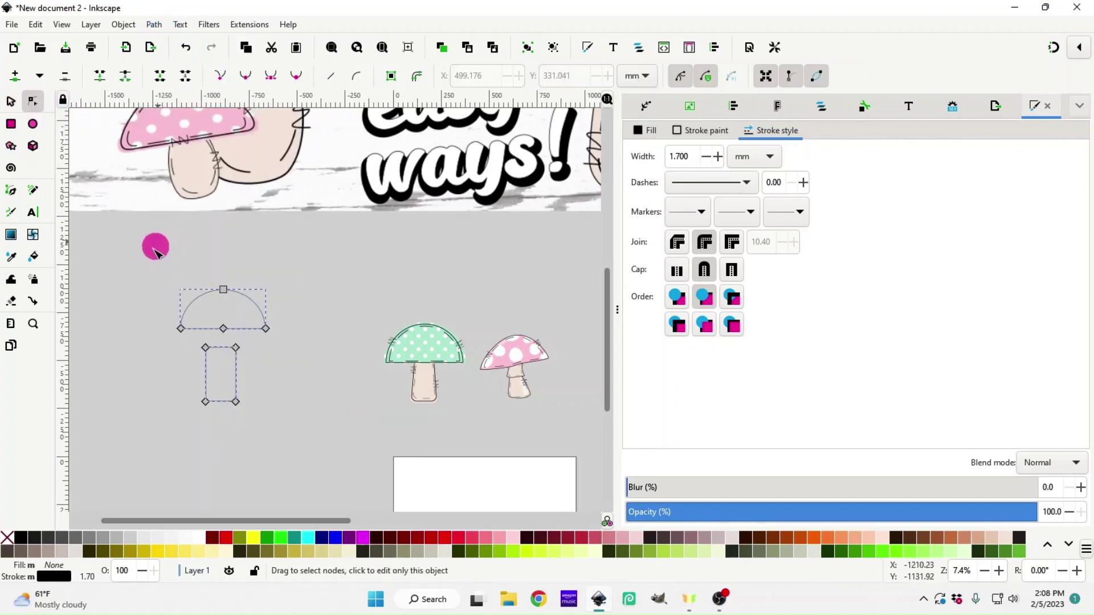
left_click_drag(138, 266, 315, 461)
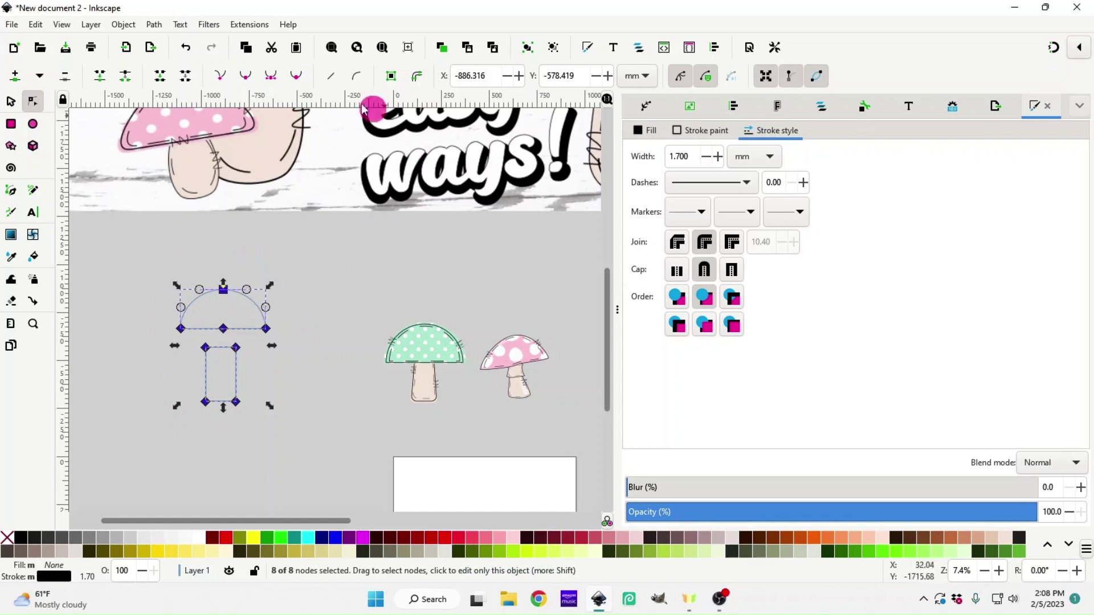
left_click(246, 80)
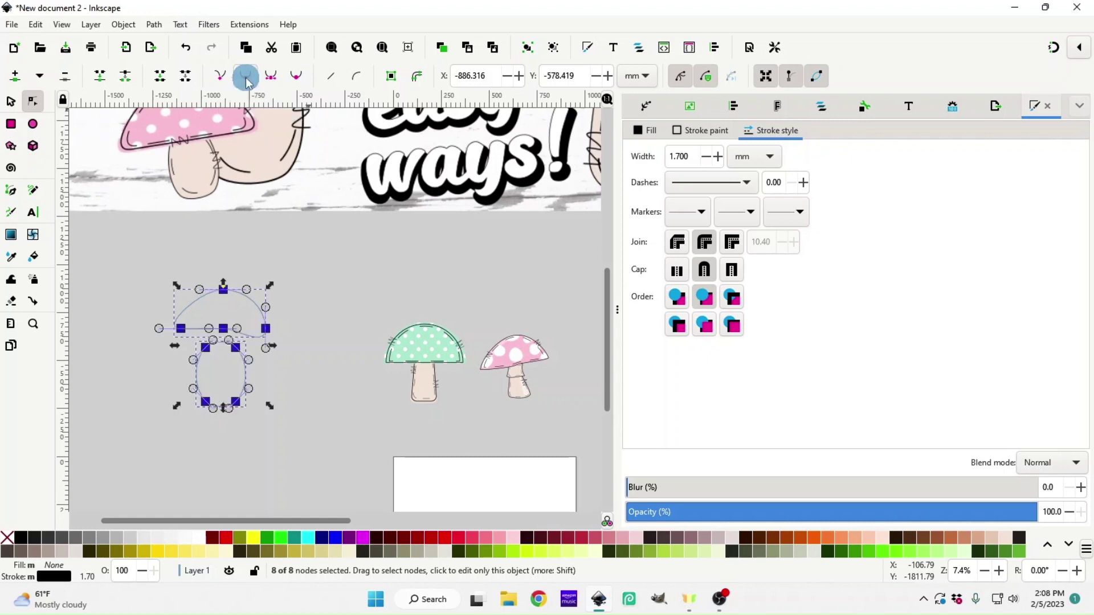
left_click(10, 101)
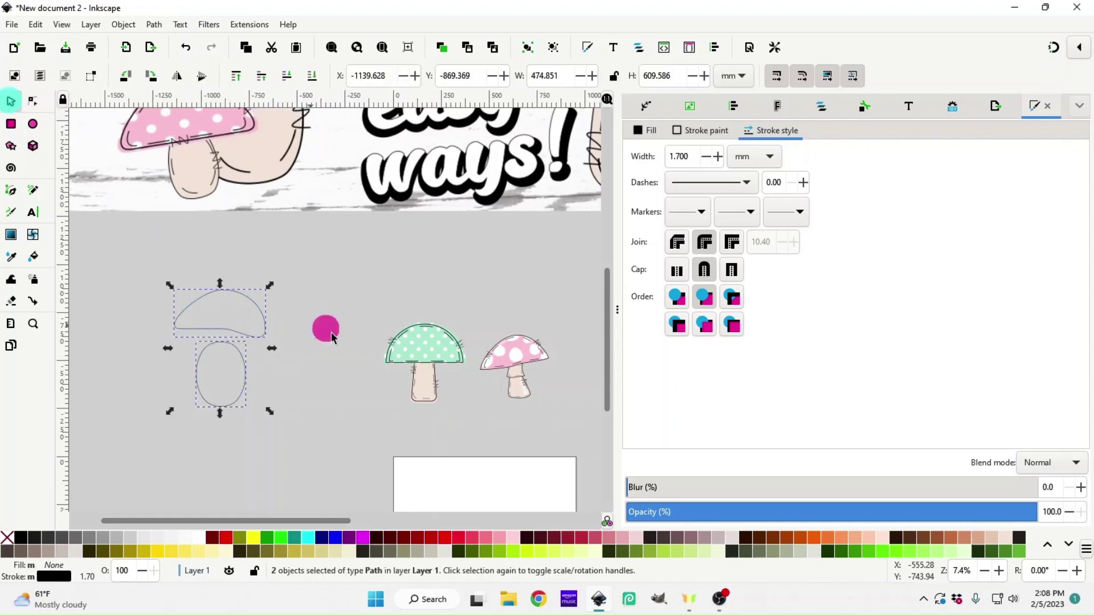
left_click(318, 381)
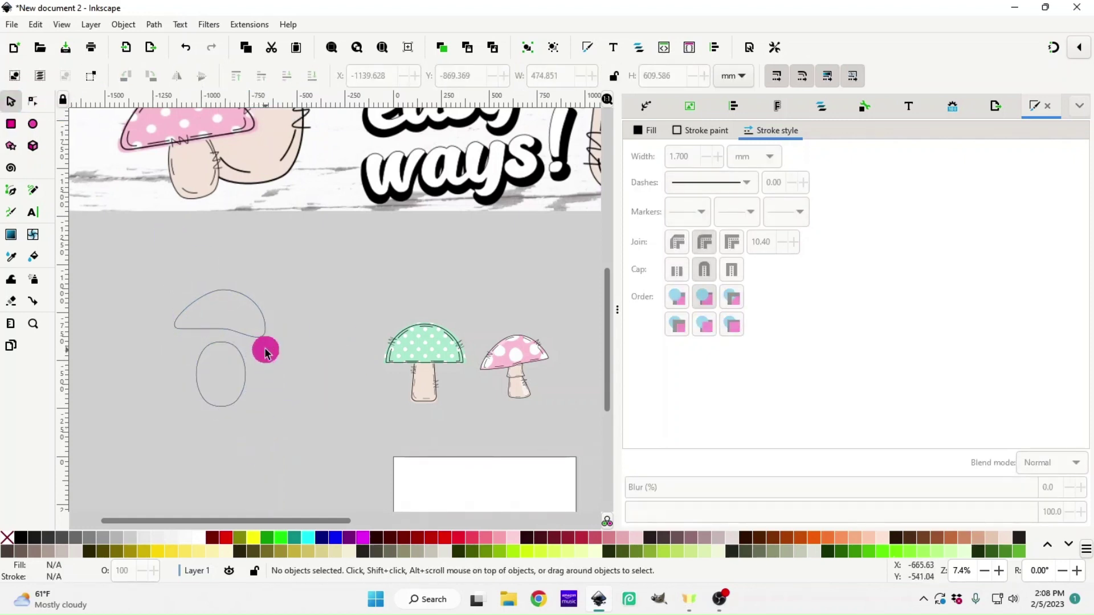
- Reshape the cap's underside by lowering its middle node slightly and shortening the curve handle at its left corner
left_click(265, 340)
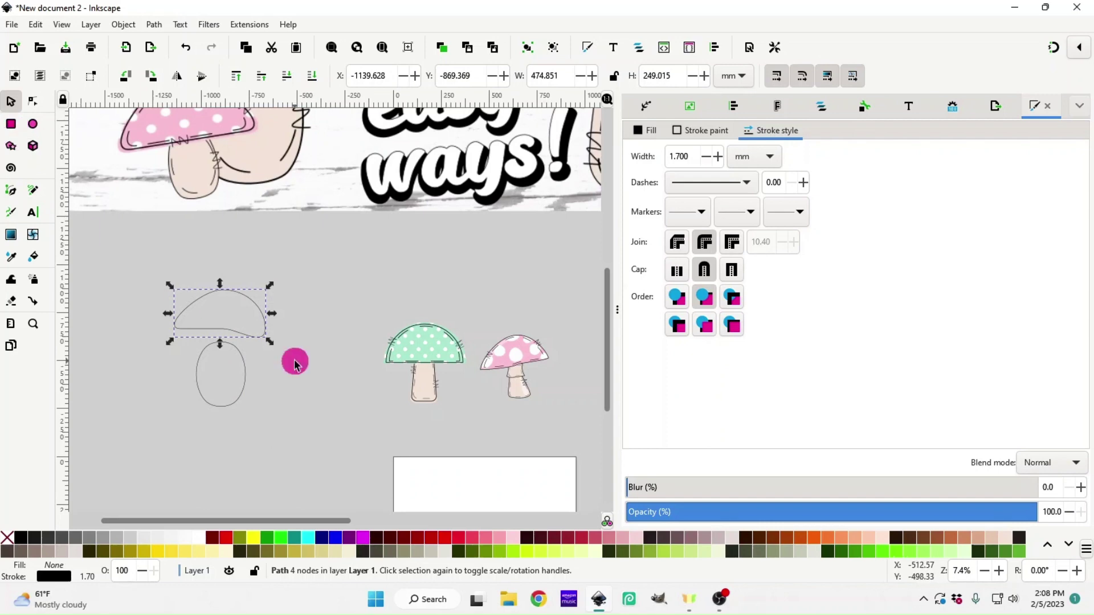
double_click(247, 333)
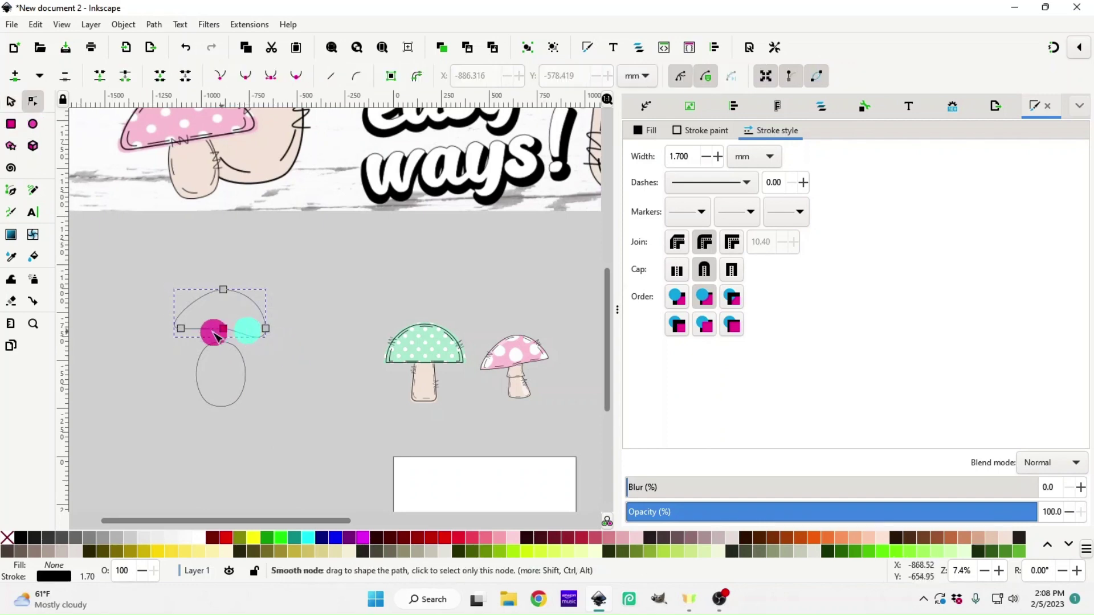
left_click(224, 329)
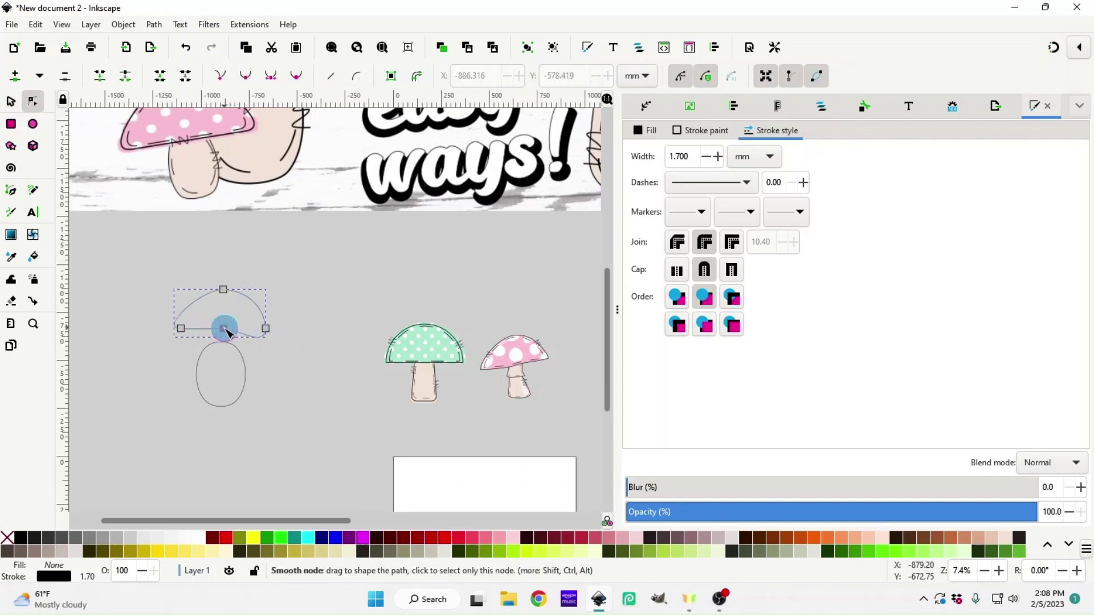
left_click_drag(224, 327, 271, 345)
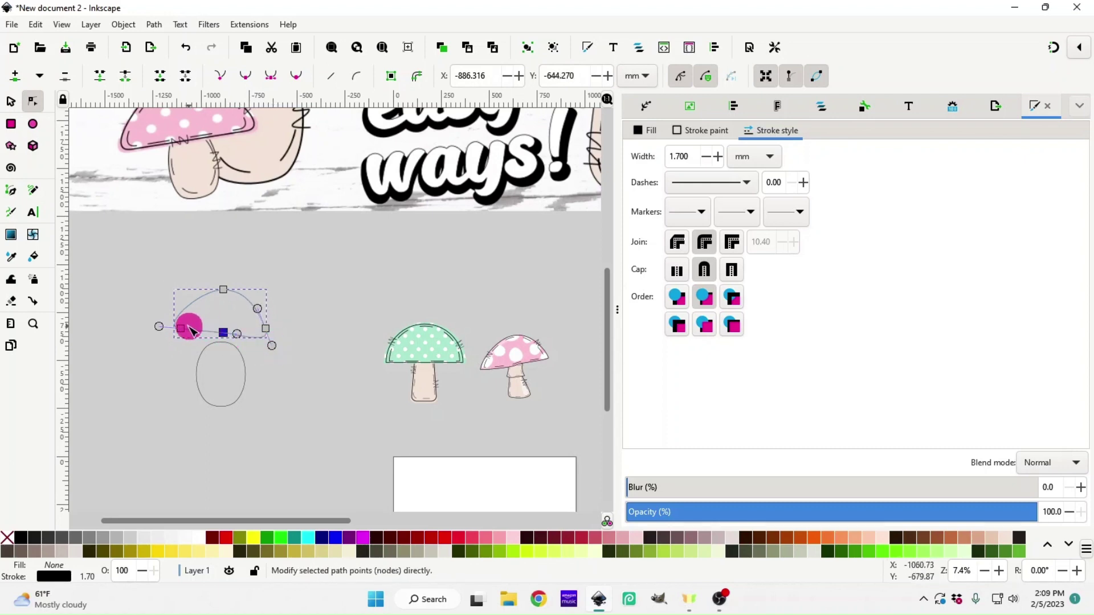
mouse_move(161, 330)
left_mouse_down()
mouse_move(164, 319)
mouse_move(167, 328)
left_mouse_up()
left_click(10, 125)
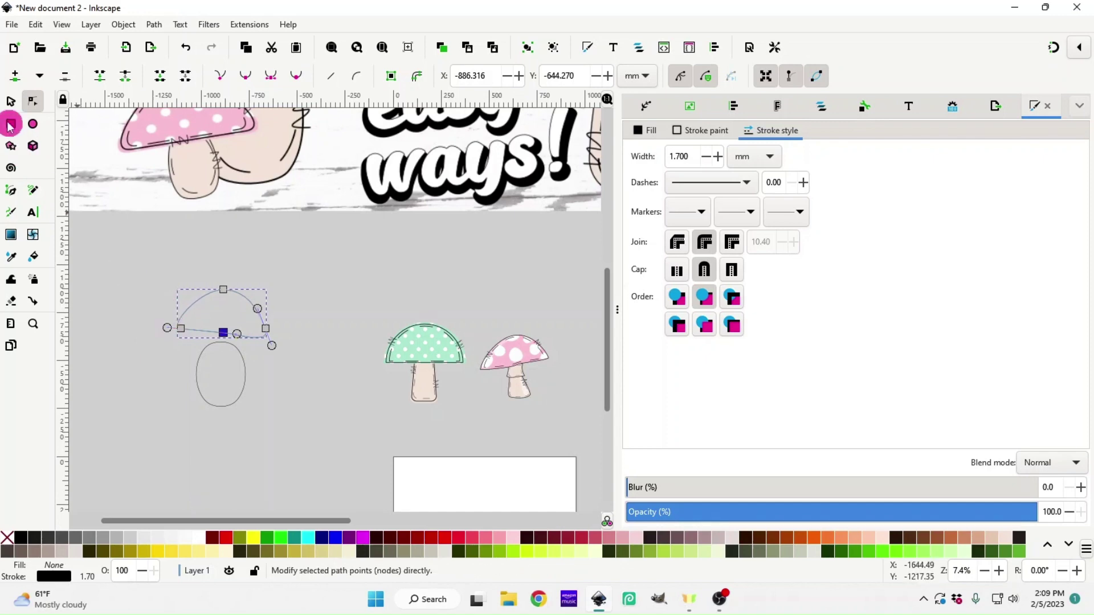
left_click(10, 105)
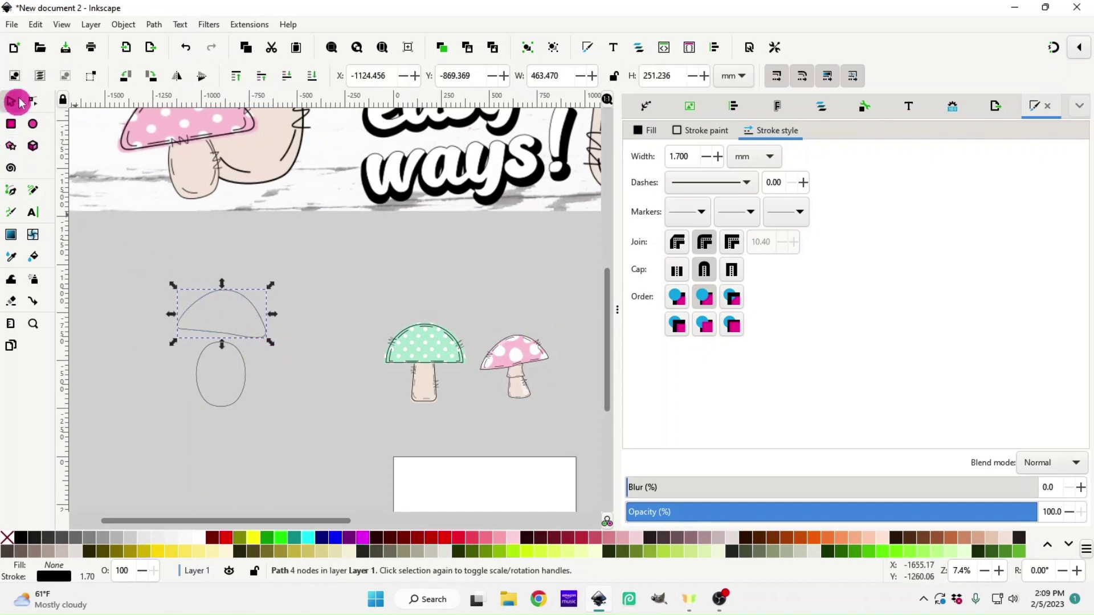
- Rotate the cap slightly counter-clockwise and move it up, clear of the stem
left_click(261, 316)
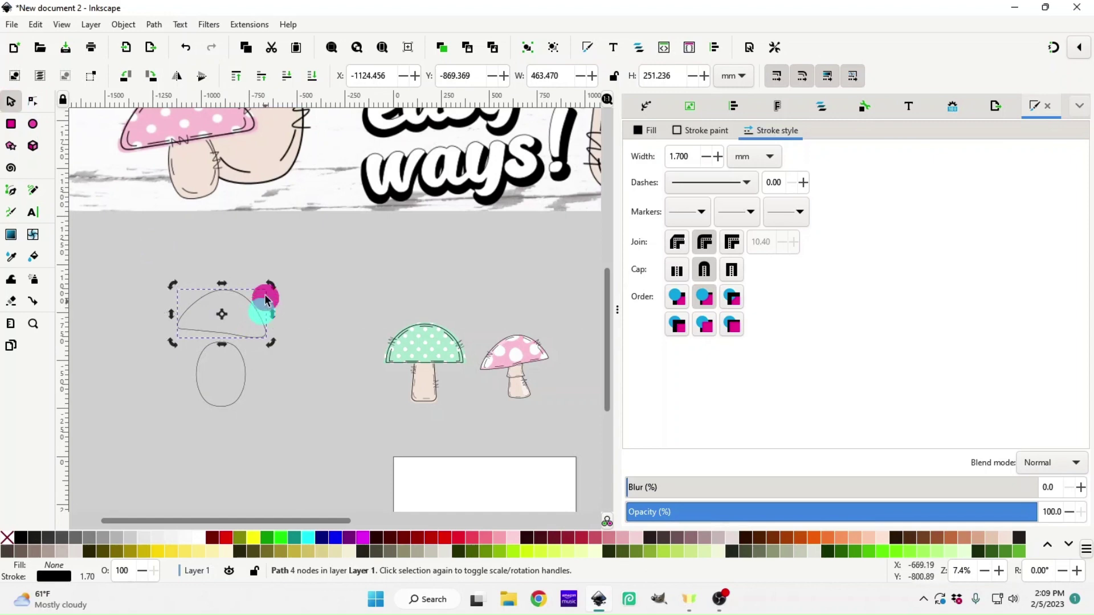
left_click_drag(272, 284, 268, 279)
mouse_move(259, 349)
left_mouse_down()
mouse_move(258, 363)
mouse_move(251, 336)
left_mouse_up()
- Narrow the stem to about 187 mm wide and spread its two bottom nodes outward to broaden its base
left_click(249, 376)
left_click_drag(249, 376, 238, 381)
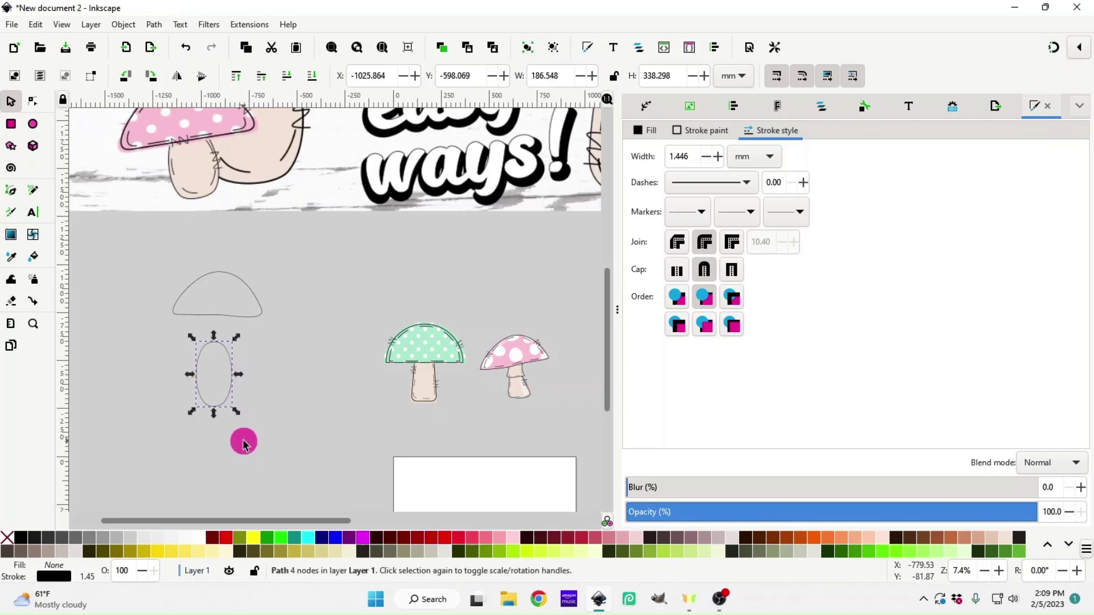
key("plus")
key("plus")
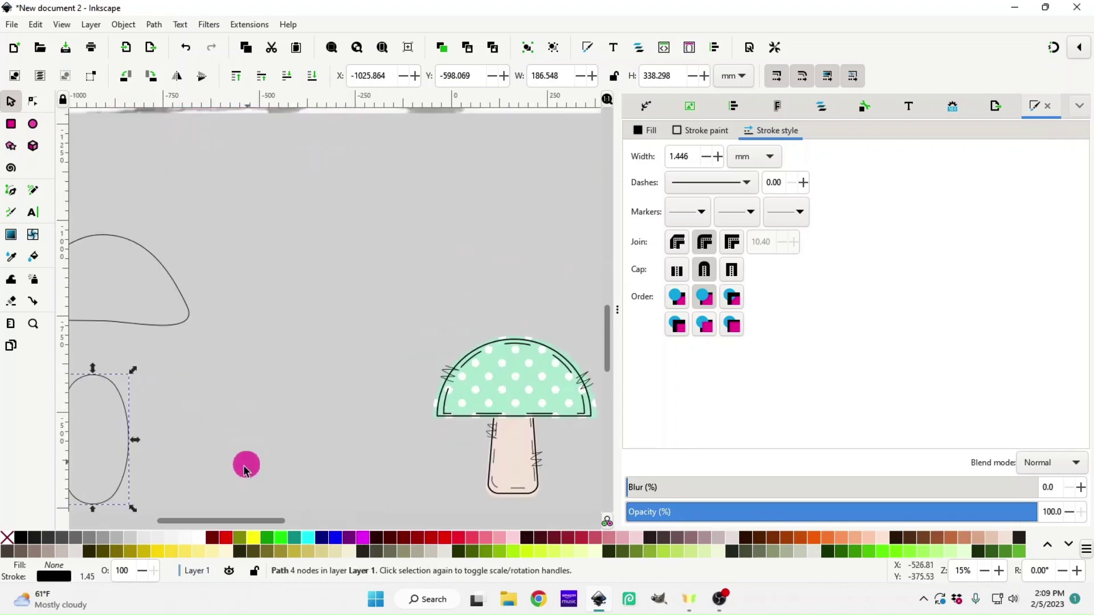
left_click_drag(232, 518, 205, 527)
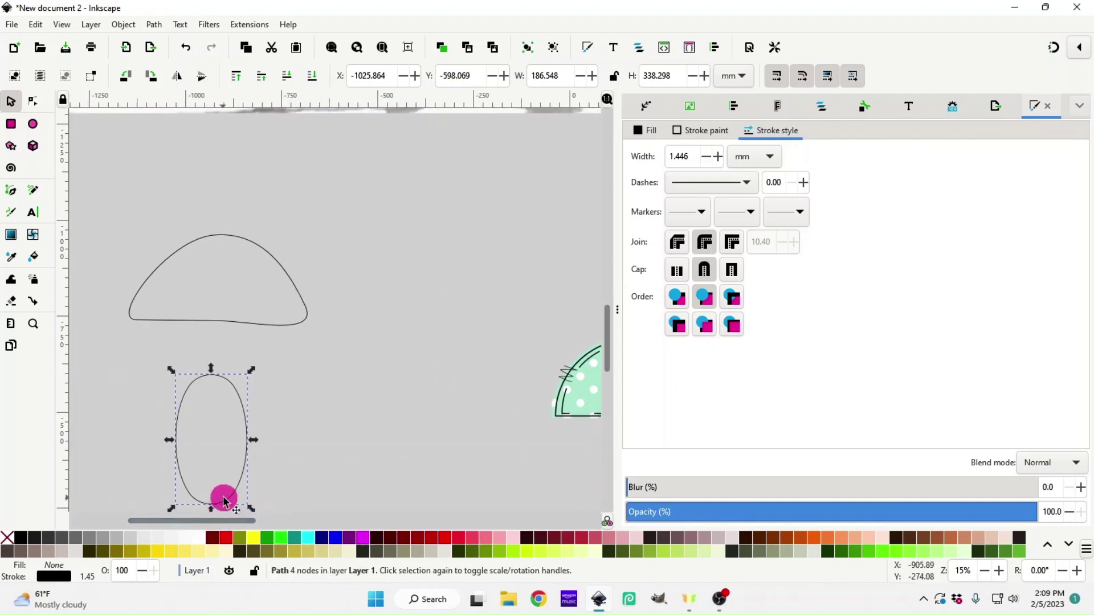
scroll(223, 498, "down", 2)
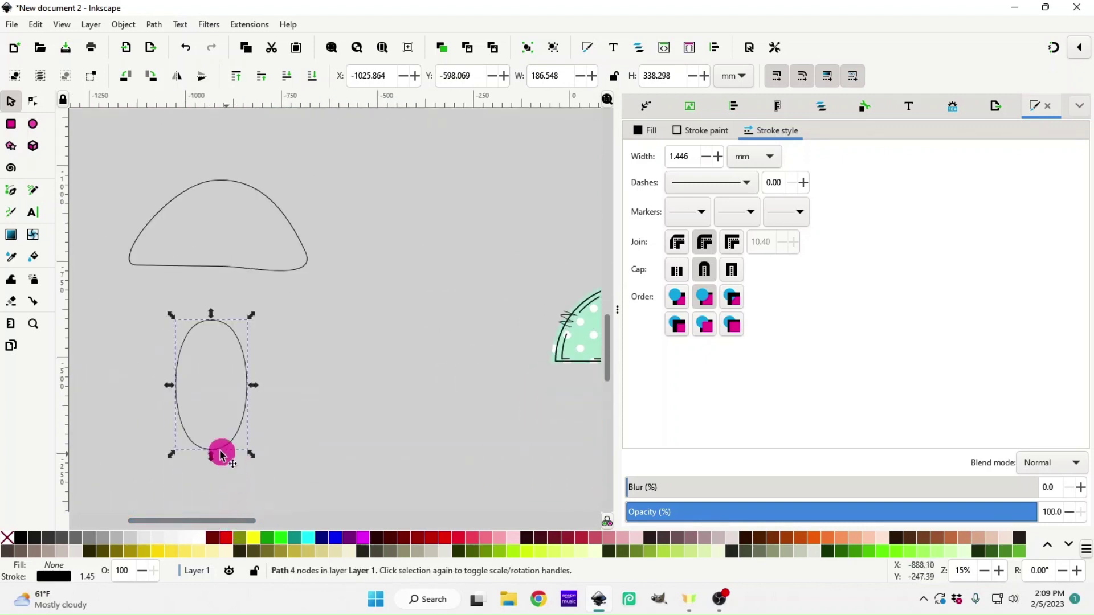
left_click(237, 425)
key("n")
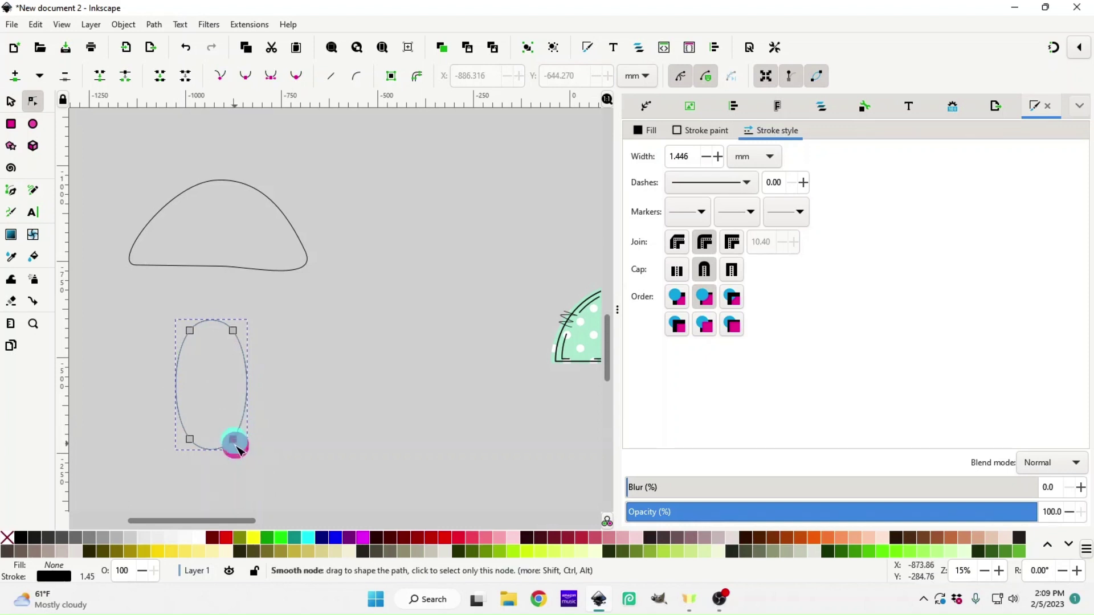
left_click_drag(237, 444, 183, 442)
left_click(195, 447)
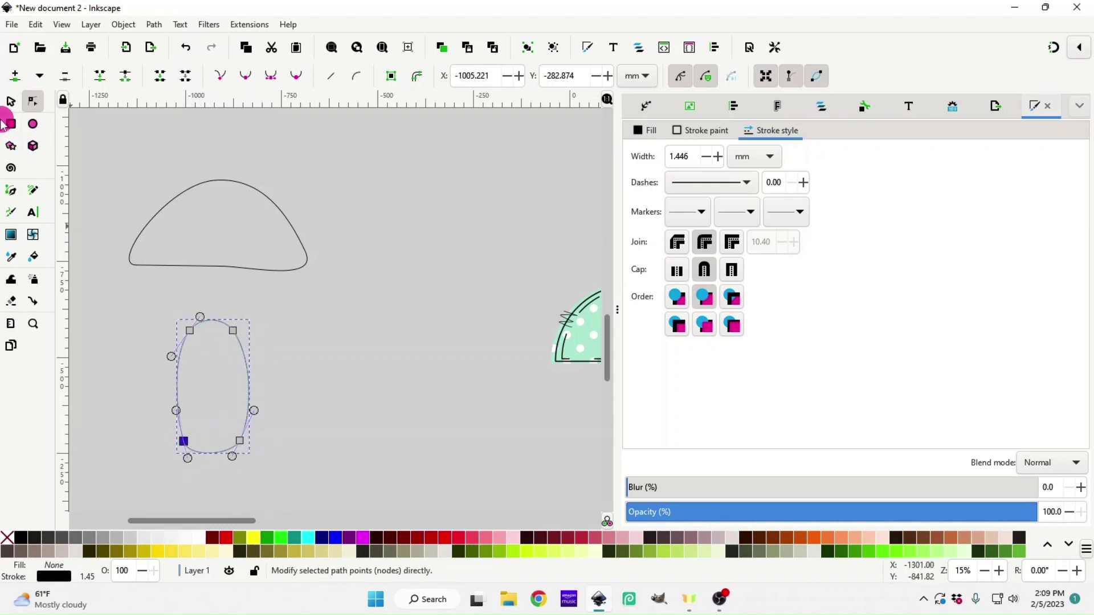
left_click(10, 102)
left_click(256, 409)
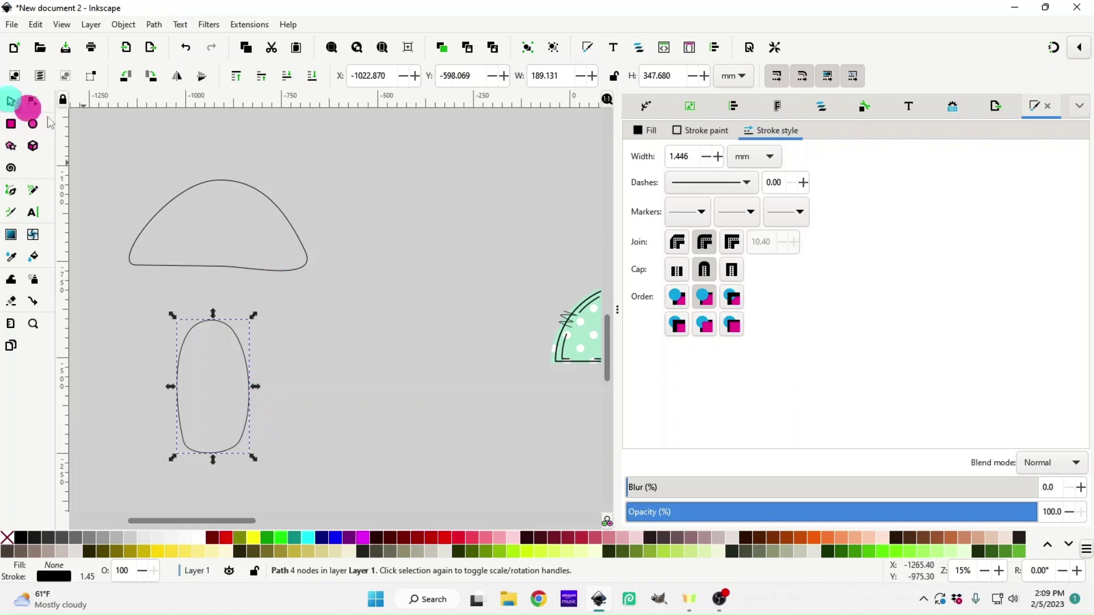
- Move the cap down over the top of the stem, widen it to about 529 mm and centre it there
left_click_drag(247, 267, 295, 341)
left_click_drag(222, 360, 222, 358)
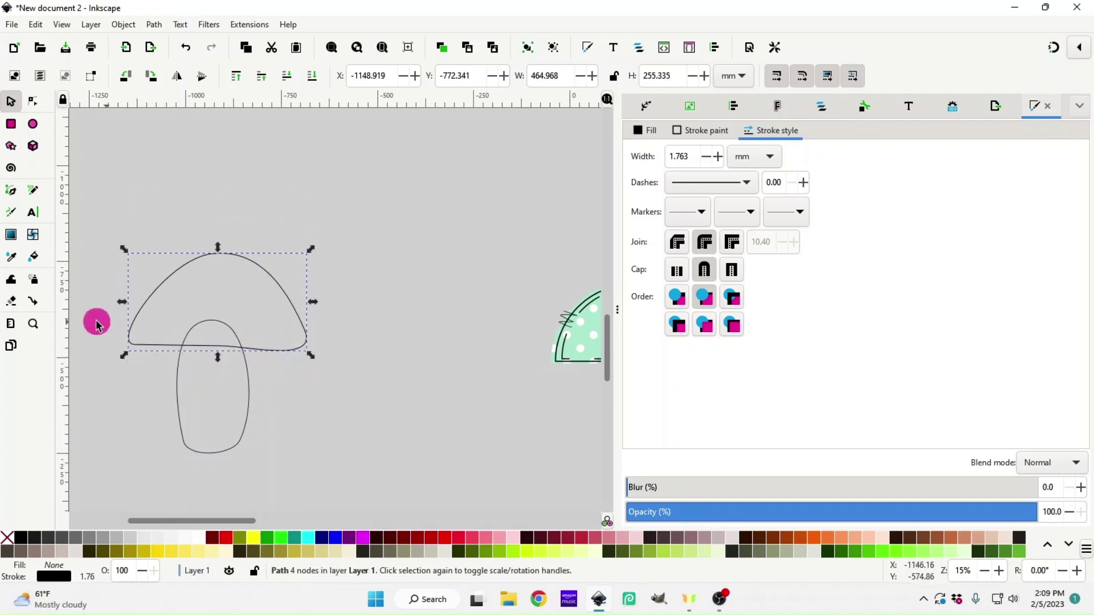
left_click_drag(116, 302, 97, 305)
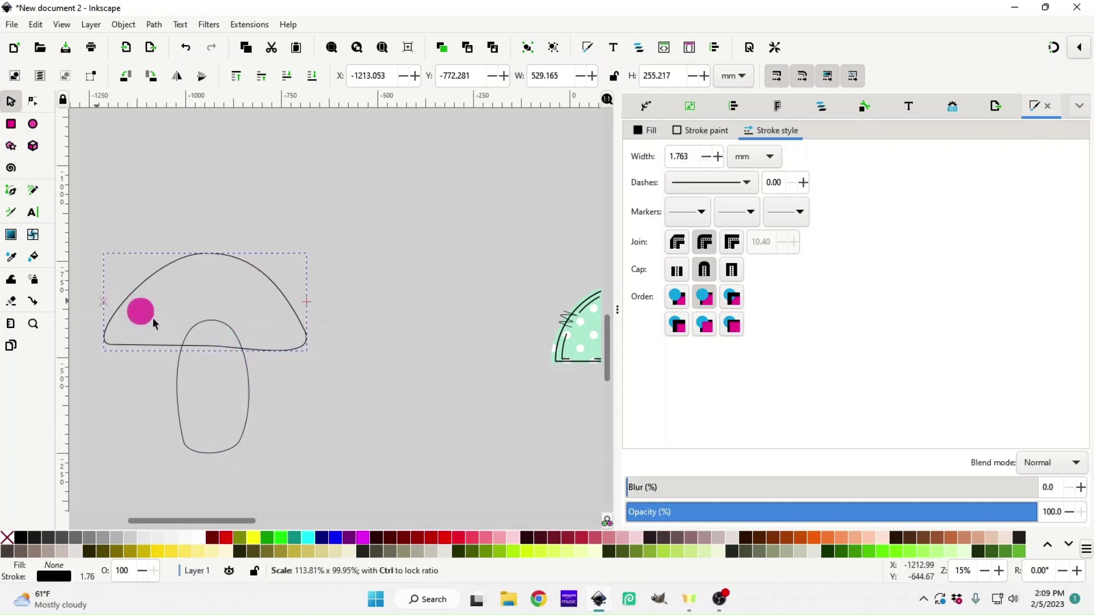
left_click_drag(213, 342, 225, 349)
- Move the cap and stem left into empty canvas, leaving the stem separate below the cap
key("minus")
key("minus")
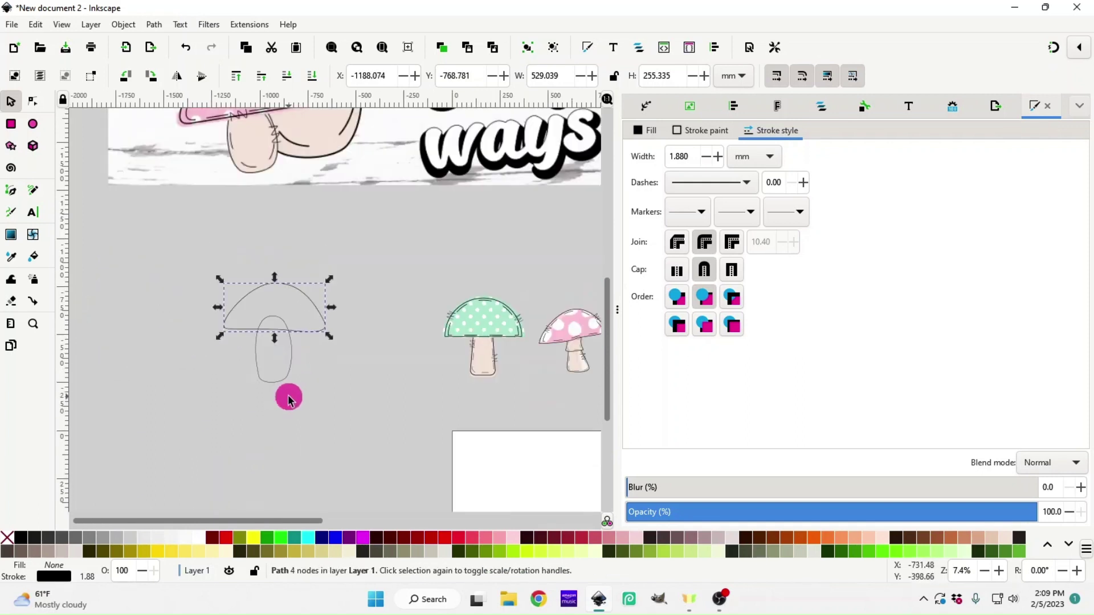
left_click_drag(323, 332, 232, 310)
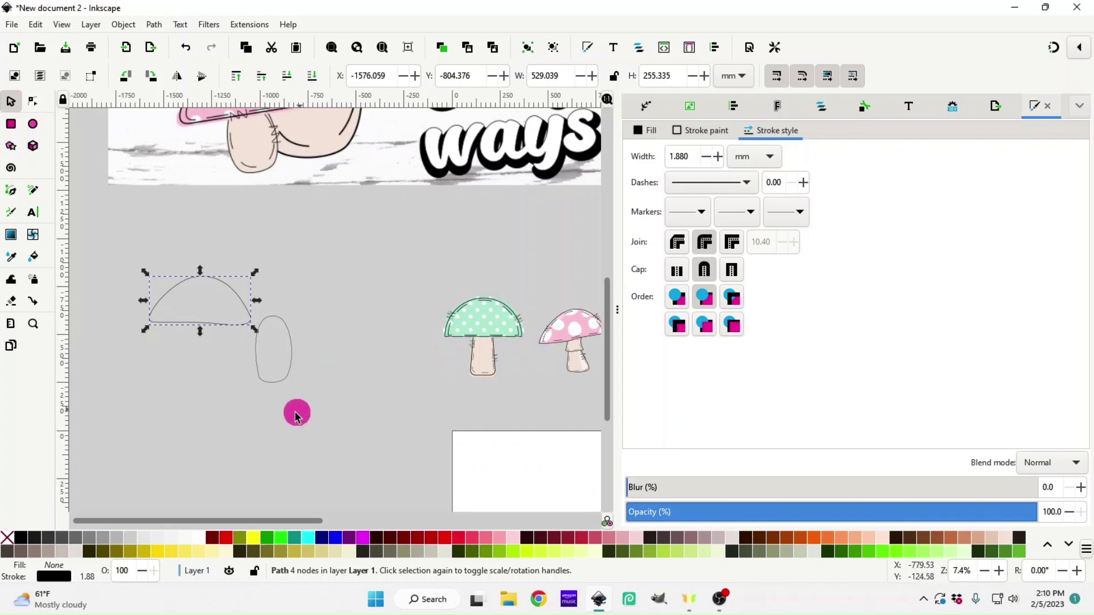
scroll(301, 419, "up", 2)
left_click_drag(236, 519, 199, 520)
left_click_drag(261, 336, 286, 317)
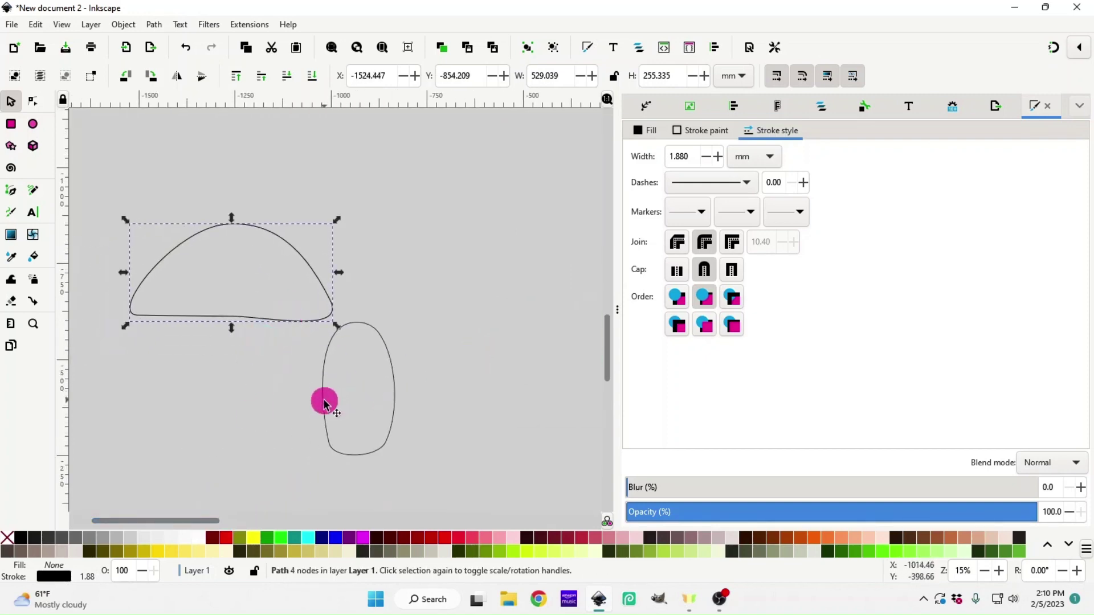
left_click_drag(325, 402, 183, 419)
- Duplicate the cap and place the copy to the right of the original
left_click(261, 320)
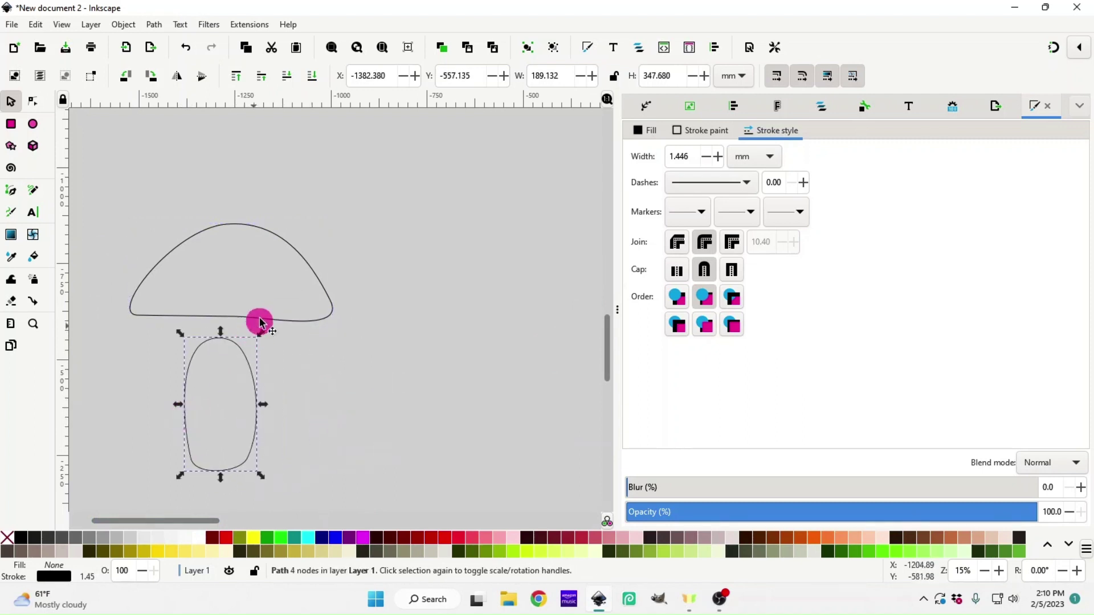
right_click(262, 321)
left_click(378, 112)
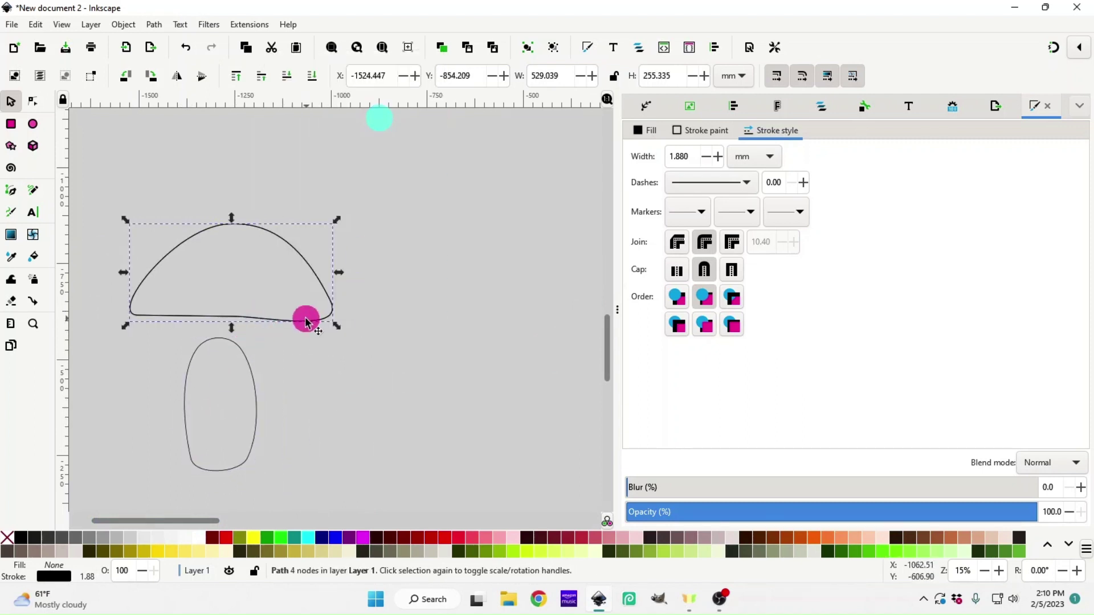
left_click_drag(305, 317, 524, 316)
- Make two copies of the stem at its original size and place them side by side to its right
right_click(254, 429)
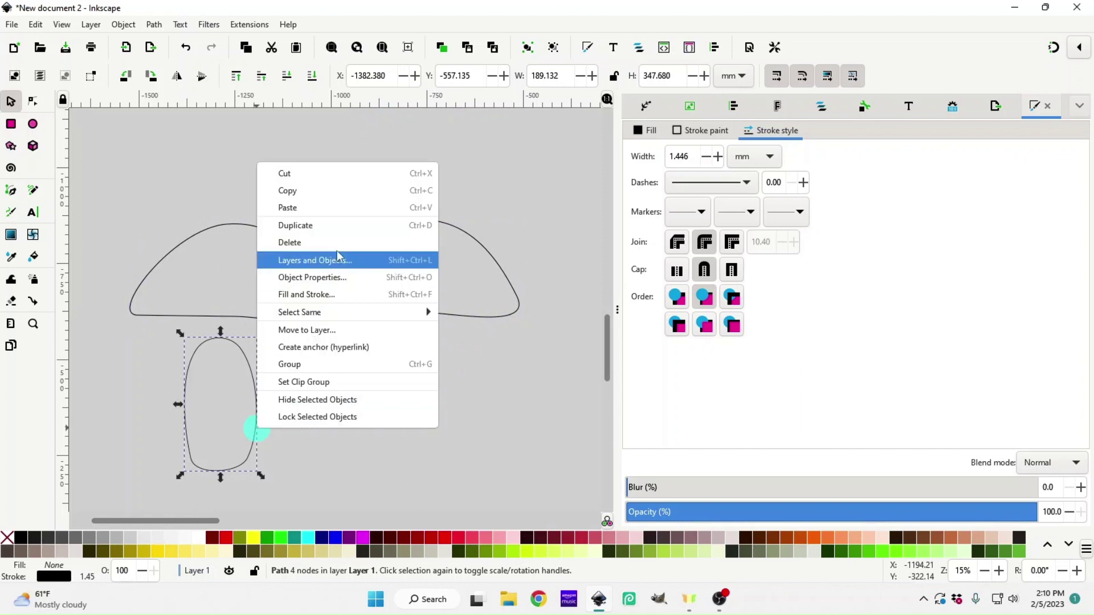
left_click(344, 232)
left_click_drag(262, 405, 378, 427)
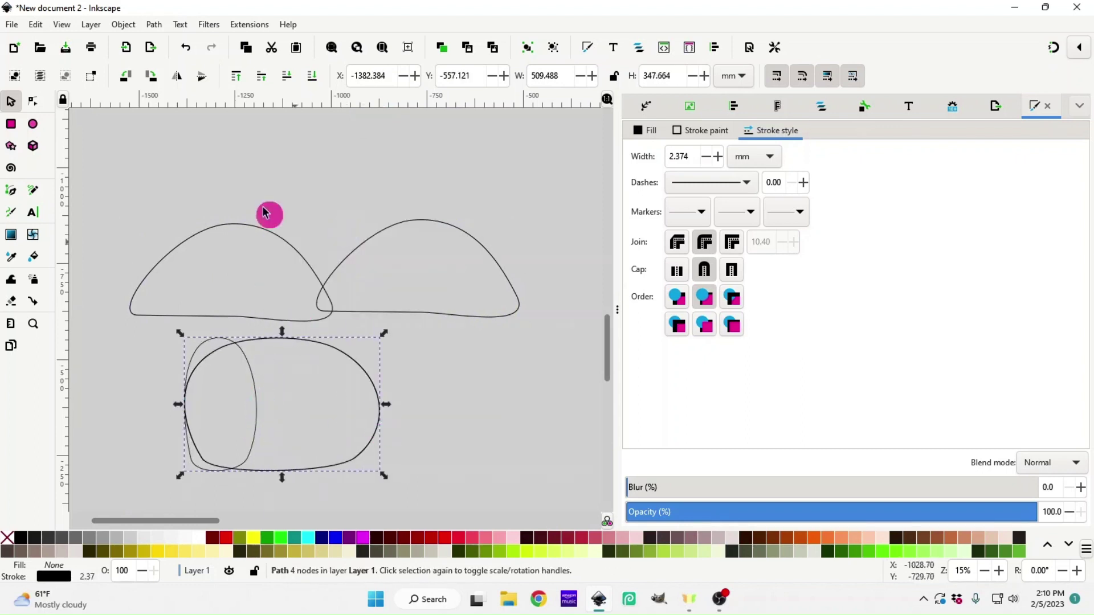
left_click(185, 51)
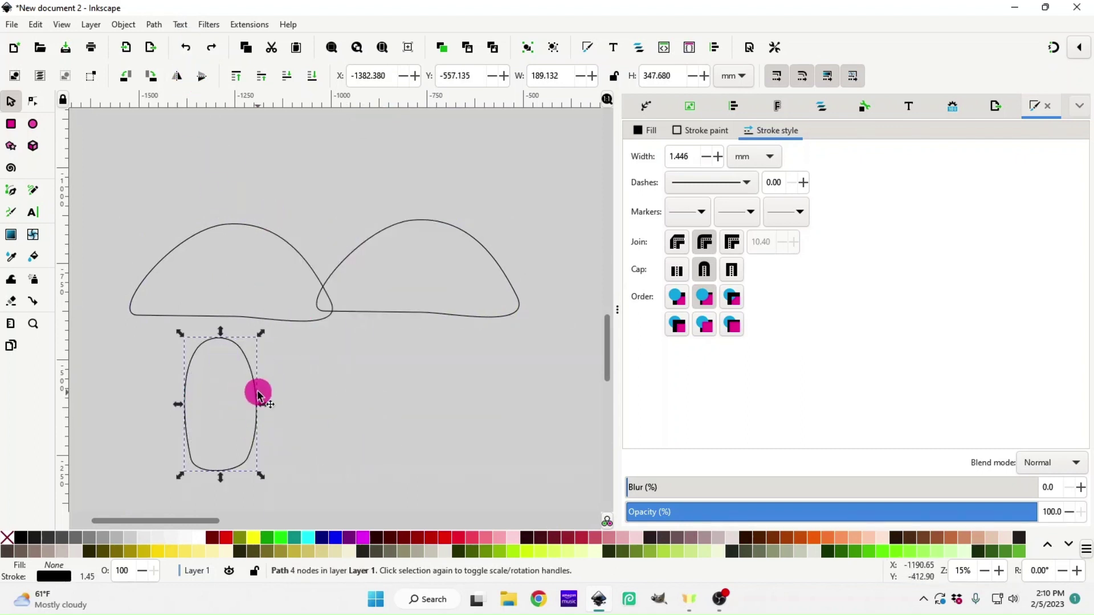
mouse_move(255, 390)
left_mouse_down()
mouse_move(296, 413)
mouse_move(454, 411)
mouse_move(439, 396)
mouse_move(540, 386)
left_mouse_up()
right_click(439, 395)
left_click(467, 193)
- Duplicate the right-hand cap and move the copy above the other two caps
right_click(456, 315)
left_click(504, 377)
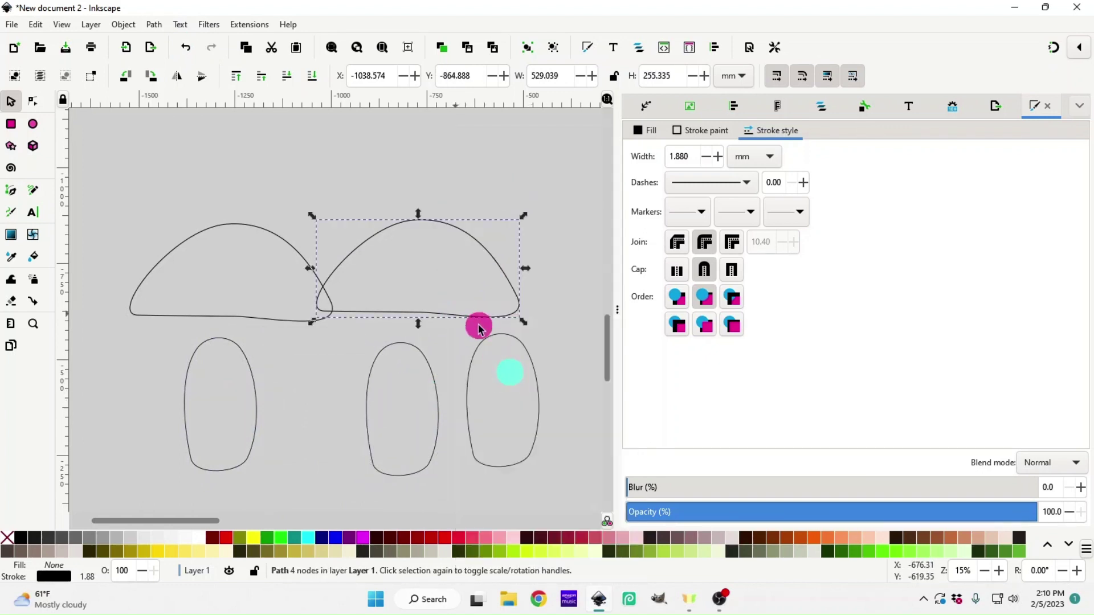
mouse_move(477, 317)
left_mouse_down()
mouse_move(495, 180)
mouse_move(491, 196)
left_mouse_up()
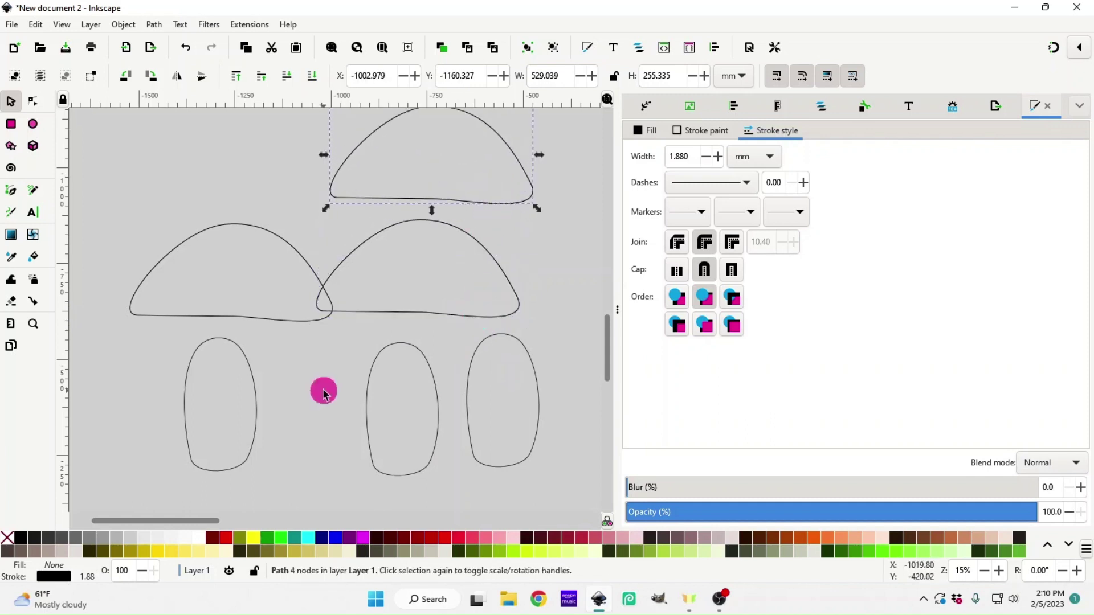
- Import the green polka-dot pattern image3081 and place it at about 661 mm square to the left of the cap outlines
key("minus")
key("minus")
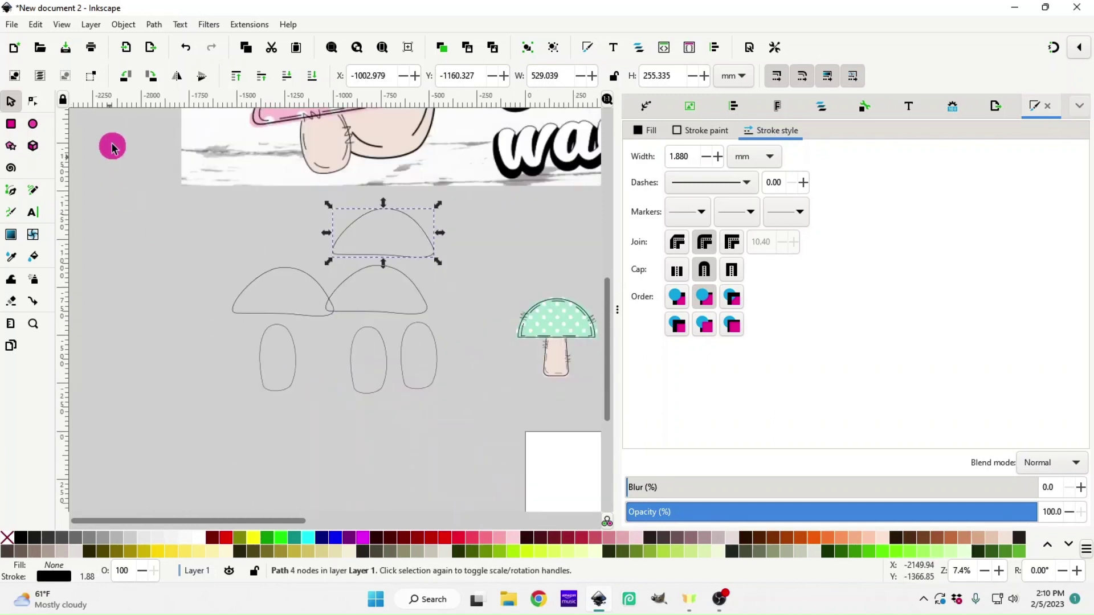
left_click(12, 24)
left_click(40, 196)
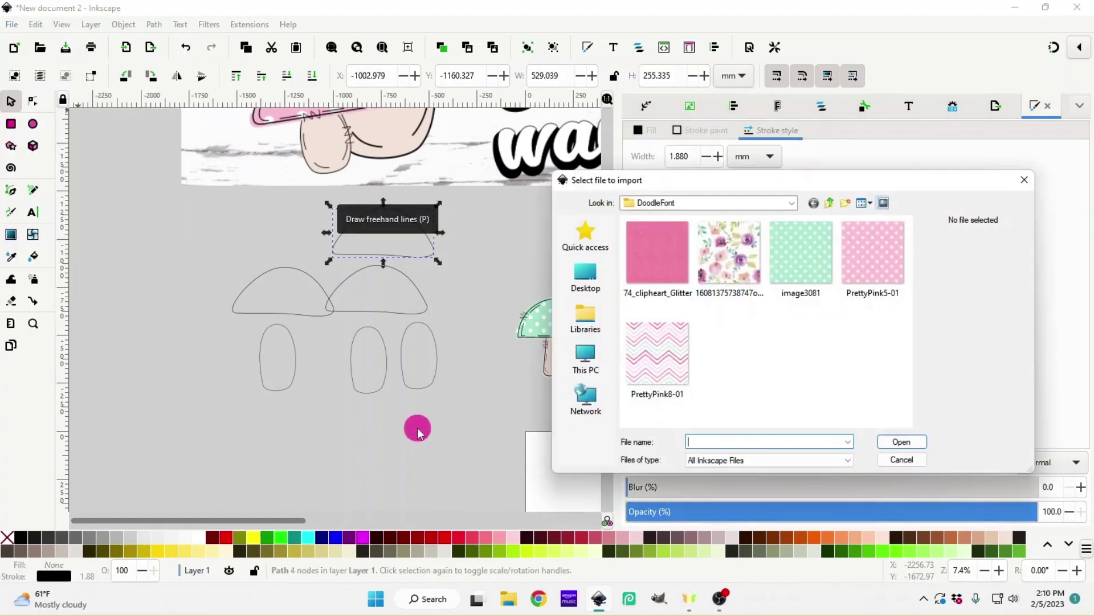
double_click(858, 267)
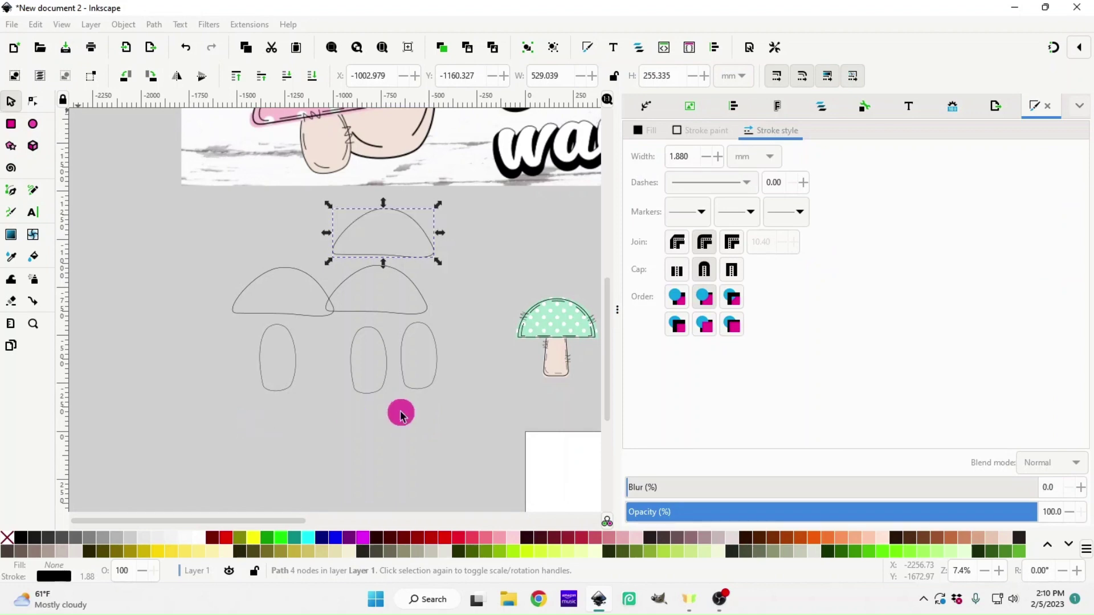
left_click_drag(232, 425, 238, 245)
left_click_drag(190, 319, 190, 260)
scroll(220, 427, "up", 2)
left_click_drag(196, 378, 188, 337)
left_click(327, 139)
left_click(316, 163)
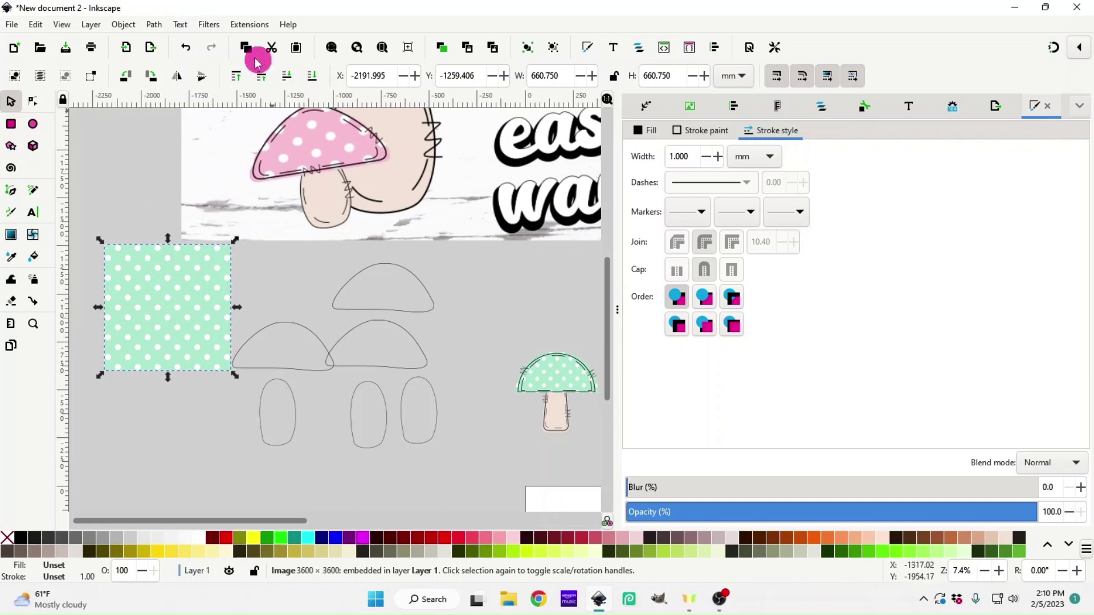
- Recolour the green polka-dot pattern to pink with the Color Shift filter, using shift 181 and saturation 1.00 with live preview
left_click(210, 24)
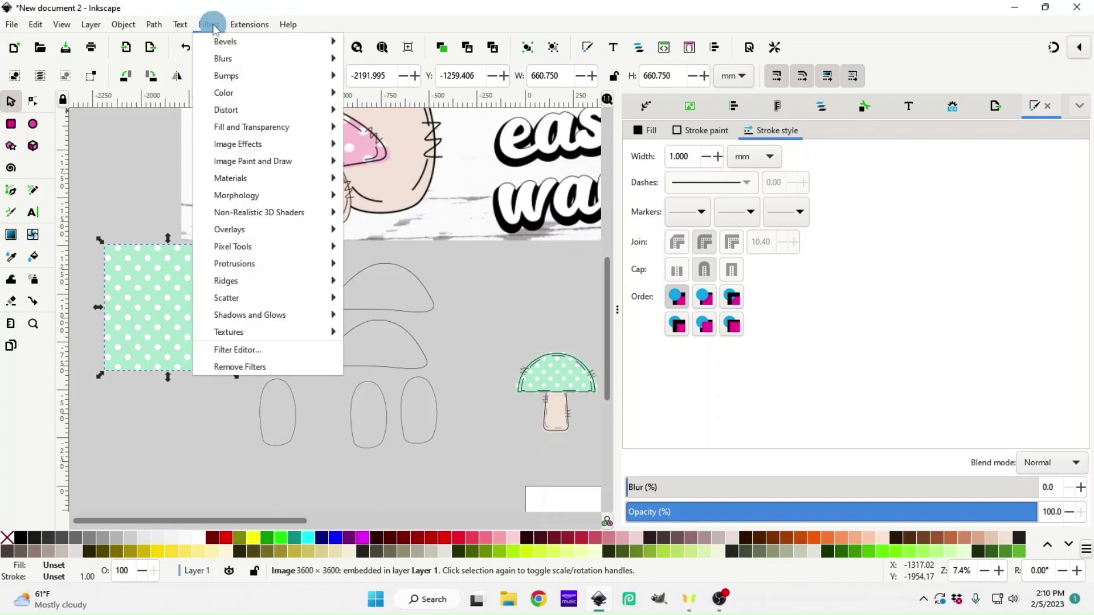
mouse_move(215, 95)
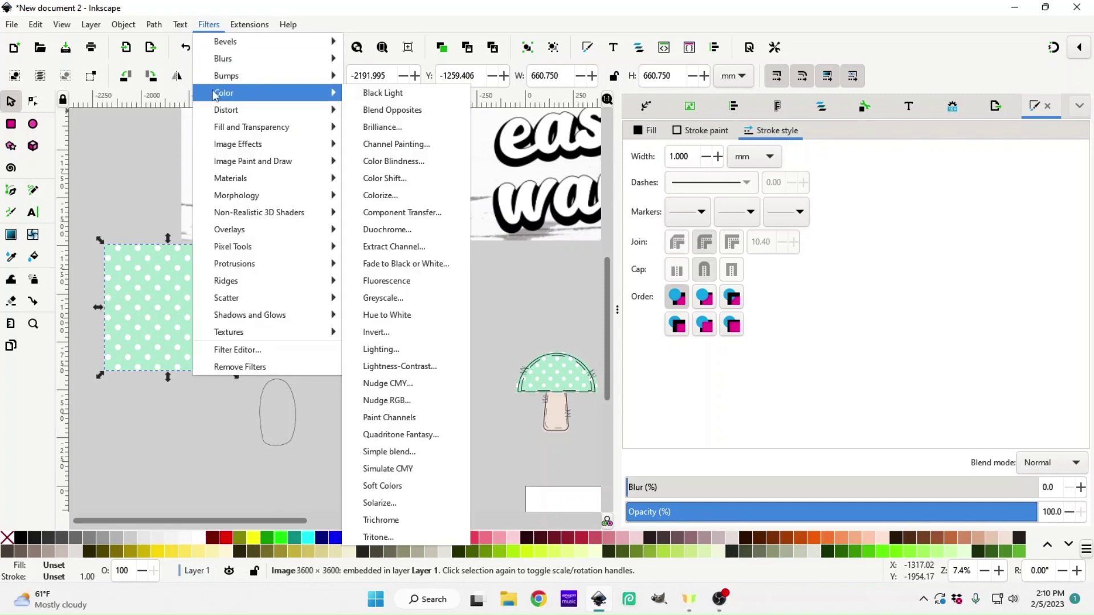
left_click(412, 180)
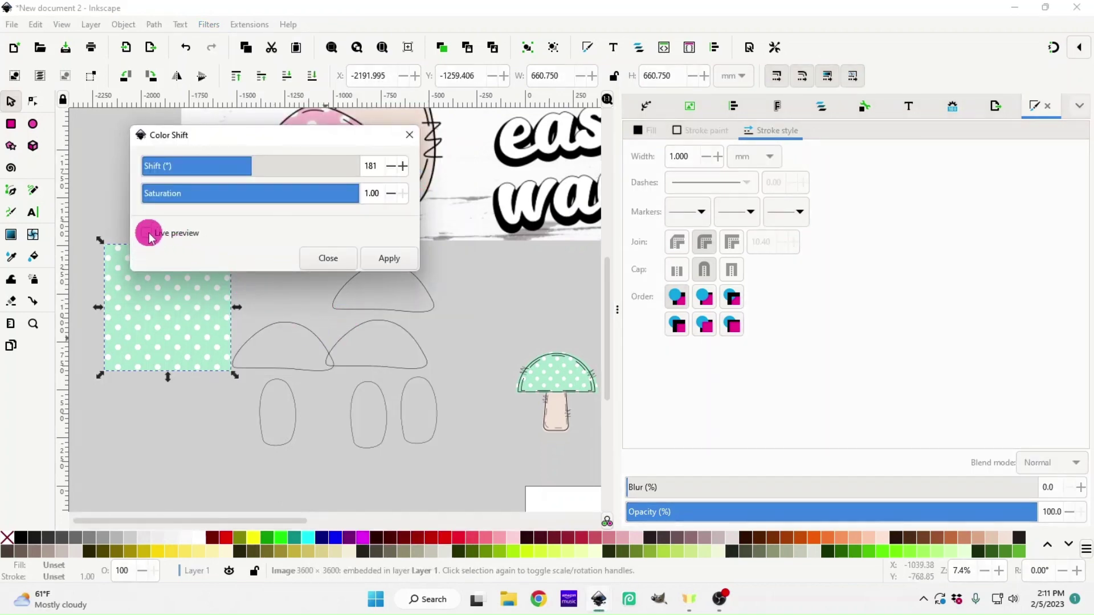
left_click(148, 234)
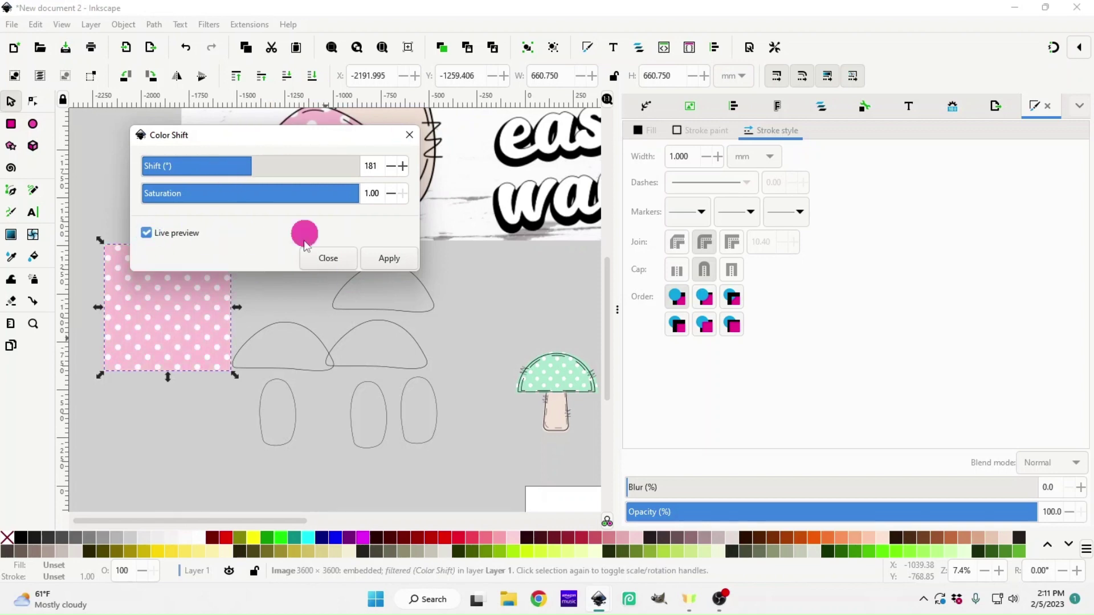
left_click_drag(284, 138, 335, 290)
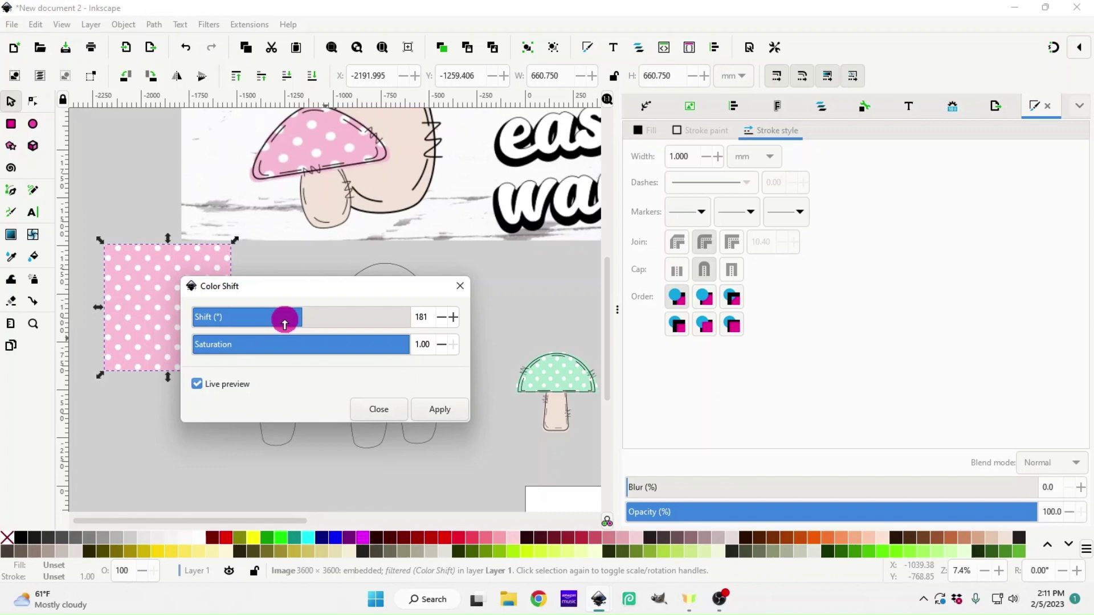
left_click_drag(285, 323, 232, 317)
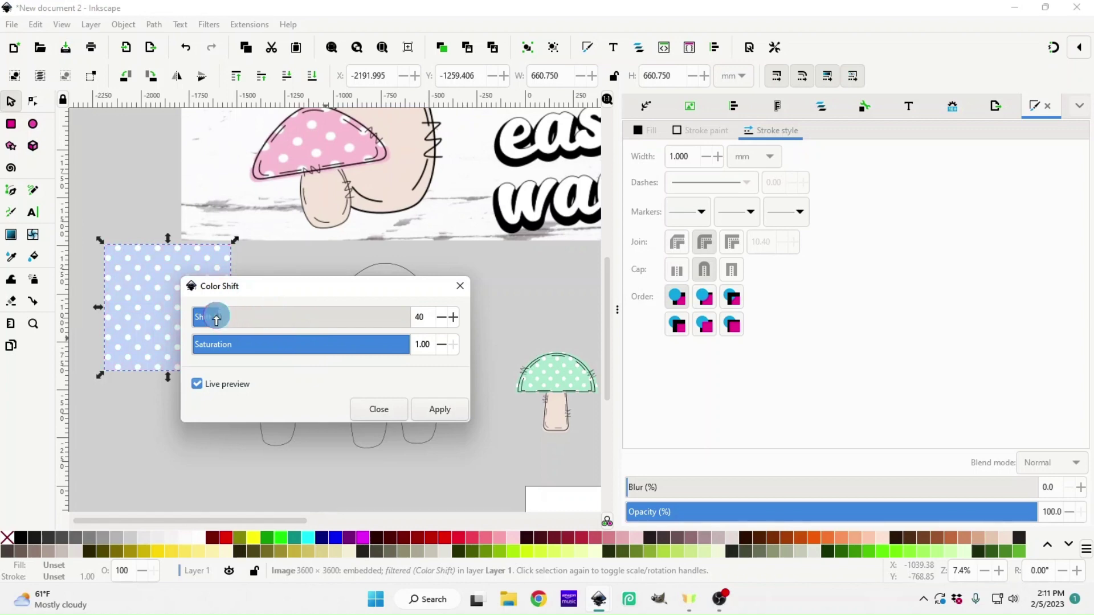
left_click_drag(208, 315, 275, 324)
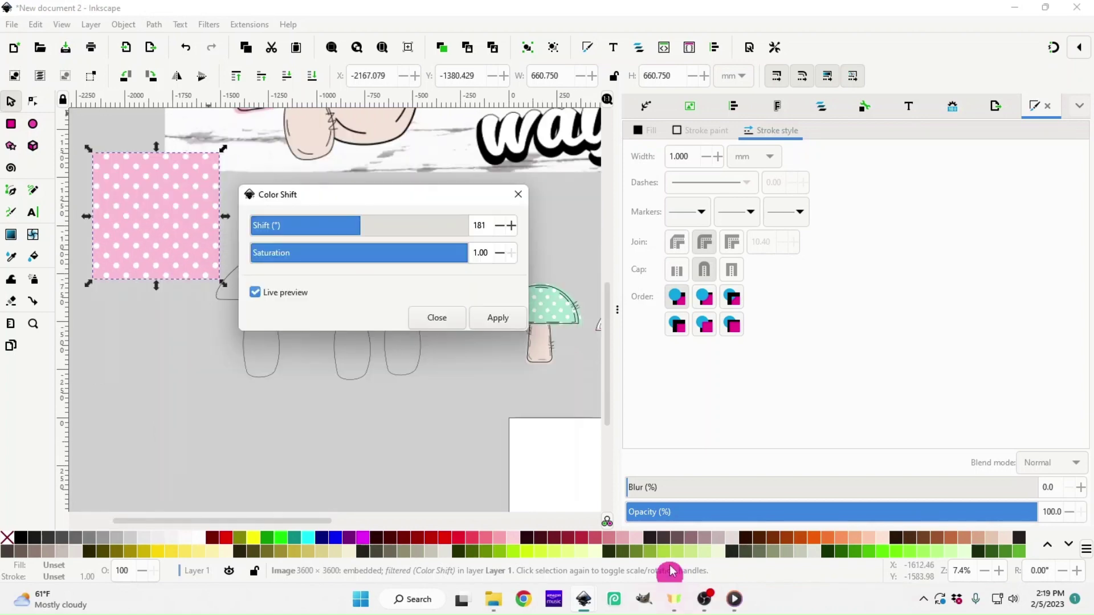
left_click(502, 321)
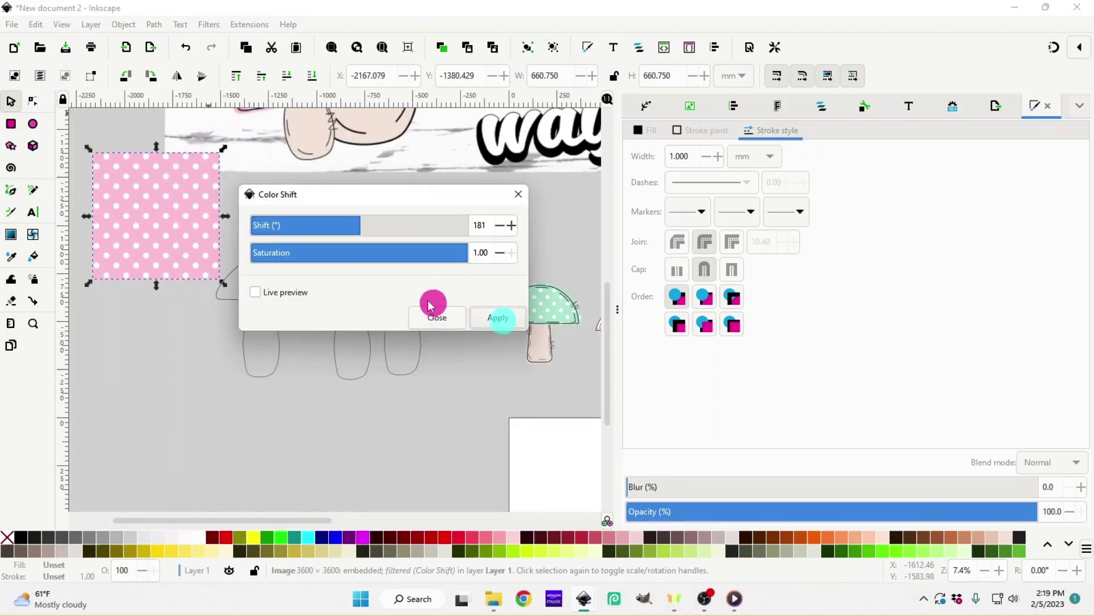
left_click(439, 321)
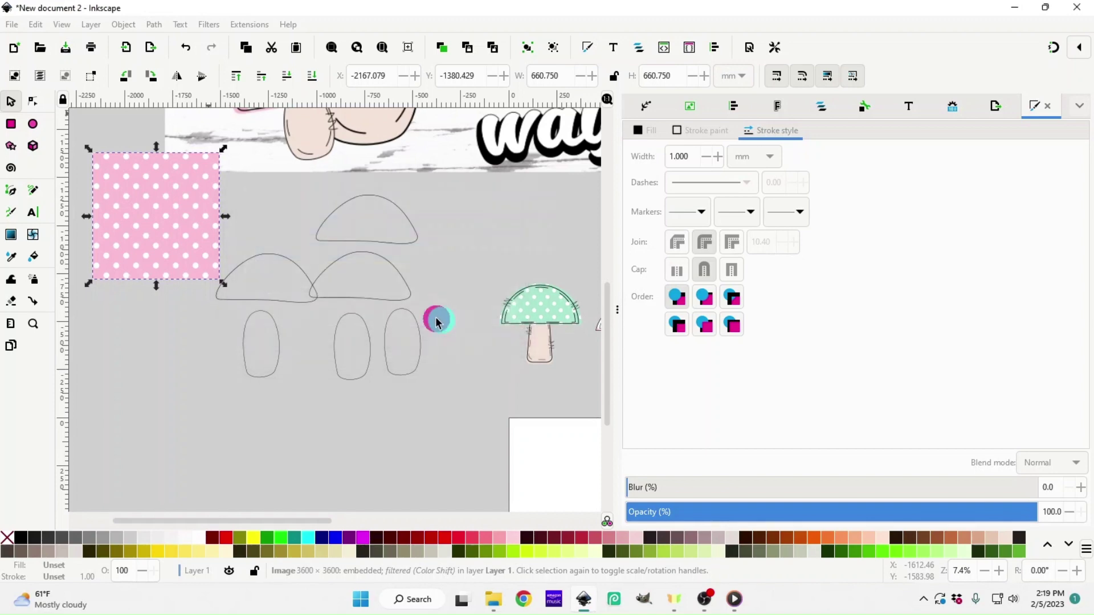
- Place the left cap outline over the pink polka-dot pattern and clip the pattern to the cap shape
left_click_drag(173, 239, 202, 373)
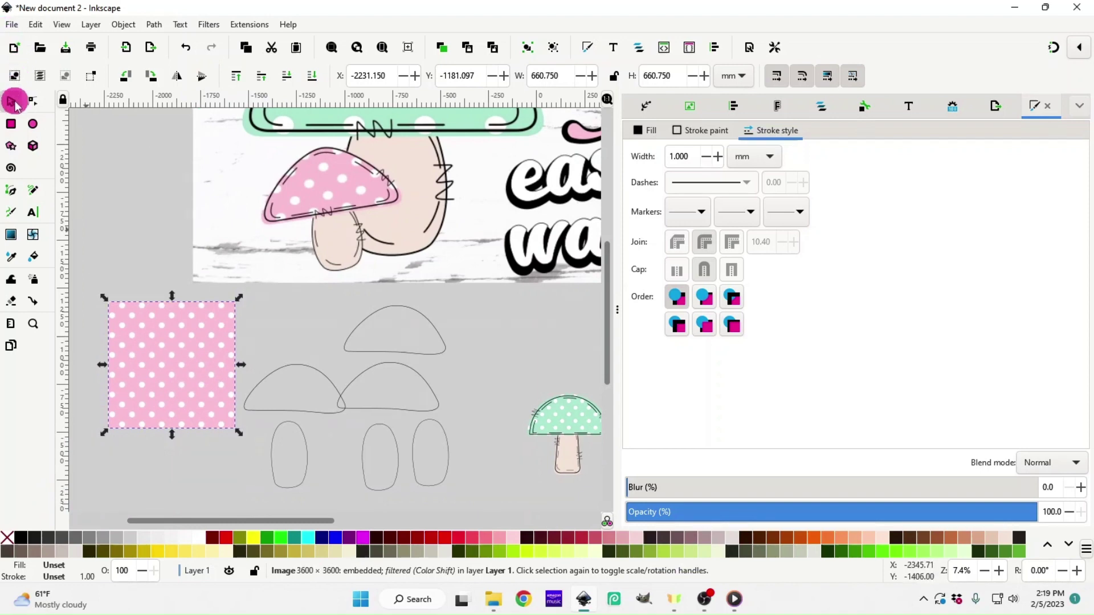
scroll(244, 430, "down", 2)
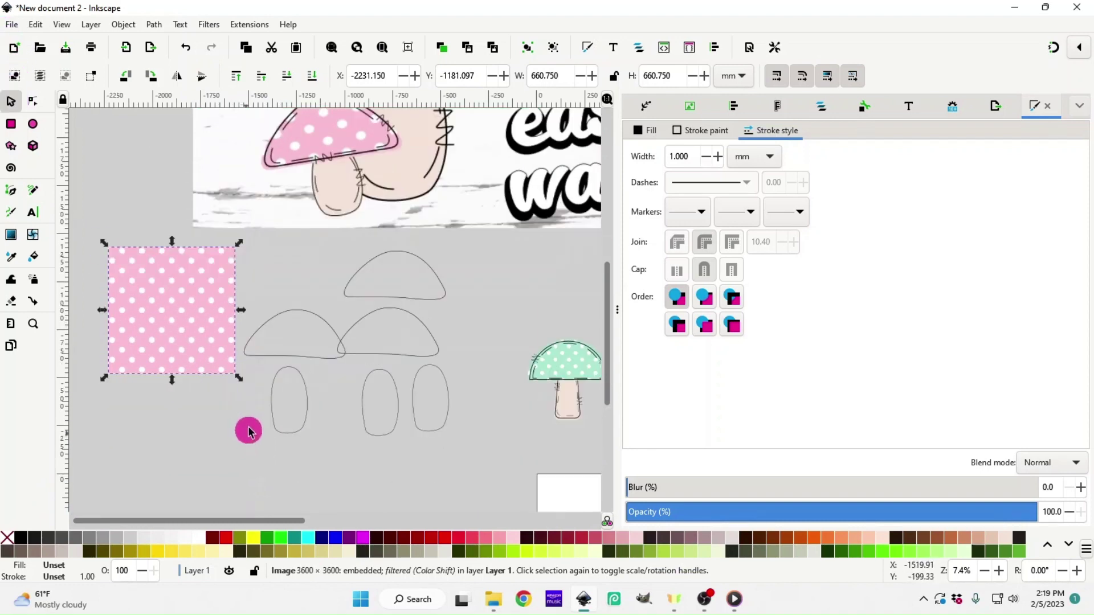
left_click(322, 362)
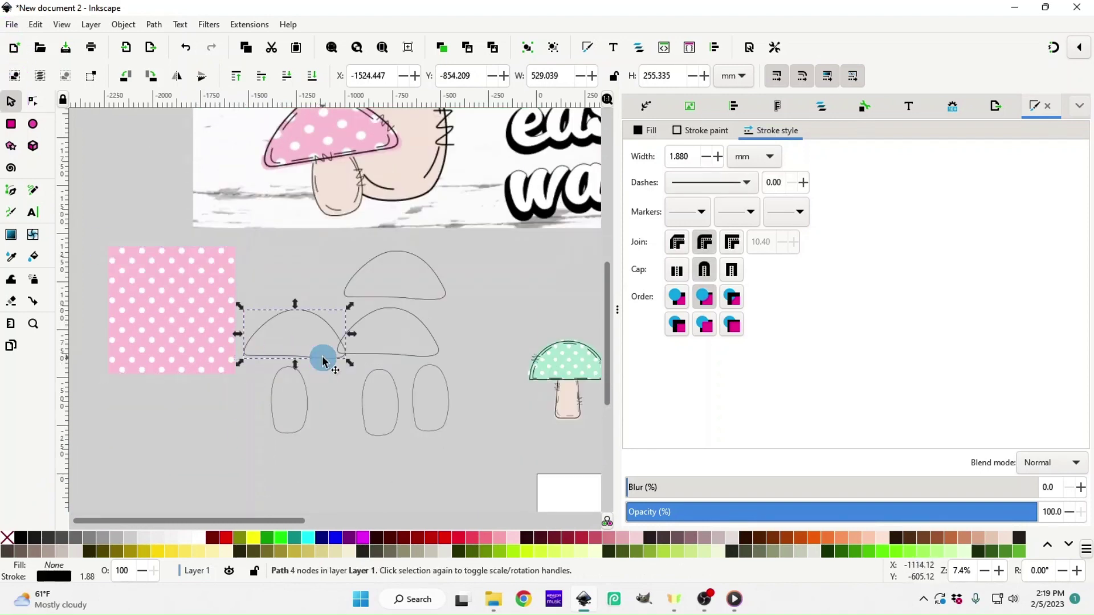
left_click_drag(323, 359, 197, 336)
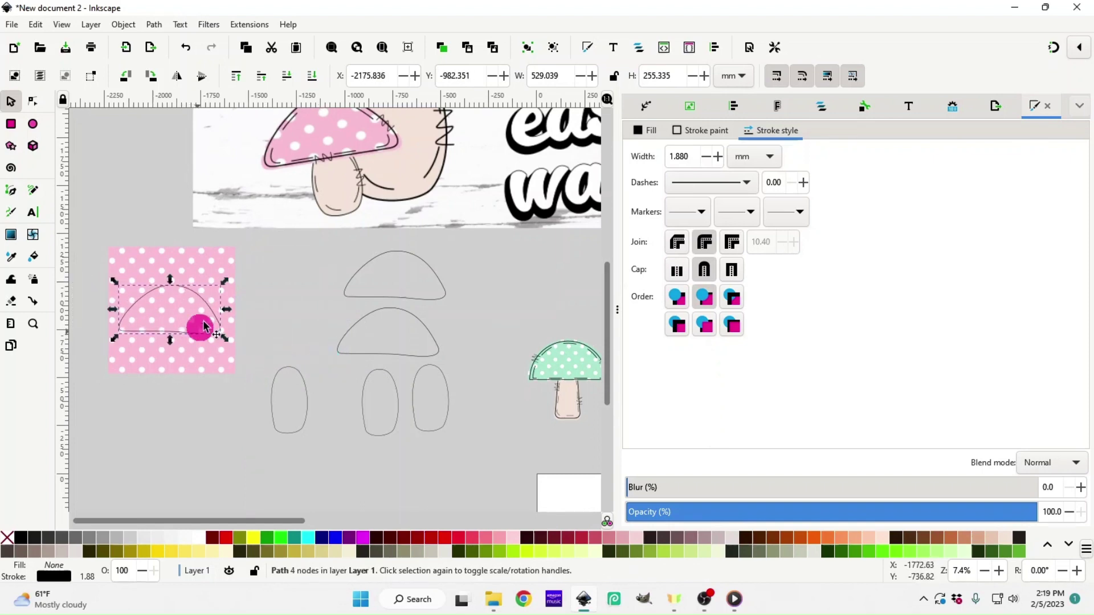
left_click(232, 262, "shift")
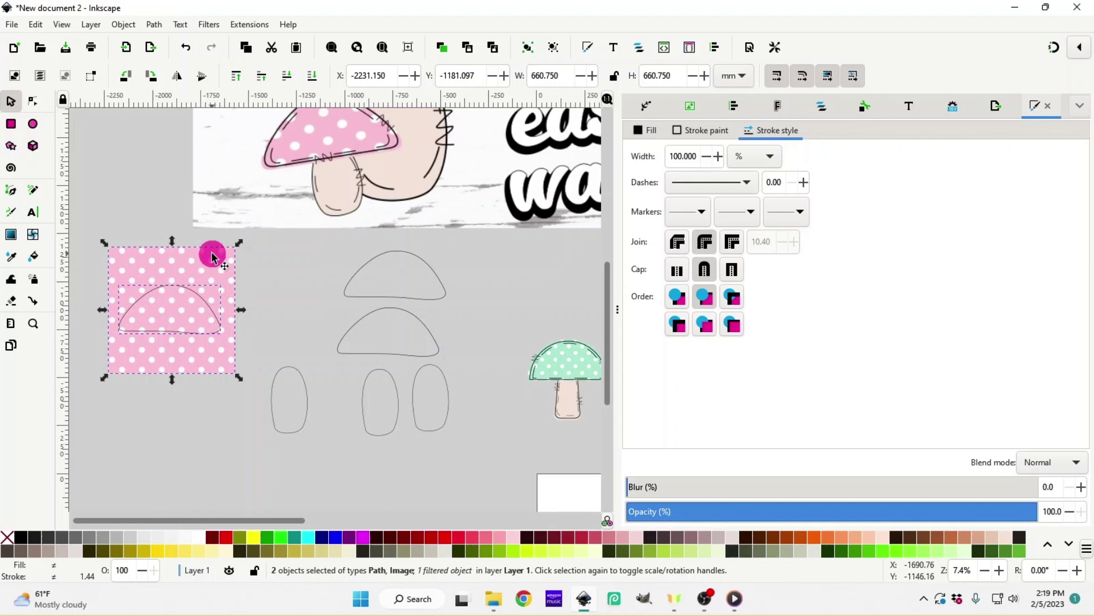
left_click(150, 269)
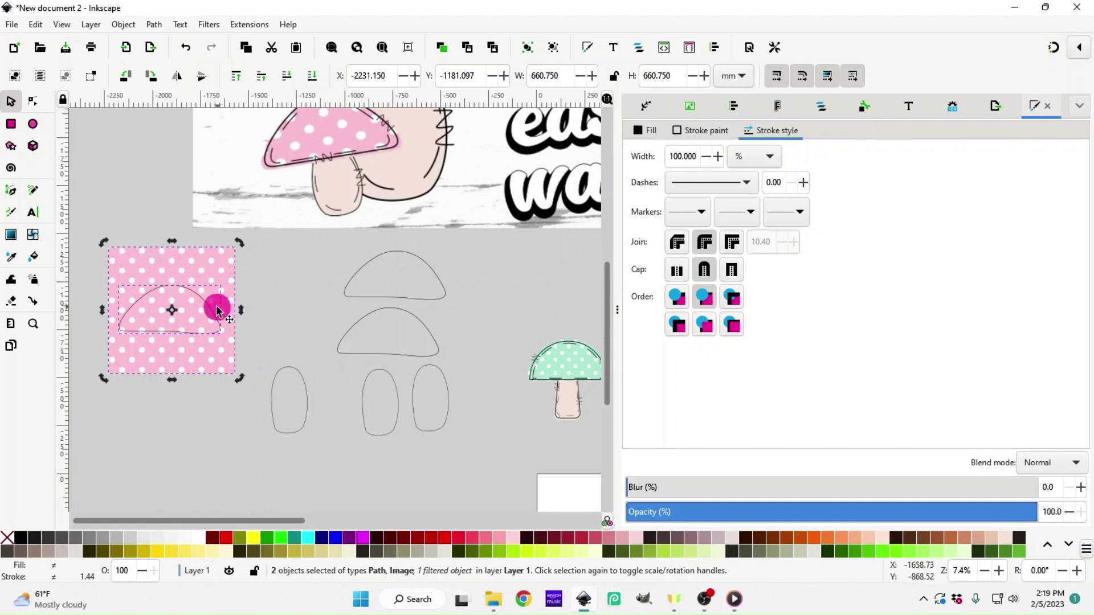
right_click(199, 312)
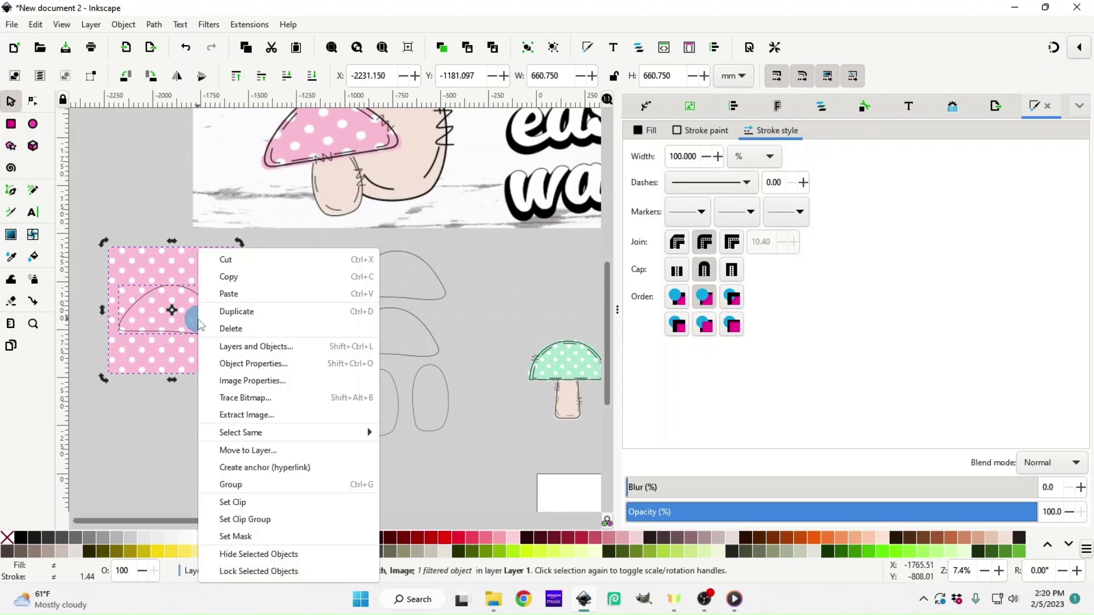
left_click(300, 503)
- Move the second cap outline below the clipped pink cap and enlarge the pink cap to about 572 by 275 mm
left_click_drag(365, 348, 198, 421)
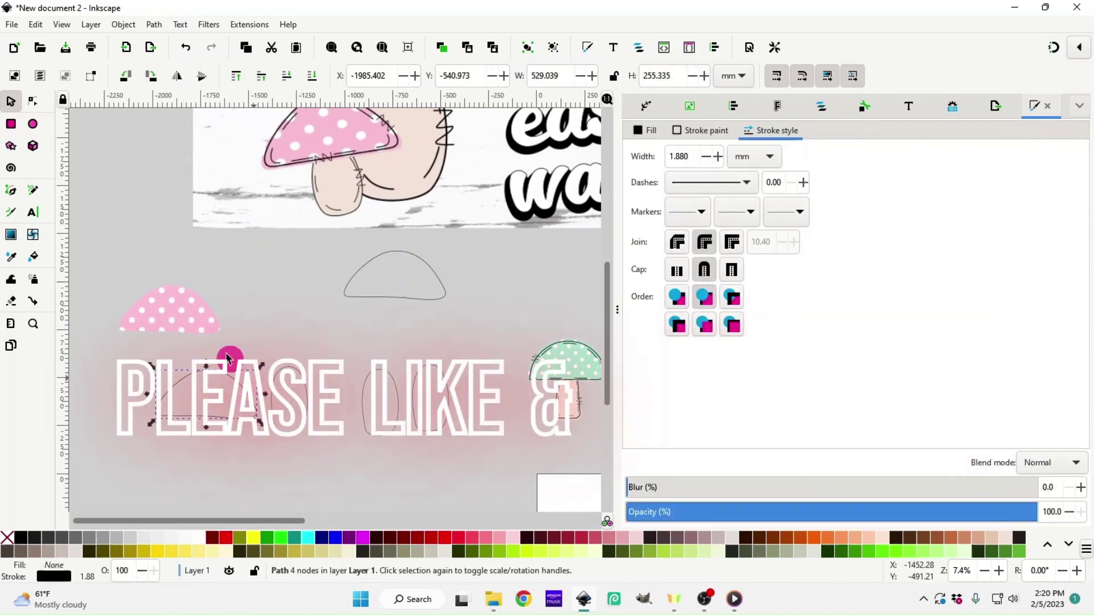
left_click(218, 308)
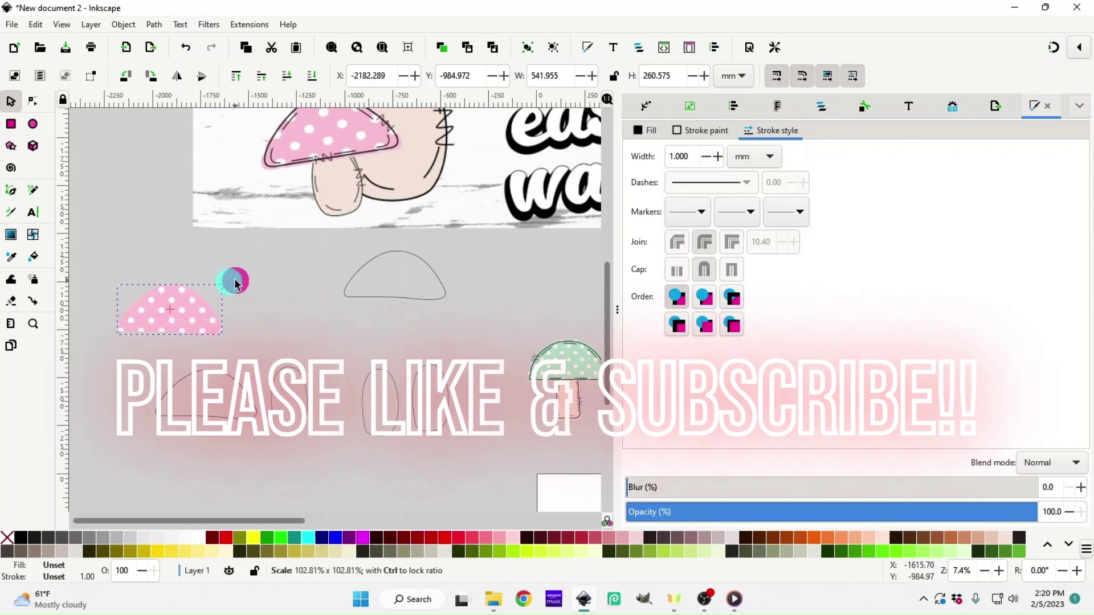
left_click_drag(235, 283, 238, 283)
- Place the lower cap outline over the pink polka-dot cap and set its stroke width to 3 mm
scroll(237, 279, "up", 2)
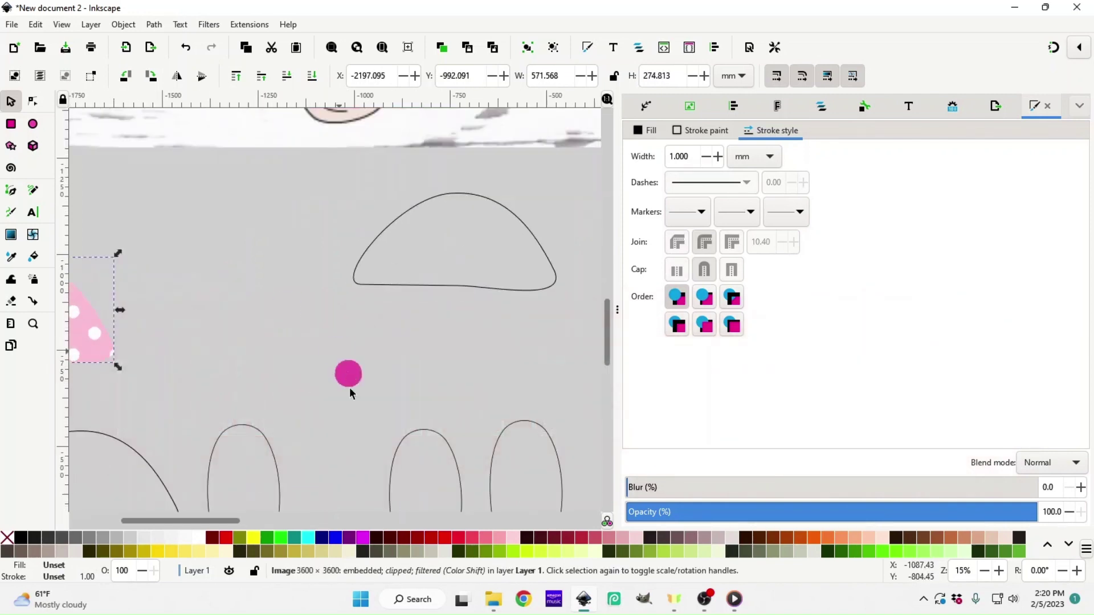
left_click_drag(239, 520, 177, 524)
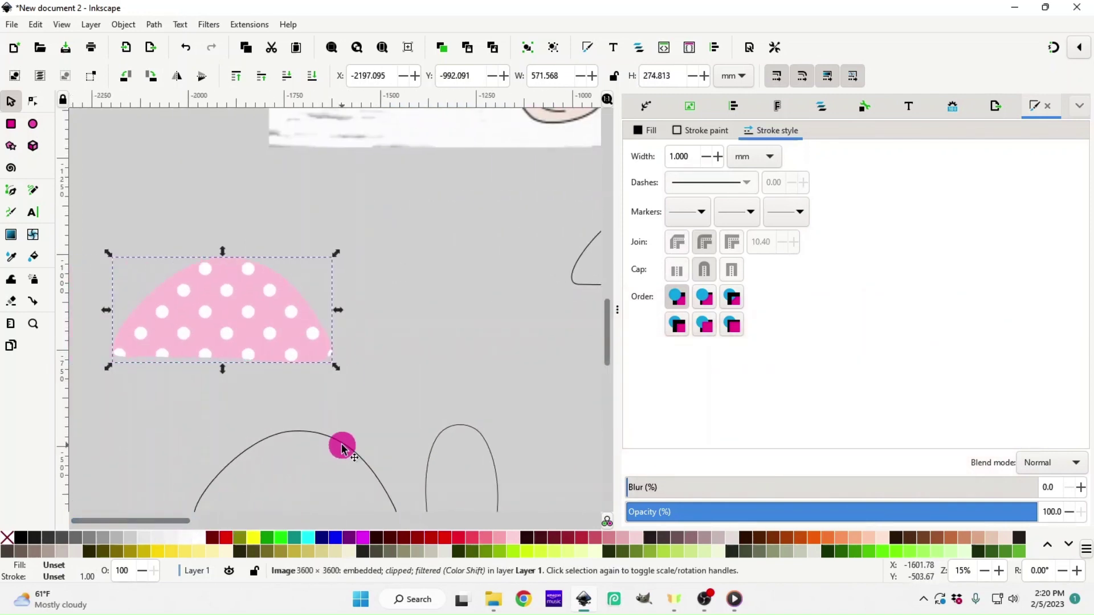
mouse_move(342, 446)
left_mouse_down()
mouse_move(259, 317)
mouse_move(267, 274)
left_mouse_up()
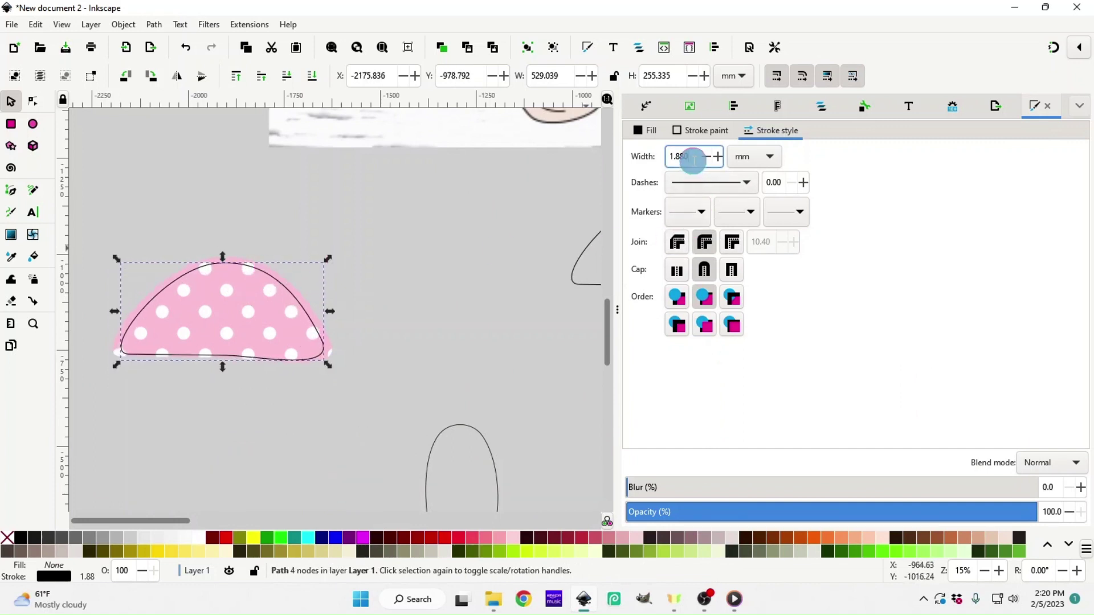
left_click_drag(694, 161, 647, 164)
type("3")
key("Return")
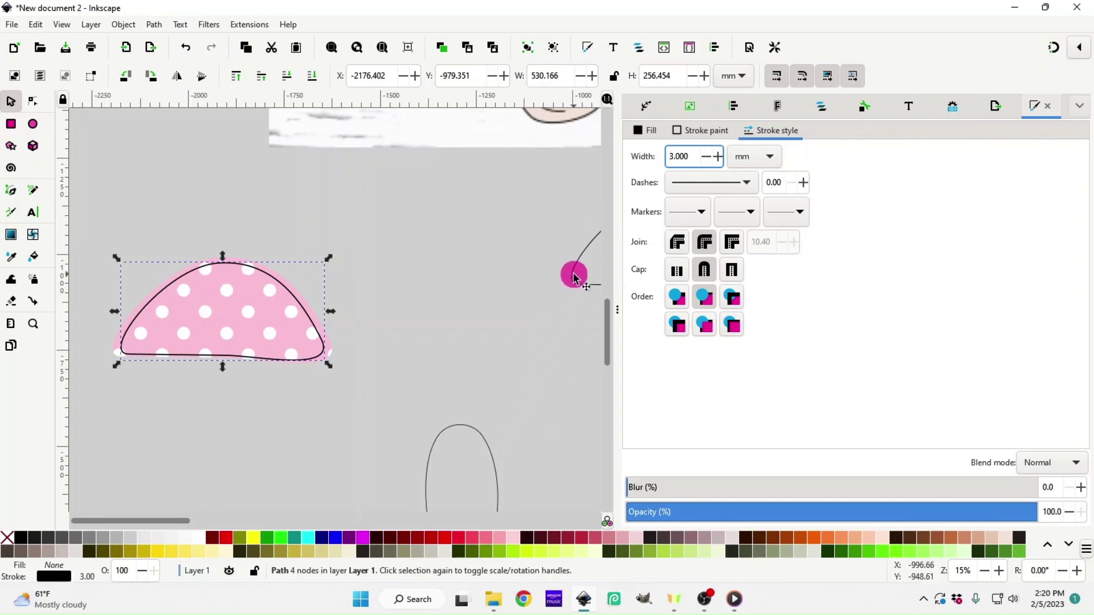
- Bring the remaining cap outline beside the pink cap and give it a 3 mm stroke with the 24 24 dash pattern
left_click_drag(575, 273, 323, 361)
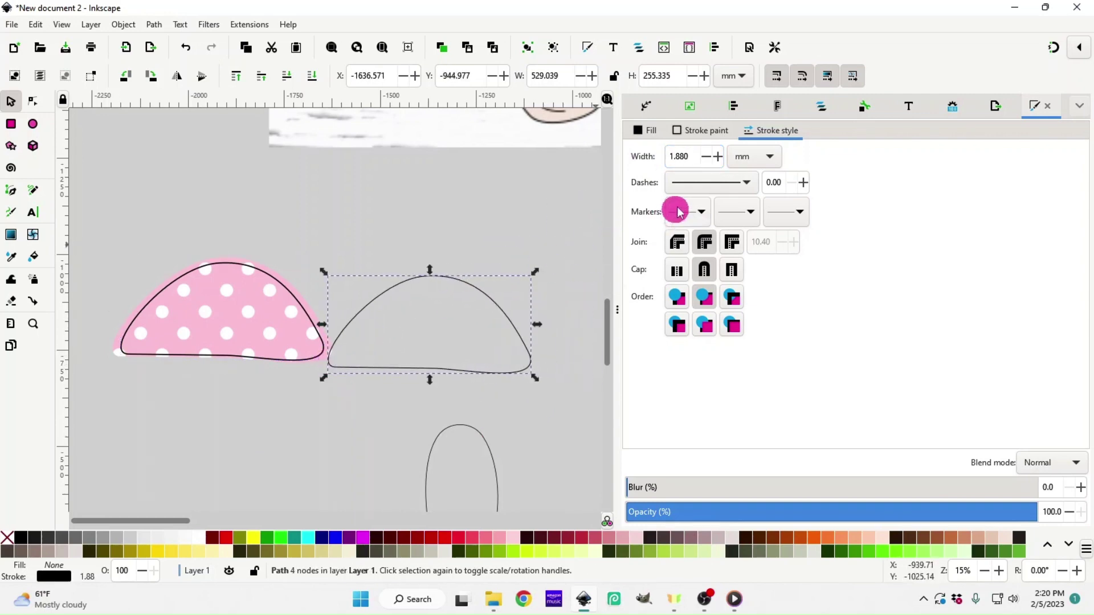
triple_click(691, 161)
type("3")
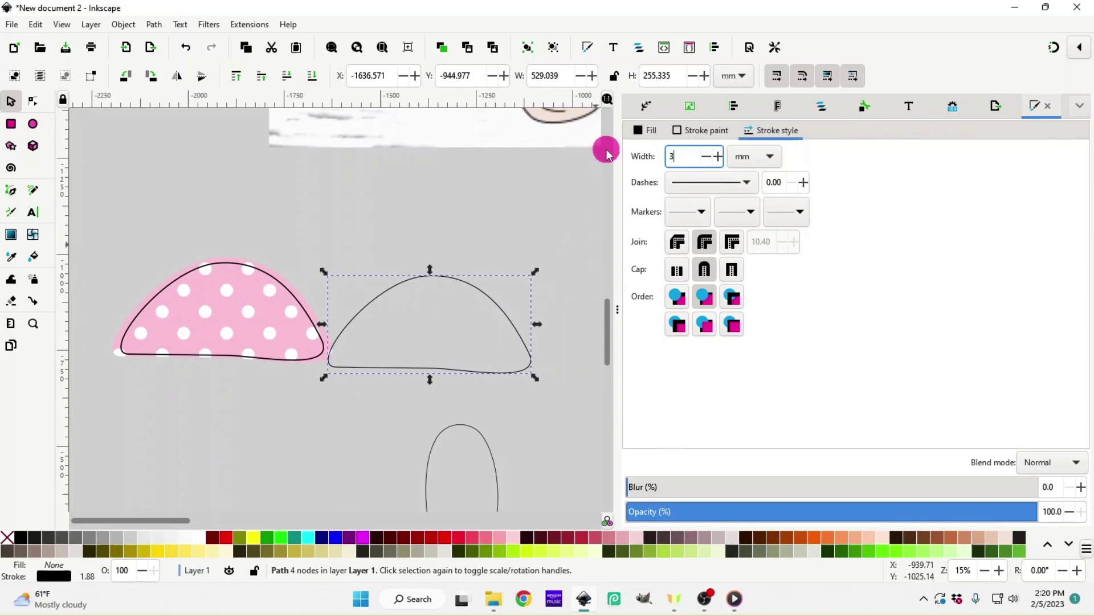
key("Return")
left_click(724, 182)
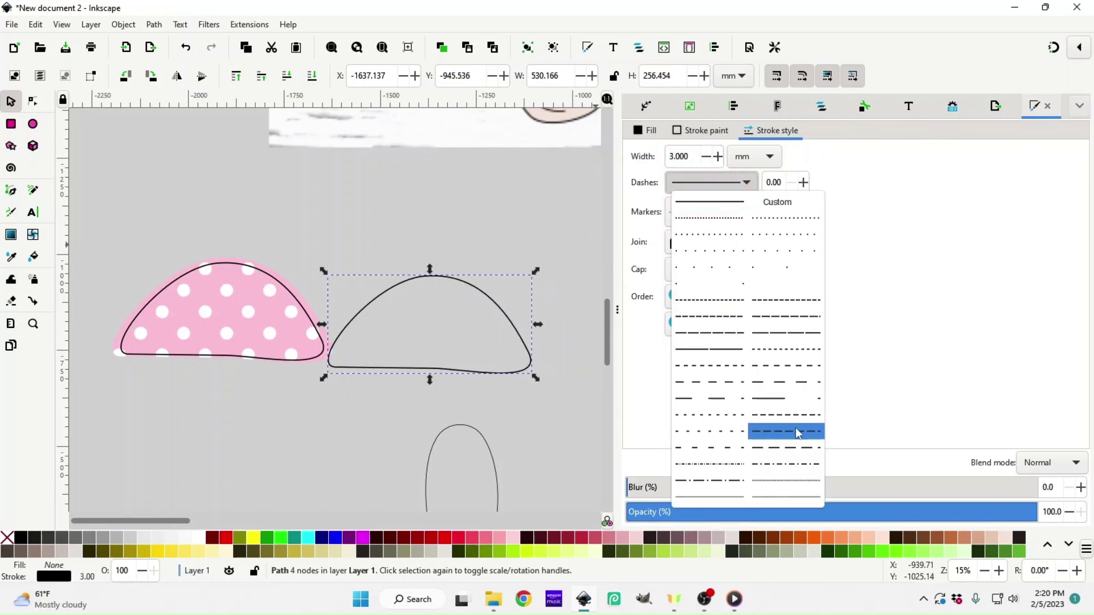
left_click(795, 404)
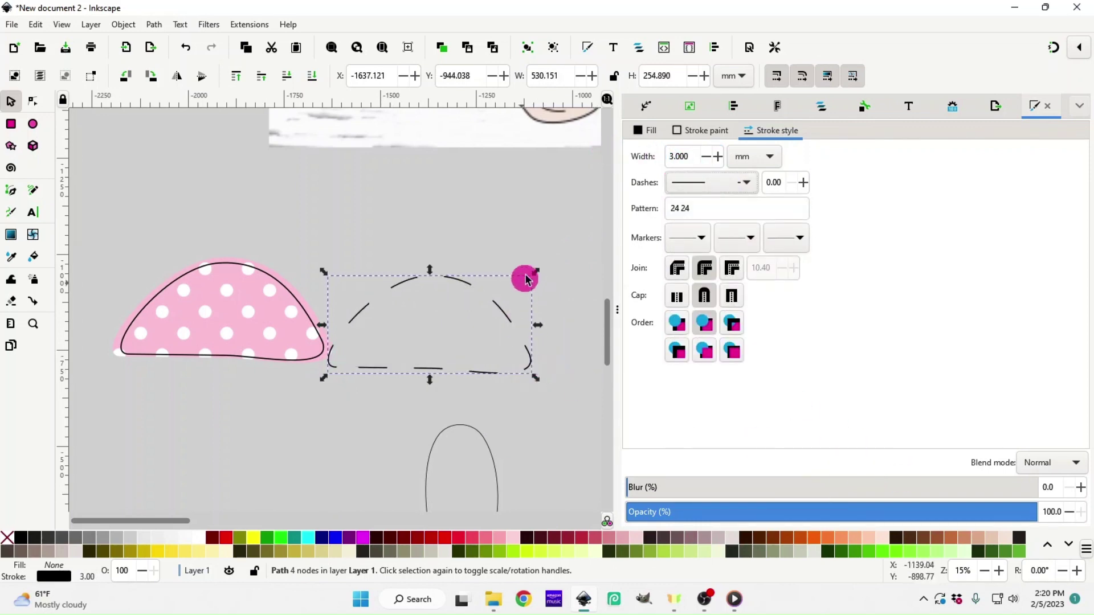
- Shrink the dashed cap outline to about 443 by 213 mm and centre it inside the pink cap's solid outline
left_click_drag(536, 272, 530, 275)
left_click_drag(501, 366, 304, 350)
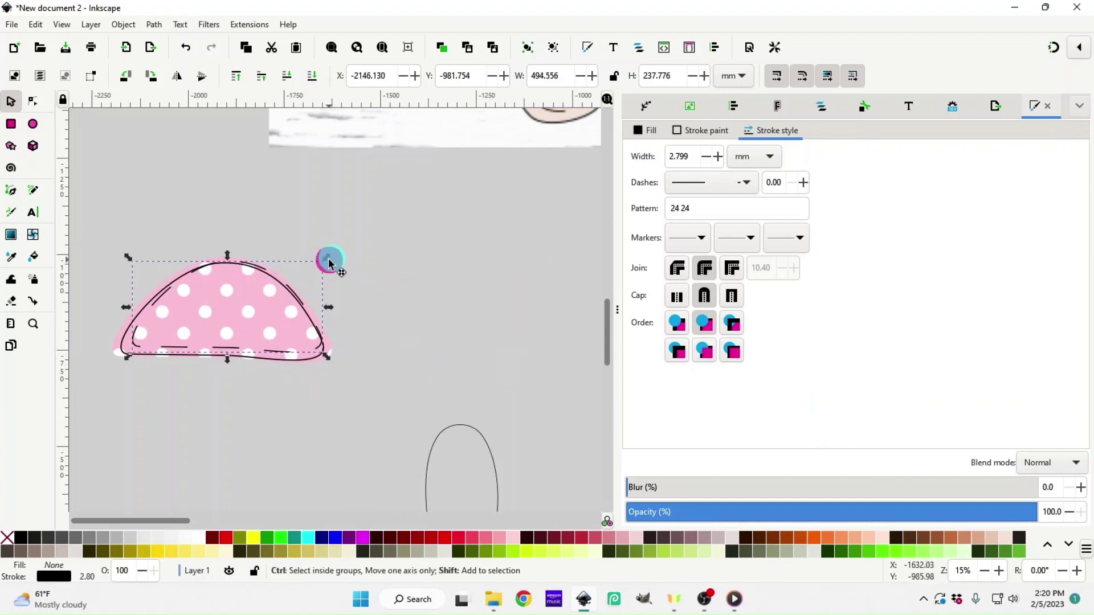
left_click(328, 264)
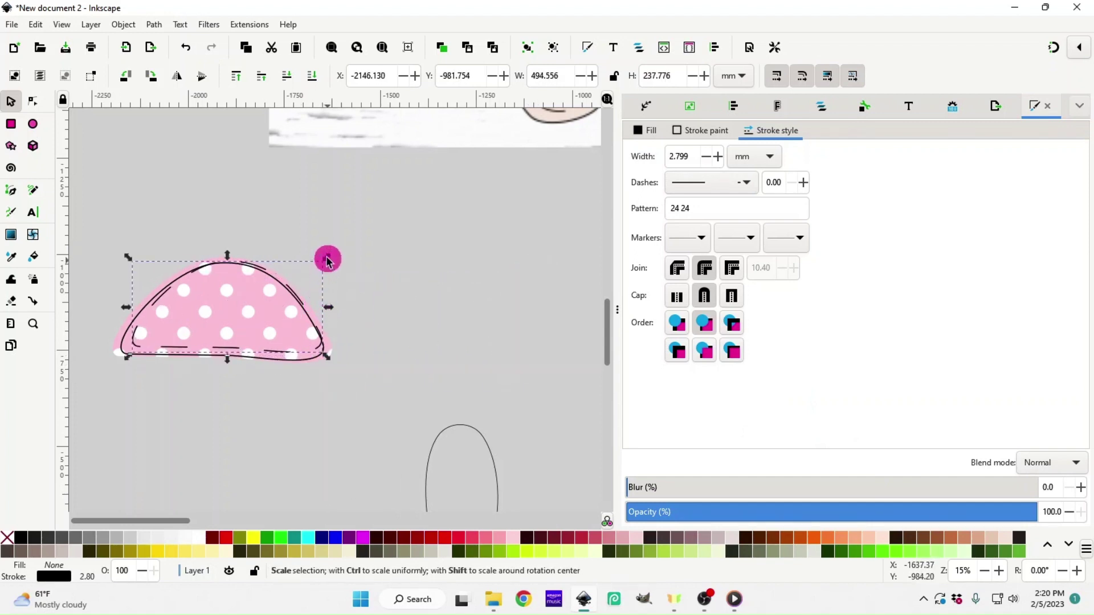
left_click_drag(327, 256, 323, 262)
left_click_drag(306, 328, 295, 344)
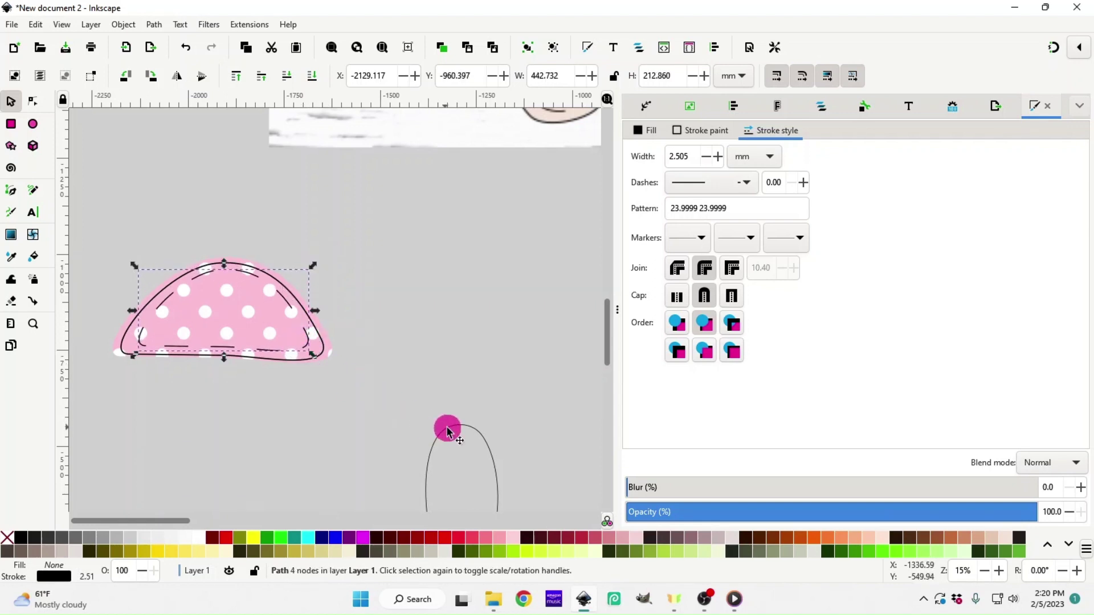
- Place the left stem outline just below the pink cap and set its stroke width to 3 mm
left_click_drag(446, 429, 209, 350)
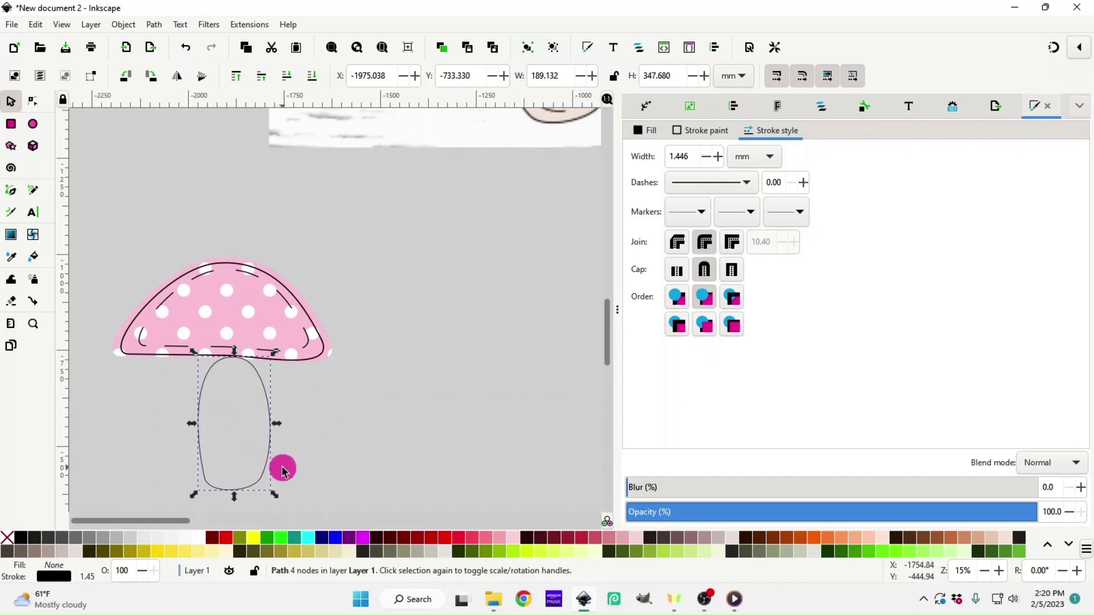
left_click_drag(271, 460, 268, 476)
scroll(266, 463, "down", 2)
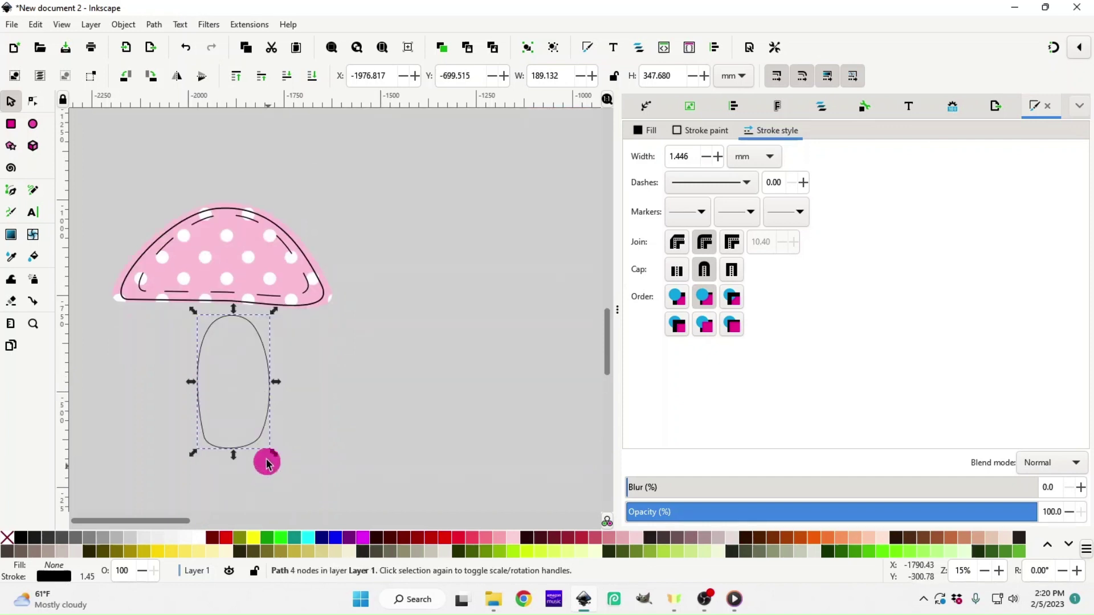
left_click_drag(692, 164, 627, 159)
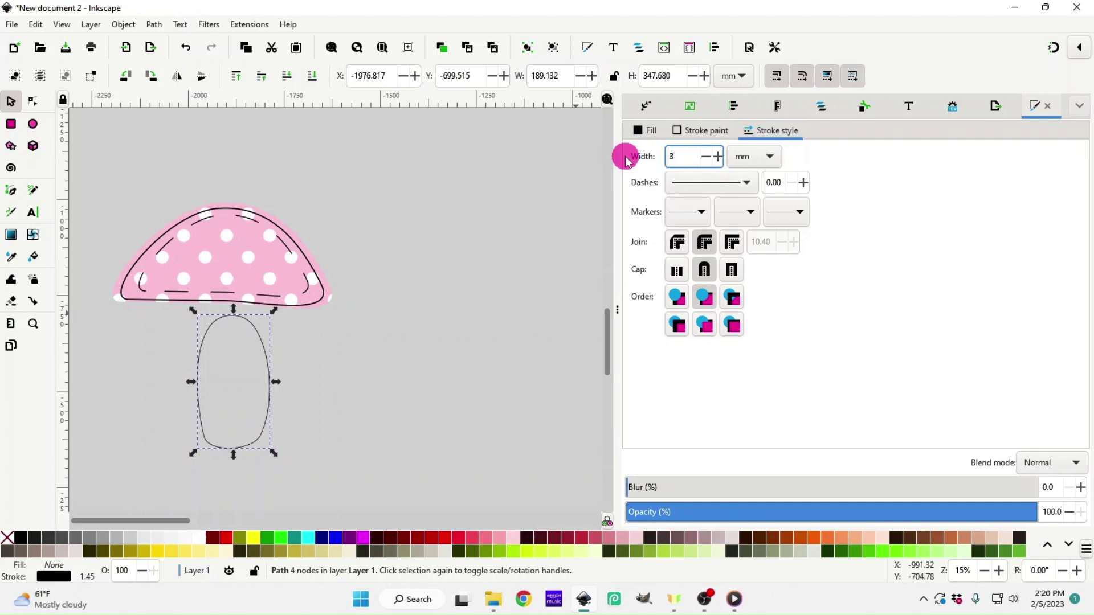
type("3")
key("Return")
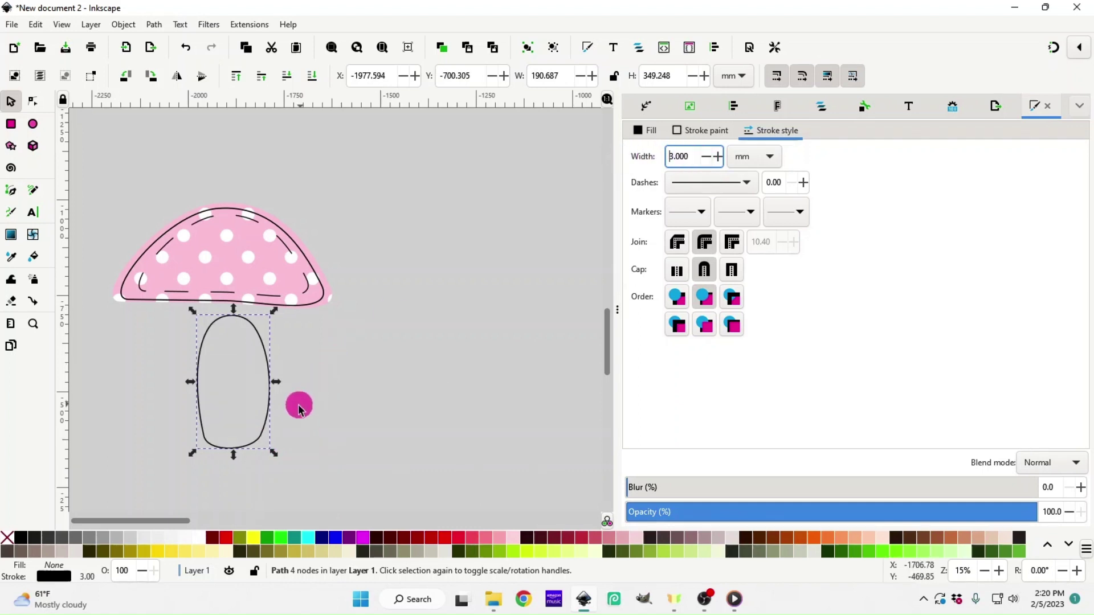
right_click(268, 418)
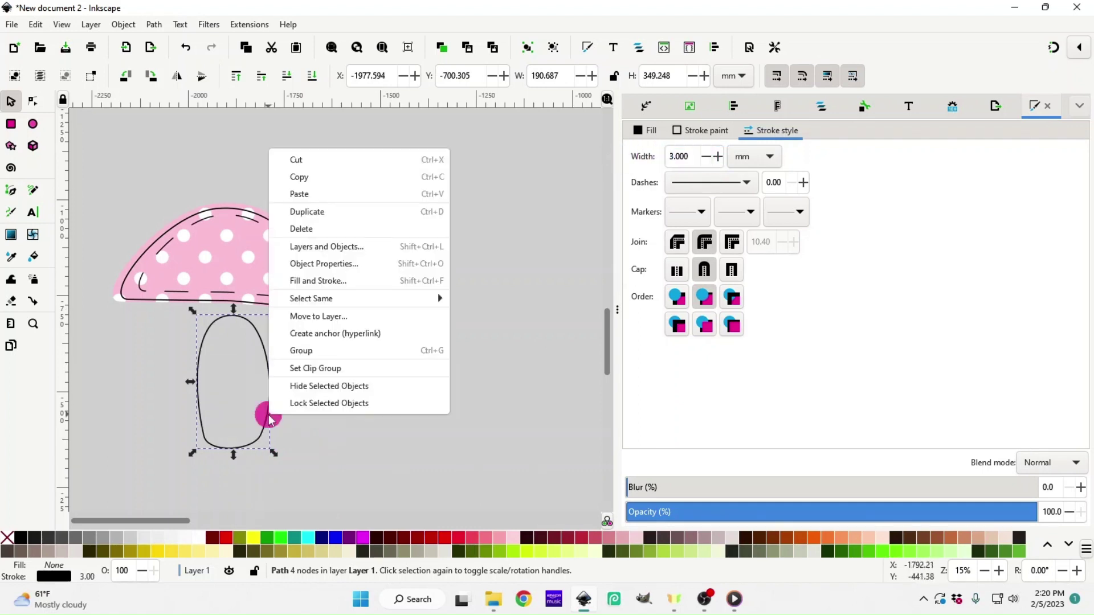
left_click(333, 467)
key("minus")
key("minus")
key("minus")
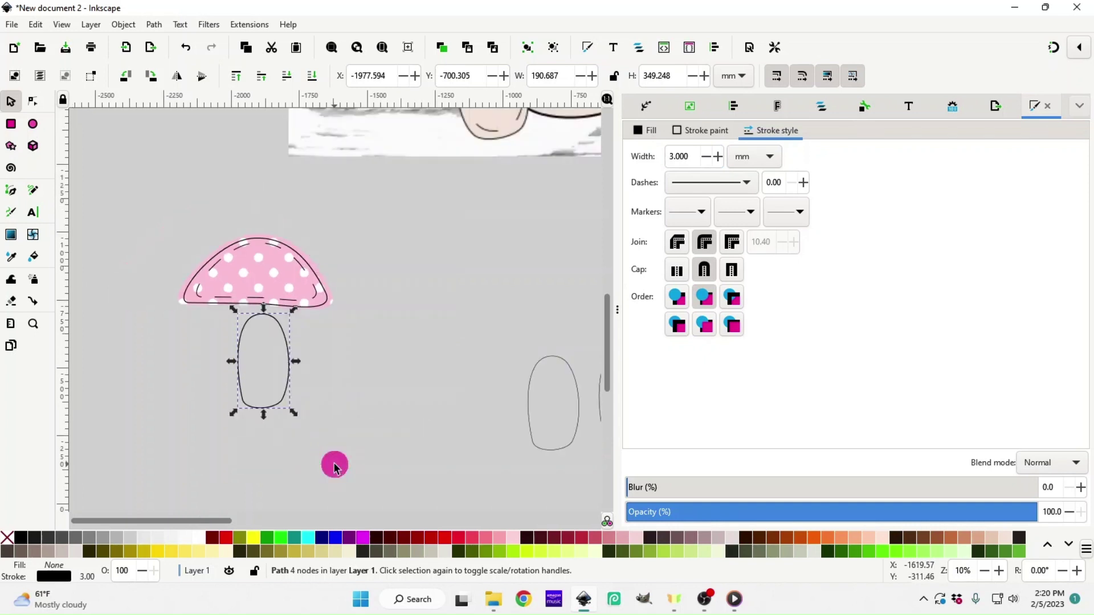
- Set the stroke width of the two remaining stem outlines to 3 mm and move one beside the pink mushroom's stem
left_click_drag(403, 300, 508, 418)
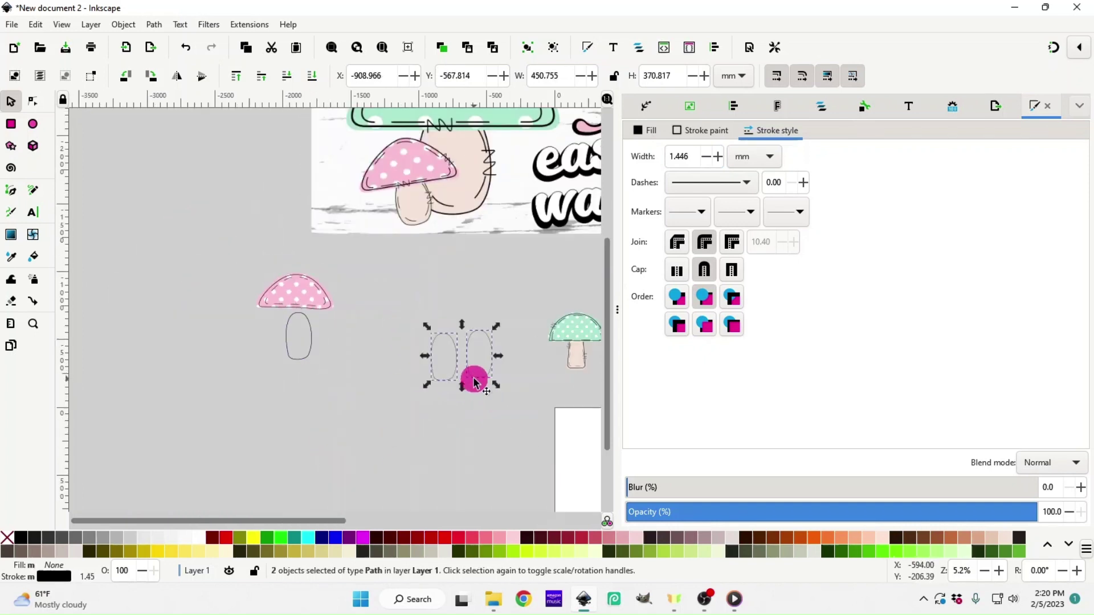
triple_click(675, 156)
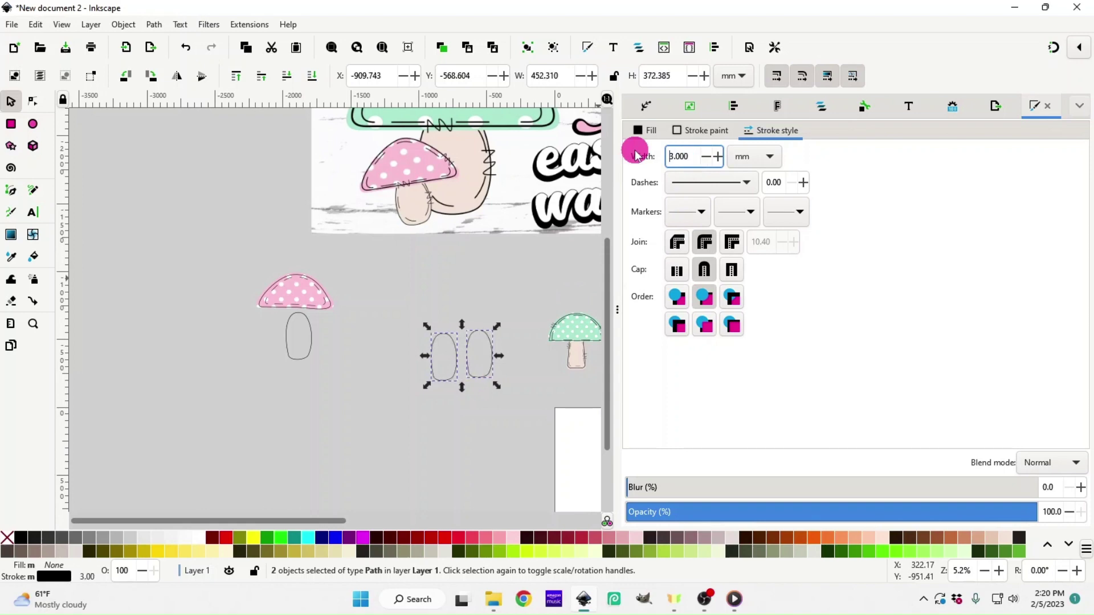
left_click_drag(445, 399, 356, 354)
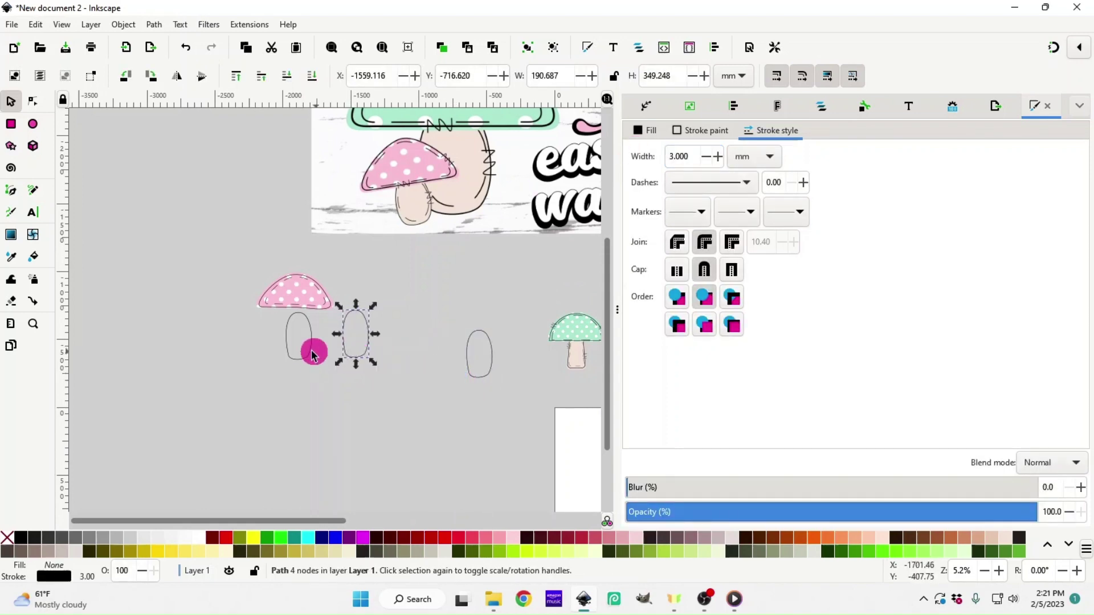
- Fill the stem under the pink cap with the beige colour #F4E3D7 and remove its stroke
left_click(300, 352)
left_click(300, 358)
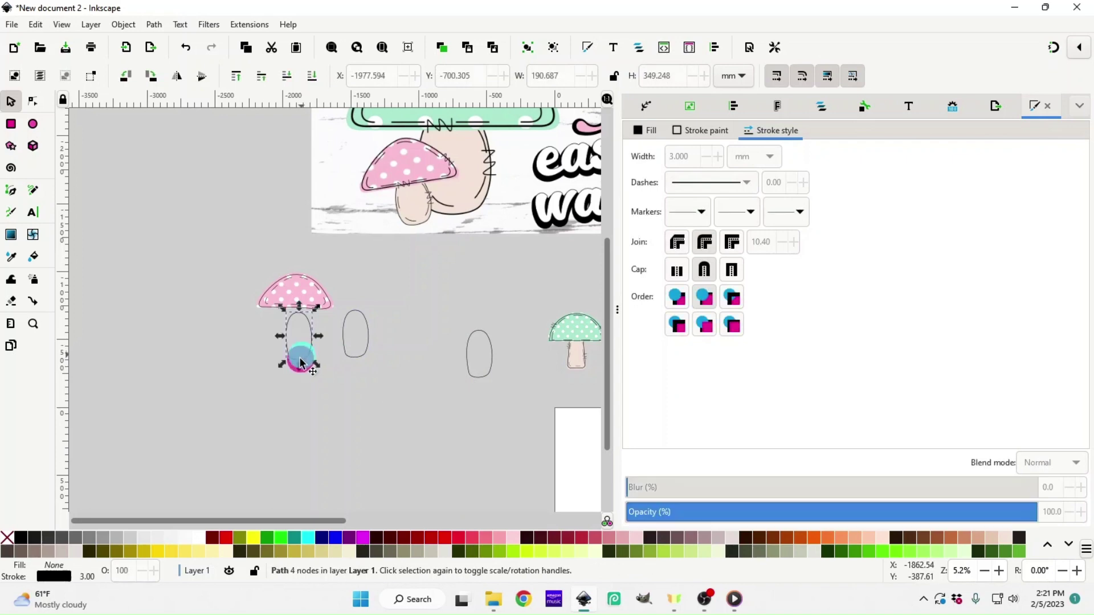
key("plus")
key("plus")
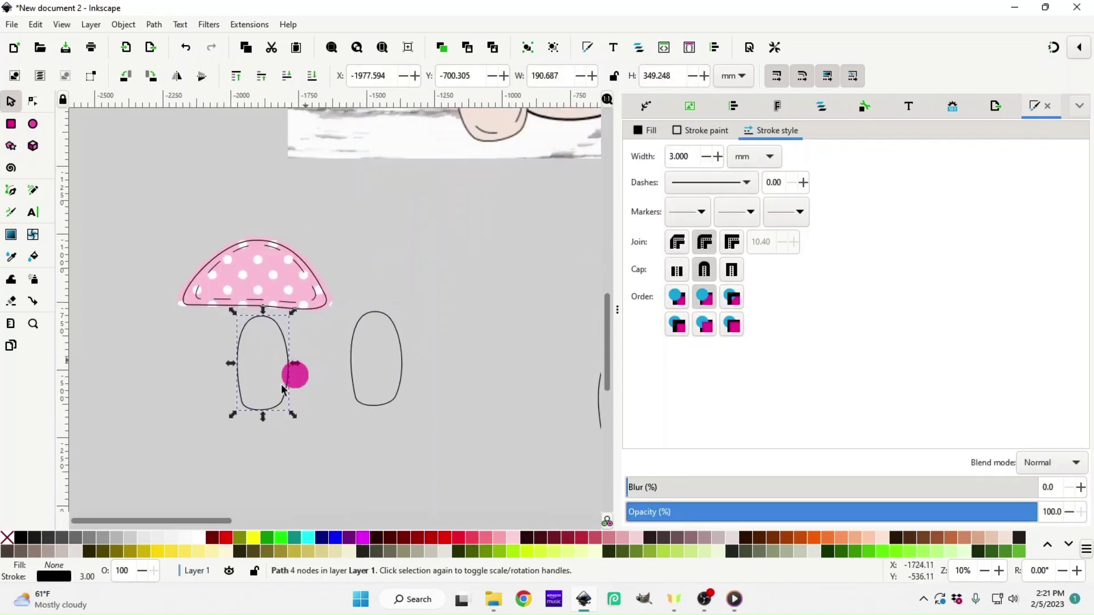
left_click(1008, 540)
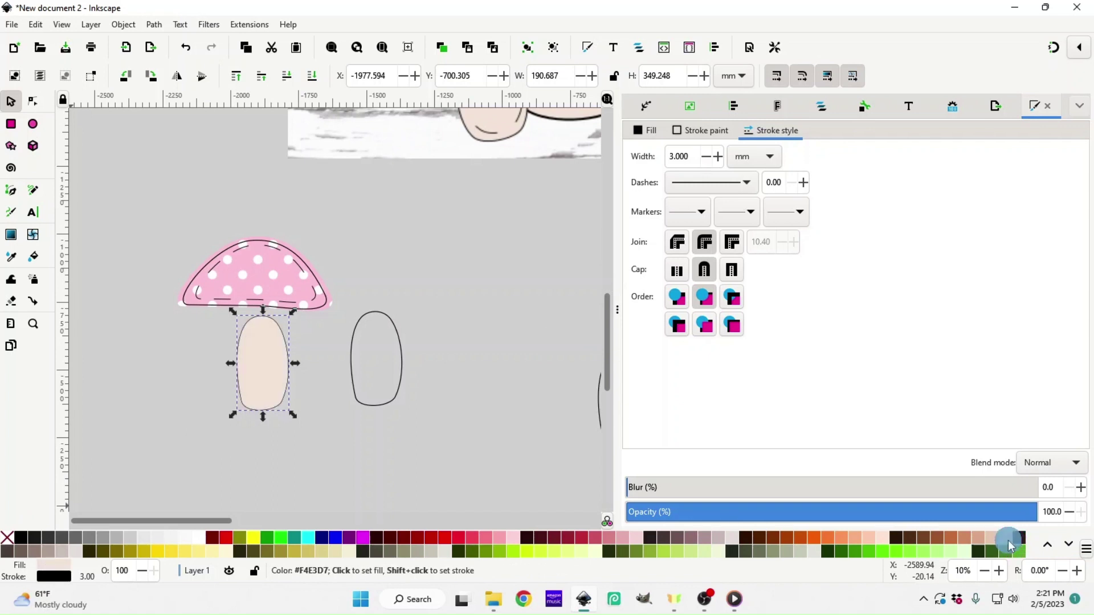
left_click(8, 539, "shift")
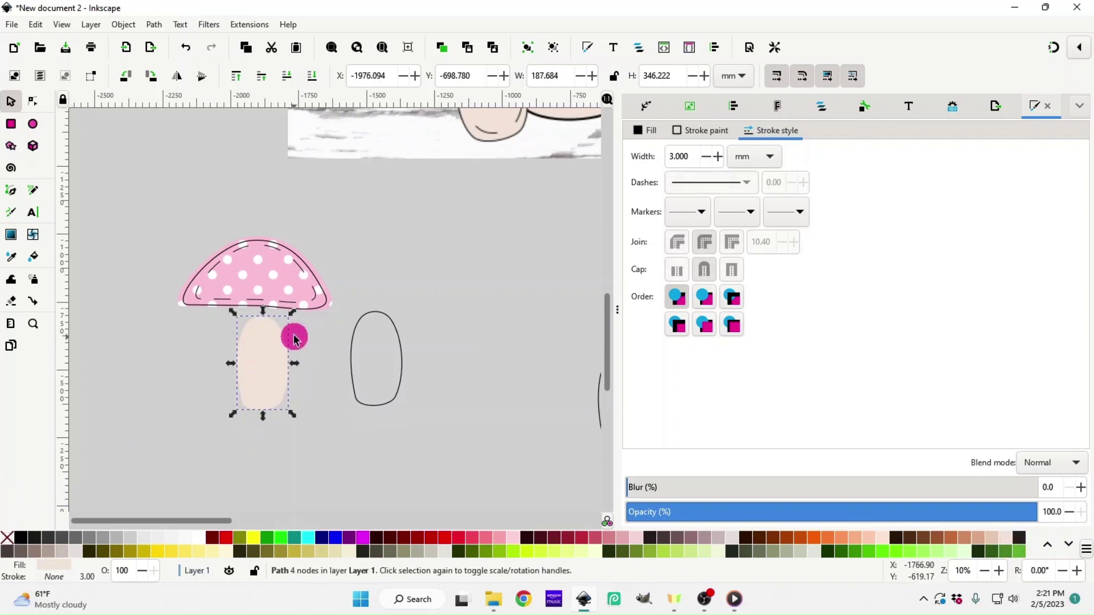
- Enlarge the beige stem slightly and place the adjacent solid stem outline over it
left_click_drag(293, 318, 297, 310)
left_click_drag(358, 404, 247, 420)
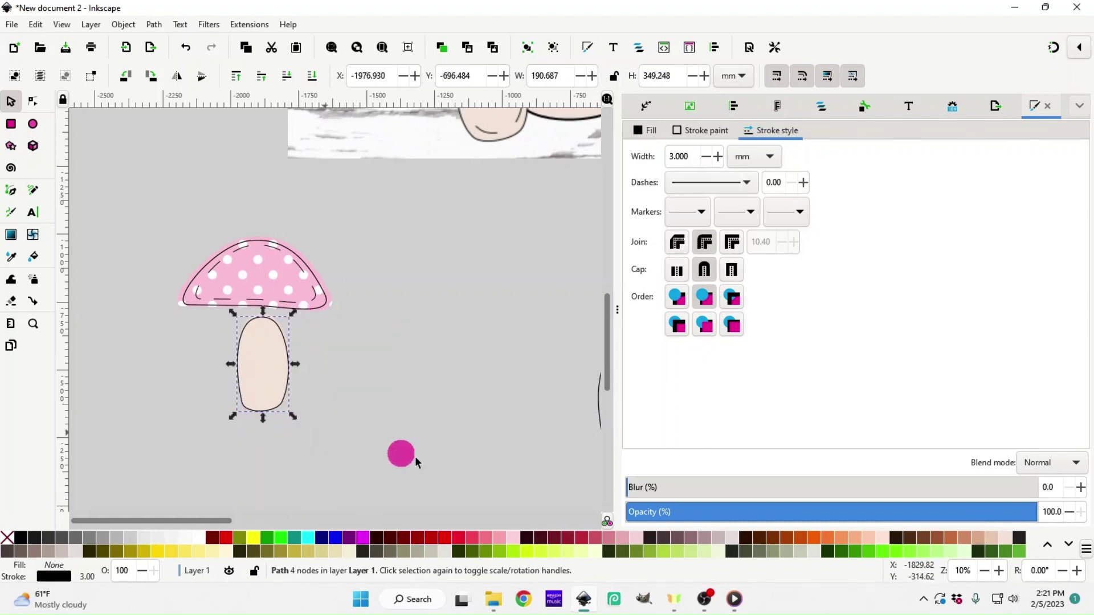
- Bring the last stem outline beside the beige stem and give it the 24 24 dash pattern with a 2.6 mm stroke
left_click_drag(567, 442, 372, 421)
left_click(733, 187)
left_click(785, 383)
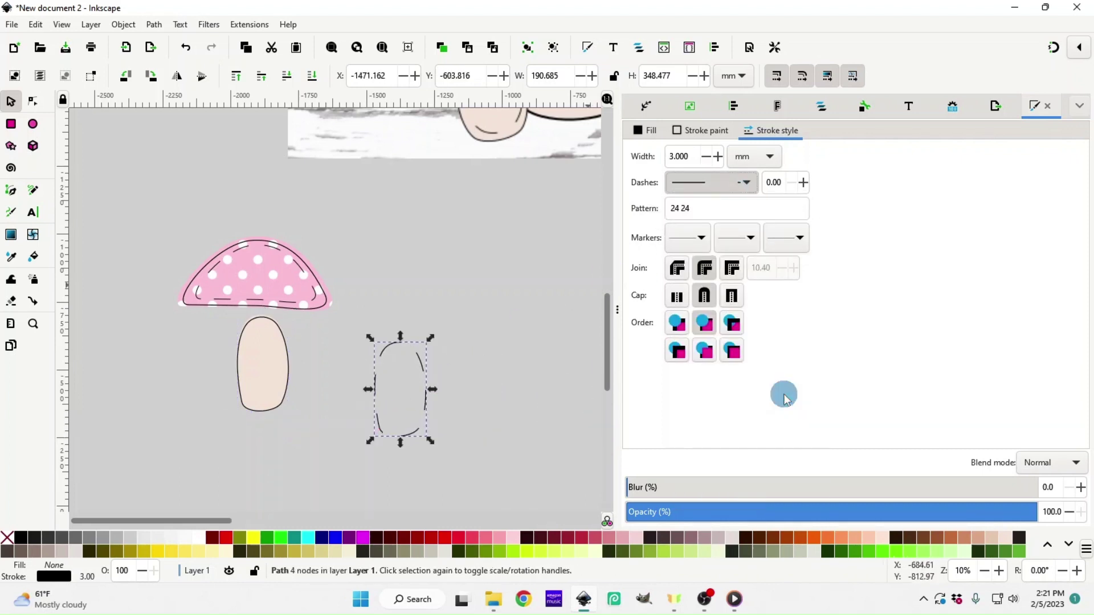
left_click(711, 163)
left_click(711, 163)
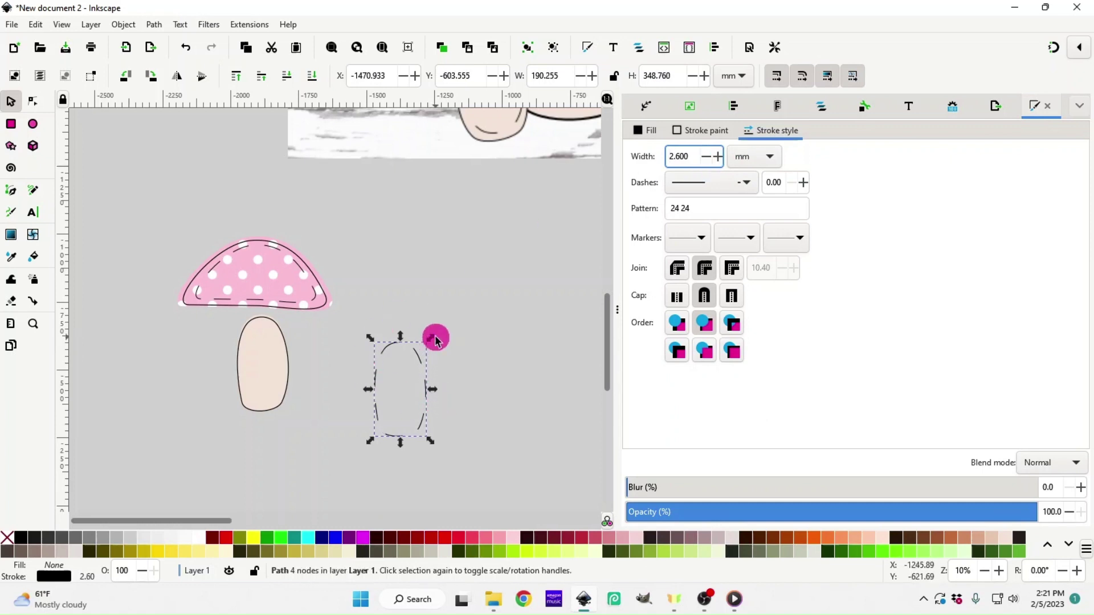
- Shrink the dashed stem outline to about 168 by 308 mm and centre it inside the beige stem's solid outline
left_click_drag(435, 337, 432, 349)
left_click_drag(428, 387, 261, 366)
left_click(188, 49)
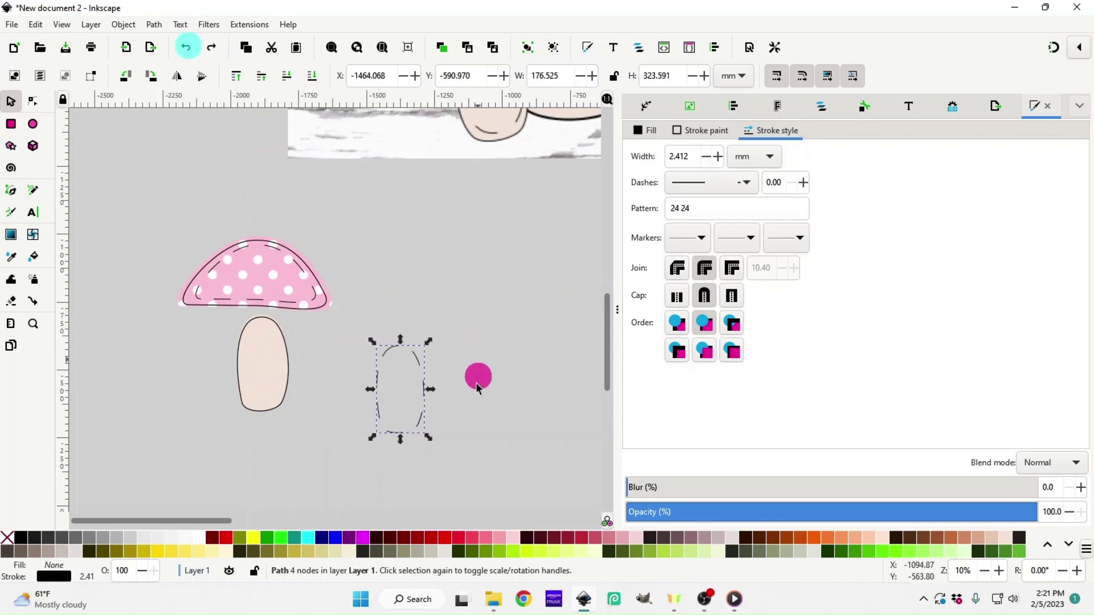
left_click_drag(421, 419, 279, 401)
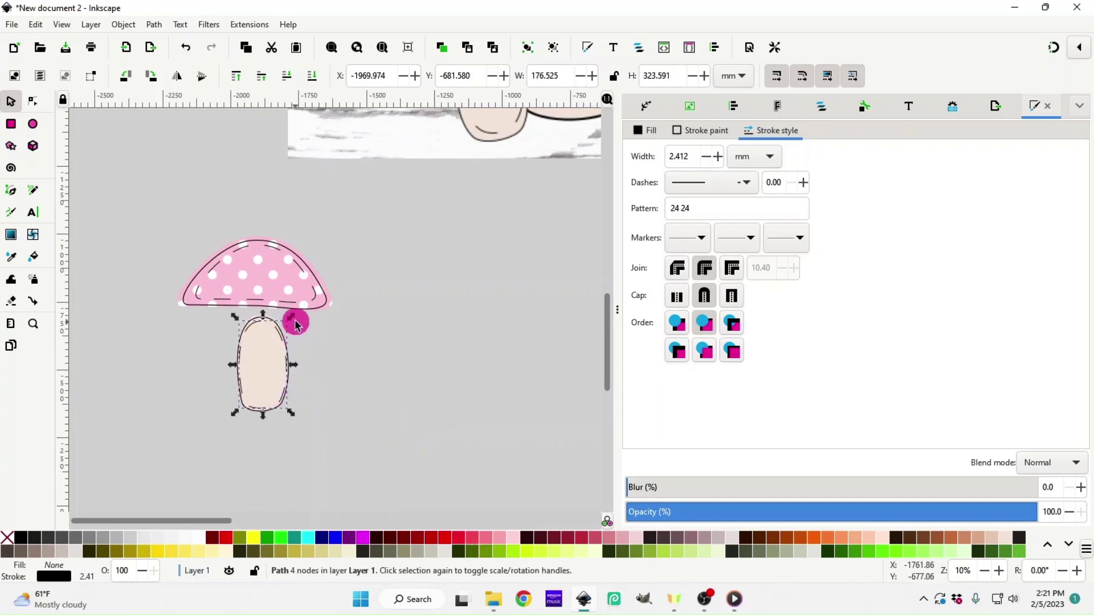
left_click_drag(293, 323, 293, 319)
left_click(344, 378)
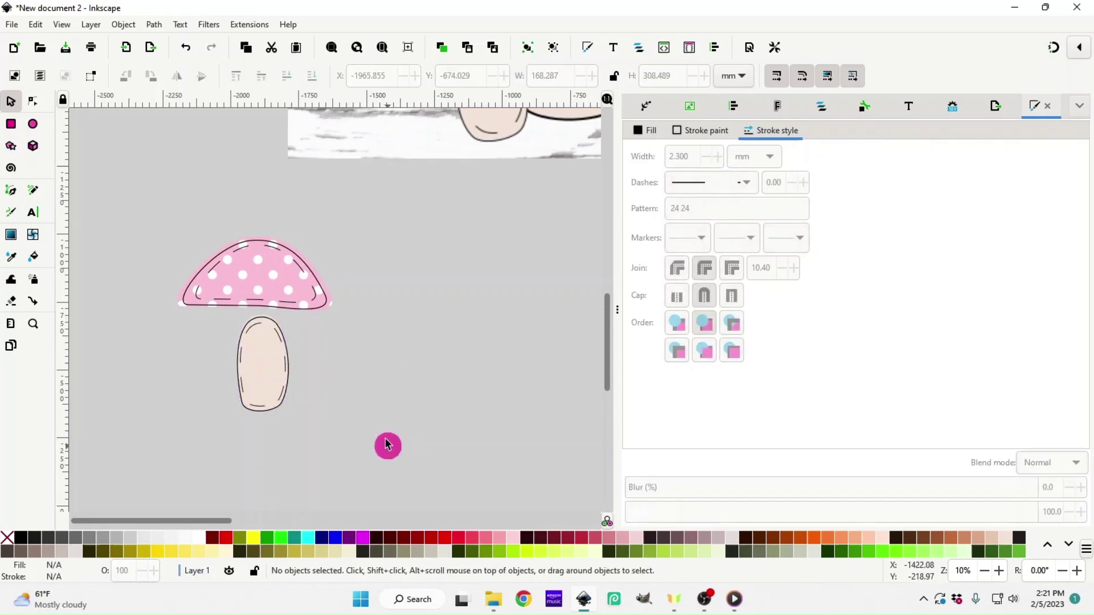
- Group the three parts of the pink cap, and group the three parts of the beige stem separately
left_click_drag(129, 178, 384, 336)
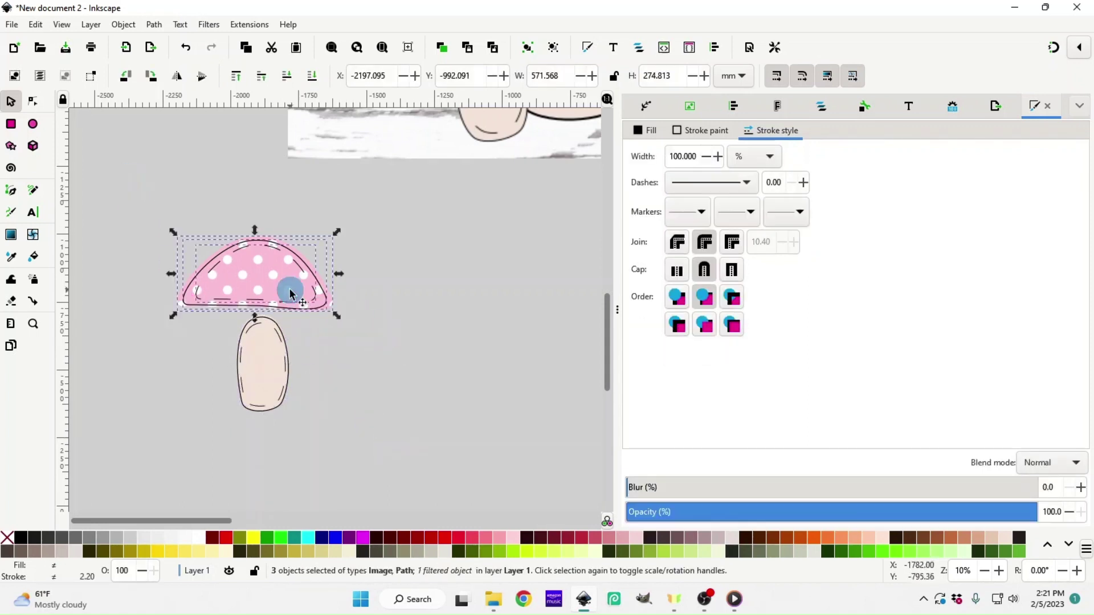
right_click(288, 289)
left_click(343, 483)
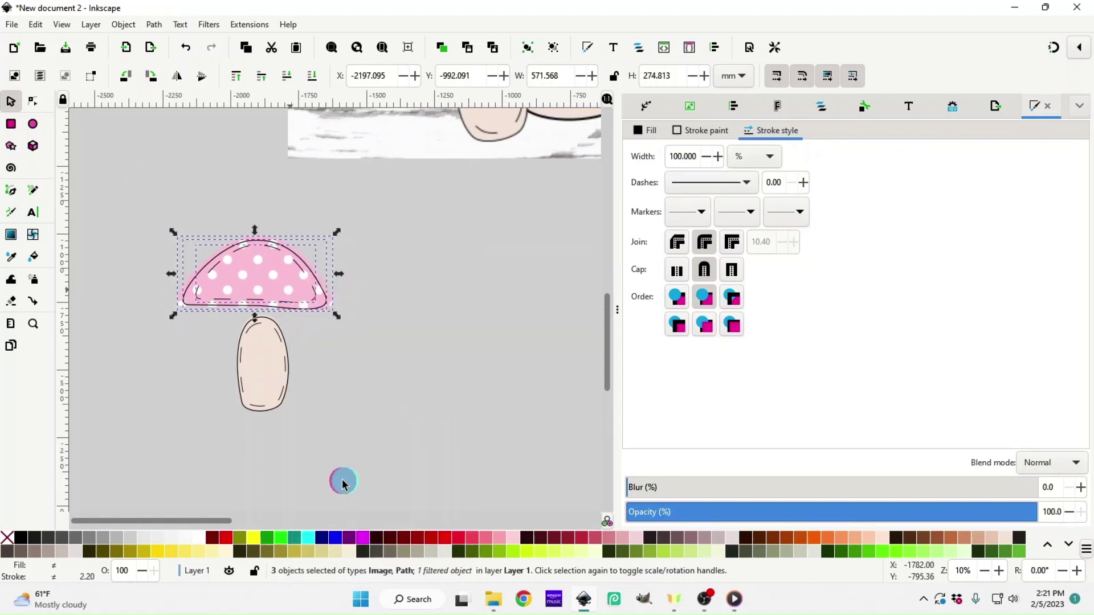
left_click_drag(343, 478, 196, 286)
right_click(251, 371)
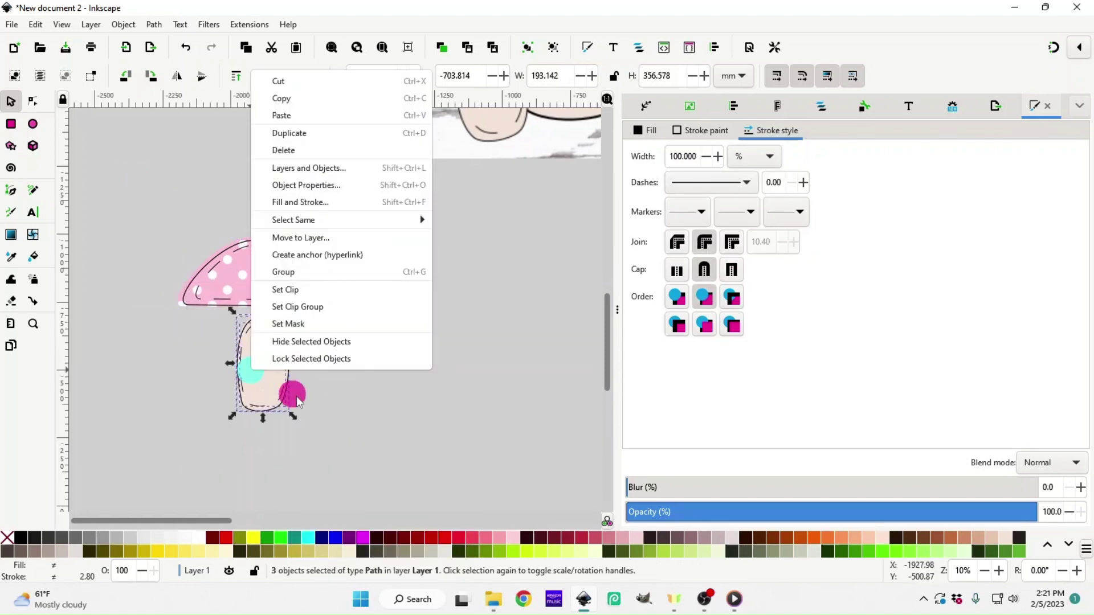
left_click(333, 278)
- Move the grouped stem up so its top is tucked behind the pink cap's lower edge
left_click_drag(260, 380, 267, 356)
key("plus")
key("plus")
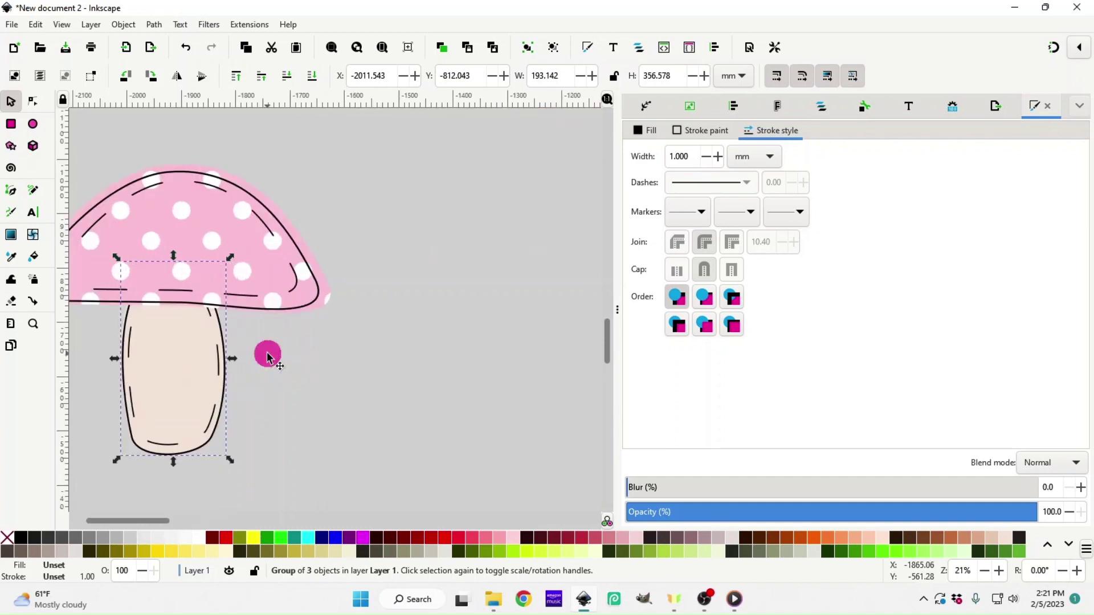
left_click_drag(166, 522, 95, 532)
left_click(158, 455)
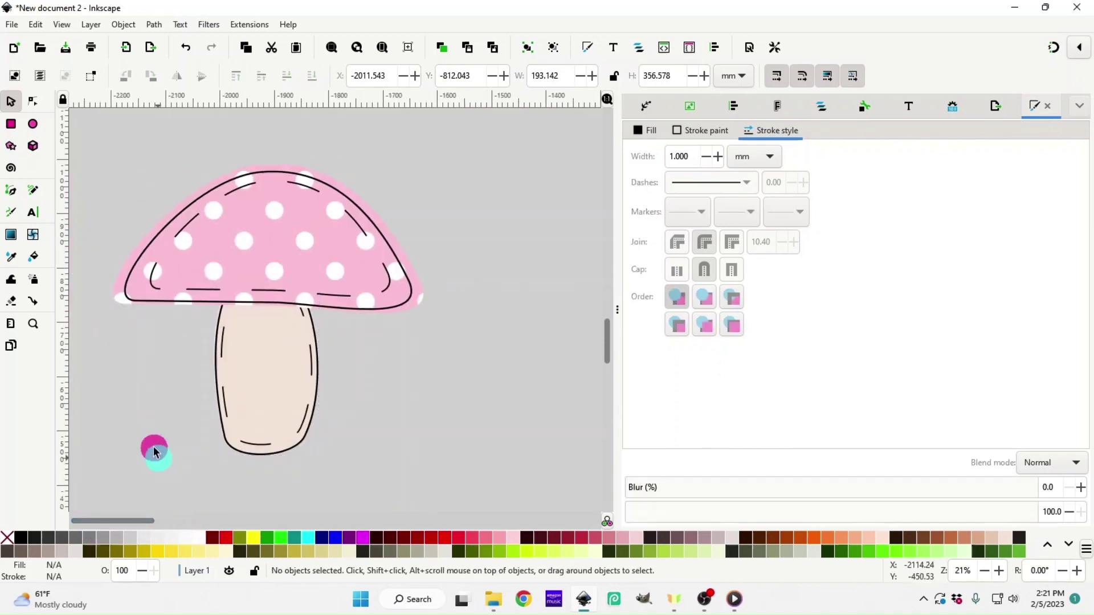
left_click_drag(98, 521, 39, 476)
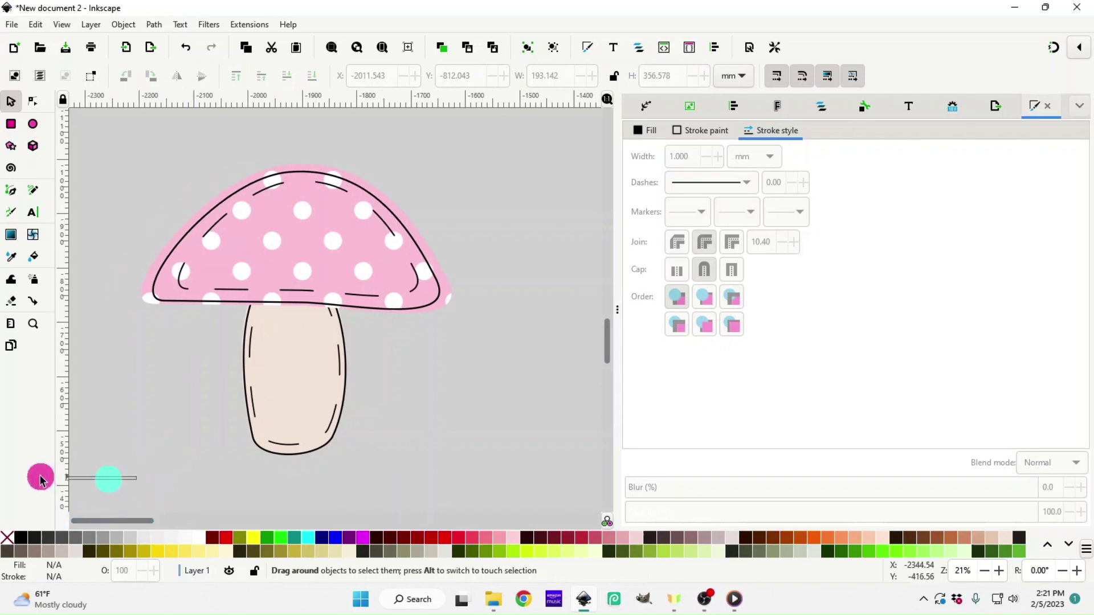
- Draw a freehand zigzag stitch with the Pencil tool to the left of the pink cap and make its line solid
left_click(36, 192)
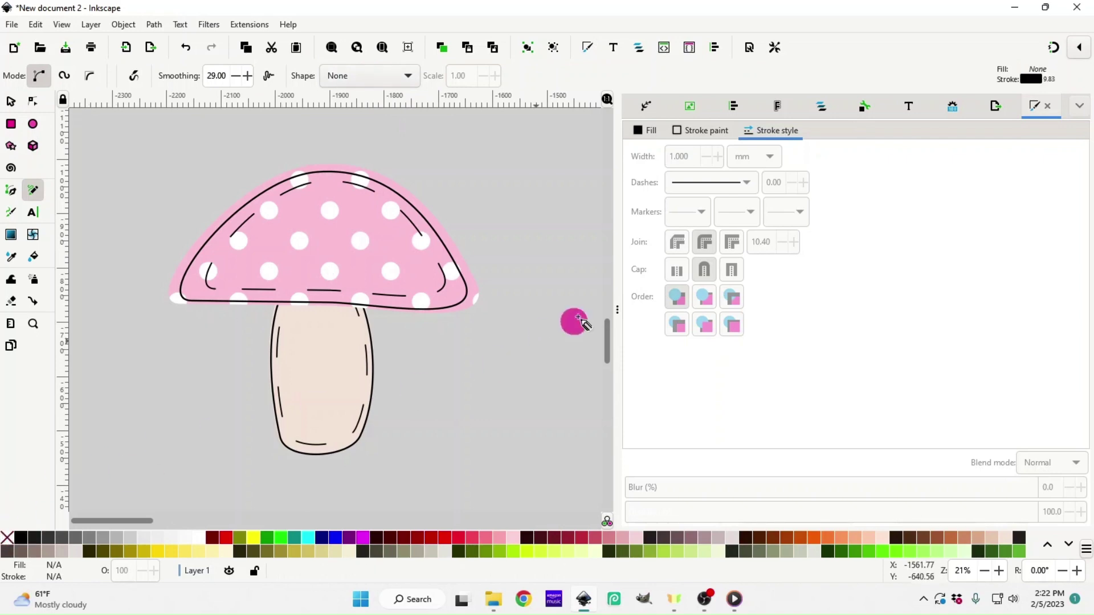
mouse_move(125, 172)
left_mouse_down()
mouse_move(152, 165)
mouse_move(129, 198)
mouse_move(157, 207)
left_mouse_up()
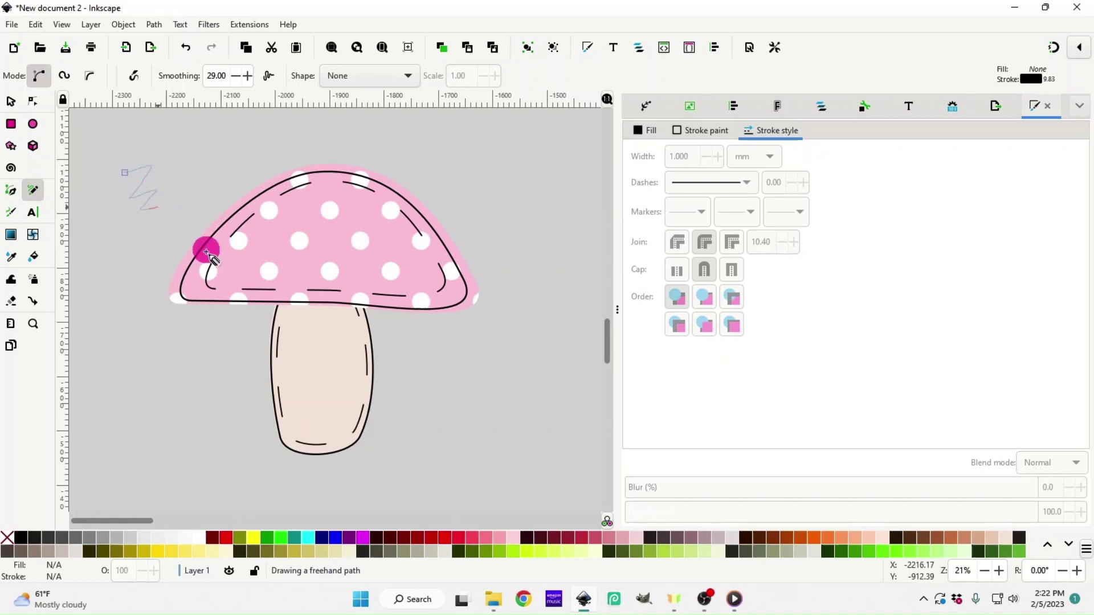
left_click(741, 187)
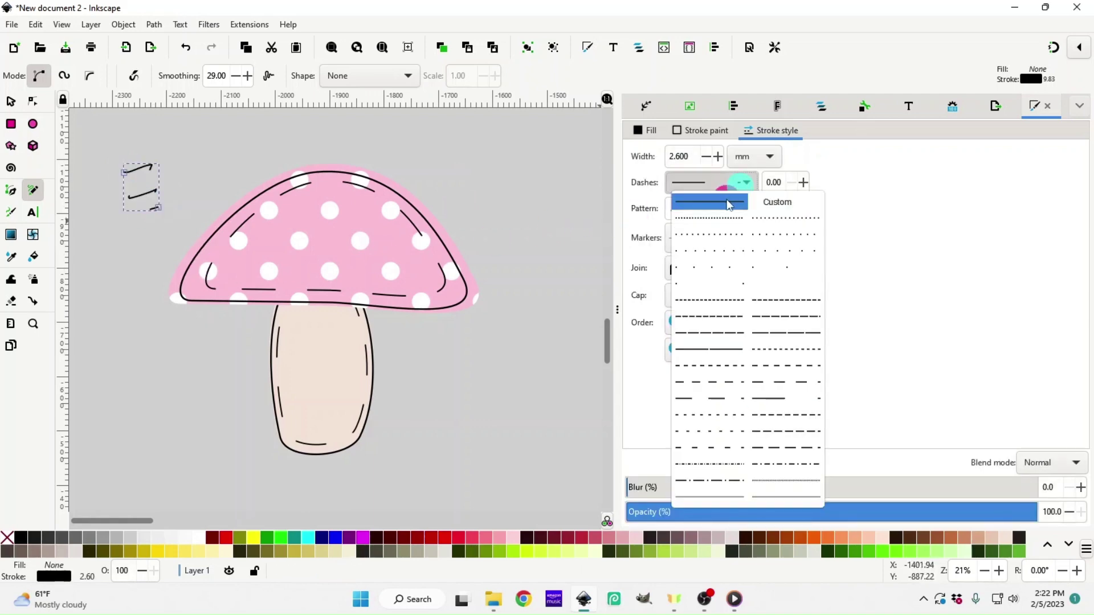
left_click(709, 201)
left_click_drag(258, 213, 265, 218)
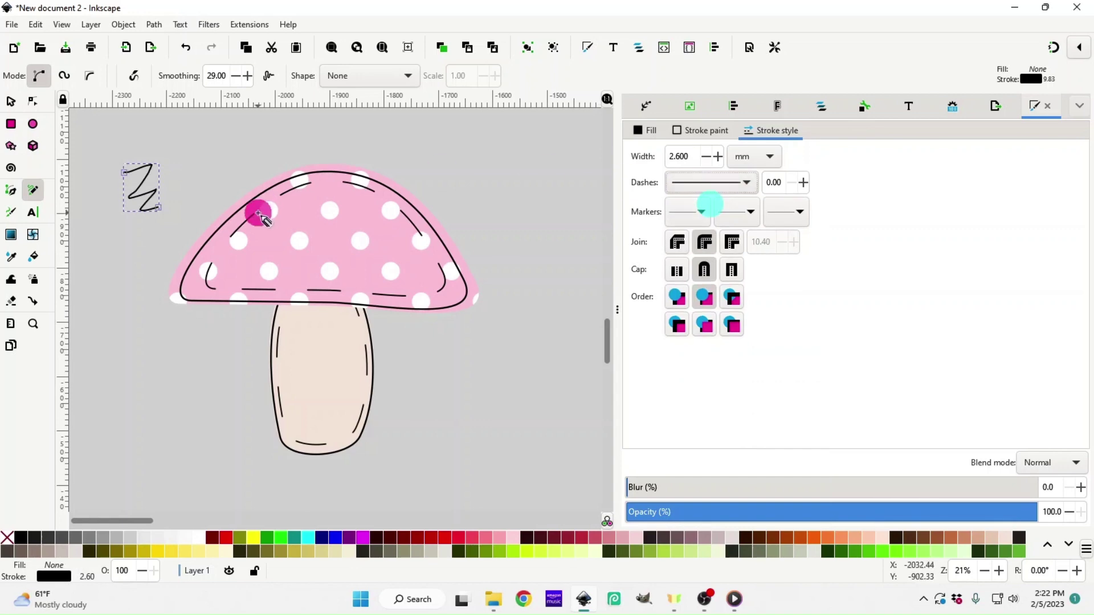
- Draw two more small freehand zigzag stitches to the left of the mushroom's stem
mouse_move(101, 322)
left_mouse_down()
mouse_move(126, 323)
mouse_move(114, 341)
mouse_move(129, 349)
left_mouse_up()
left_click(134, 389)
left_click_drag(159, 382, 146, 417)
left_click(10, 101)
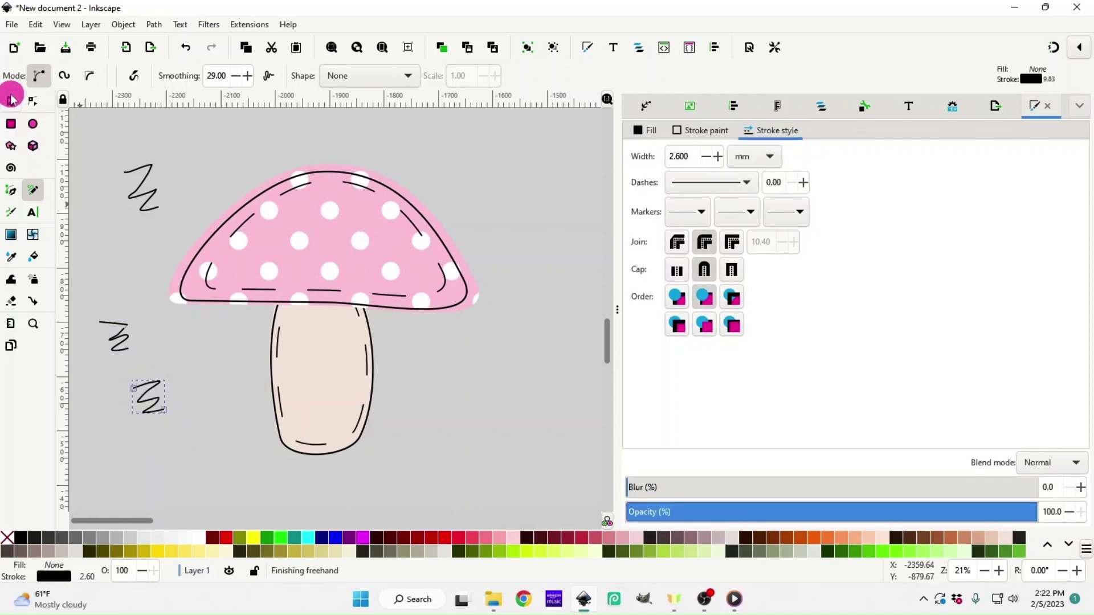
- Place zigzag stitches on both sides of the pink cap and one of about 31 by 36 mm on the stem's left edge
left_click(154, 406)
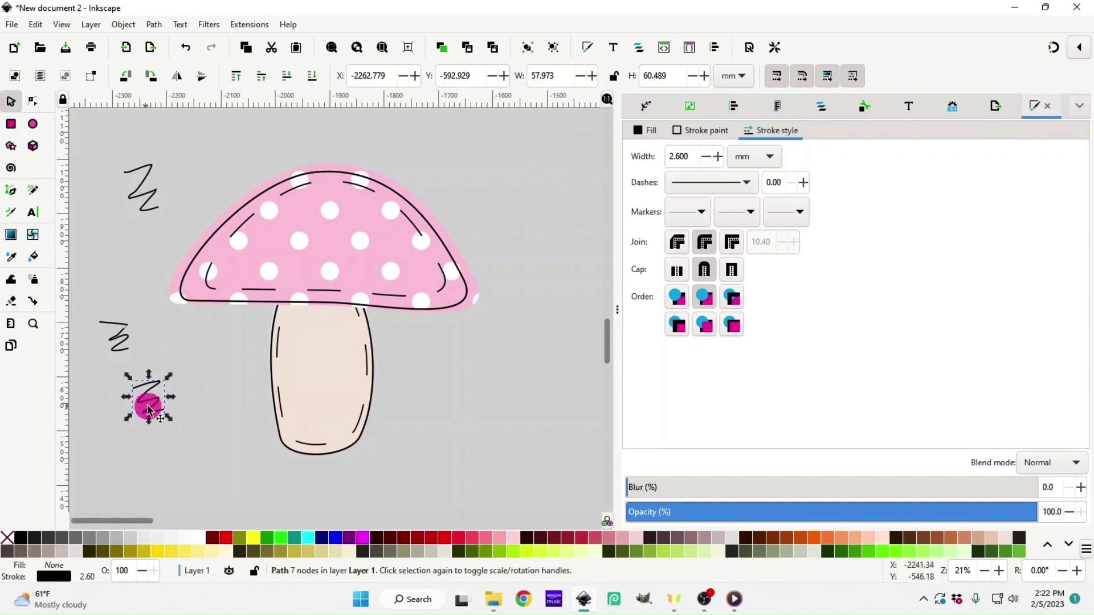
mouse_move(148, 408)
left_mouse_down()
mouse_move(439, 244)
mouse_move(447, 251)
mouse_move(237, 231)
mouse_move(215, 176)
mouse_move(257, 169)
mouse_move(227, 155)
mouse_move(207, 166)
mouse_move(256, 201)
mouse_move(299, 383)
mouse_move(268, 378)
mouse_move(283, 360)
mouse_move(256, 387)
mouse_move(275, 379)
left_mouse_up()
right_click(447, 251)
left_click(479, 273)
left_click(234, 154)
right_click(256, 200)
left_click(317, 261)
left_click(269, 375)
left_click(256, 387)
left_click(456, 469)
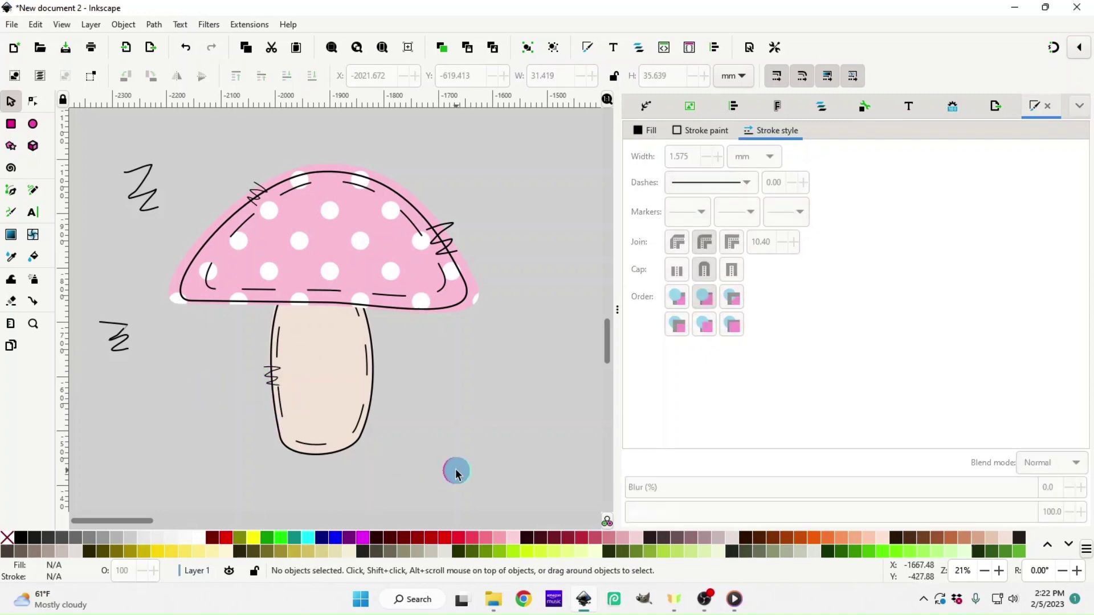
- Delete the two spare zigzag stitches left of the mushroom
left_click_drag(107, 322, 168, 389)
left_click_drag(159, 278, 158, 258)
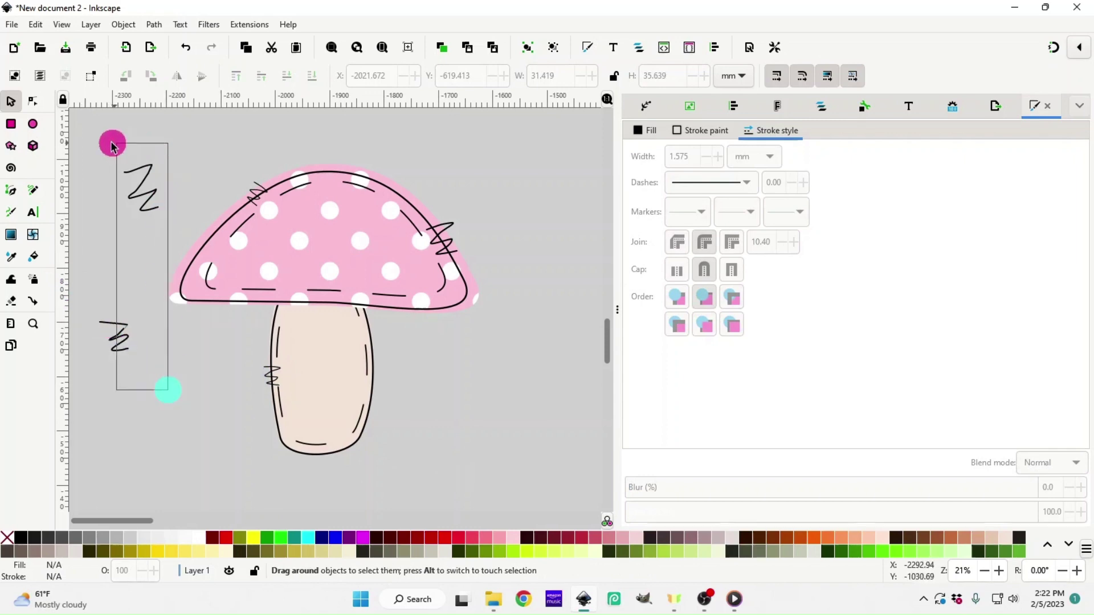
left_click_drag(111, 144, 88, 138)
key("Delete")
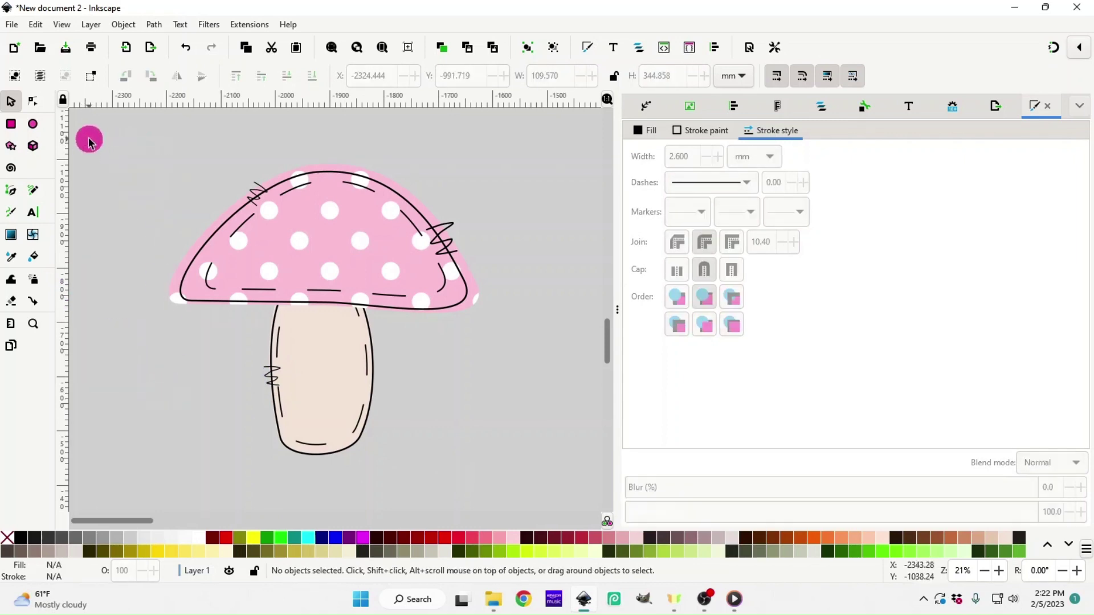
- Group the cap, stem and zigzag stitches of the pink polka-dot mushroom into one object
key("minus")
key("minus")
left_click_drag(204, 192, 458, 429)
right_click(340, 343)
left_click(370, 431)
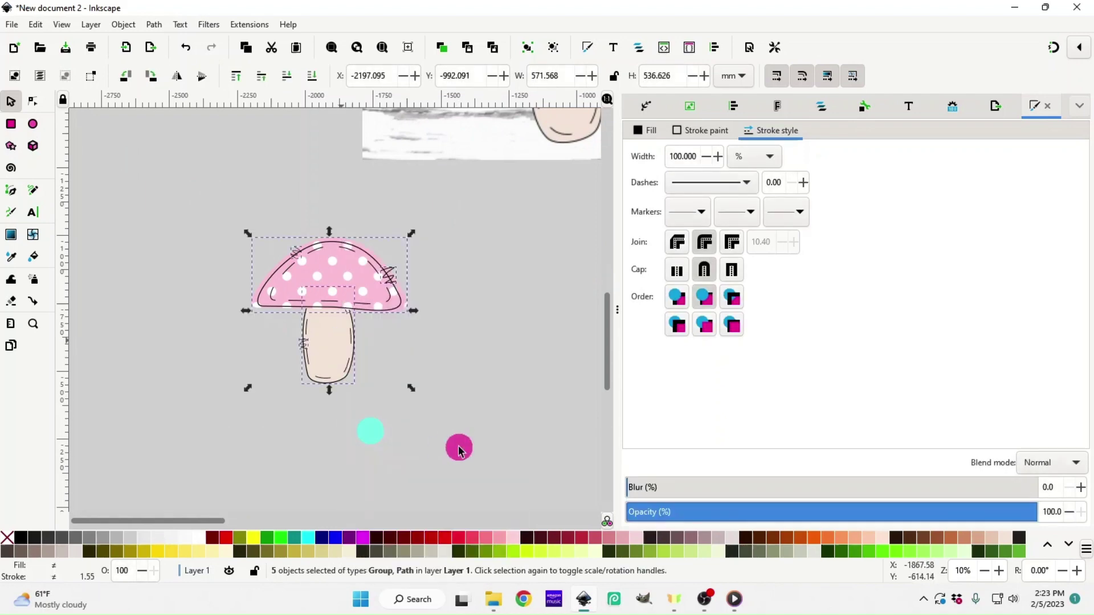
- Move the grouped mushroom to the right of the two finished mushrooms and shrink it to about 395 by 371 mm
scroll(460, 447, "up", 2)
key("minus")
key("minus")
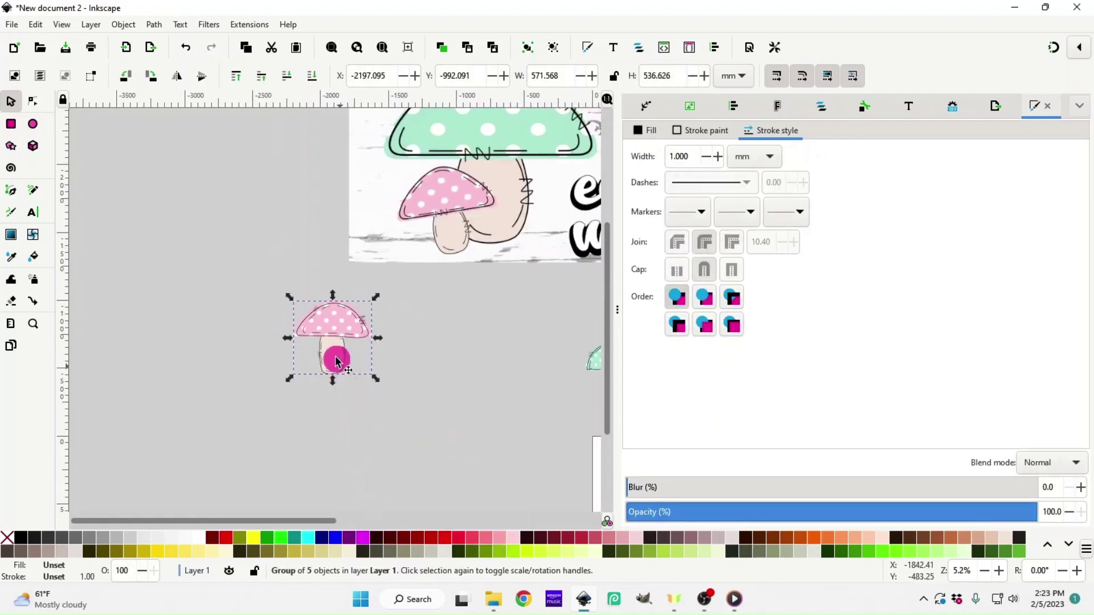
left_click_drag(335, 357, 408, 391)
key("plus")
key("plus")
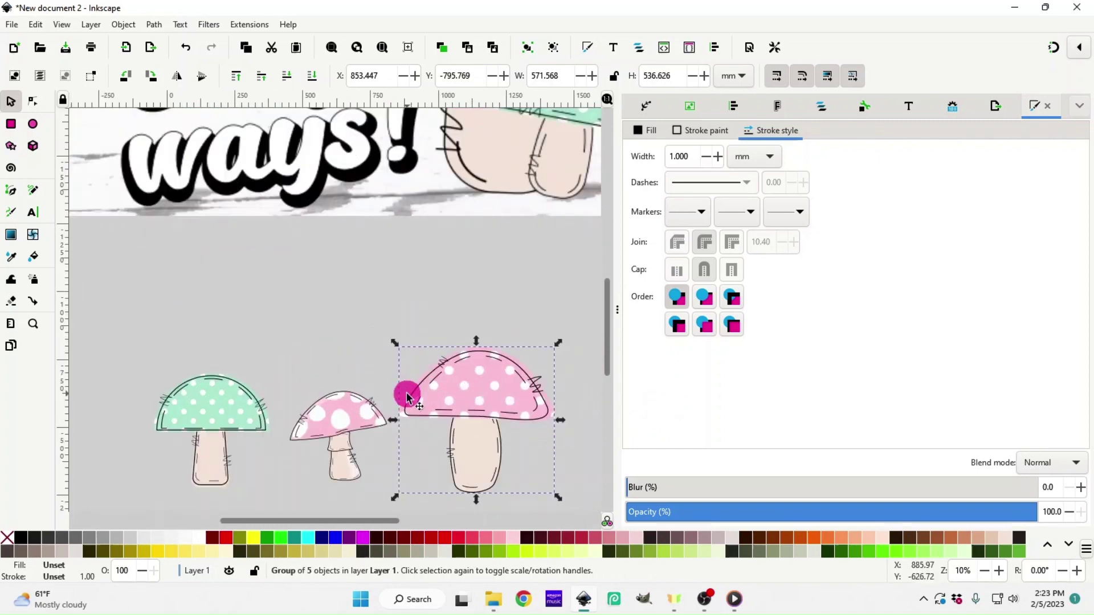
left_click_drag(558, 342, 541, 365)
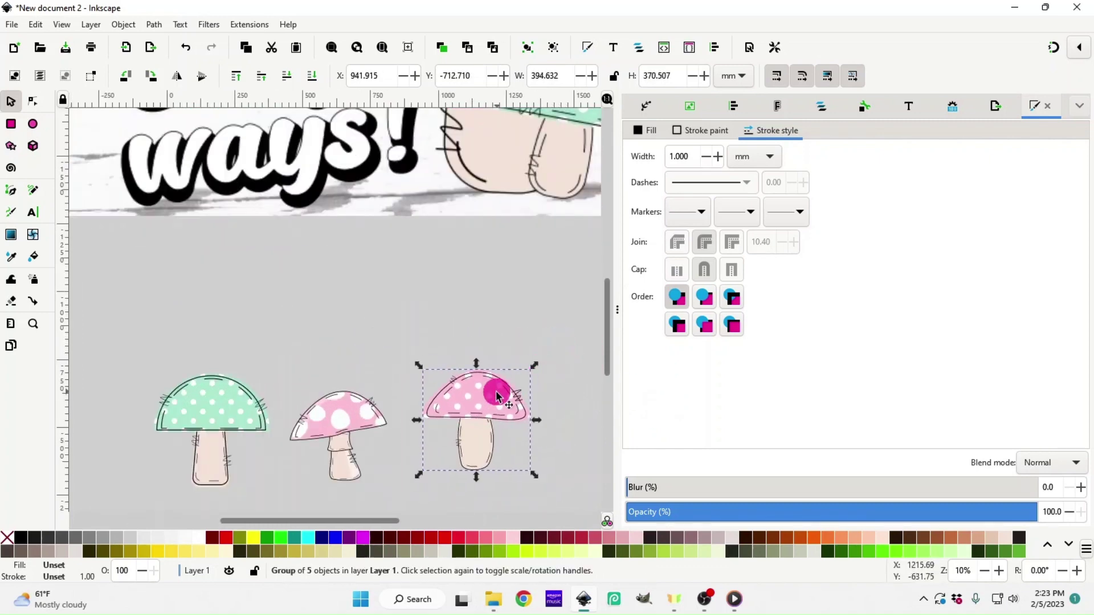
- Line up the third mushroom with the other two and shift the middle mushroom slightly left to even out the spacing
left_click_drag(496, 395, 481, 415)
key("plus")
scroll(456, 428, "down", 5)
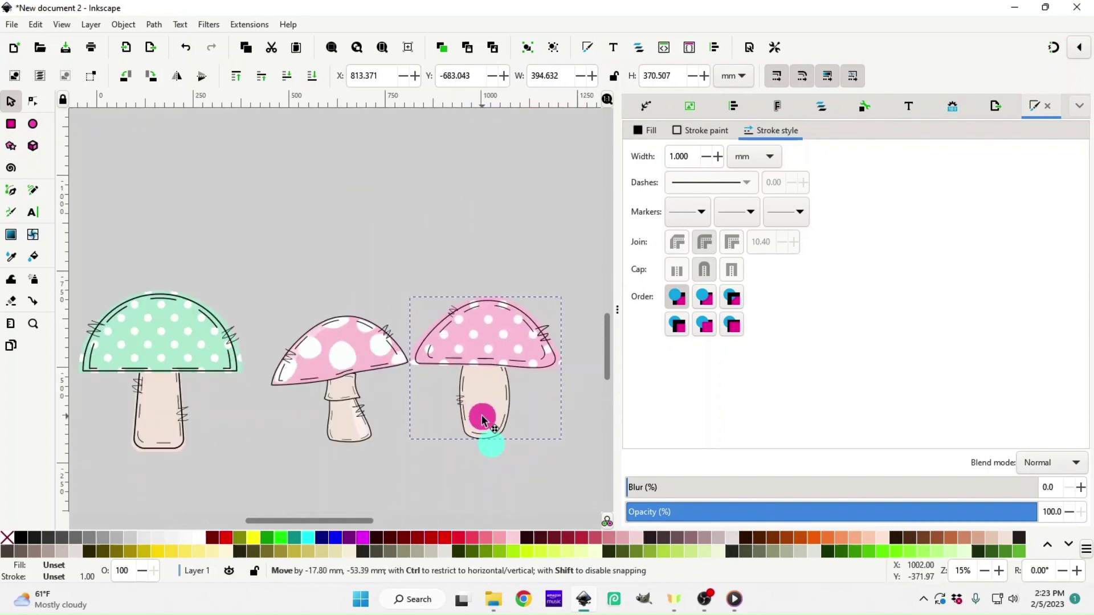
left_click_drag(341, 433, 332, 435)
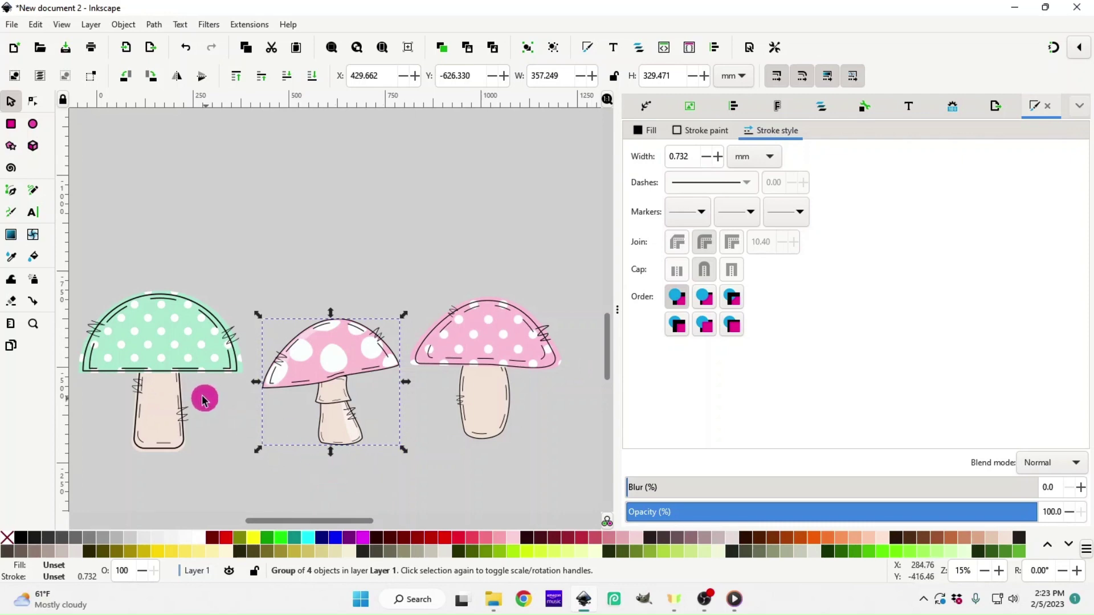
- Duplicate the grouped green polka-dot mushroom and place the copy just left of the original
left_click(163, 358)
right_click(163, 356)
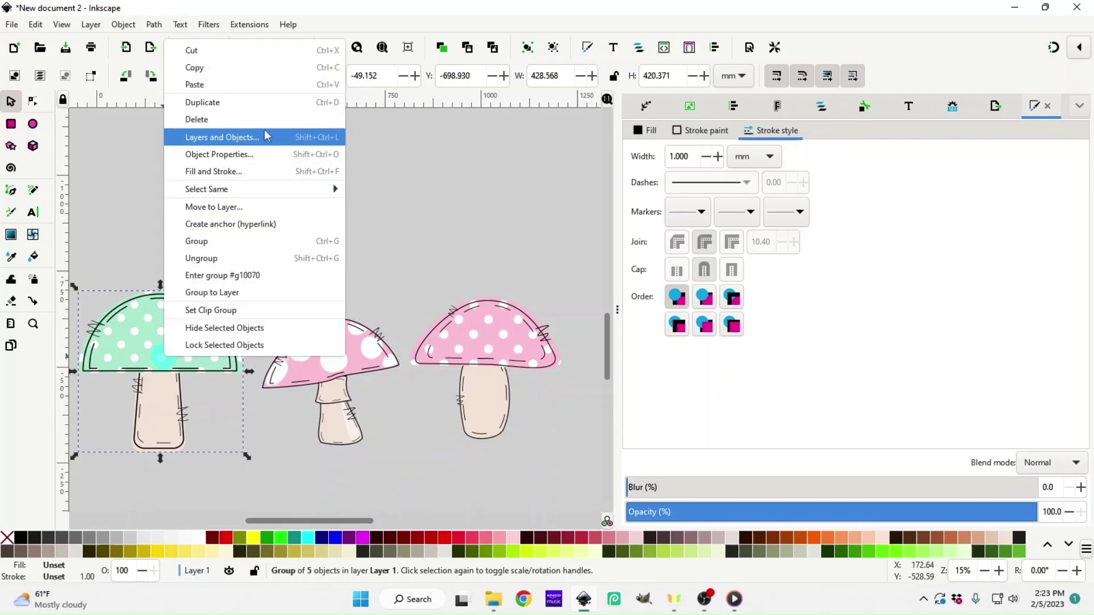
left_click(262, 103)
mouse_move(141, 333)
left_mouse_down()
mouse_move(8, 333)
mouse_move(147, 342)
left_mouse_up()
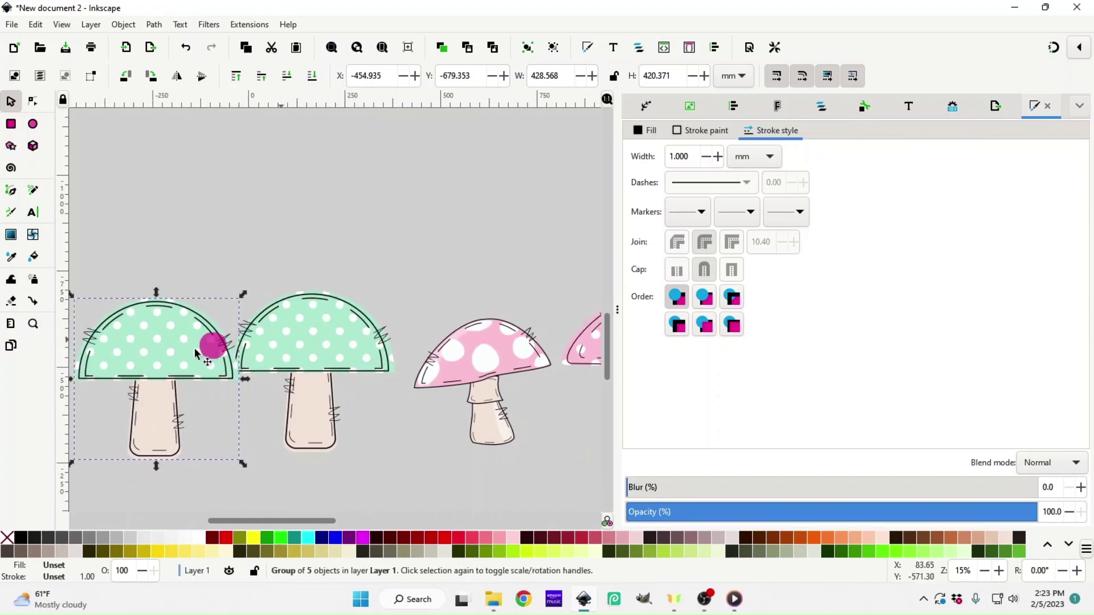
- Shrink the green mushroom copy to about 222 by 217 mm and place it over the original's lower-left stem area
scroll(309, 403, "up", 5)
scroll(308, 404, "up", 2)
scroll(316, 405, "down", 3, "ctrl")
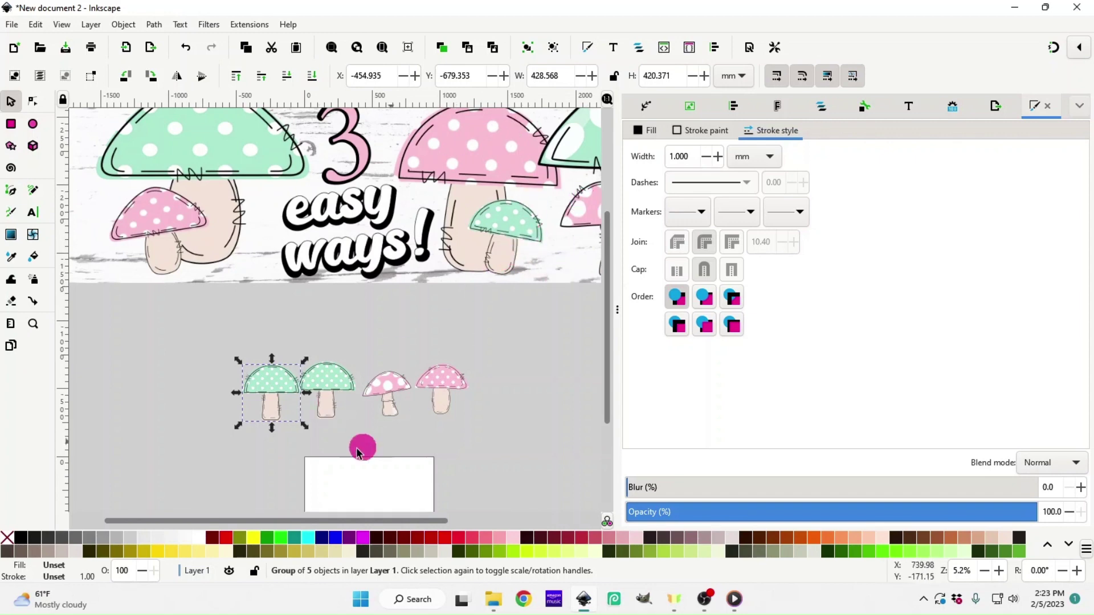
scroll(333, 443, "up", 3, "ctrl")
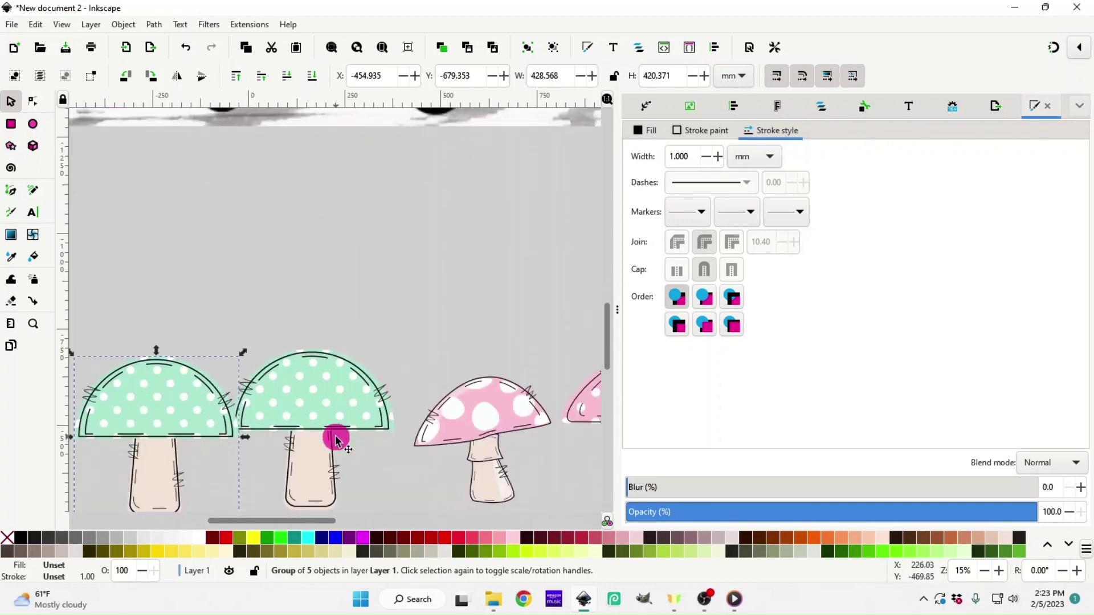
left_click_drag(241, 298, 287, 416)
- Tilt the small green mushroom slightly counter-clockwise and nudge it down and to the right beneath the large cap
right_click(296, 398)
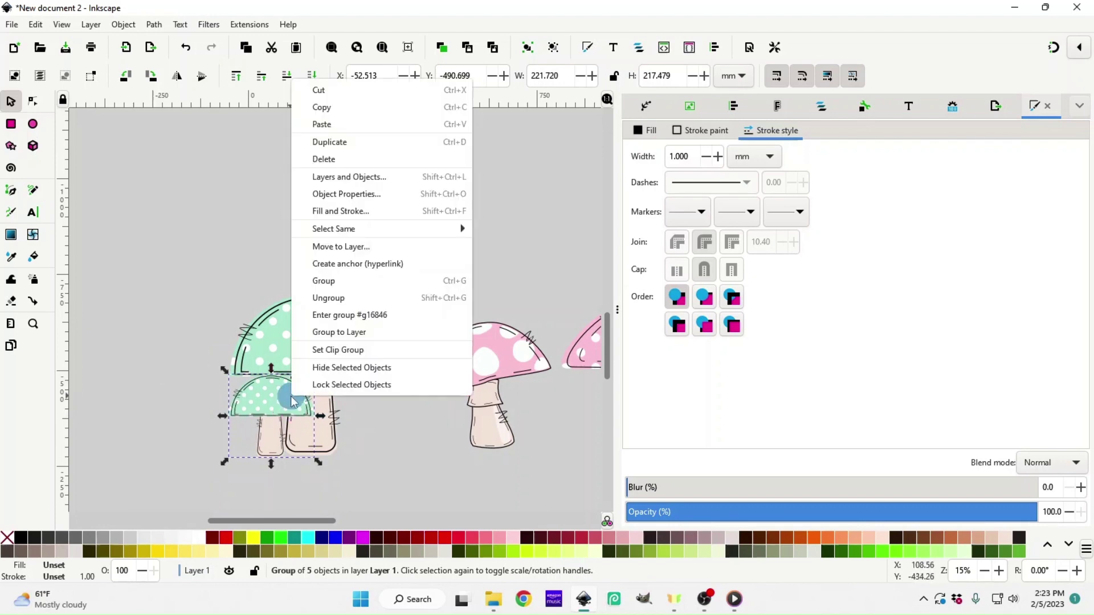
left_click(281, 405)
left_click_drag(318, 369, 313, 364)
left_click_drag(296, 400, 304, 409)
left_click(199, 406)
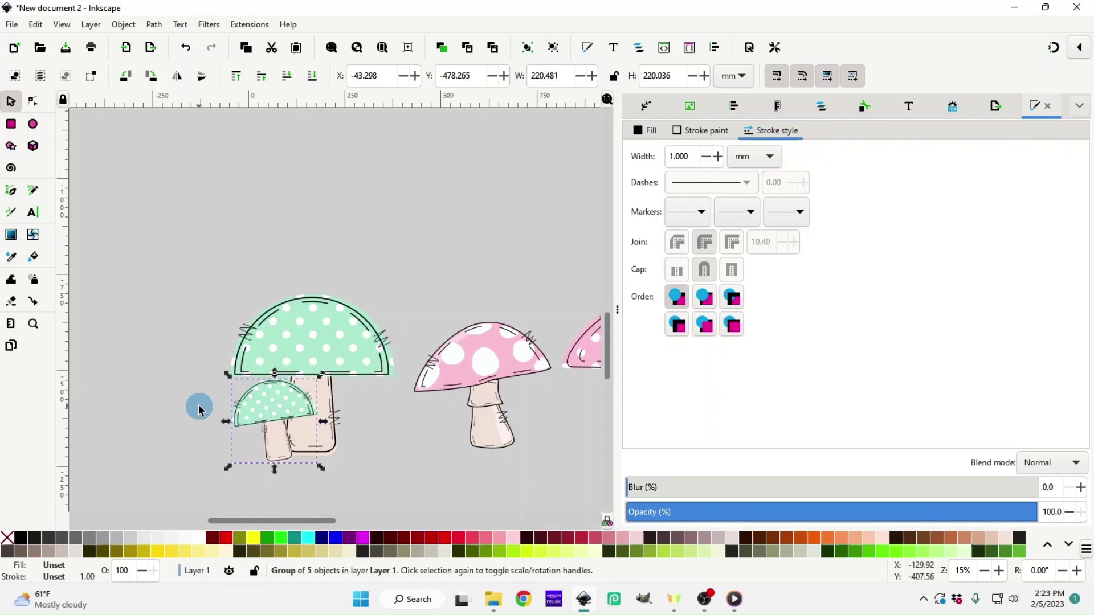
- Ungroup the small green mushroom twice to separate its cap from its stem and zigzag stitches
right_click(285, 406)
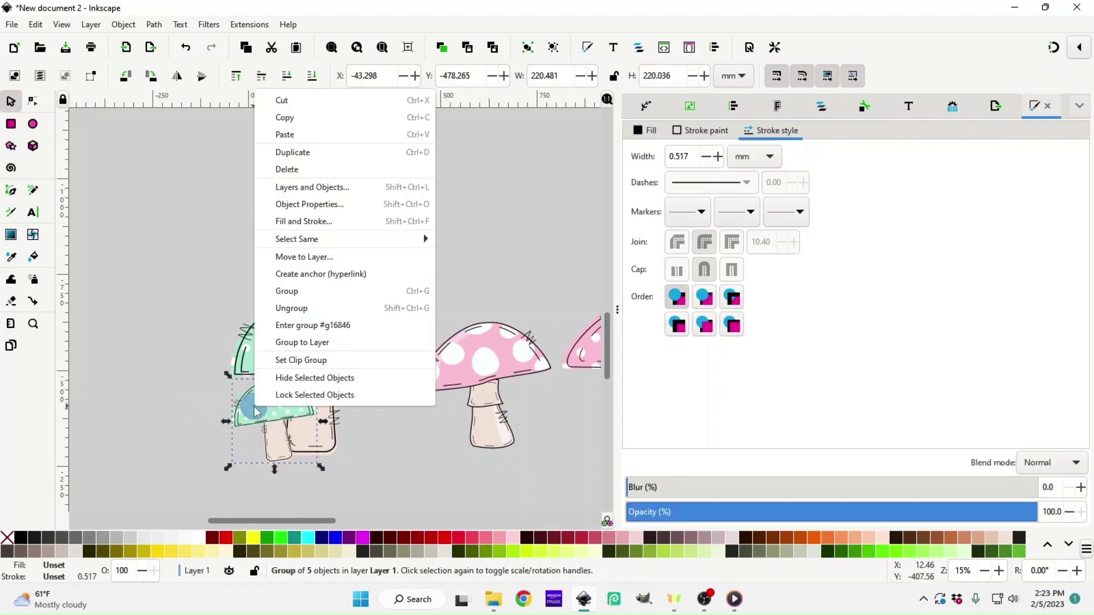
left_click(319, 309)
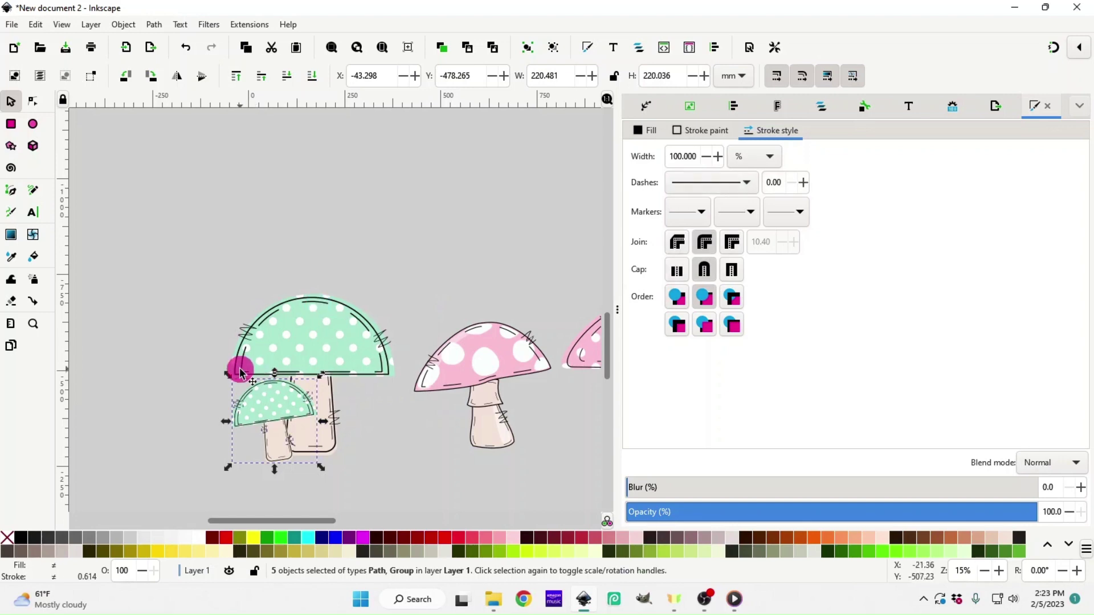
scroll(239, 374, "up", 3, "ctrl")
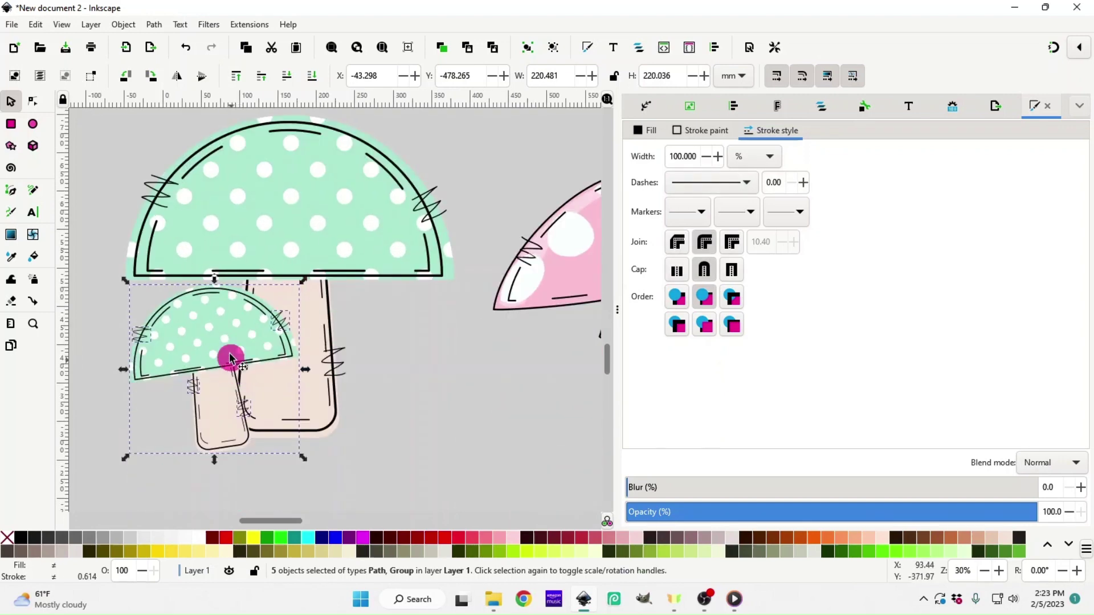
right_click(232, 342)
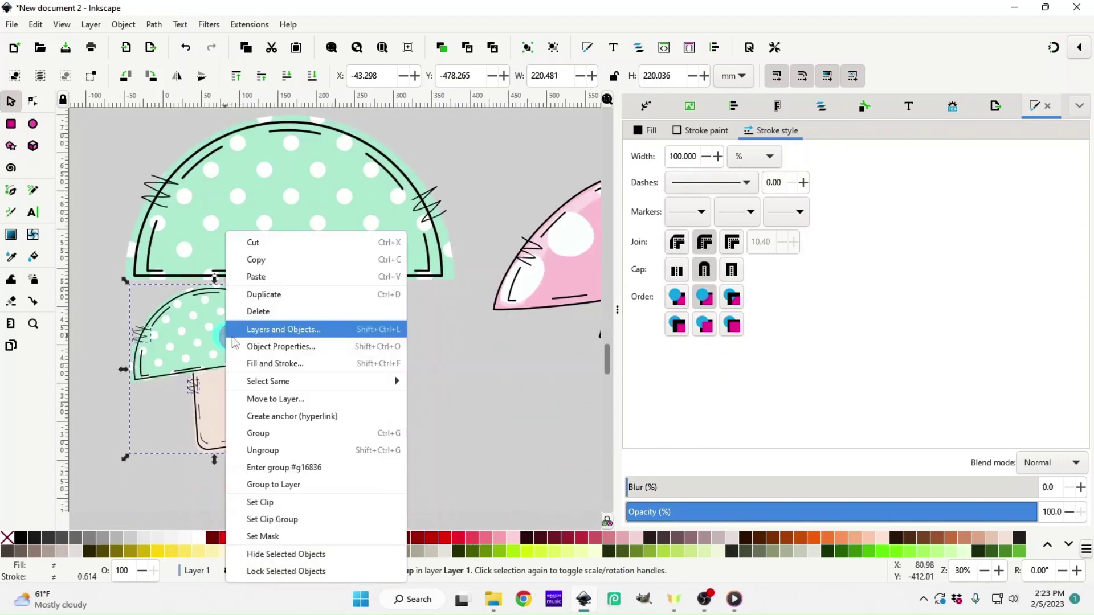
left_click(300, 451)
left_click(383, 457)
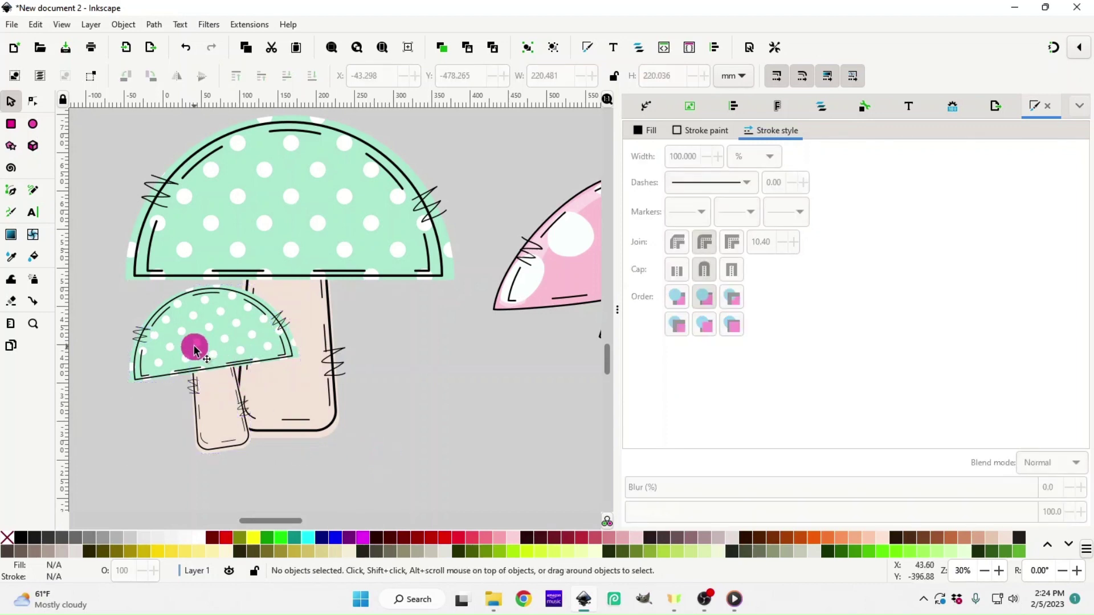
- Recolour the small mushroom's cap pink with the Color Shift filter, using a shift of 181° and saturation 1.00, and deselect it
left_click(130, 376)
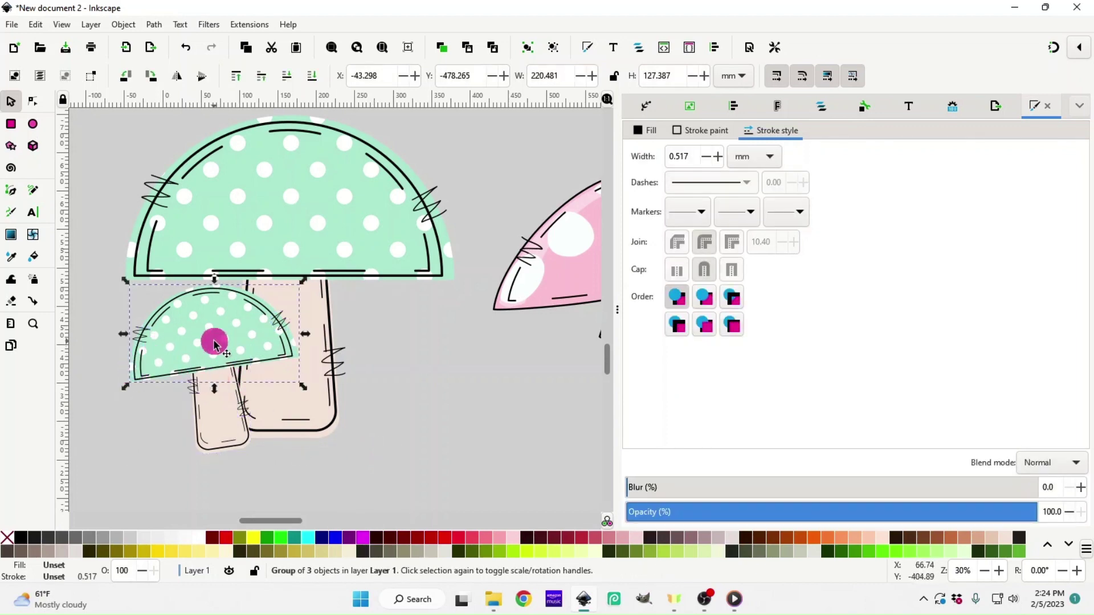
left_click(209, 24)
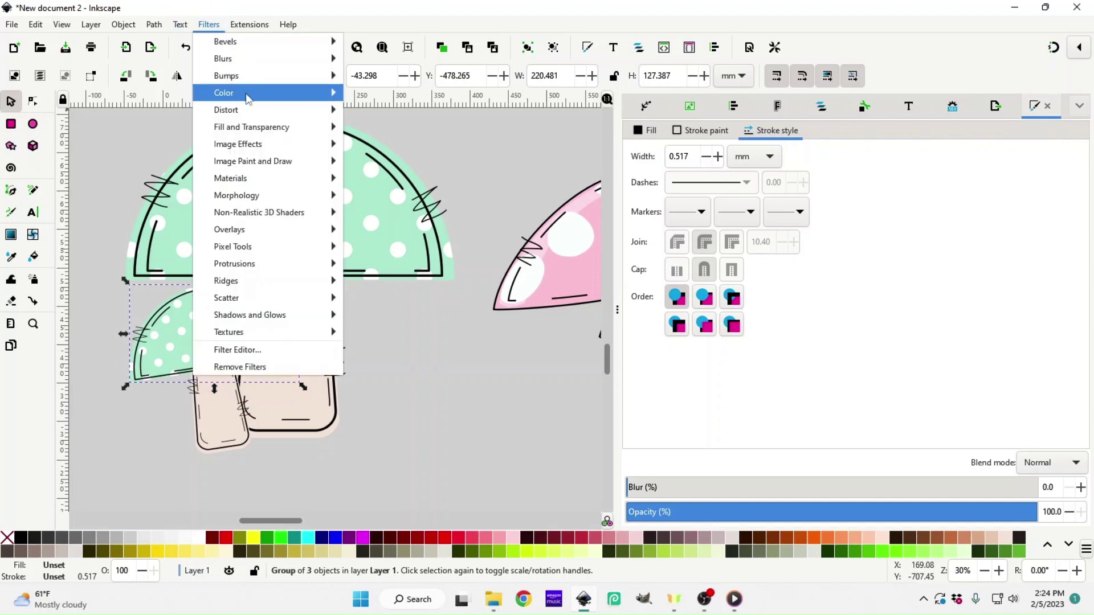
mouse_move(244, 94)
left_click(406, 179)
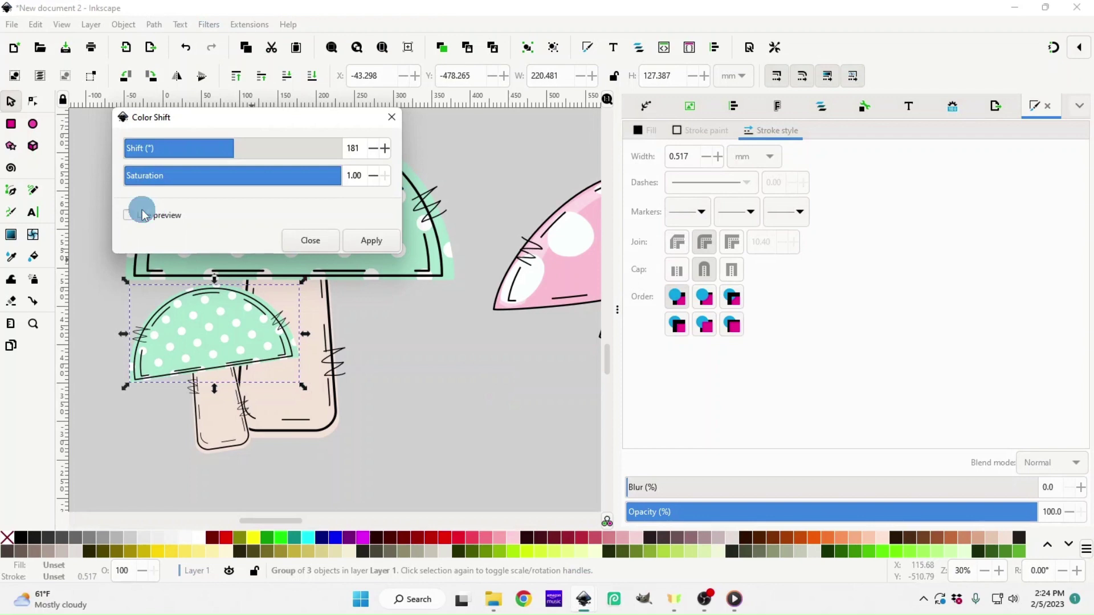
left_click(128, 214)
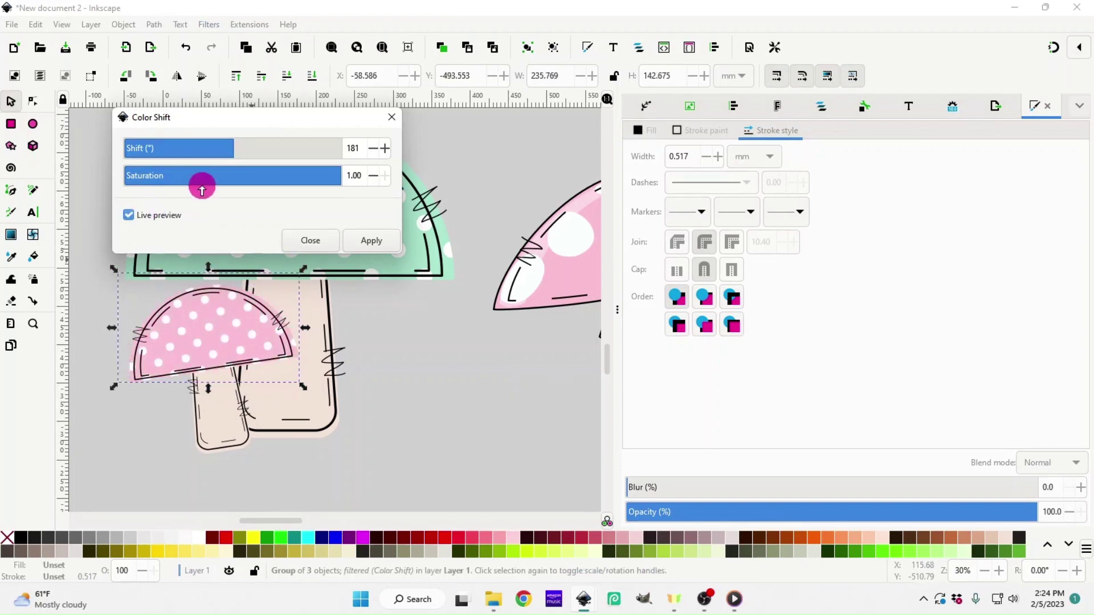
left_click(371, 240)
left_click(305, 247)
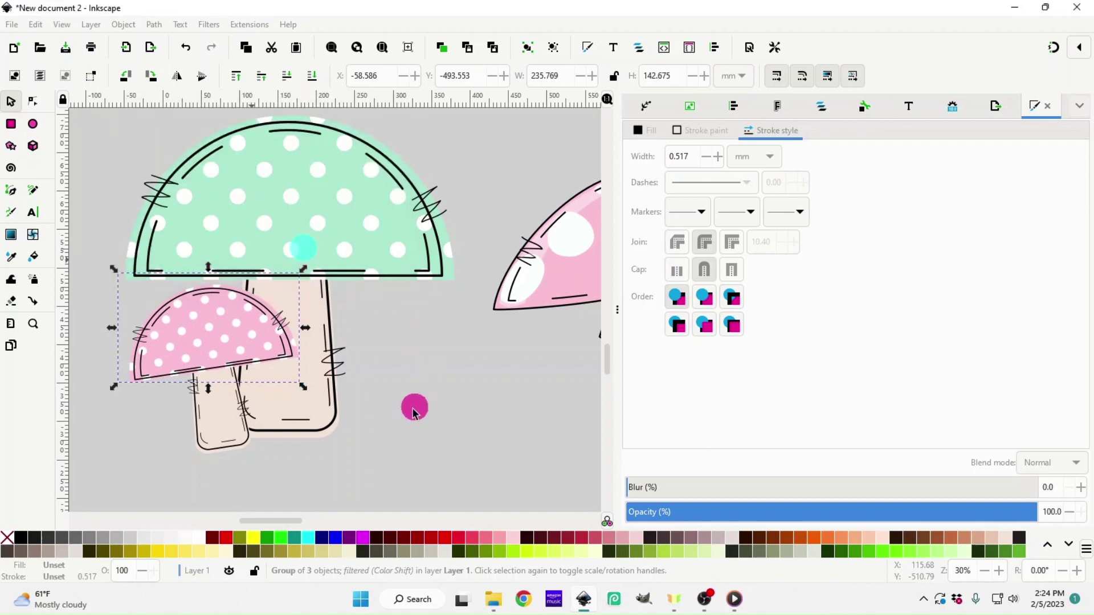
key("minus")
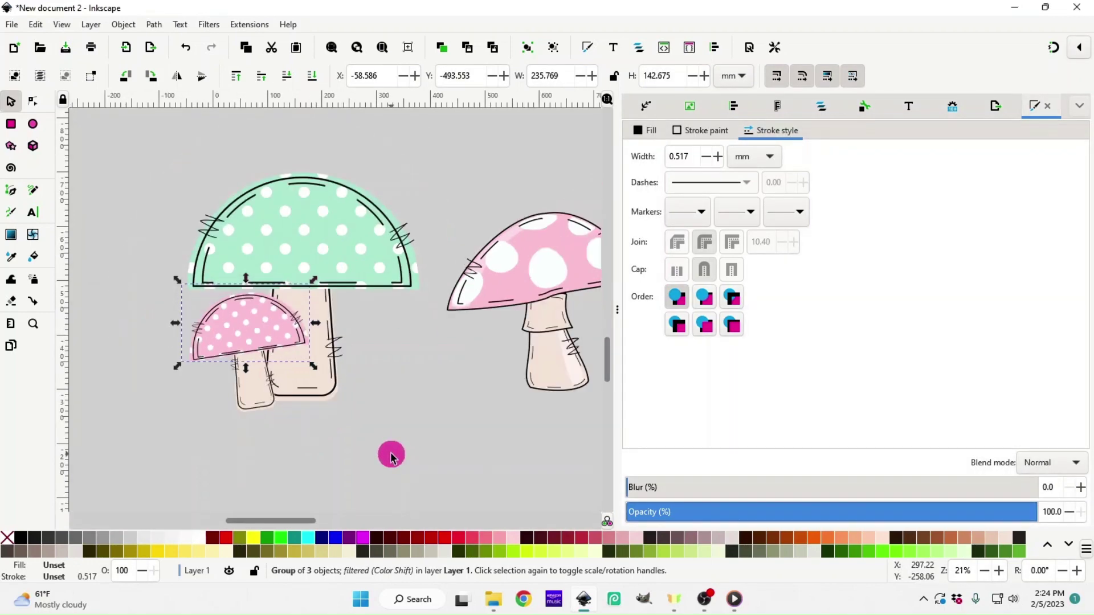
left_click(132, 352)
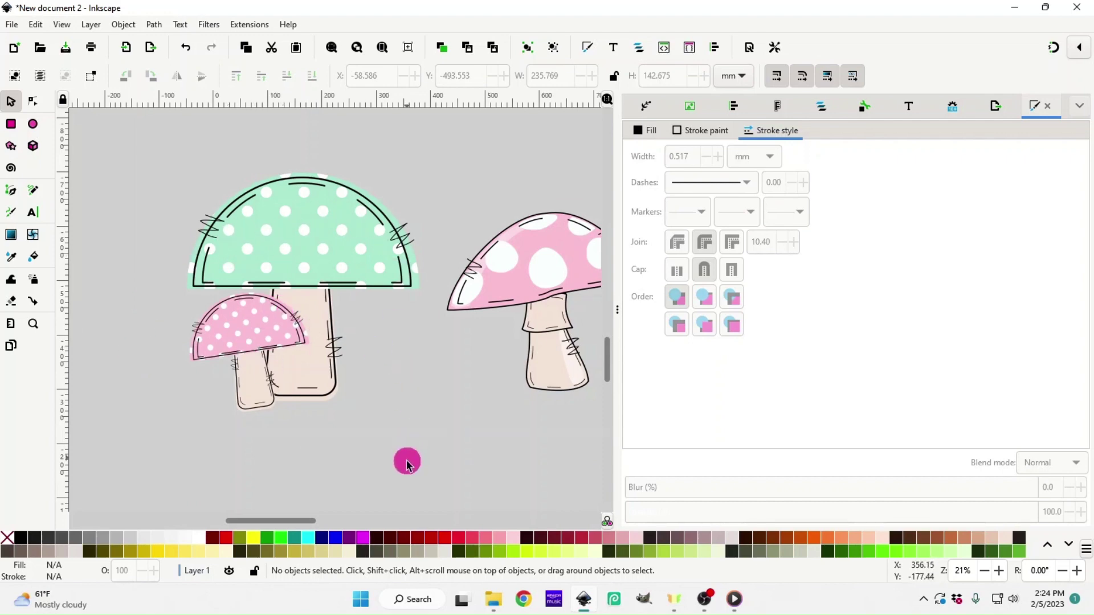
mouse_move(281, 520)
left_mouse_down()
mouse_move(339, 521)
mouse_move(276, 523)
mouse_move(363, 537)
mouse_move(295, 534)
left_mouse_up()
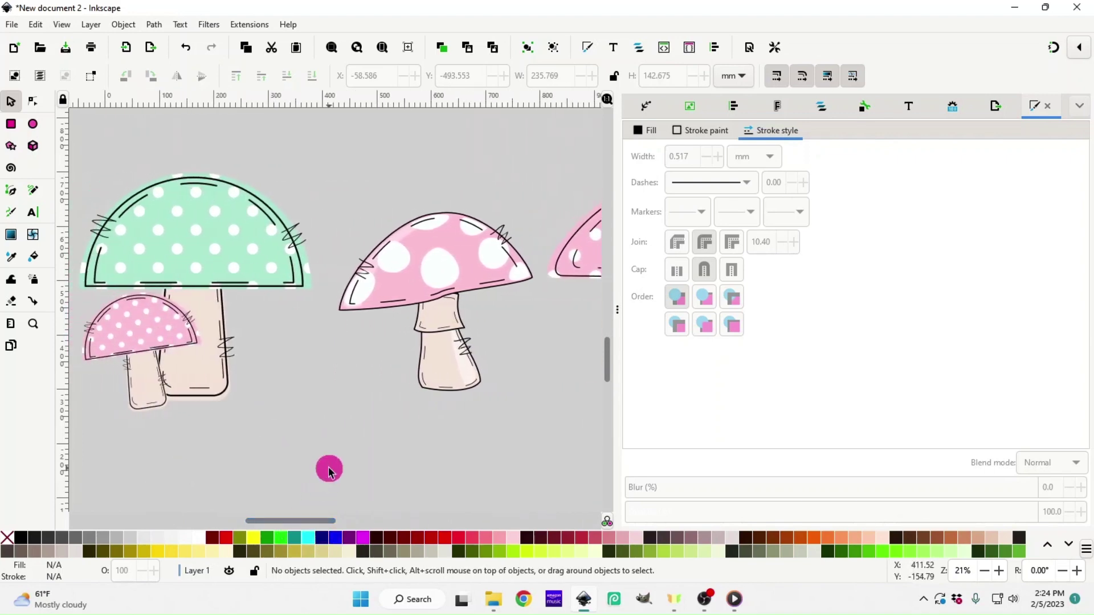